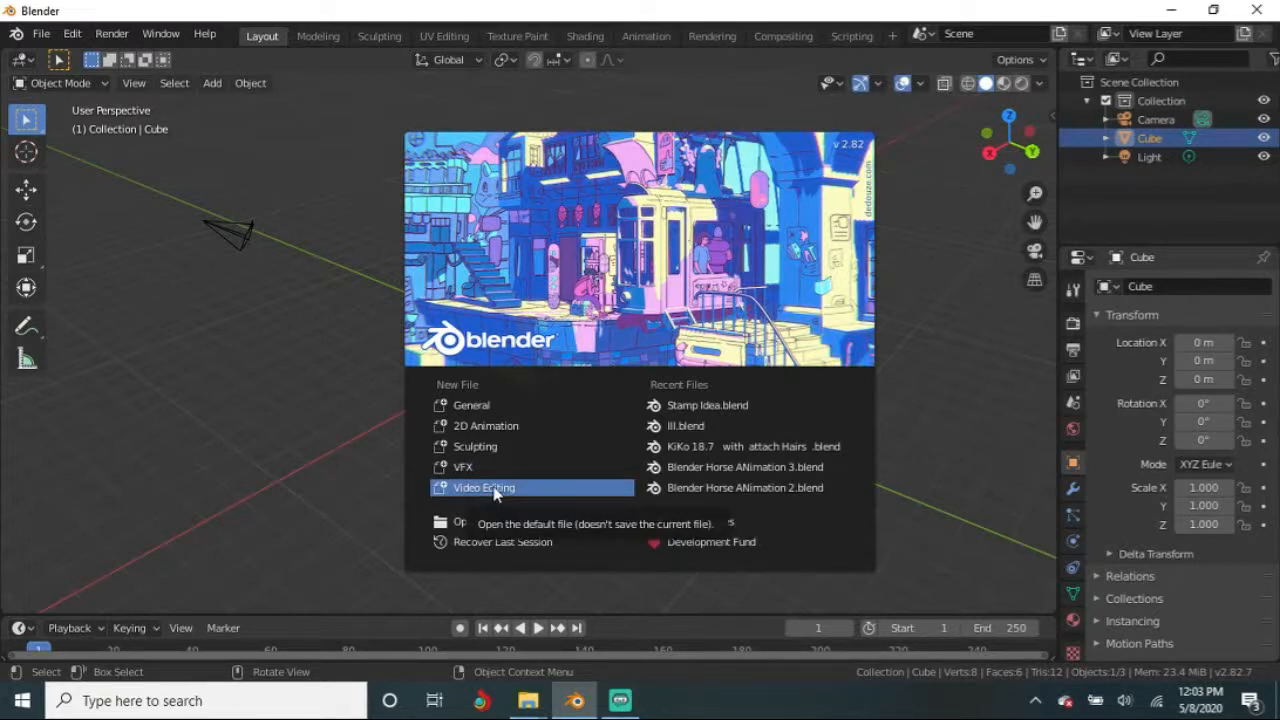
Step: Dismiss the splash screen to reach the default scene and bring the cube into closer view
{"action": "left_click", "coordinate": [668, 404]}
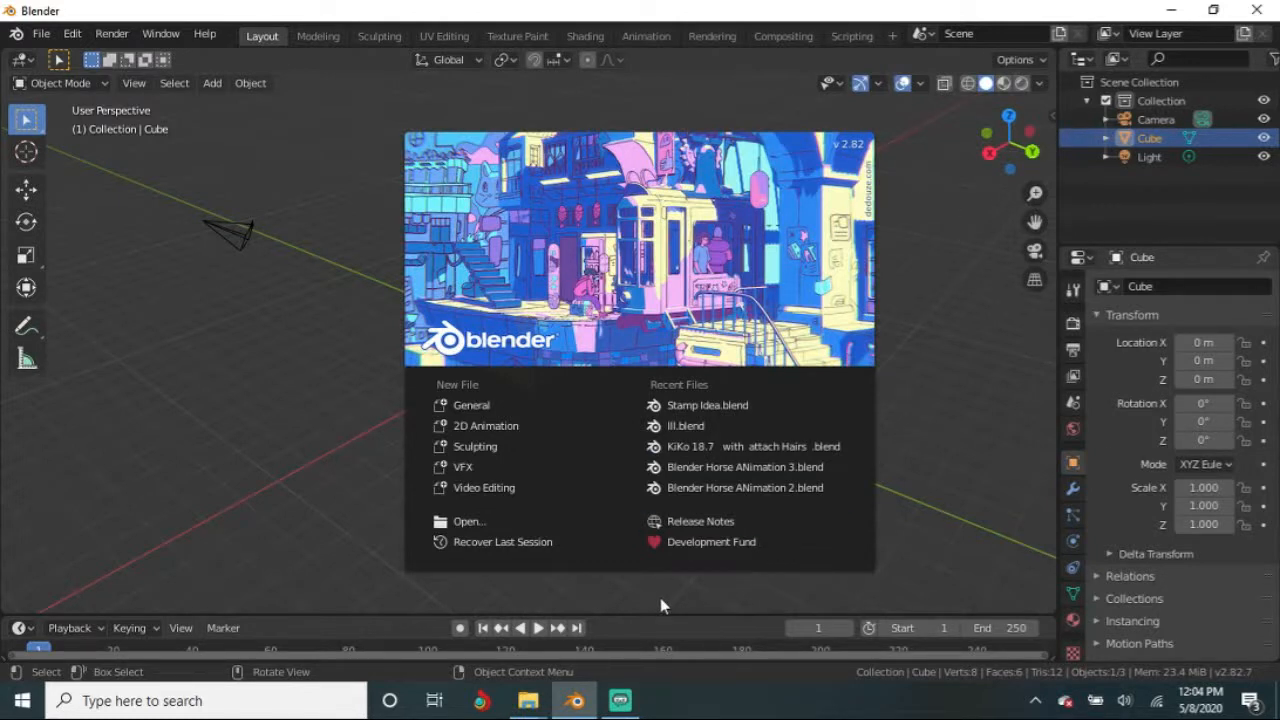
{"action": "left_click", "coordinate": [313, 378]}
{"action": "middle_click_drag", "start_coordinate": [397, 391], "coordinate": [406, 394]}
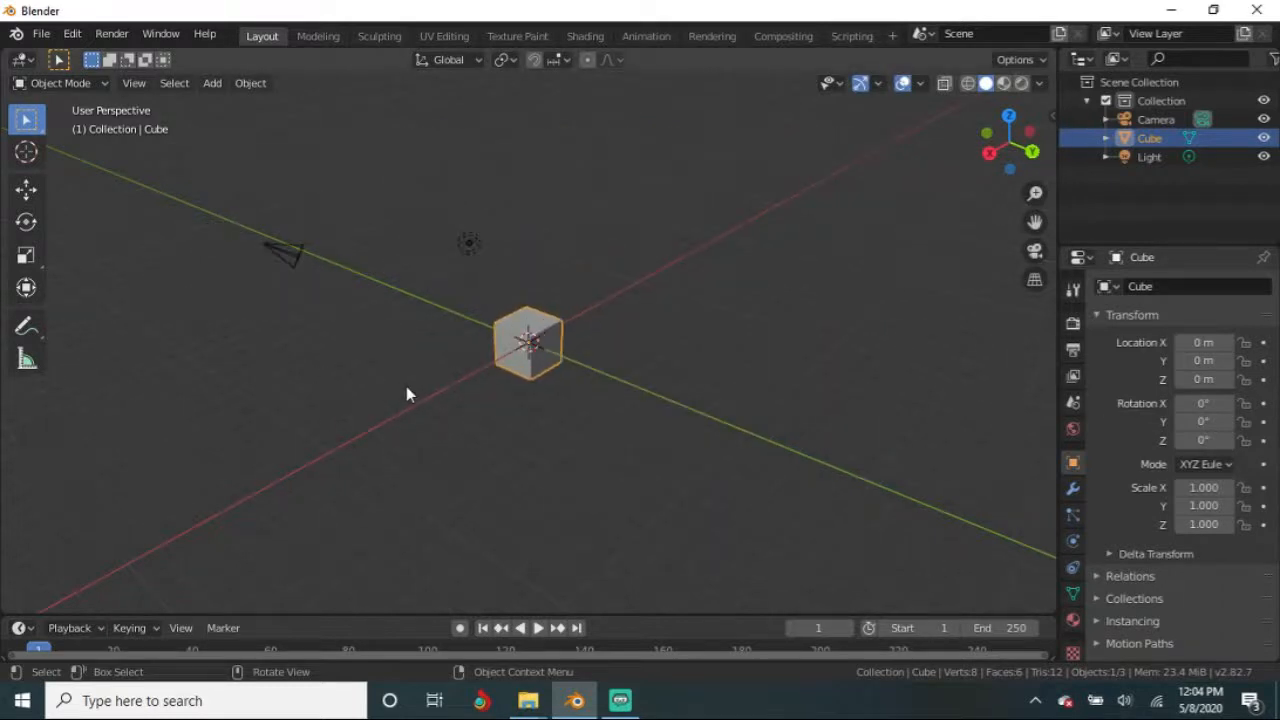
{"action": "scroll", "coordinate": [480, 386], "scroll_direction": "up", "scroll_amount": 3}
{"action": "scroll", "coordinate": [530, 460], "scroll_direction": "down", "scroll_amount": 1}
{"action": "middle_click_drag", "start_coordinate": [545, 483], "coordinate": [477, 460]}
{"action": "middle_click_drag", "start_coordinate": [700, 478], "coordinate": [618, 500]}
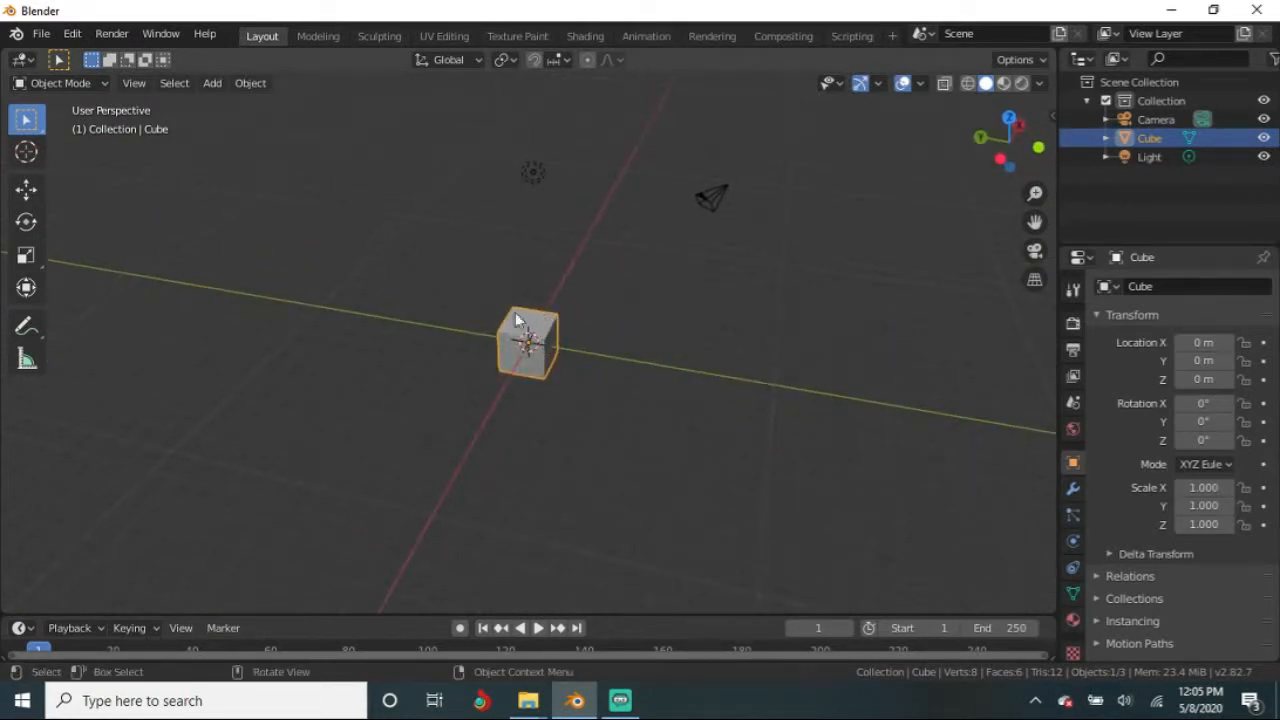
{"action": "middle_click_drag", "start_coordinate": [532, 316], "coordinate": [528, 300]}
Step: Select the light and the camera one after the other, and examine the default scene from several angles
{"action": "left_click", "coordinate": [533, 183]}
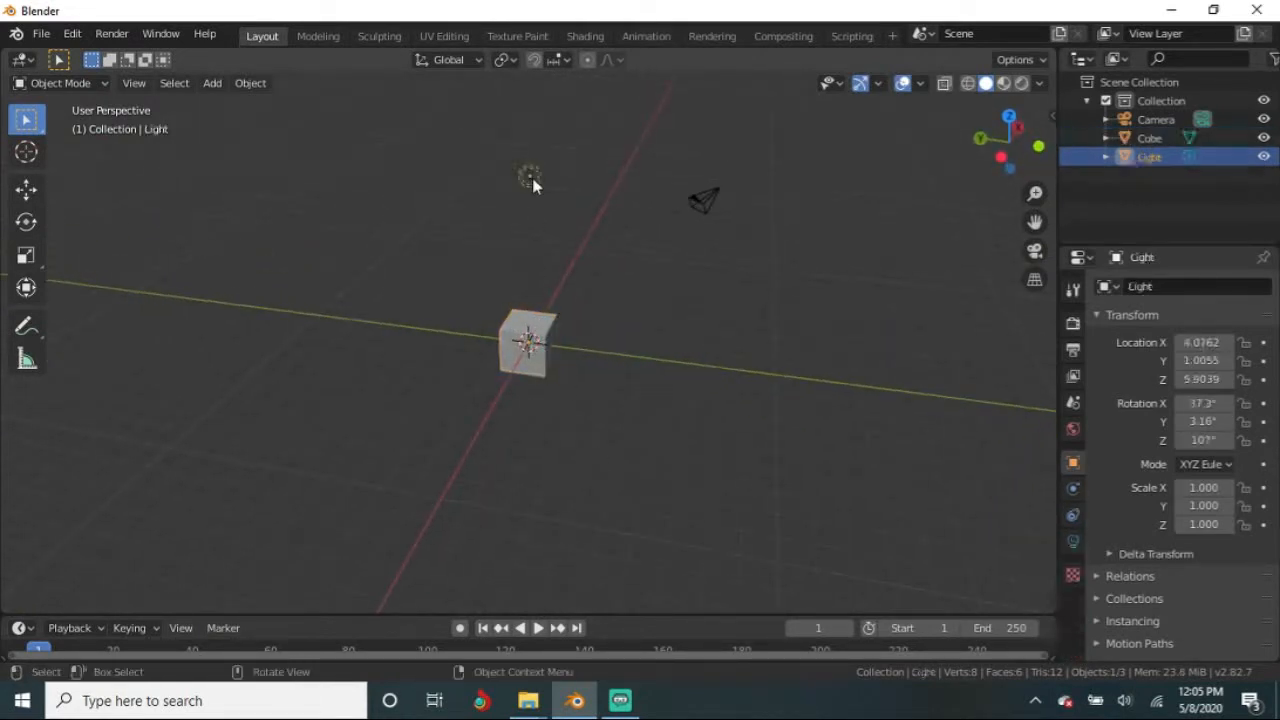
{"action": "left_click", "coordinate": [715, 199]}
{"action": "middle_click_drag", "start_coordinate": [694, 374], "coordinate": [675, 396]}
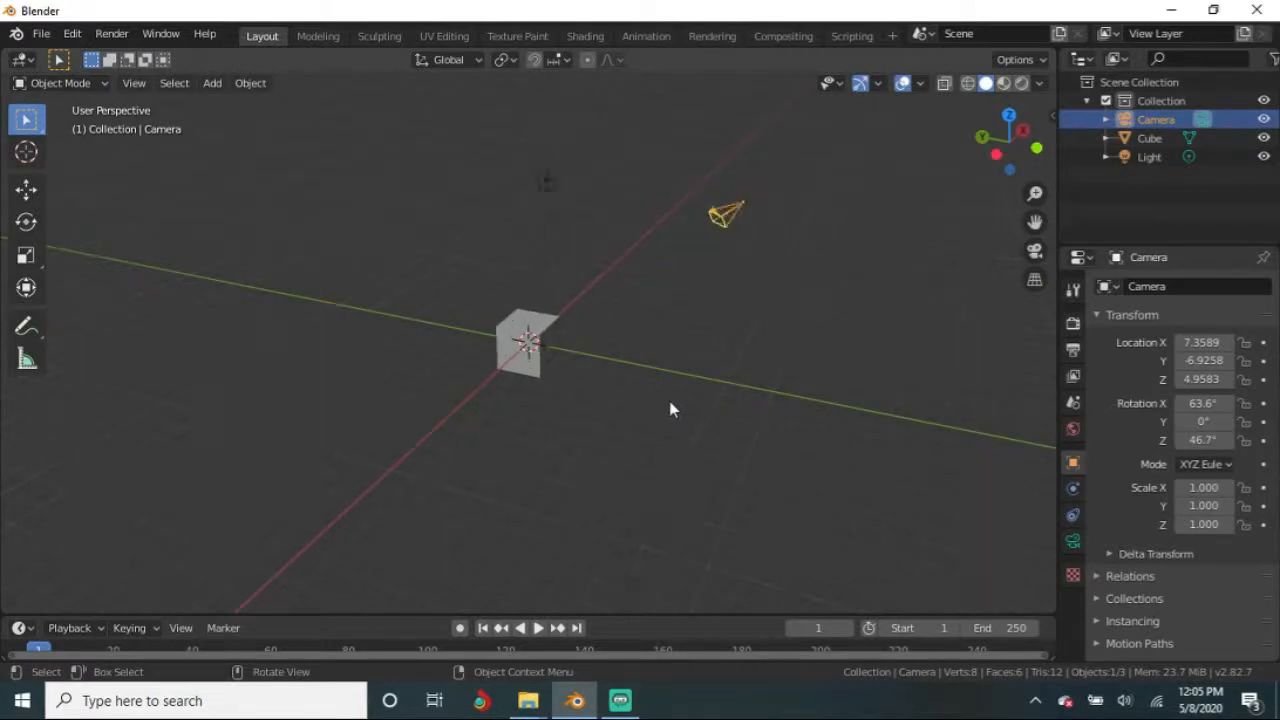
{"action": "middle_click_drag", "start_coordinate": [670, 402], "coordinate": [646, 447]}
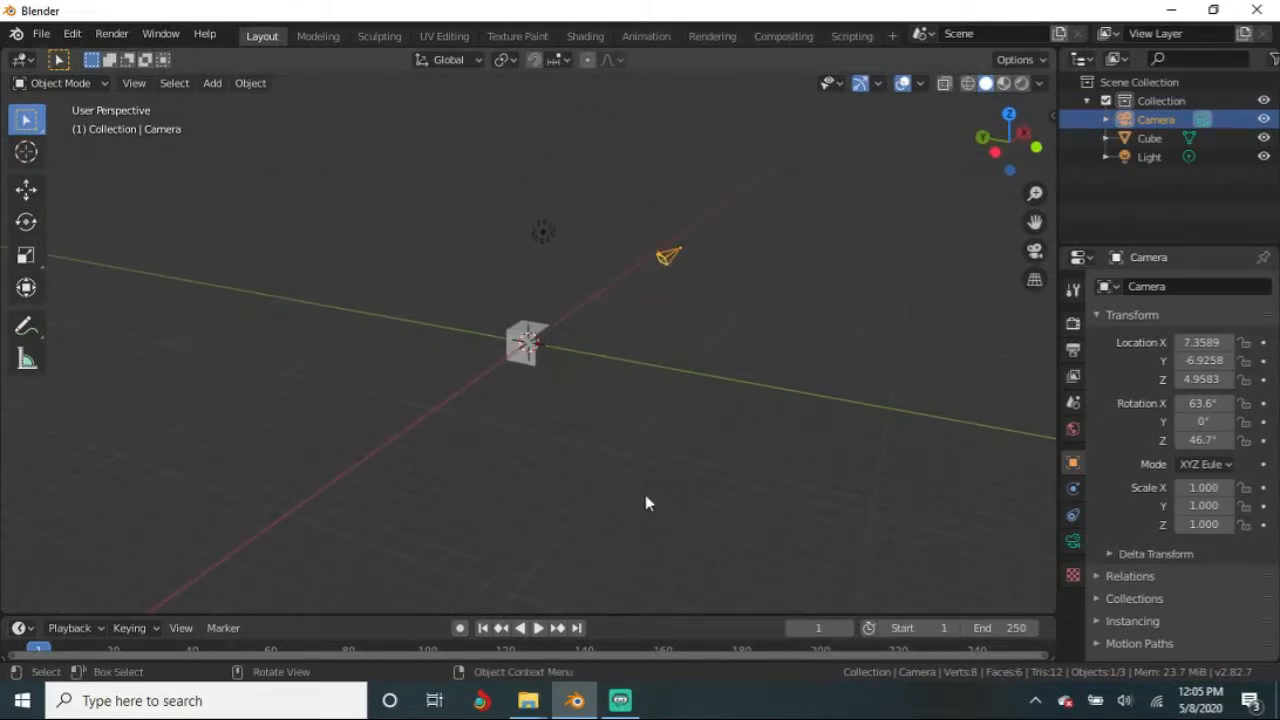
{"action": "middle_click_drag", "start_coordinate": [651, 480], "coordinate": [460, 462]}
{"action": "scroll", "coordinate": [470, 455], "scroll_direction": "down", "scroll_amount": 4}
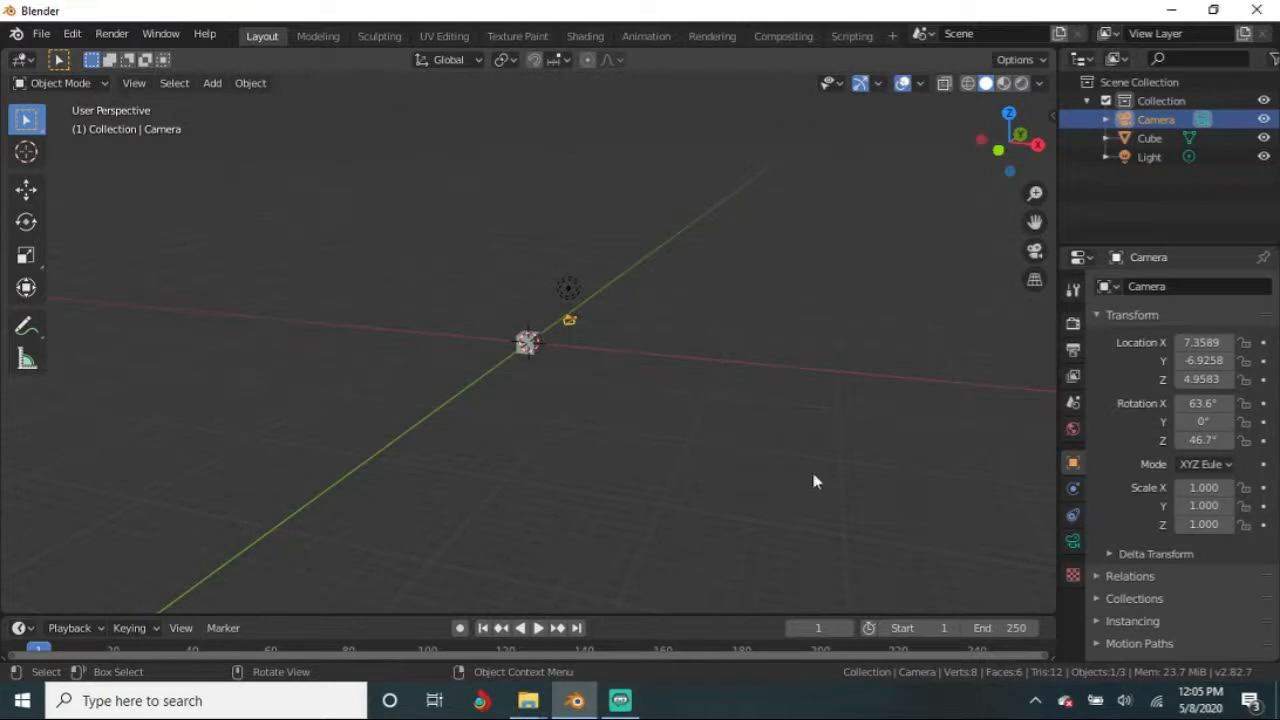
{"action": "middle_click_drag", "start_coordinate": [806, 491], "coordinate": [700, 463]}
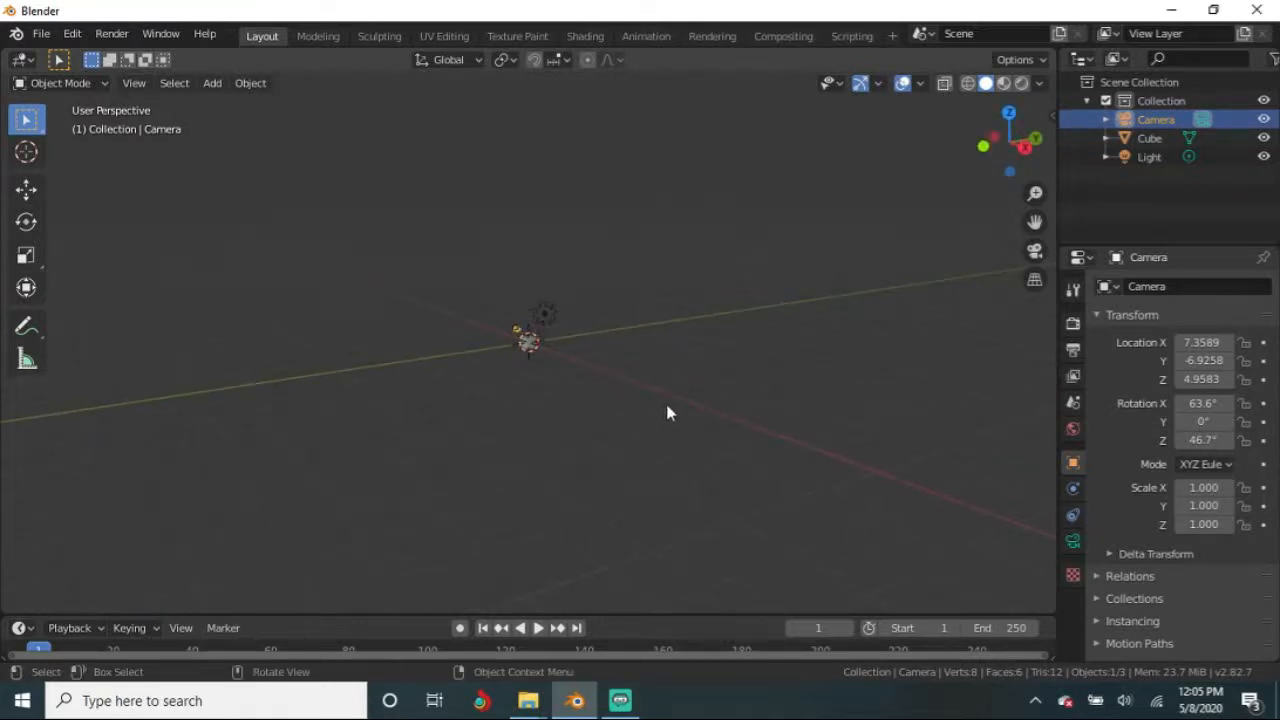
{"action": "middle_click_drag", "start_coordinate": [482, 373], "coordinate": [493, 421]}
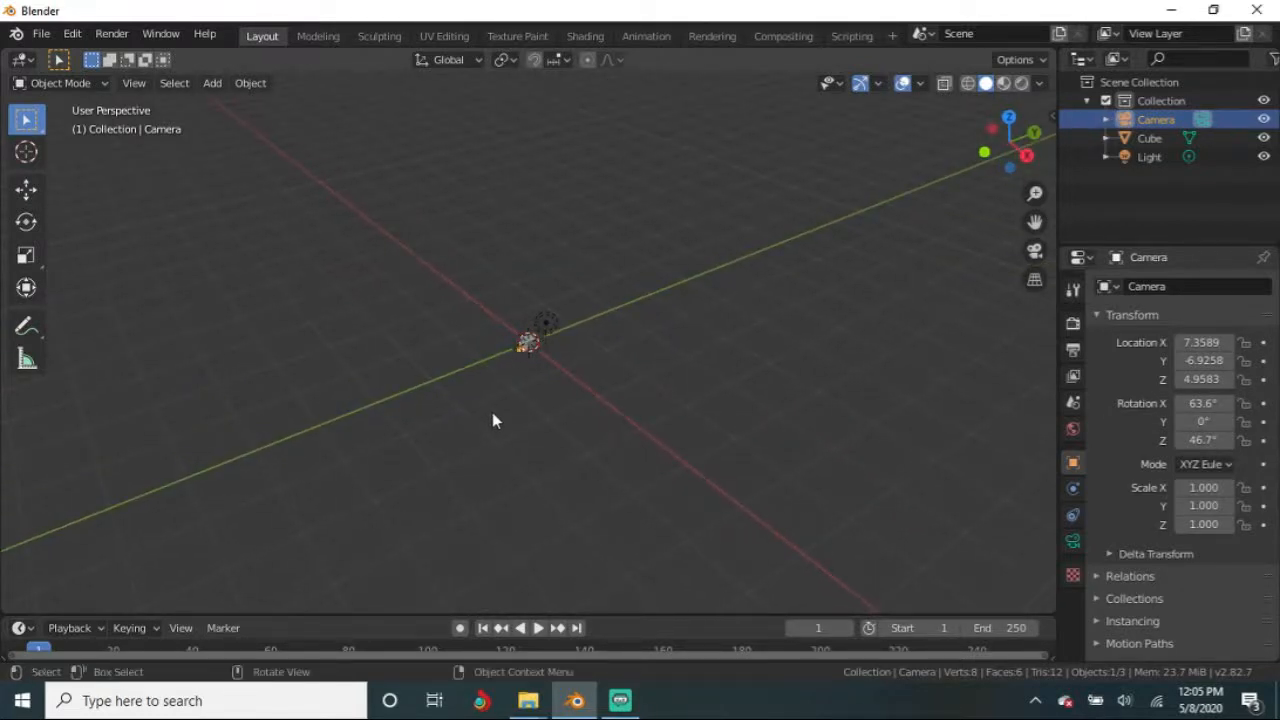
{"action": "left_click", "coordinate": [41, 37]}
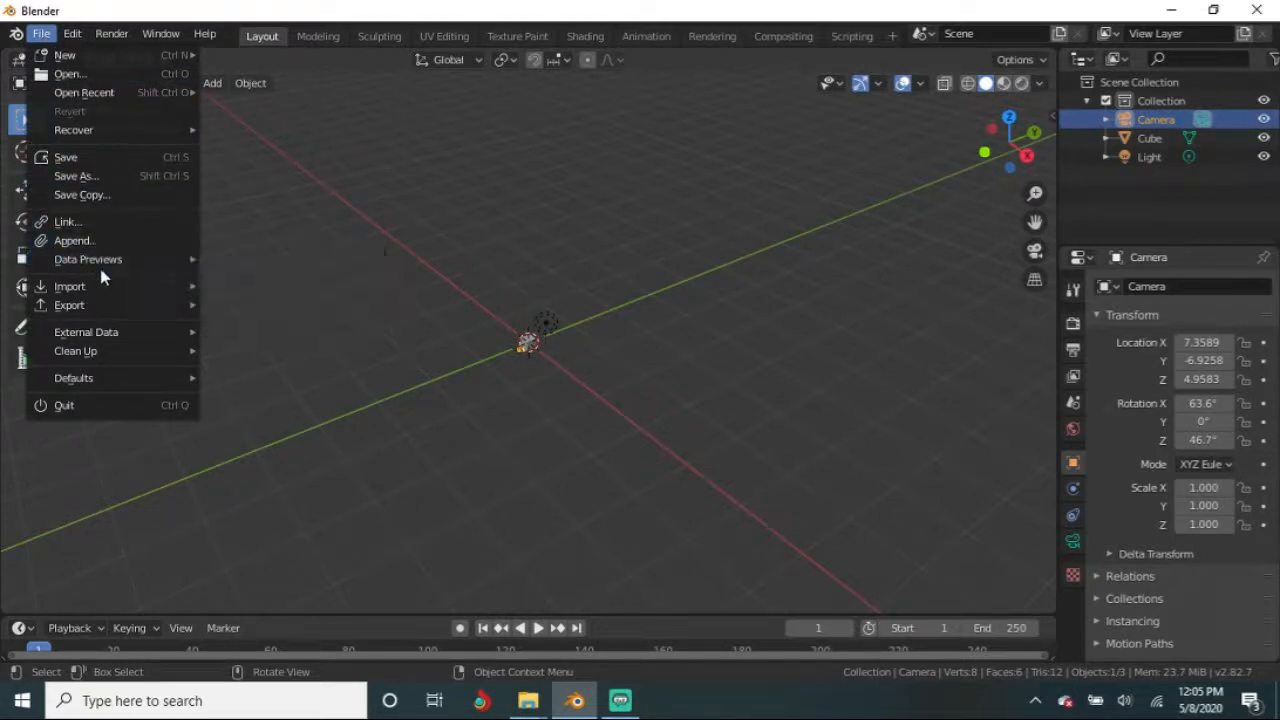
{"action": "mouse_move", "coordinate": [92, 332]}
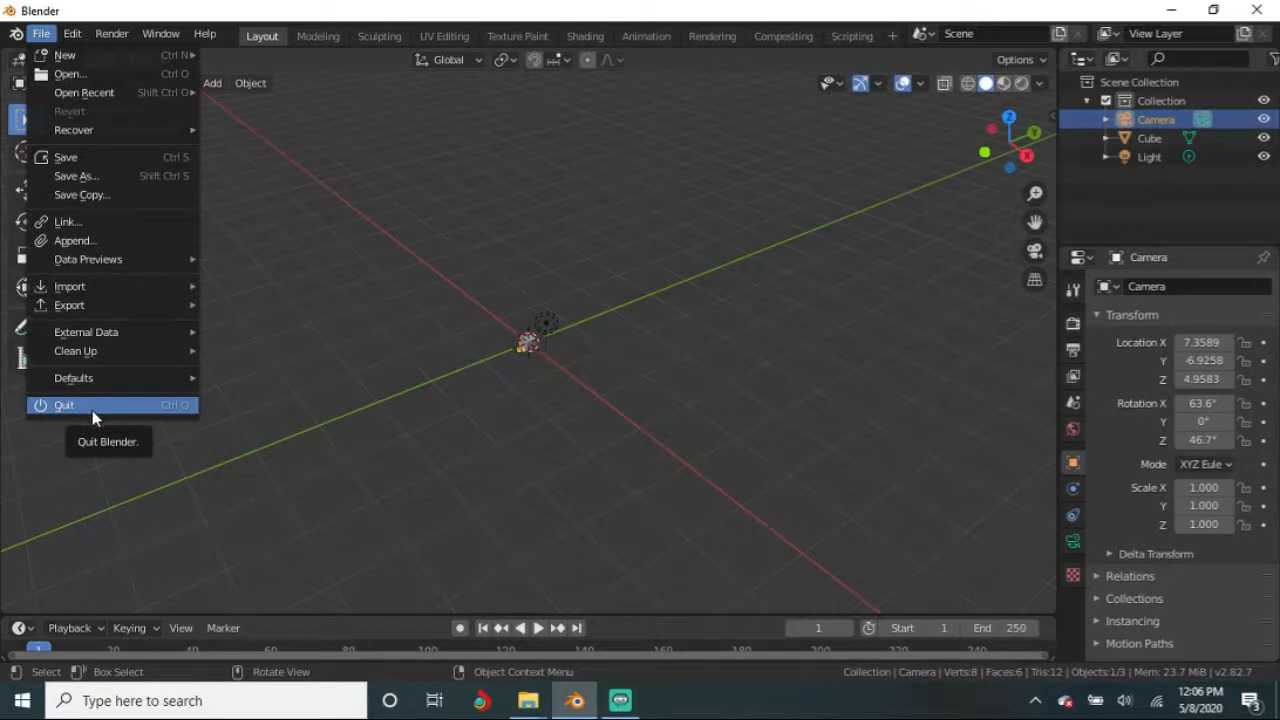
{"action": "mouse_move", "coordinate": [73, 35]}
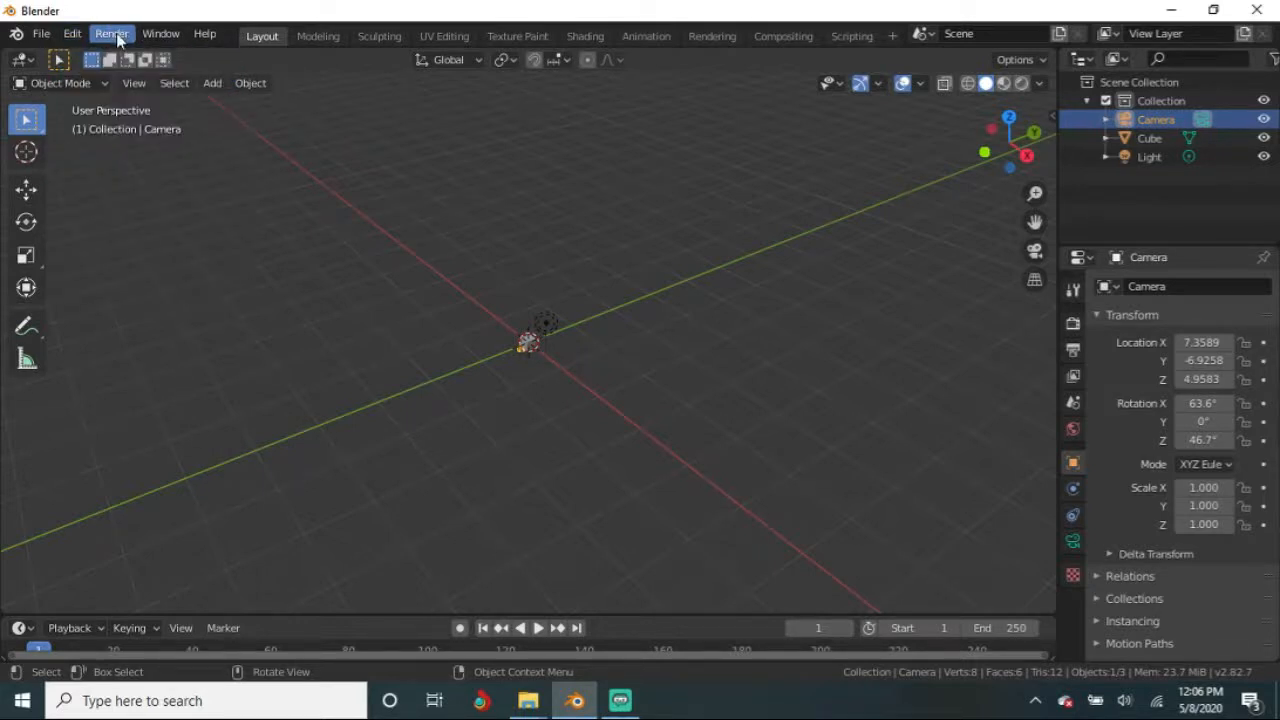
{"action": "left_click", "coordinate": [117, 37]}
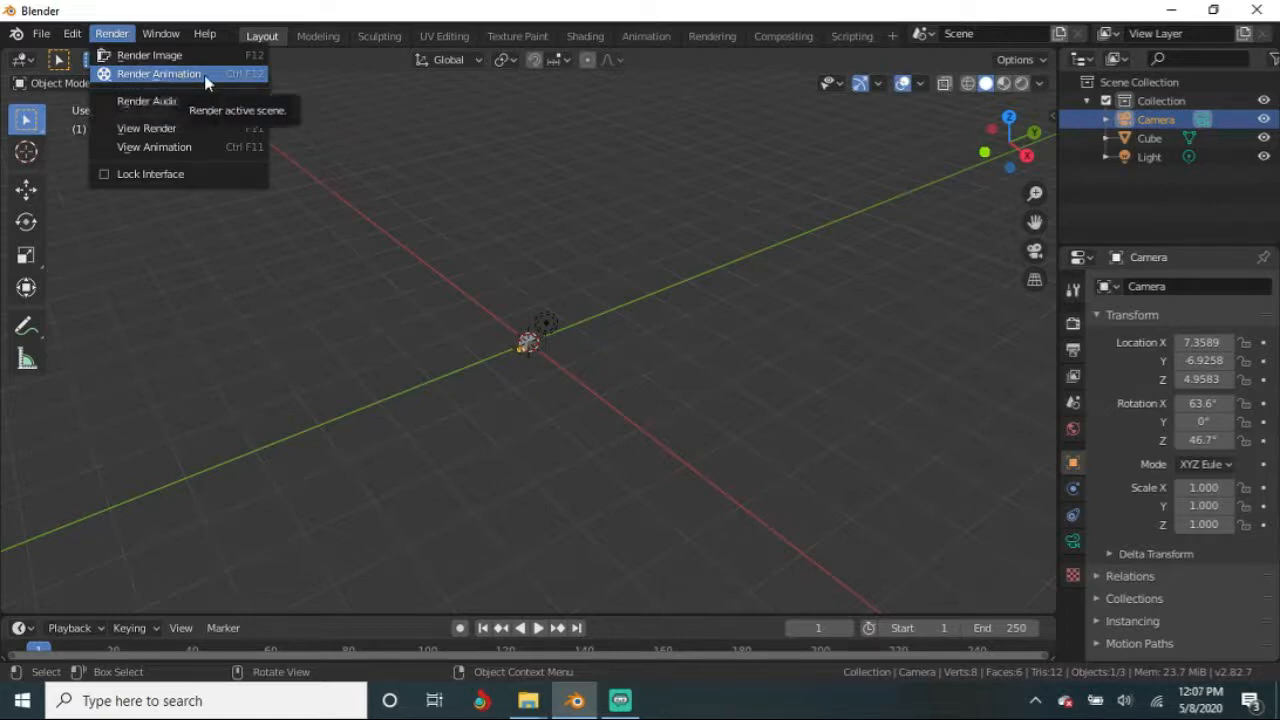
{"action": "left_click", "coordinate": [313, 93]}
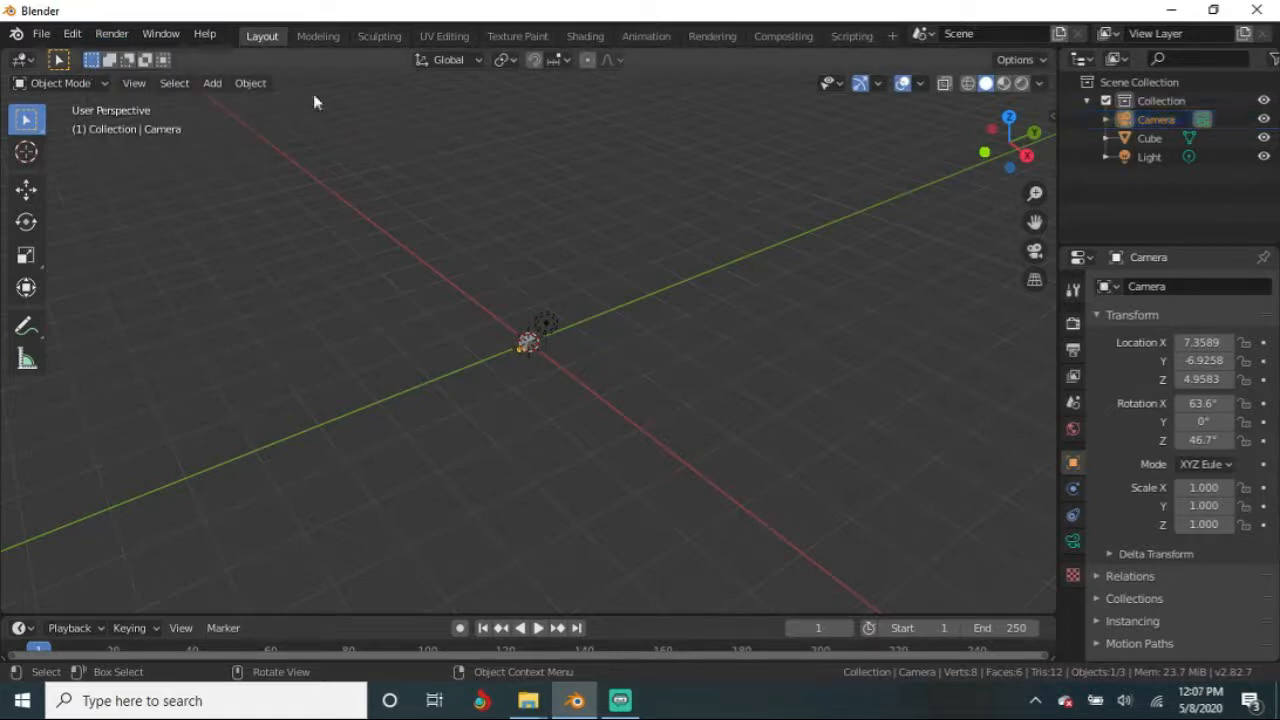
{"action": "left_click", "coordinate": [175, 34]}
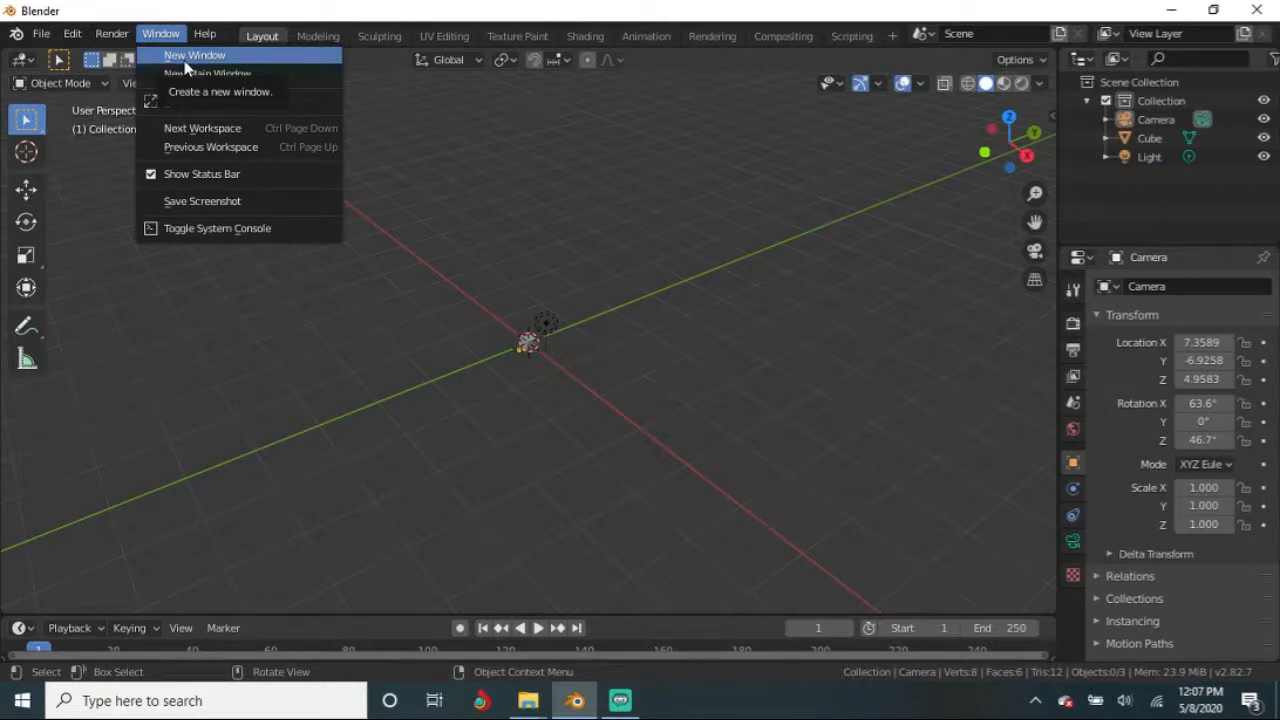
{"action": "left_click", "coordinate": [206, 35]}
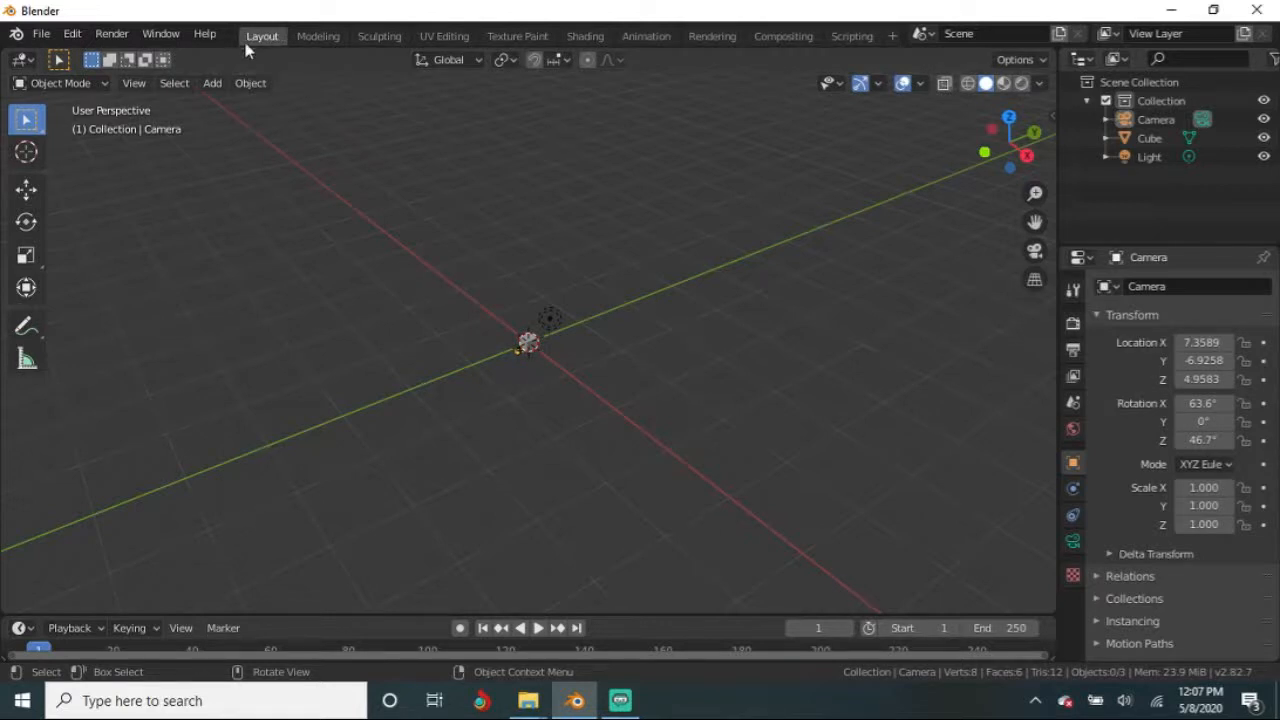
Step: Compare the Modeling and Sculpting workspaces, finishing in the Modeling workspace
{"action": "left_click", "coordinate": [314, 40]}
{"action": "left_click", "coordinate": [381, 40]}
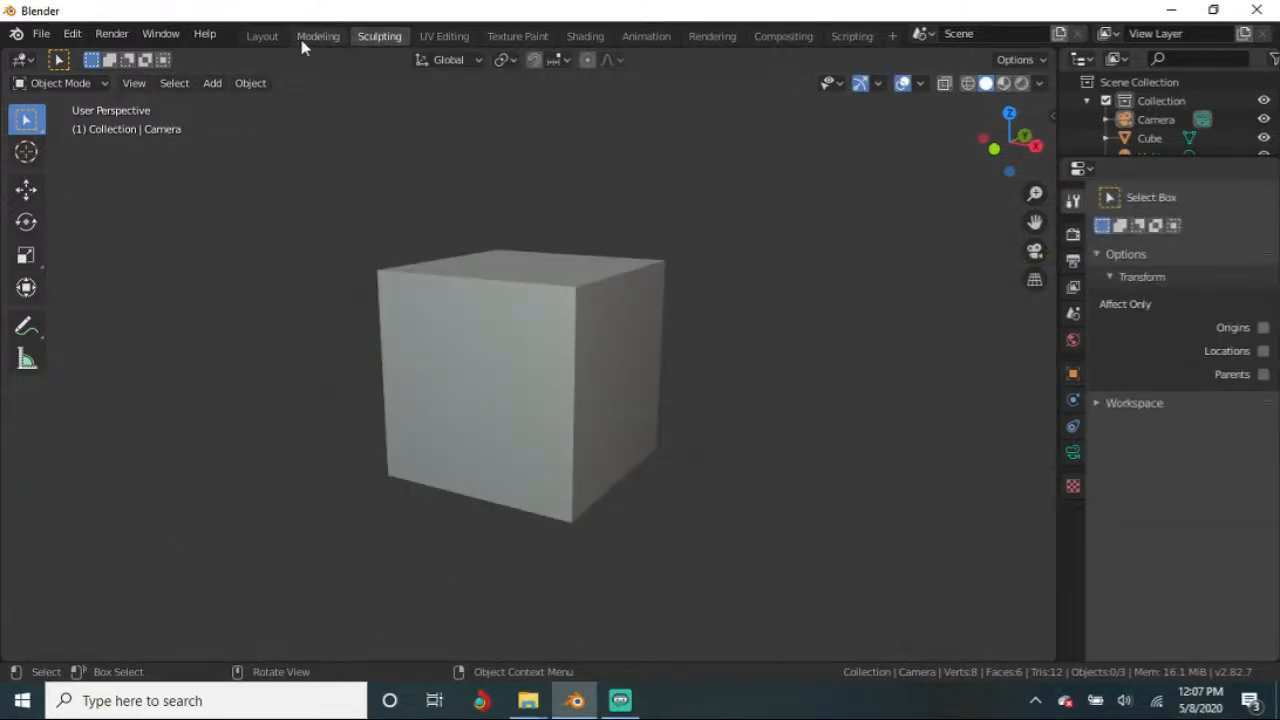
{"action": "left_click", "coordinate": [311, 38]}
{"action": "left_click", "coordinate": [361, 36]}
{"action": "left_click", "coordinate": [303, 36]}
{"action": "left_click", "coordinate": [366, 37]}
{"action": "left_click", "coordinate": [331, 39]}
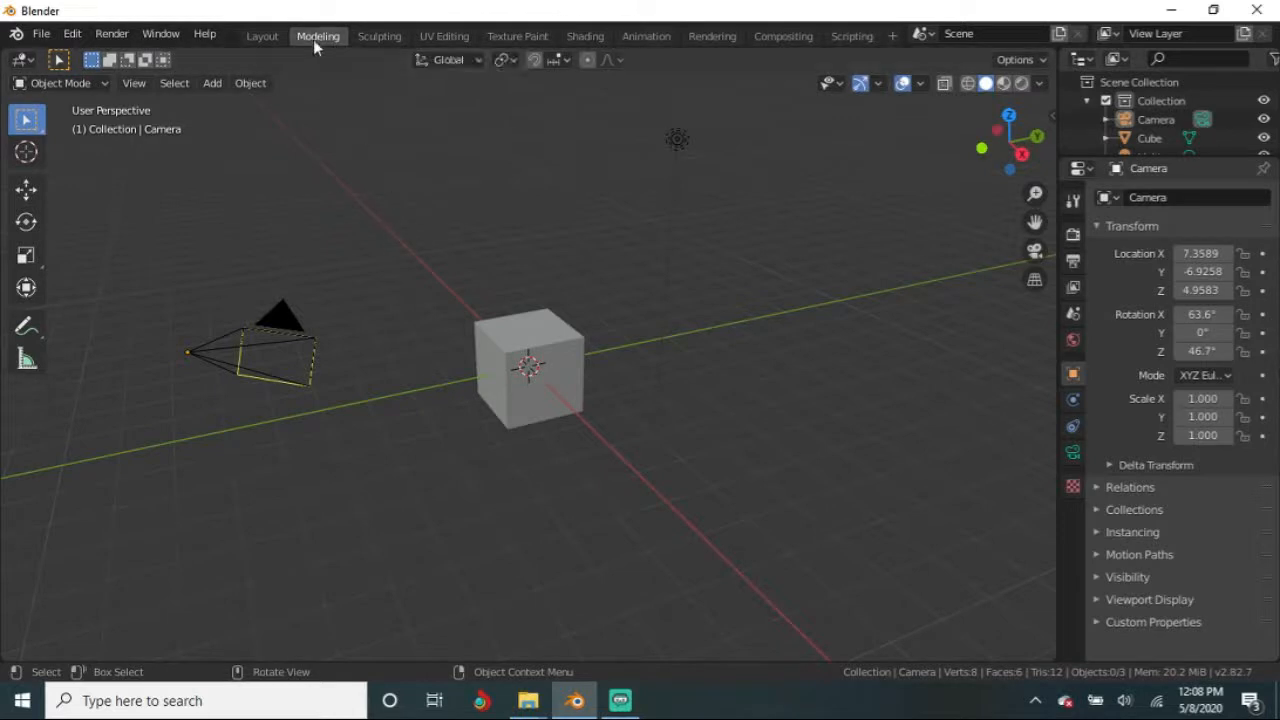
{"action": "left_click", "coordinate": [317, 37]}
Step: Put the cube into Edit Mode in the Modeling workspace, comparing briefly with the Layout workspace
{"action": "left_click", "coordinate": [521, 343]}
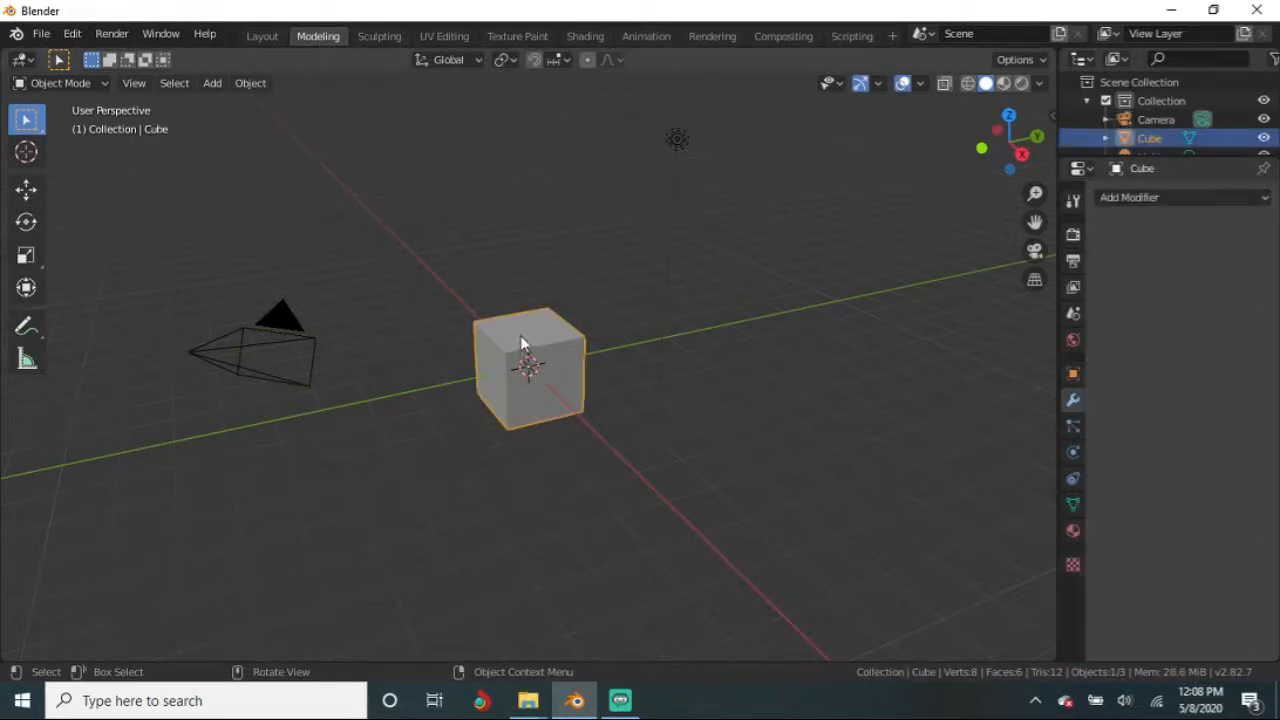
{"action": "key", "text": "Tab"}
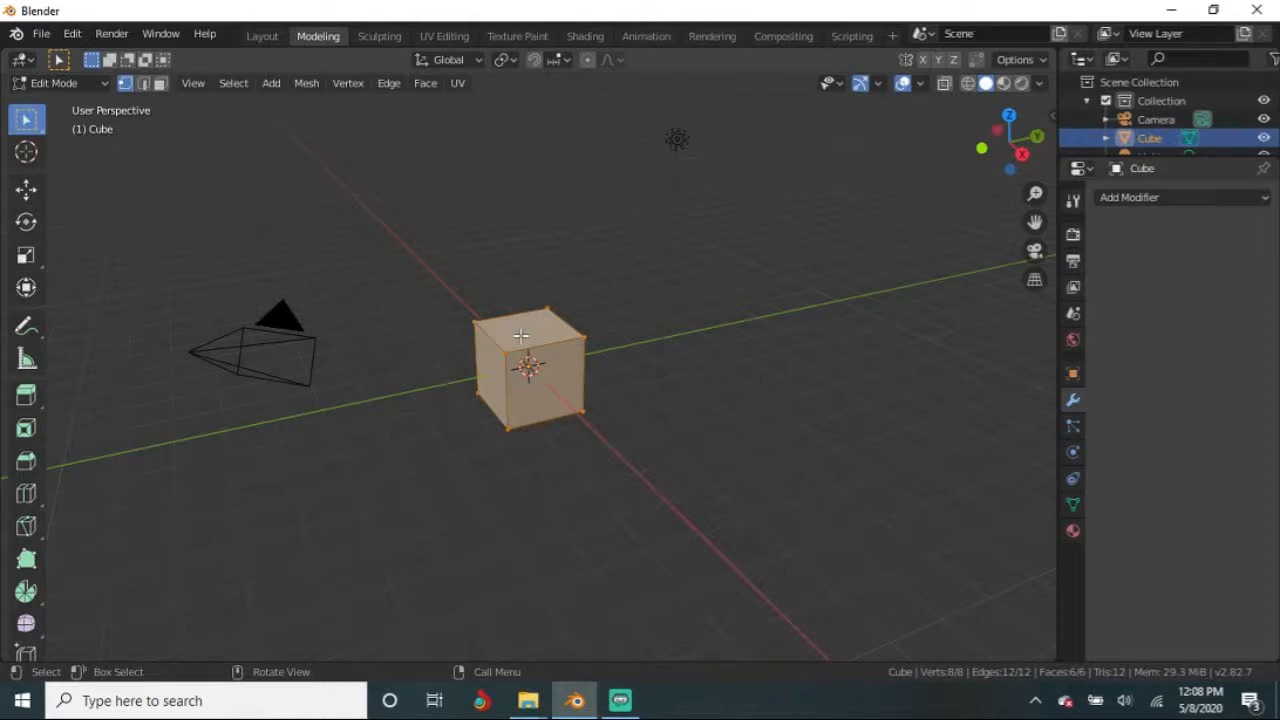
{"action": "left_click", "coordinate": [265, 36]}
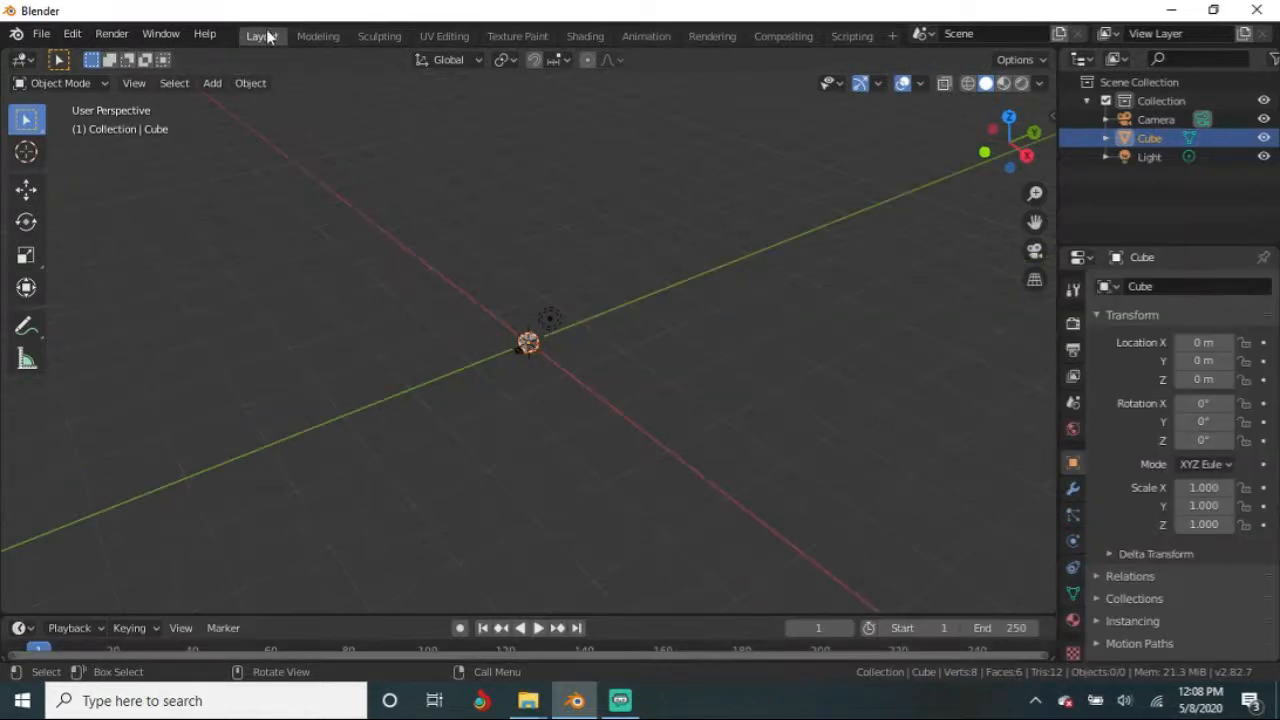
{"action": "left_click", "coordinate": [317, 38]}
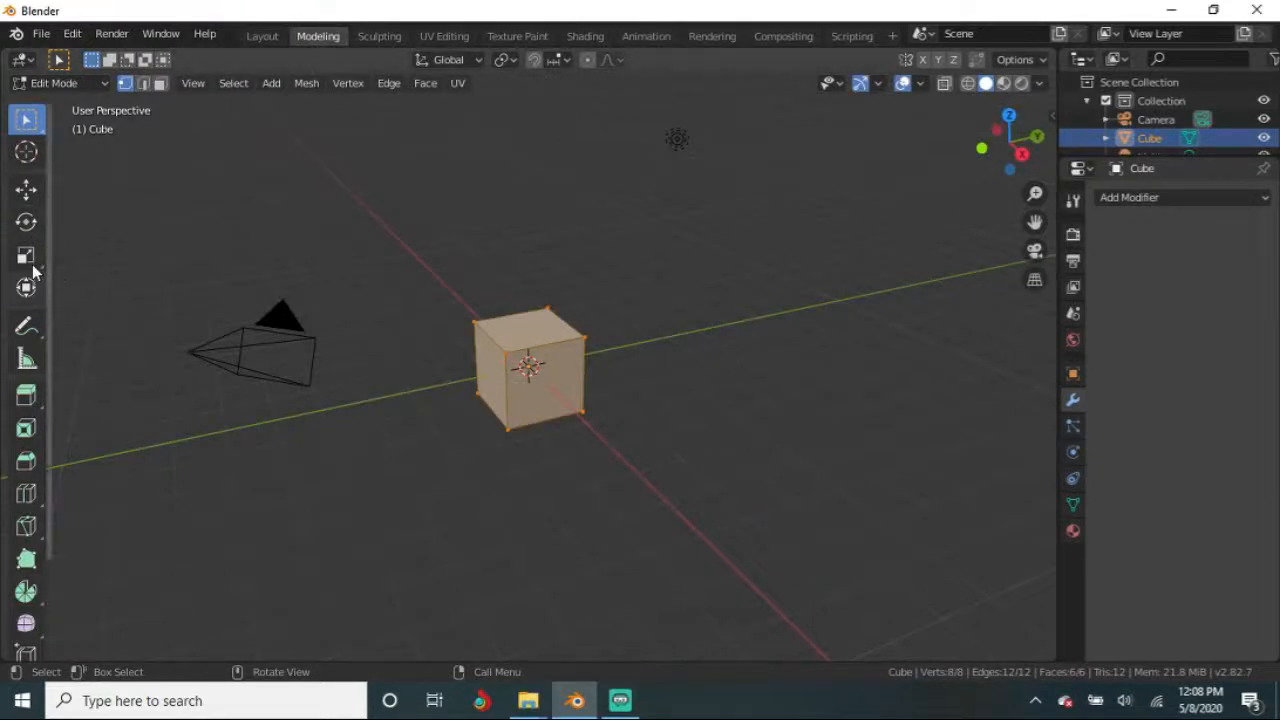
Step: Try expanding the edit tools to show their names, collapse them again, and toggle their visibility repeatedly
{"action": "left_click_drag", "start_coordinate": [50, 291], "coordinate": [113, 290]}
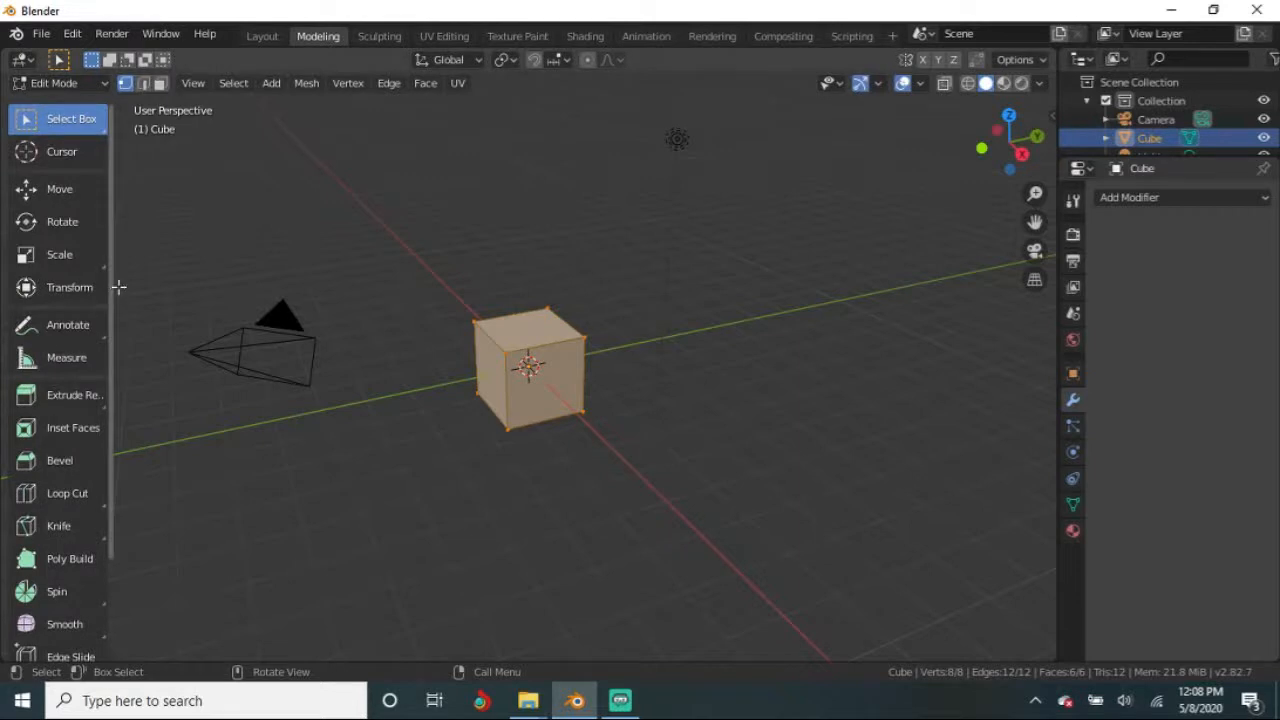
{"action": "left_click_drag", "start_coordinate": [118, 287], "coordinate": [43, 278]}
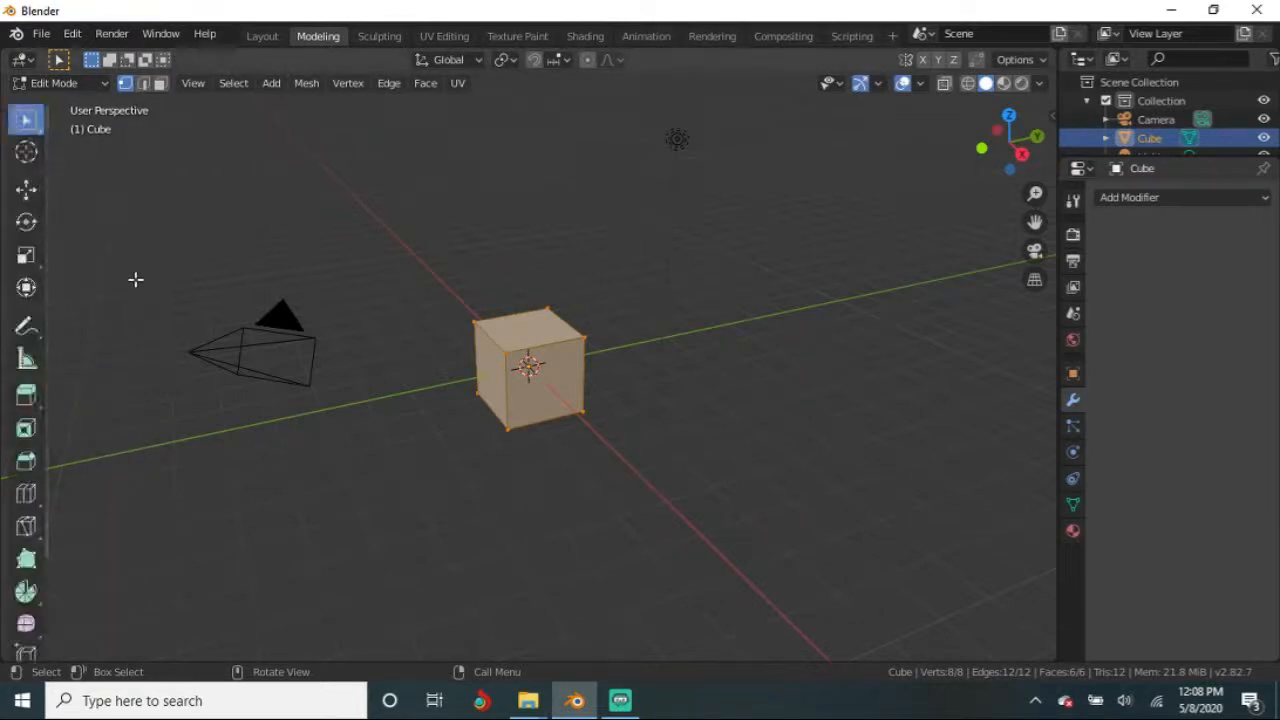
{"action": "key", "text": "t"}
{"action": "key", "text": "t"}
{"action": "key", "text": "t"}
{"action": "key", "text": "t"}
{"action": "key", "text": "t"}
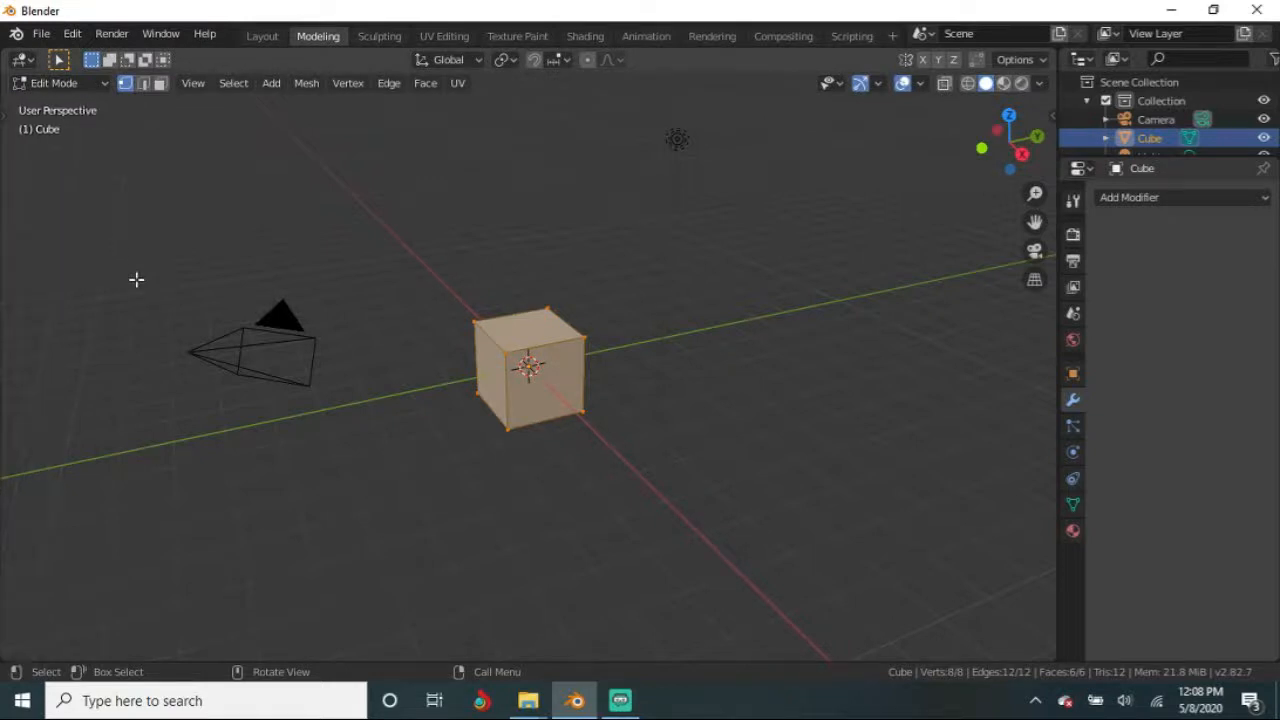
{"action": "key", "text": "t"}
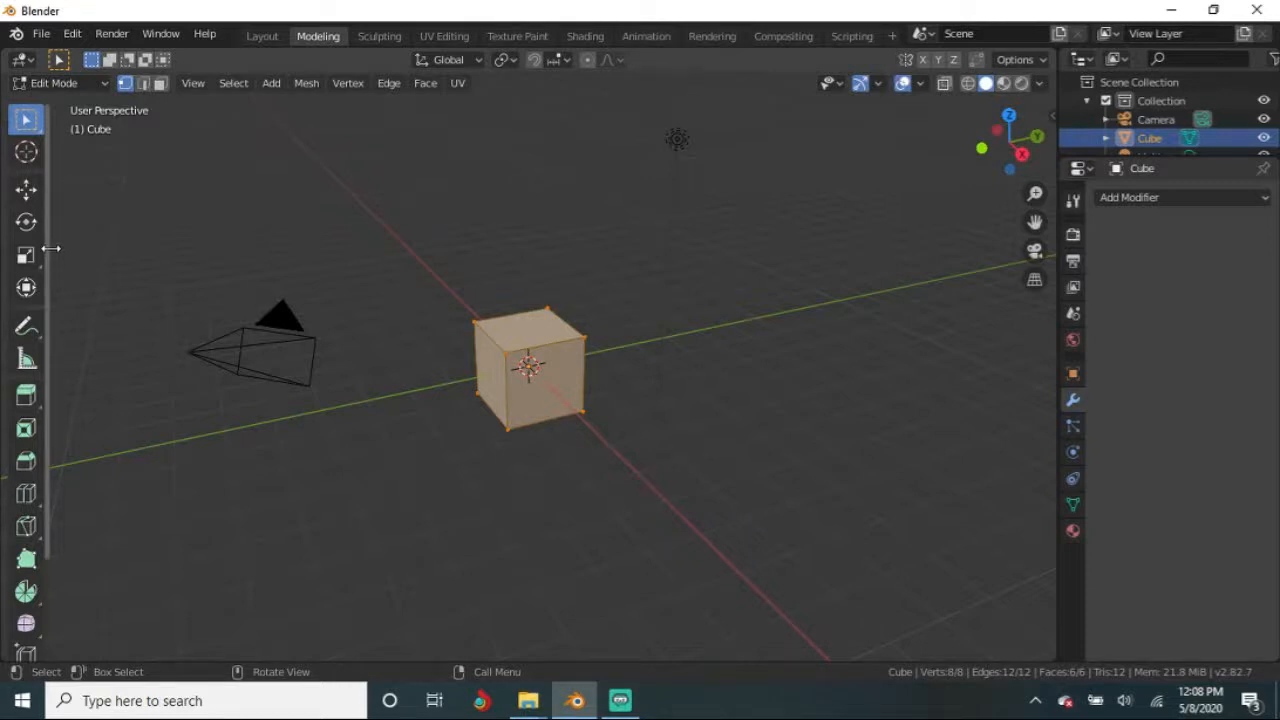
Step: Expand the edit tools to show their full names and examine the list down to Rip Region
{"action": "left_click_drag", "start_coordinate": [50, 248], "coordinate": [120, 253]}
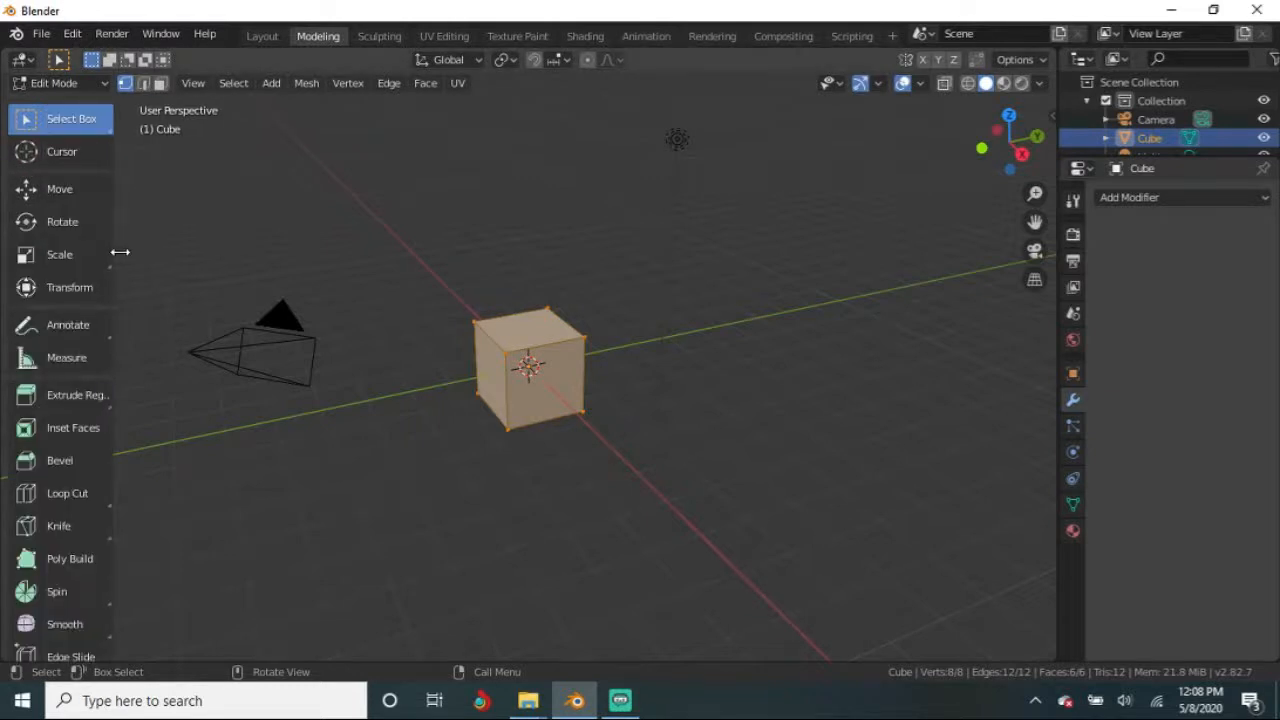
{"action": "mouse_move", "coordinate": [120, 253]}
{"action": "left_mouse_down"}
{"action": "mouse_move", "coordinate": [78, 258]}
{"action": "mouse_move", "coordinate": [129, 264]}
{"action": "left_mouse_up"}
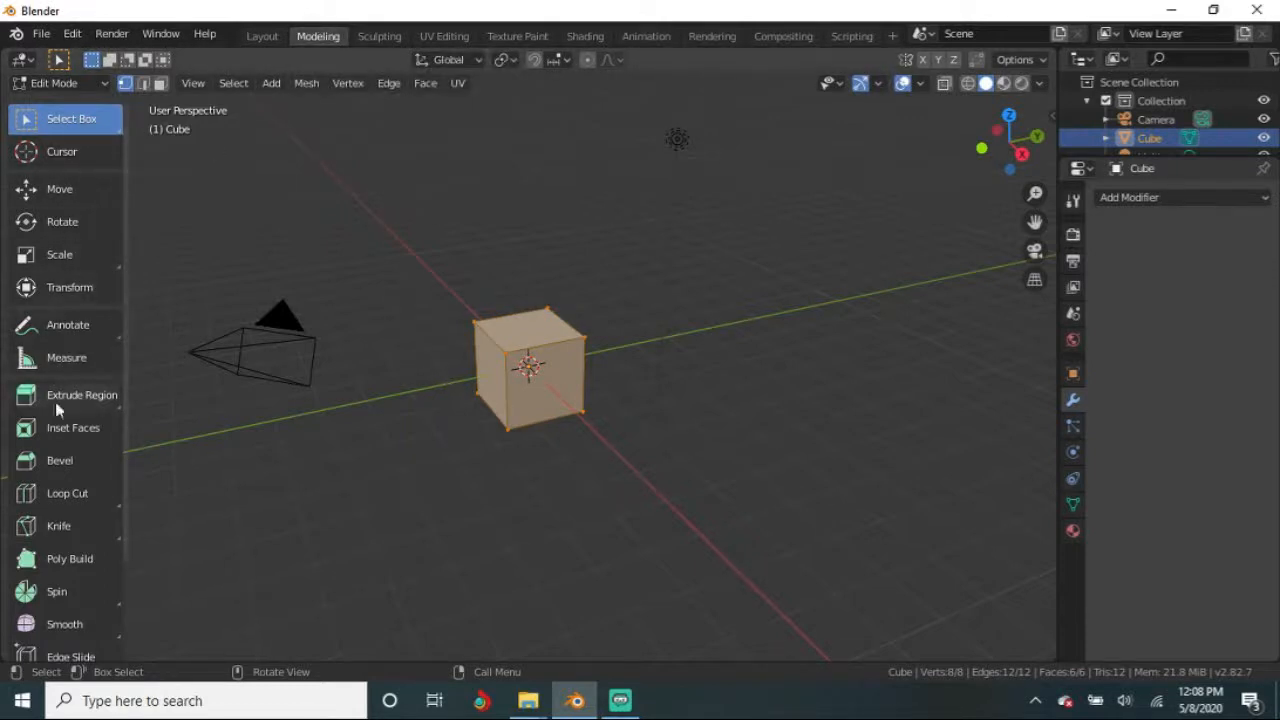
{"action": "scroll", "coordinate": [55, 405], "scroll_direction": "down", "scroll_amount": 3}
{"action": "scroll", "coordinate": [54, 405], "scroll_direction": "up", "scroll_amount": 2}
{"action": "scroll", "coordinate": [56, 420], "scroll_direction": "up", "scroll_amount": 1}
{"action": "scroll", "coordinate": [58, 418], "scroll_direction": "down", "scroll_amount": 1}
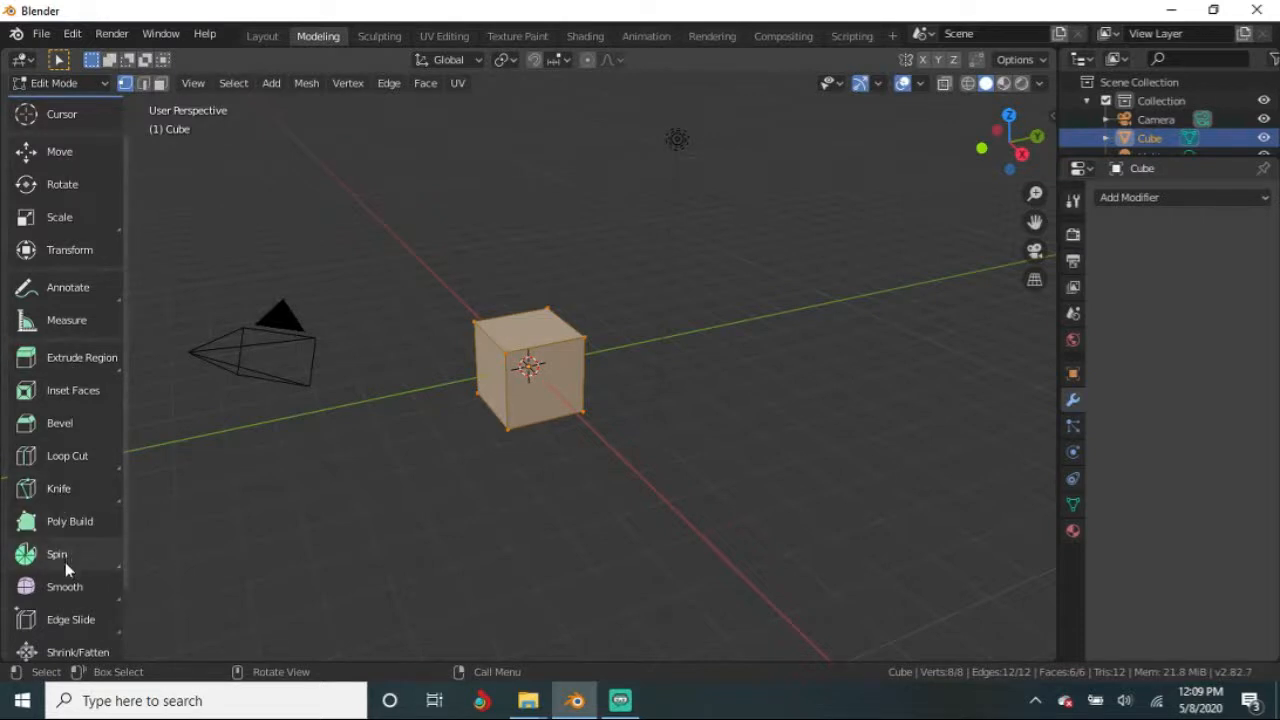
{"action": "scroll", "coordinate": [59, 616], "scroll_direction": "down", "scroll_amount": 2}
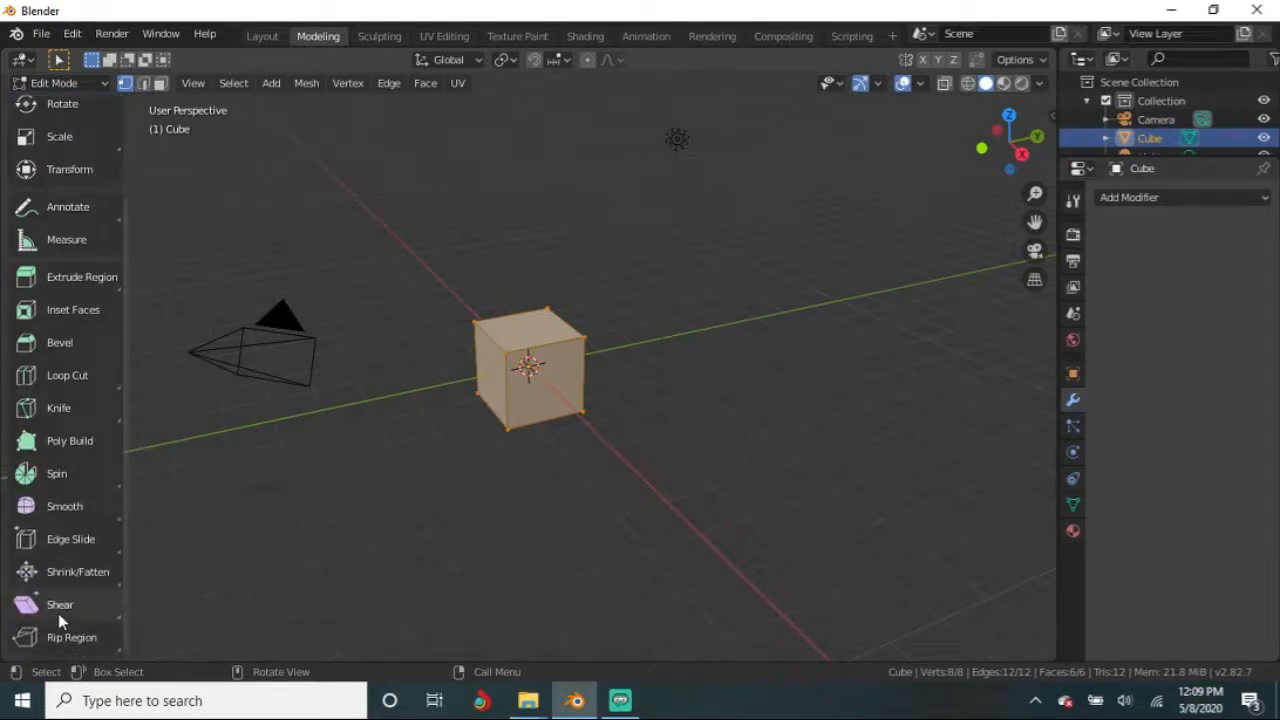
{"action": "scroll", "coordinate": [58, 613], "scroll_direction": "up", "scroll_amount": 2}
{"action": "scroll", "coordinate": [55, 604], "scroll_direction": "down", "scroll_amount": 2}
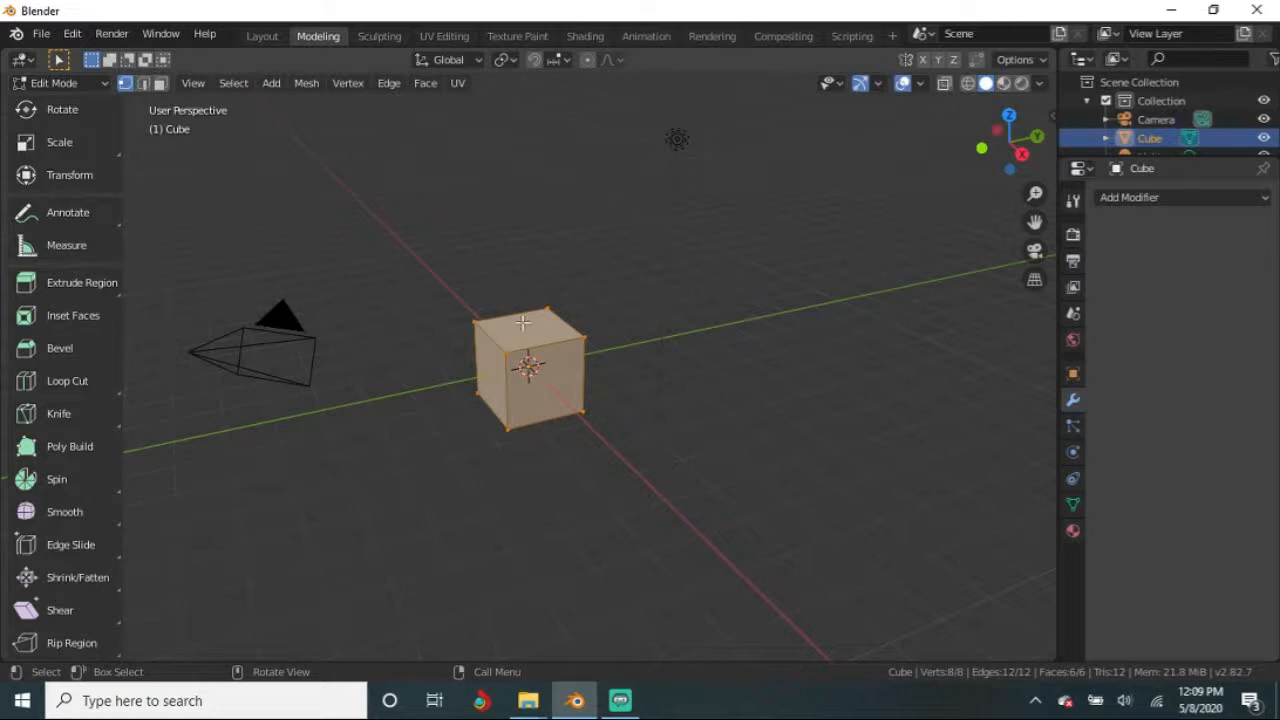
Step: Try to move a single top corner vertex of the cube upward, viewing it from different angles
{"action": "left_click", "coordinate": [582, 338]}
{"action": "middle_click_drag", "start_coordinate": [591, 394], "coordinate": [446, 397]}
{"action": "key", "text": "g"}
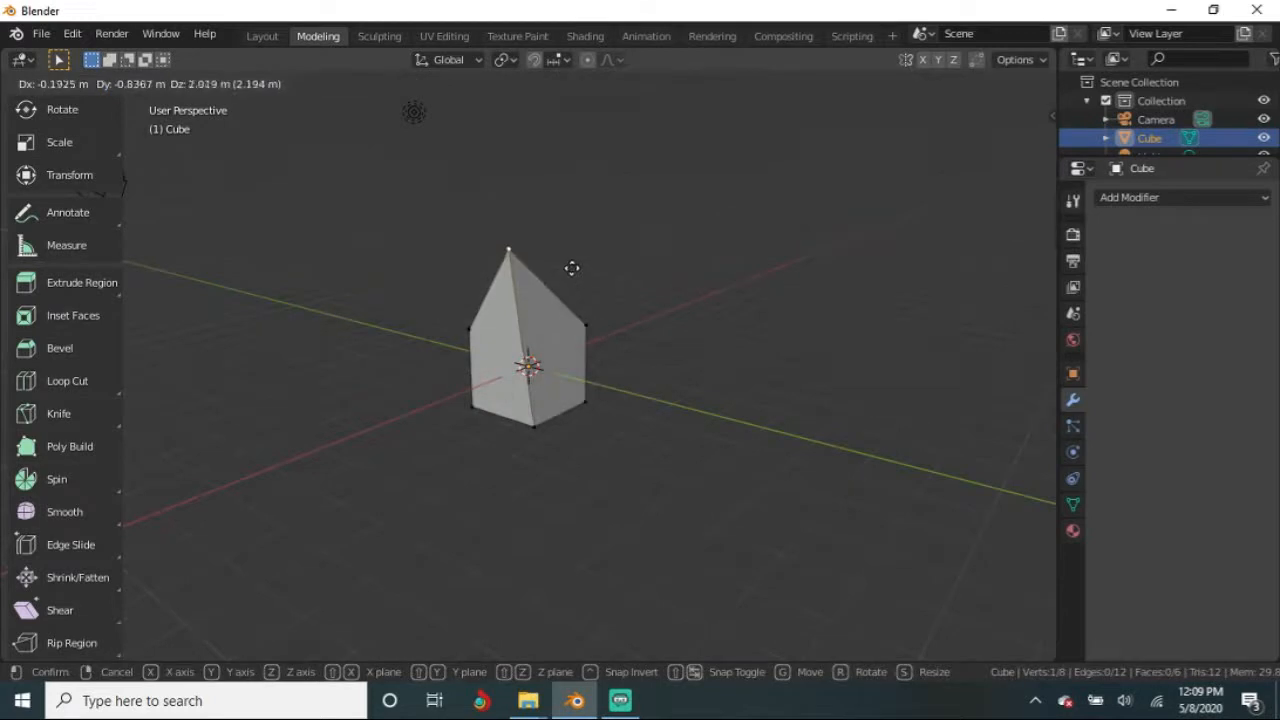
{"action": "right_click", "coordinate": [571, 271]}
{"action": "middle_click_drag", "start_coordinate": [571, 271], "coordinate": [526, 366]}
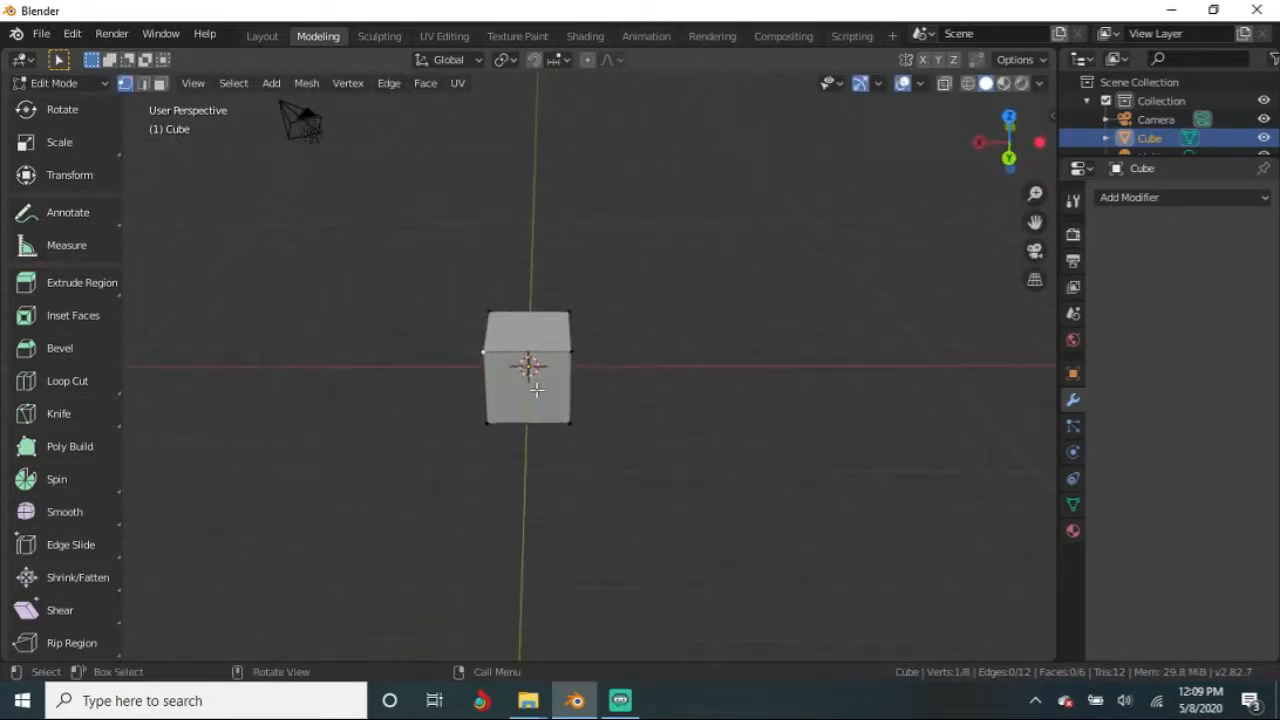
{"action": "key", "text": "g"}
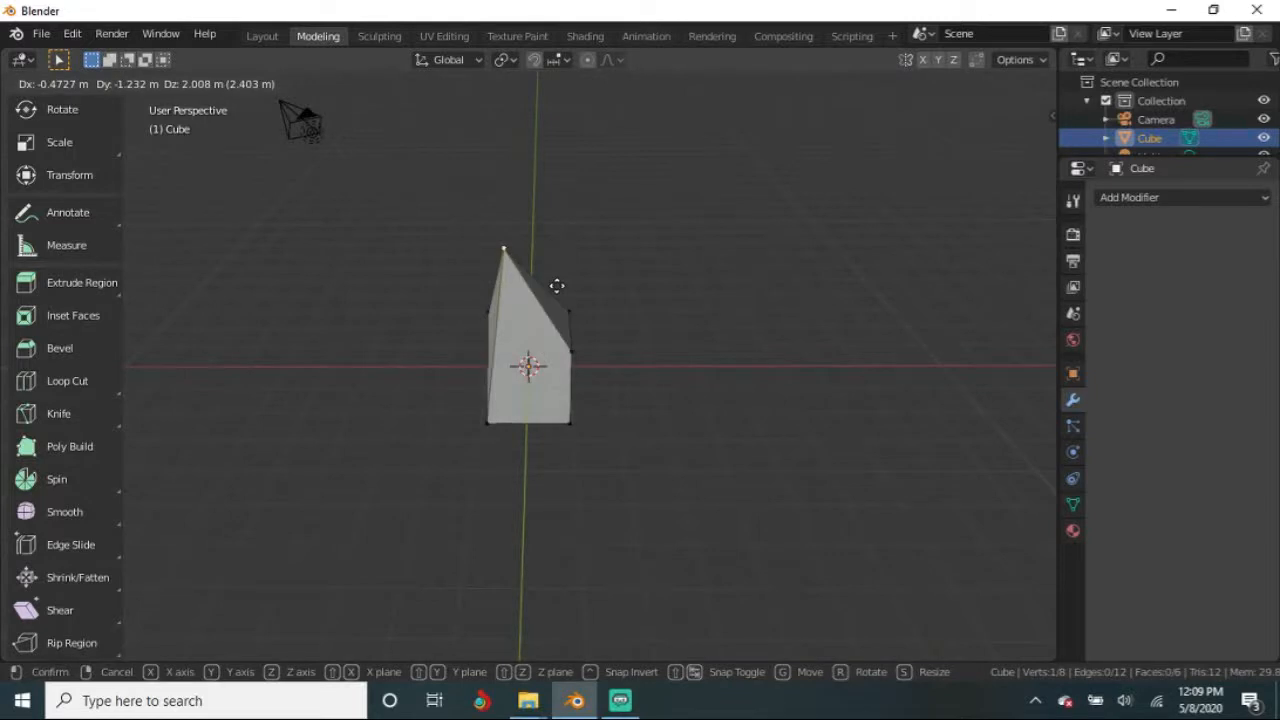
{"action": "right_click", "coordinate": [557, 286]}
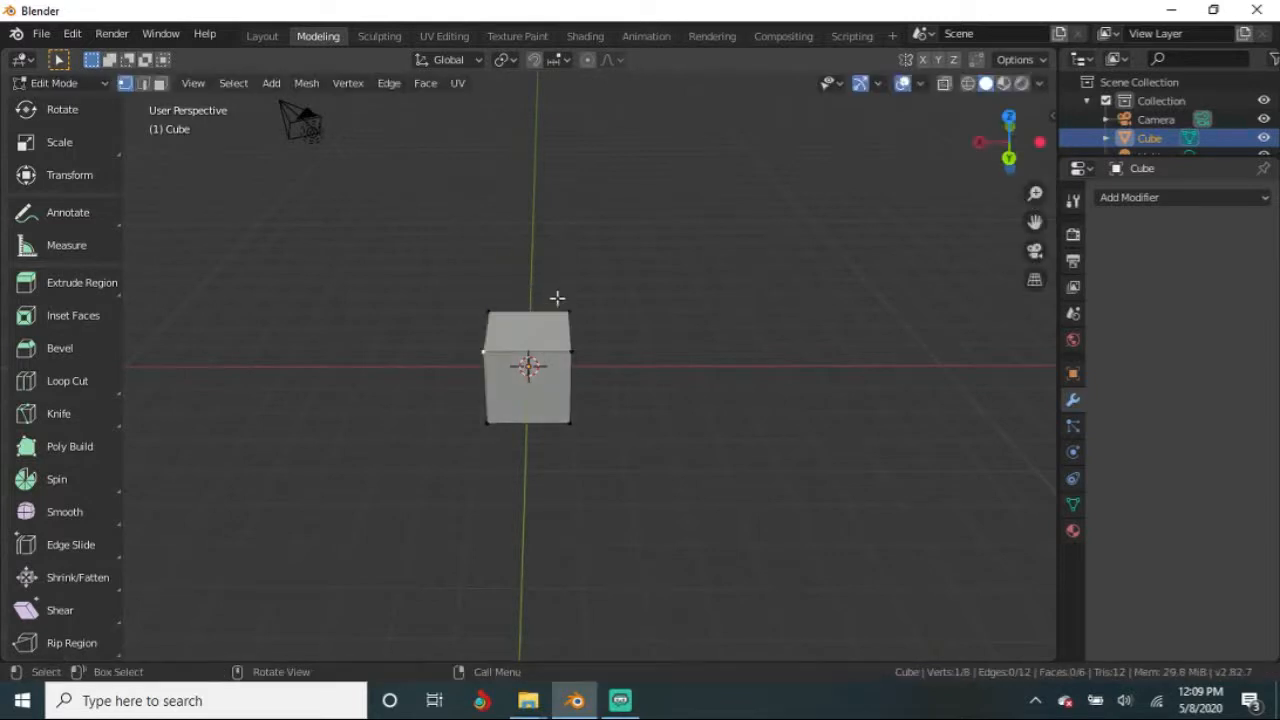
Step: Switch to the Sculpting workspace and stroke the Layer brush down the cube's front face, viewing it from another angle
{"action": "left_click", "coordinate": [376, 38]}
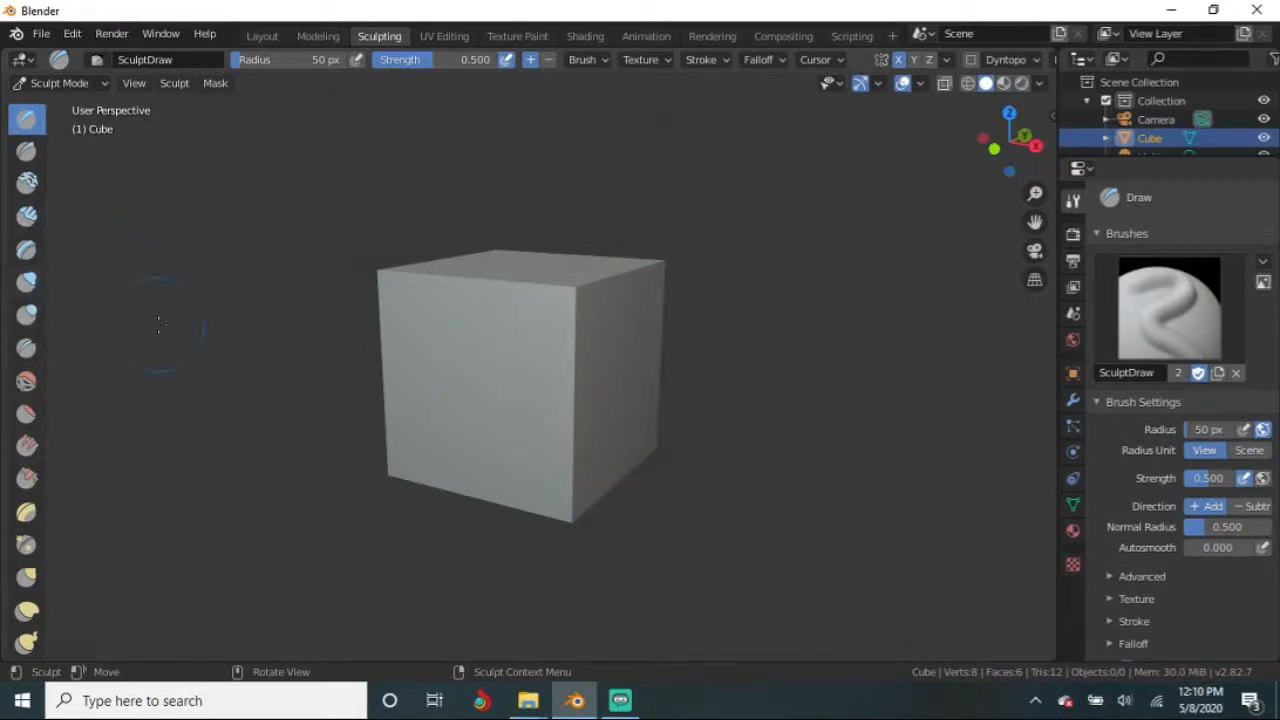
{"action": "left_click", "coordinate": [27, 251]}
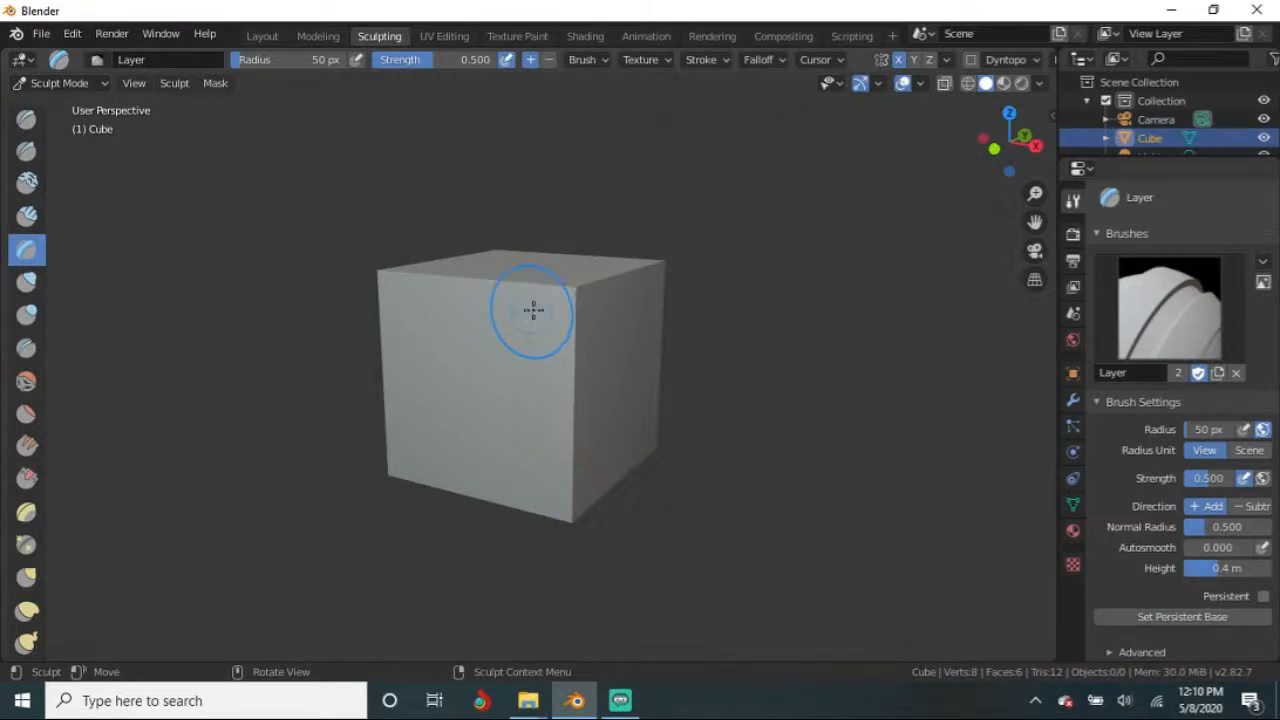
{"action": "mouse_move", "coordinate": [531, 306]}
{"action": "left_mouse_down"}
{"action": "mouse_move", "coordinate": [563, 286]}
{"action": "mouse_move", "coordinate": [488, 256]}
{"action": "mouse_move", "coordinate": [435, 318]}
{"action": "mouse_move", "coordinate": [397, 311]}
{"action": "mouse_move", "coordinate": [508, 317]}
{"action": "mouse_move", "coordinate": [538, 361]}
{"action": "left_mouse_up"}
{"action": "mouse_move", "coordinate": [538, 361]}
{"action": "middle_mouse_down"}
{"action": "mouse_move", "coordinate": [531, 409]}
{"action": "mouse_move", "coordinate": [455, 426]}
{"action": "mouse_move", "coordinate": [446, 403]}
{"action": "middle_mouse_up"}
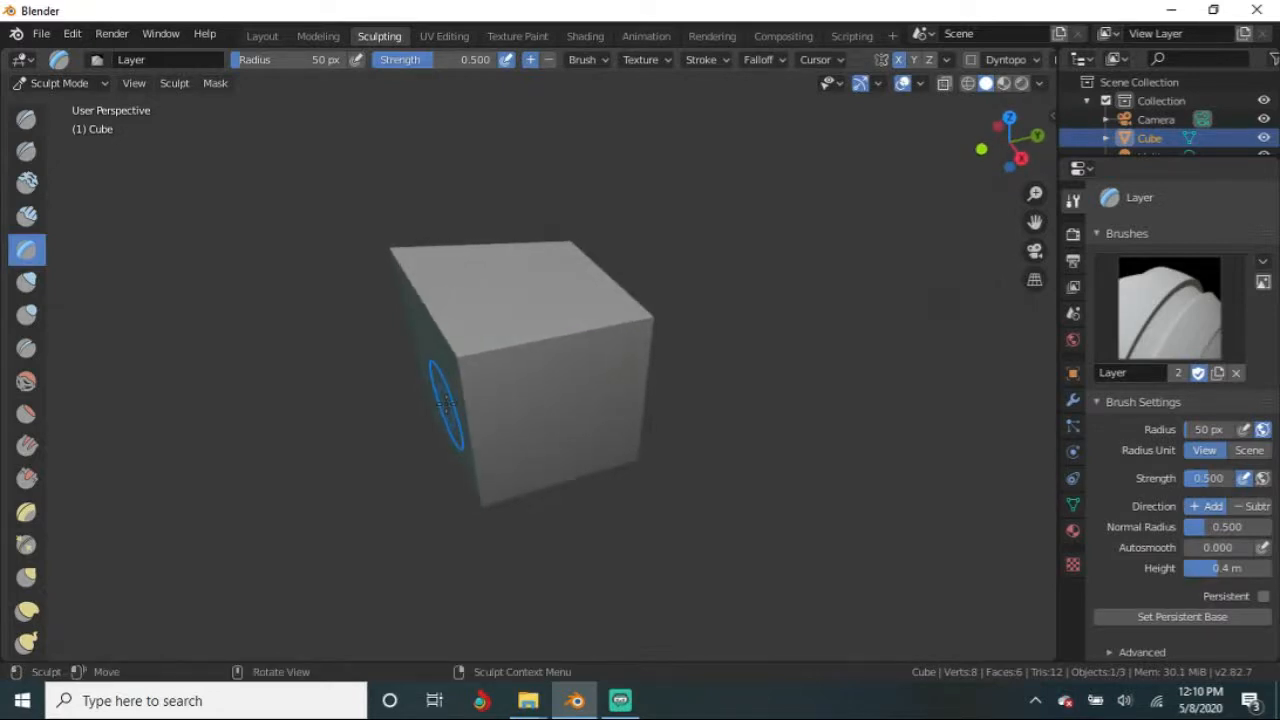
Step: Compare the sculpted cube with the Modeling workspace, and expand the sculpt brushes to show their full names
{"action": "left_click", "coordinate": [318, 36]}
{"action": "left_click", "coordinate": [376, 36]}
{"action": "middle_click_drag", "start_coordinate": [450, 372], "coordinate": [473, 366]}
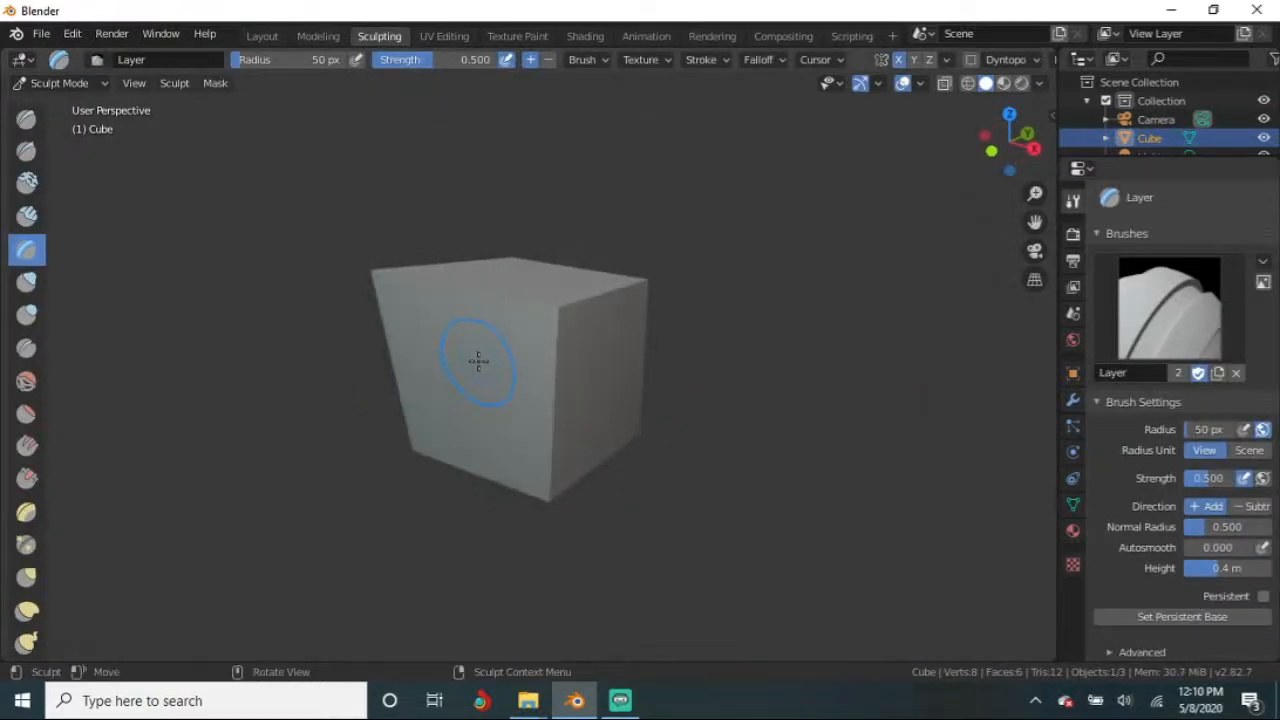
{"action": "scroll", "coordinate": [514, 370], "scroll_direction": "down", "scroll_amount": 1}
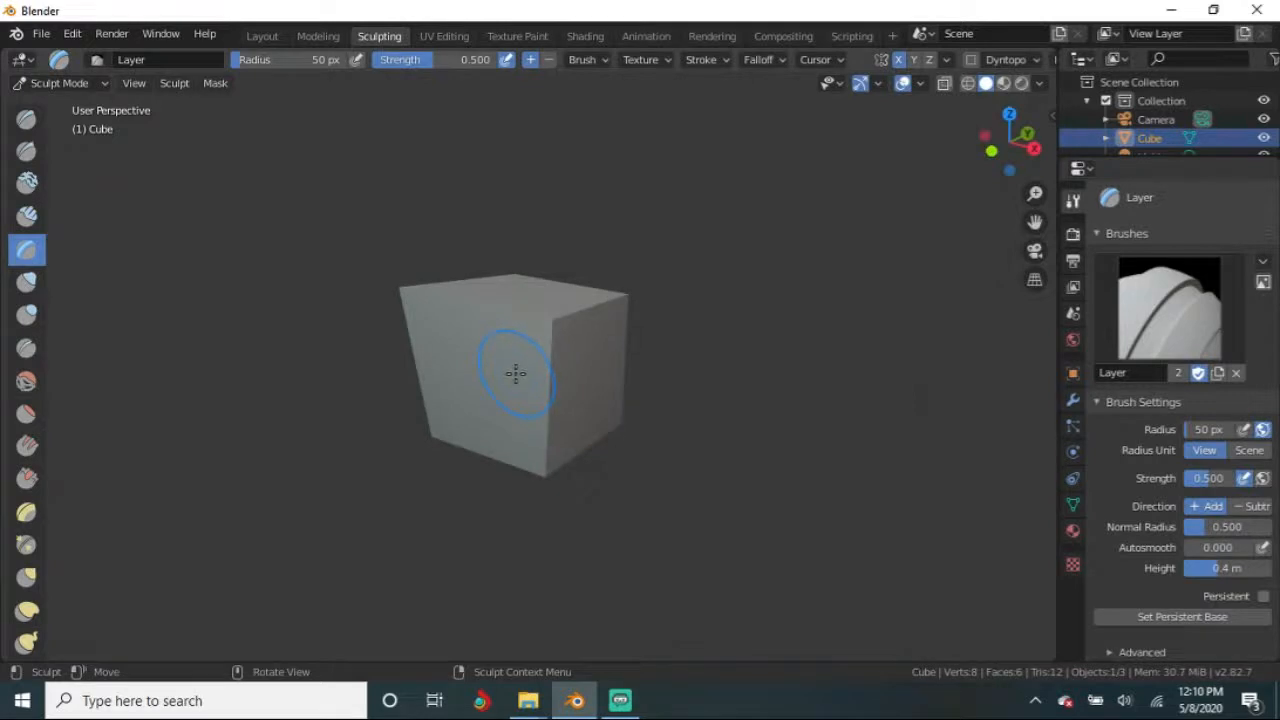
{"action": "mouse_move", "coordinate": [550, 325]}
{"action": "middle_mouse_down"}
{"action": "mouse_move", "coordinate": [534, 412]}
{"action": "mouse_move", "coordinate": [560, 374]}
{"action": "middle_mouse_up"}
{"action": "mouse_move", "coordinate": [471, 434]}
{"action": "middle_mouse_down"}
{"action": "mouse_move", "coordinate": [556, 458]}
{"action": "mouse_move", "coordinate": [541, 455]}
{"action": "middle_mouse_up"}
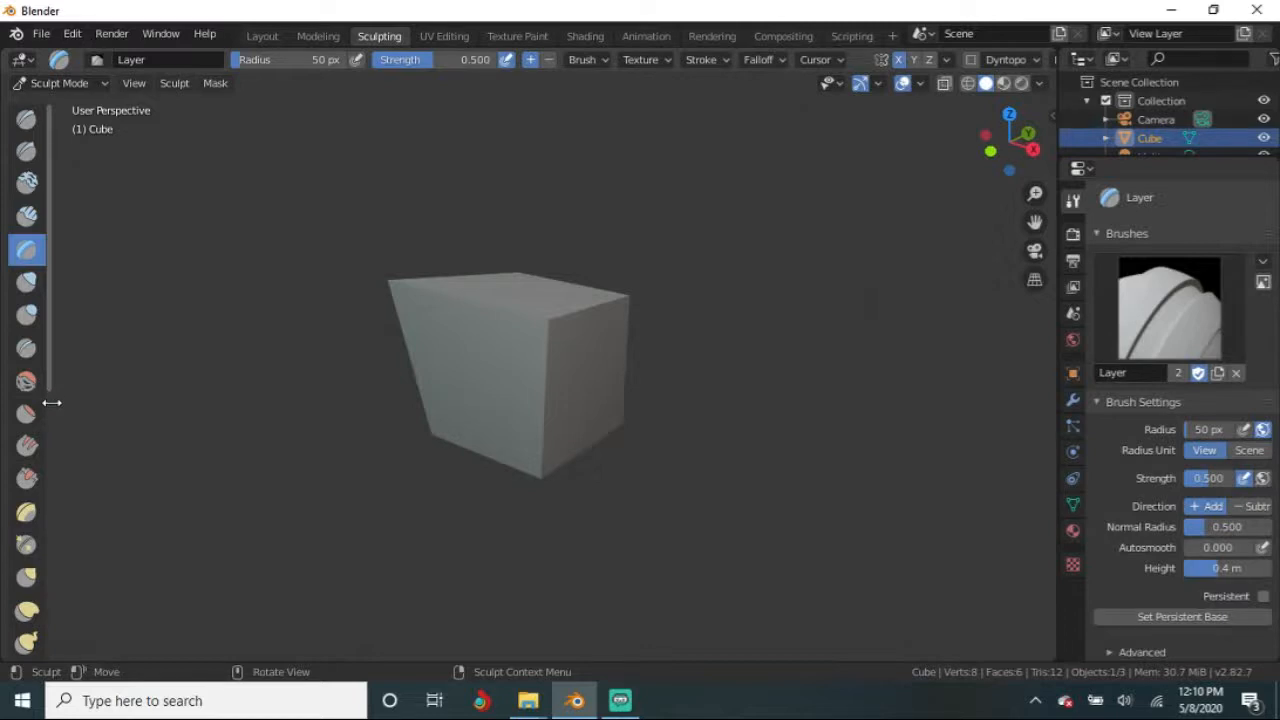
{"action": "left_click_drag", "start_coordinate": [55, 403], "coordinate": [155, 421]}
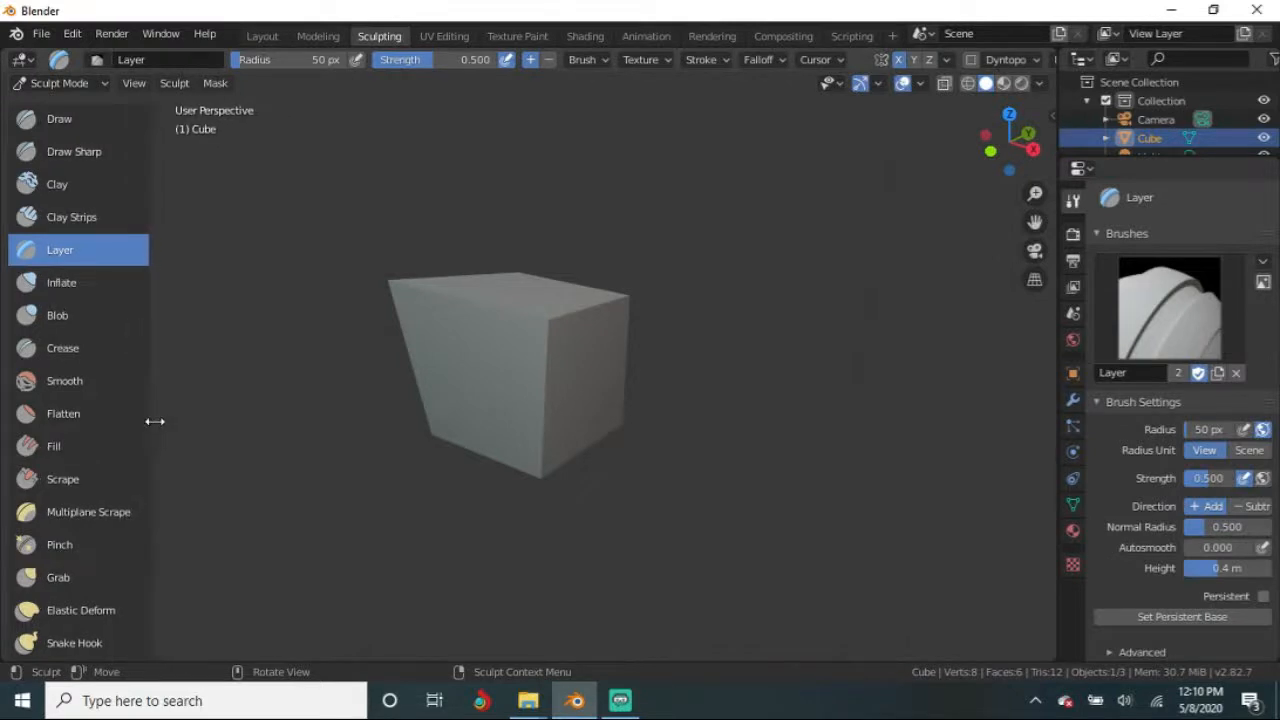
Step: Select the whole cube mesh in the UV Editing workspace to examine its UV layout alongside the 3D shape
{"action": "left_click", "coordinate": [444, 36]}
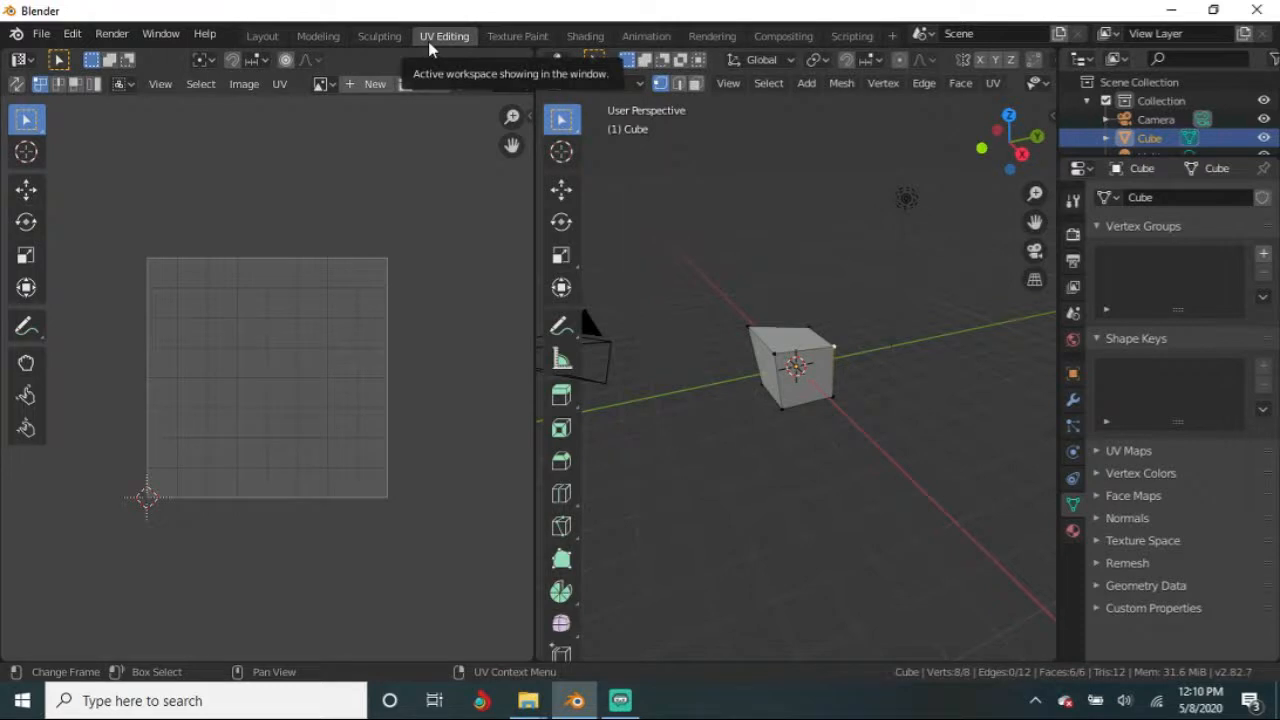
{"action": "key", "text": "a"}
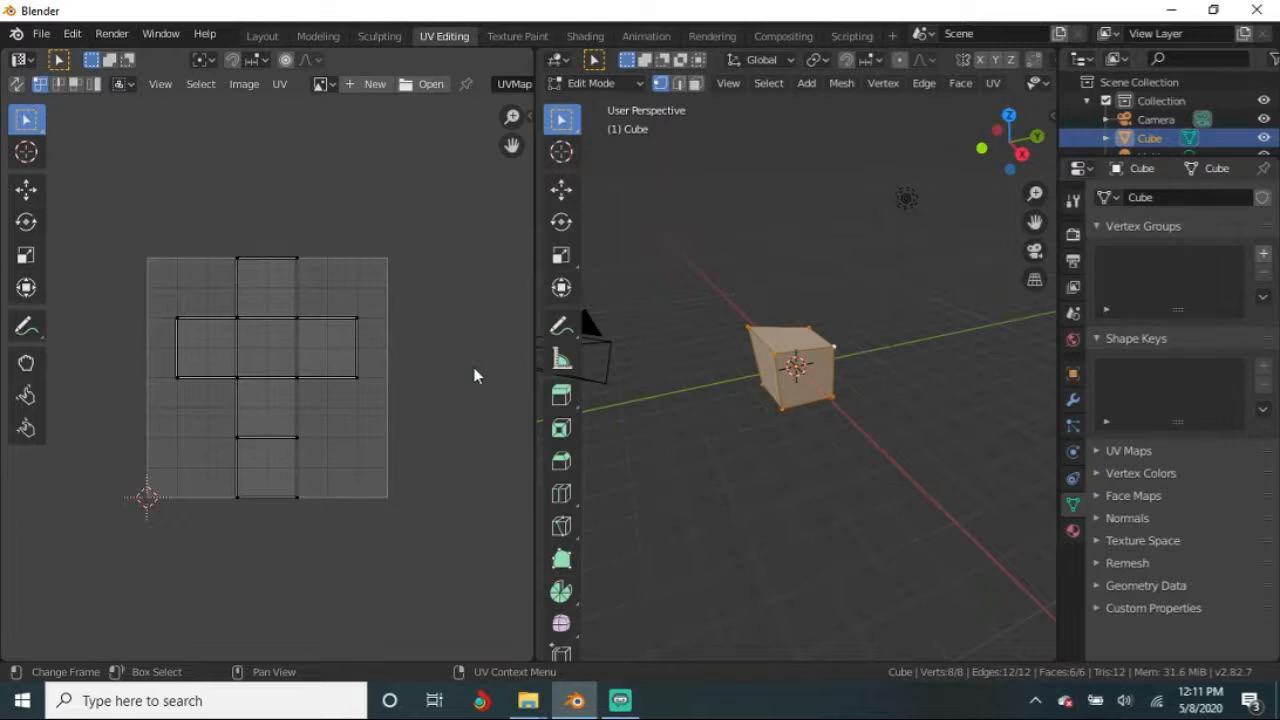
{"action": "mouse_move", "coordinate": [752, 479]}
{"action": "middle_mouse_down"}
{"action": "mouse_move", "coordinate": [640, 463]}
{"action": "mouse_move", "coordinate": [751, 477]}
{"action": "middle_mouse_up"}
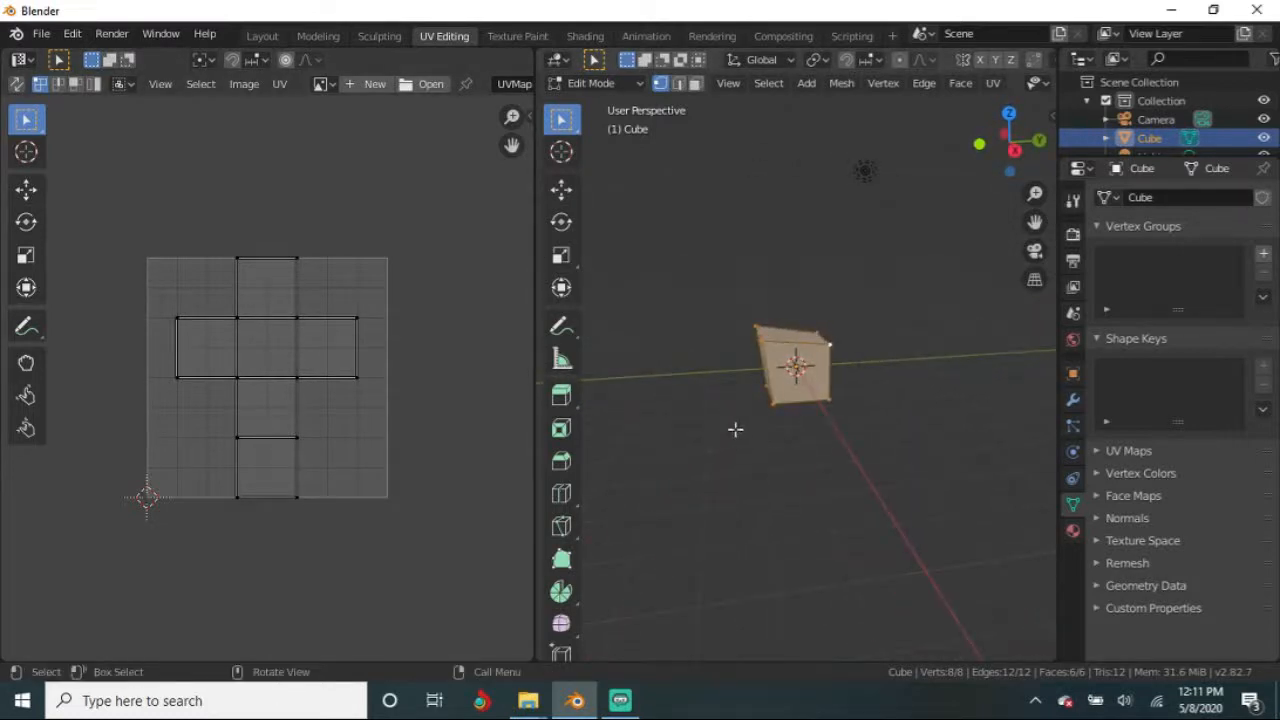
{"action": "middle_click_drag", "start_coordinate": [686, 397], "coordinate": [694, 423]}
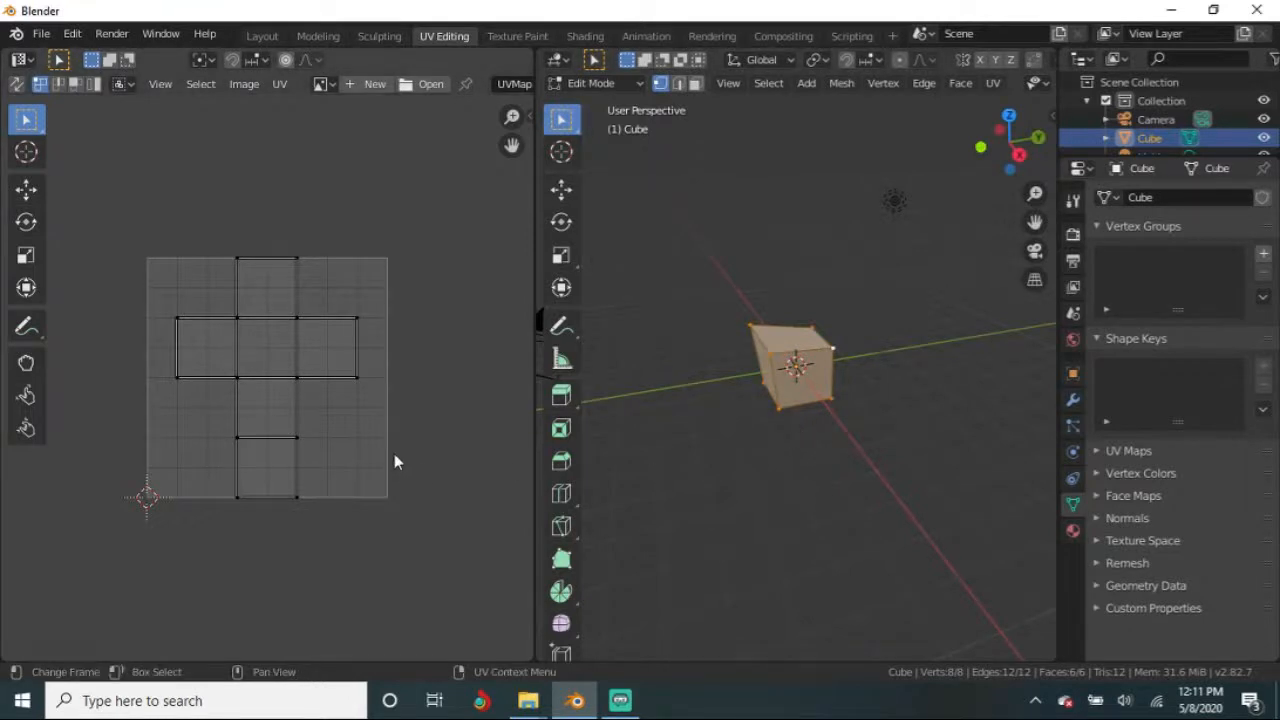
{"action": "middle_click_drag", "start_coordinate": [751, 549], "coordinate": [700, 451]}
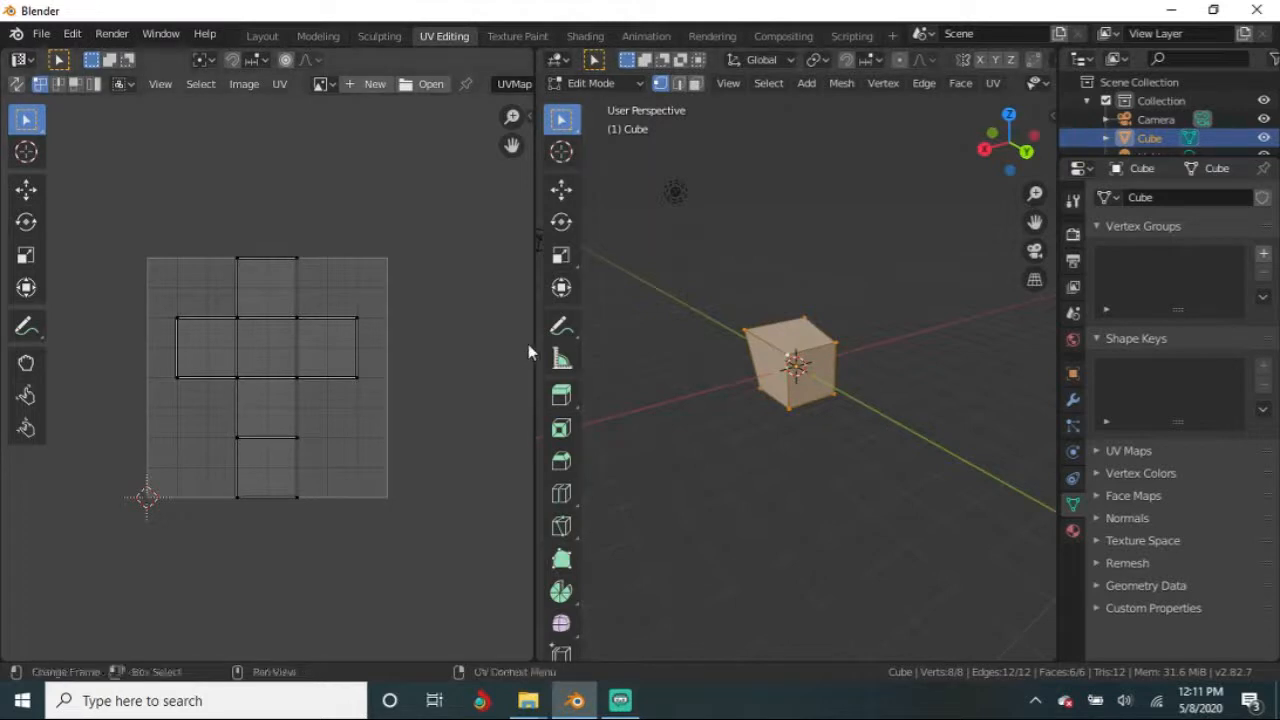
Step: Try the Soften brush on the cube in the Texture Paint workspace
{"action": "left_click", "coordinate": [522, 37]}
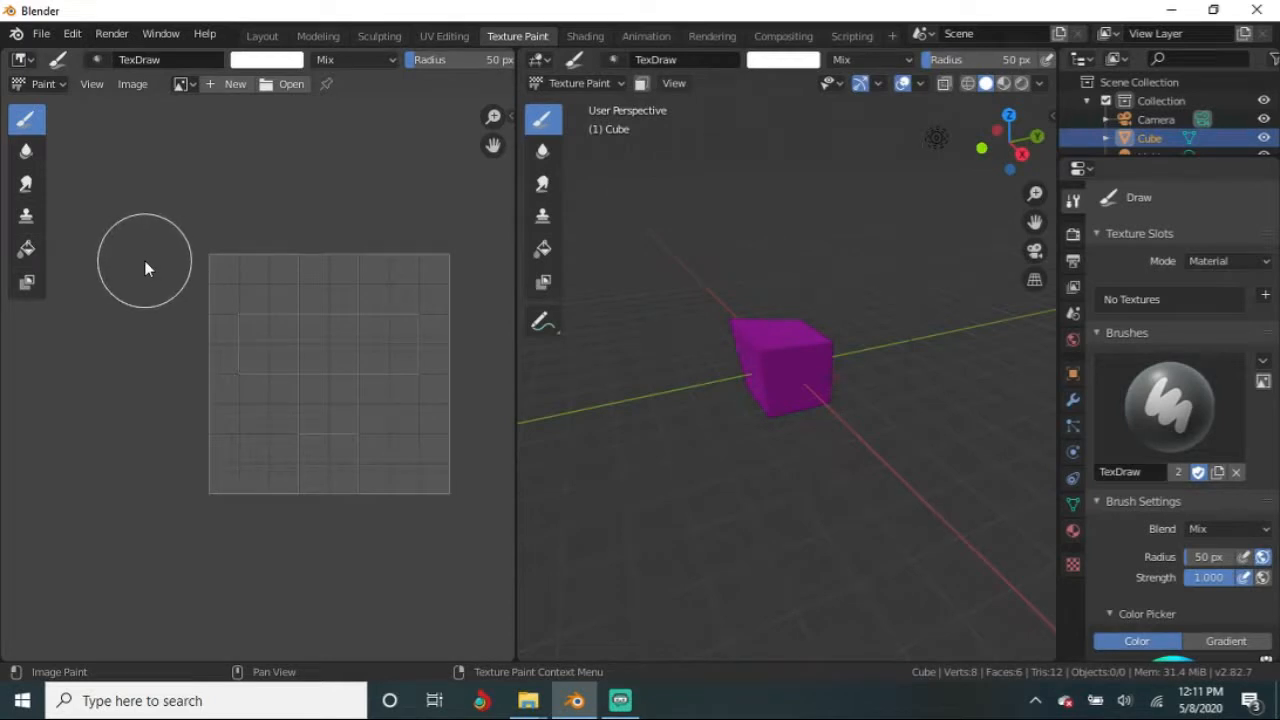
{"action": "left_click", "coordinate": [26, 150]}
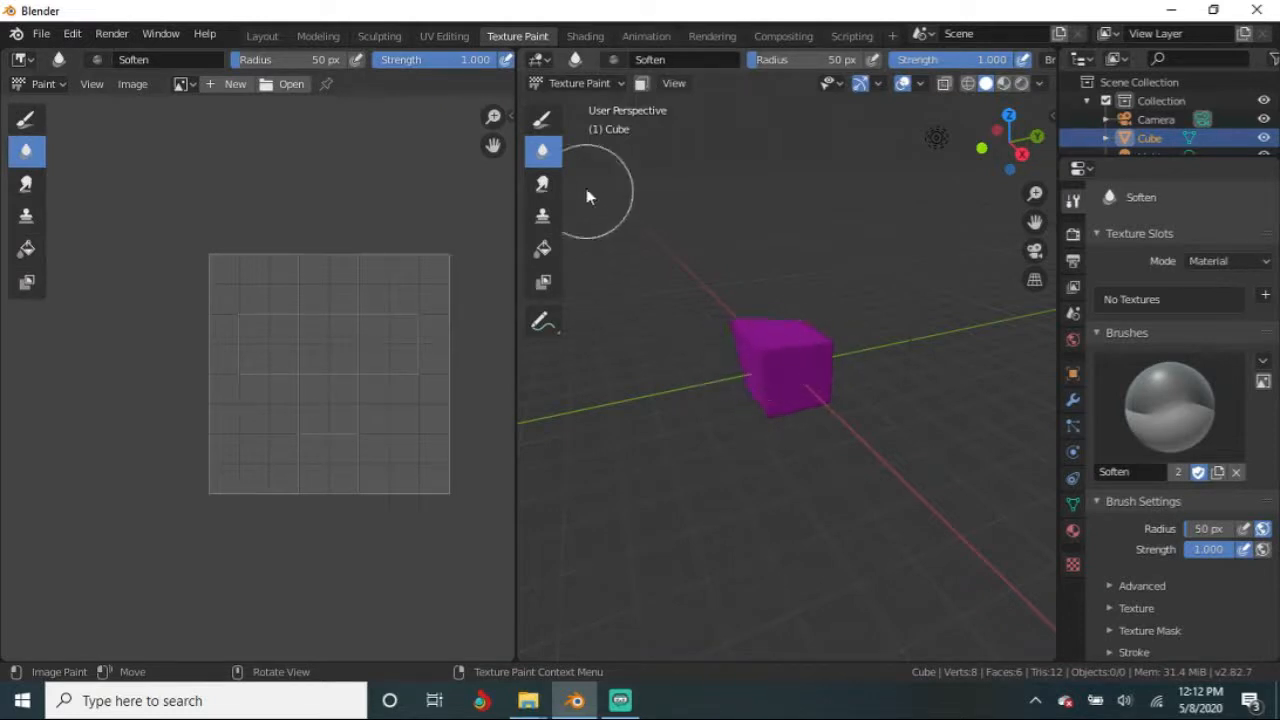
{"action": "scroll", "coordinate": [717, 461], "scroll_direction": "down", "scroll_amount": 2}
{"action": "scroll", "coordinate": [717, 461], "scroll_direction": "up", "scroll_amount": 1}
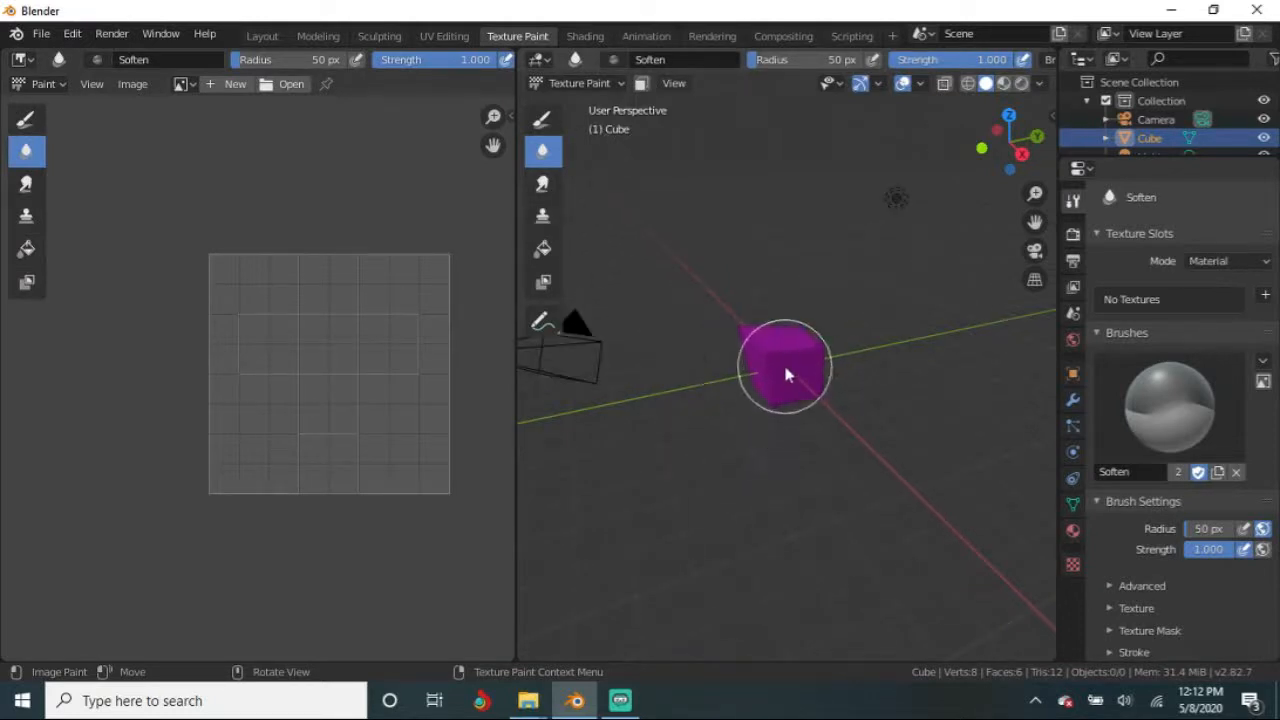
{"action": "left_click", "coordinate": [780, 380]}
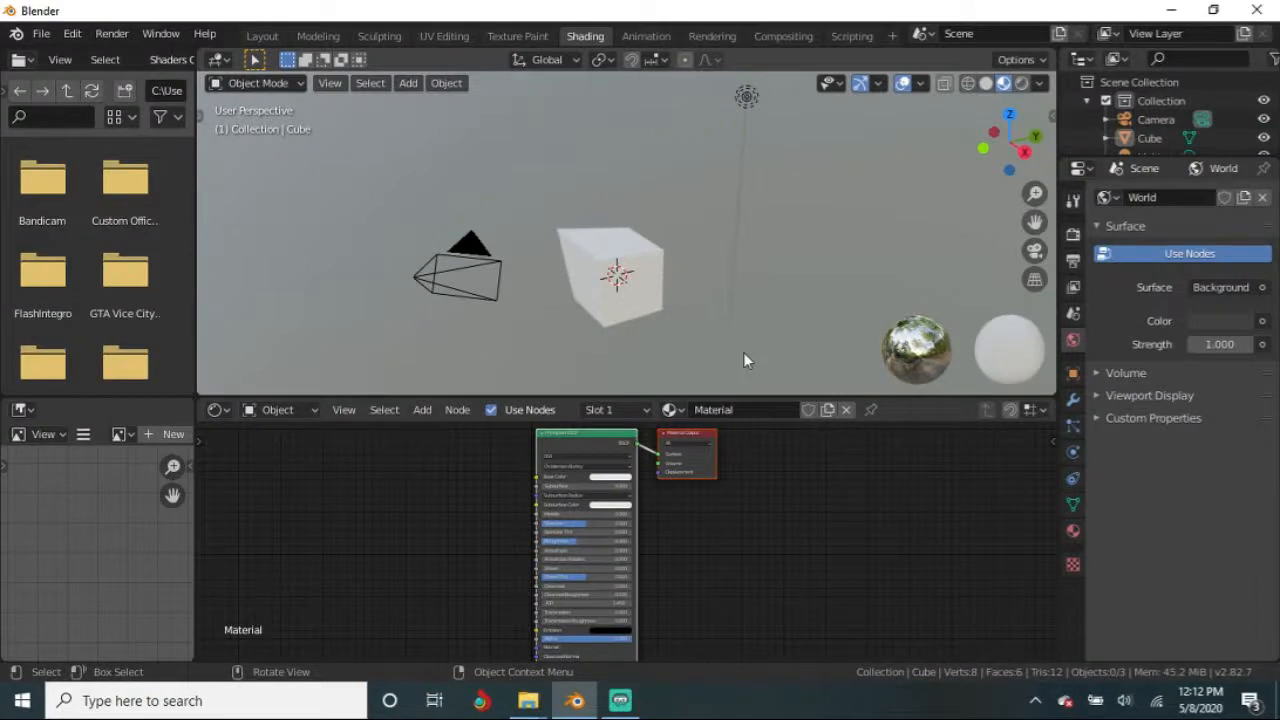
Step: Compare the cube's appearance in the Shading, Texture Paint and UV Editing workspaces
{"action": "scroll", "coordinate": [743, 352], "scroll_direction": "up", "scroll_amount": 2}
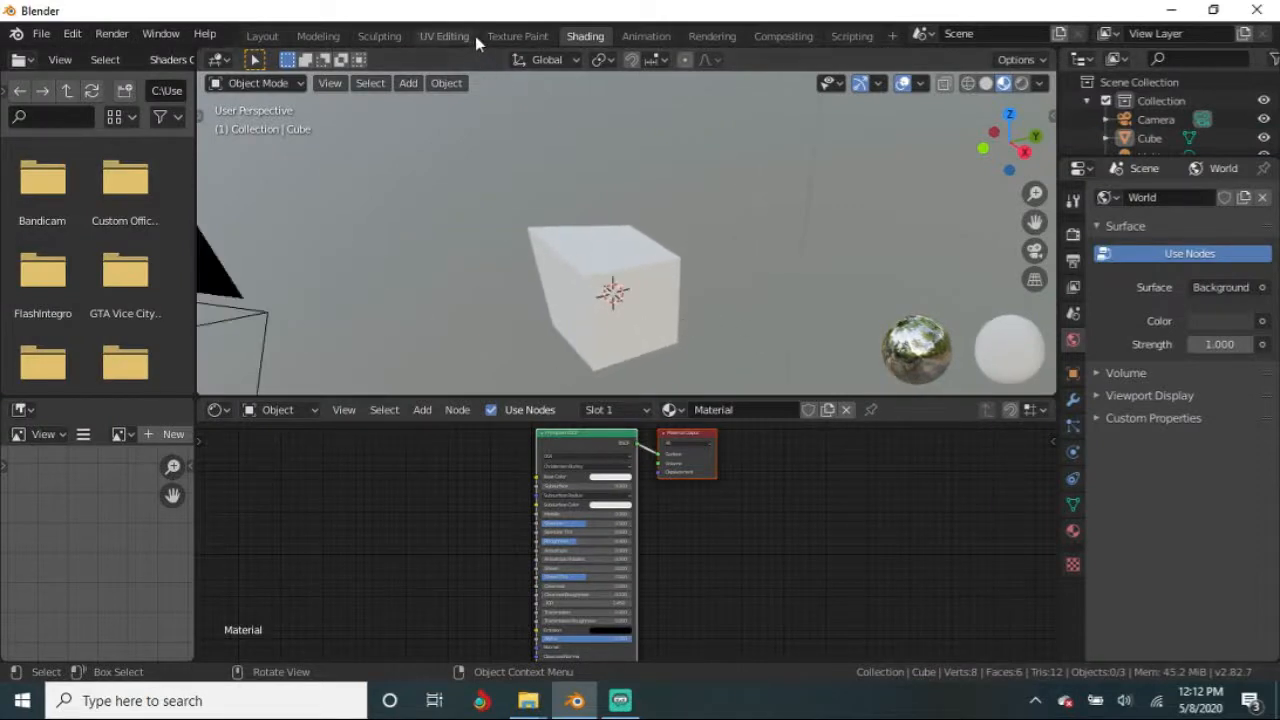
{"action": "left_click", "coordinate": [528, 38]}
{"action": "left_click", "coordinate": [583, 39]}
{"action": "left_click", "coordinate": [443, 36]}
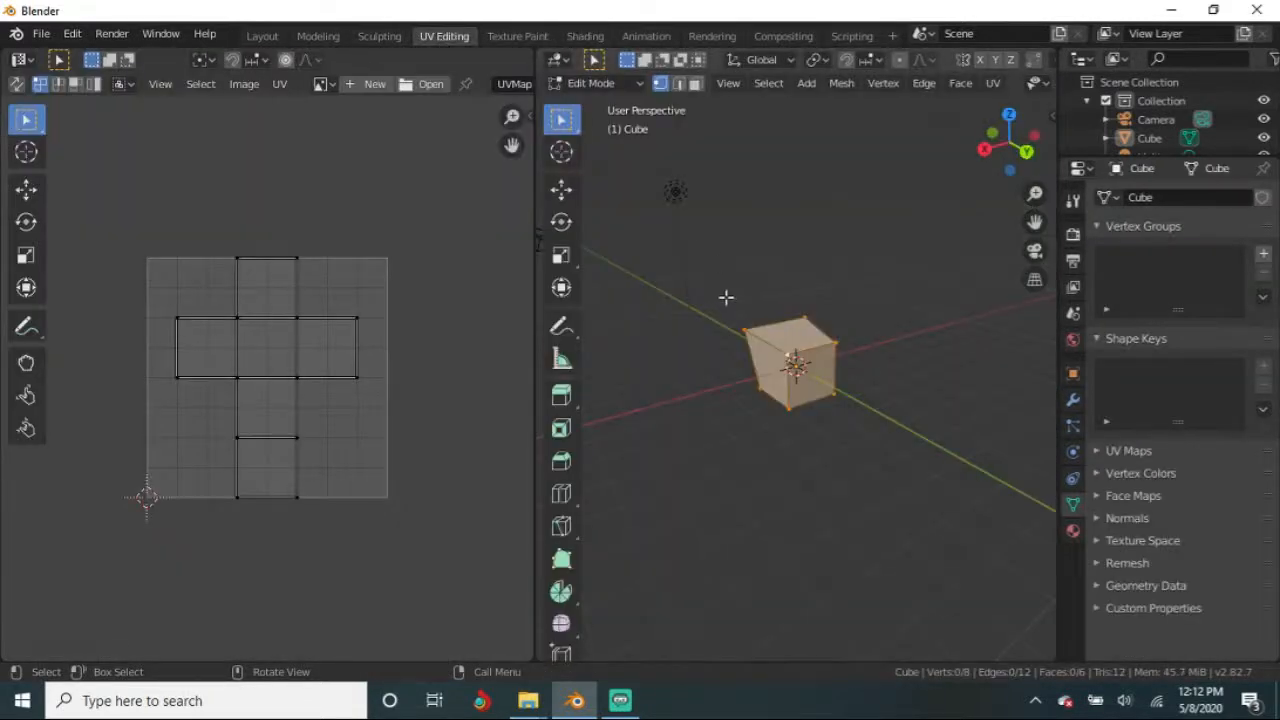
{"action": "middle_click_drag", "start_coordinate": [728, 348], "coordinate": [681, 399]}
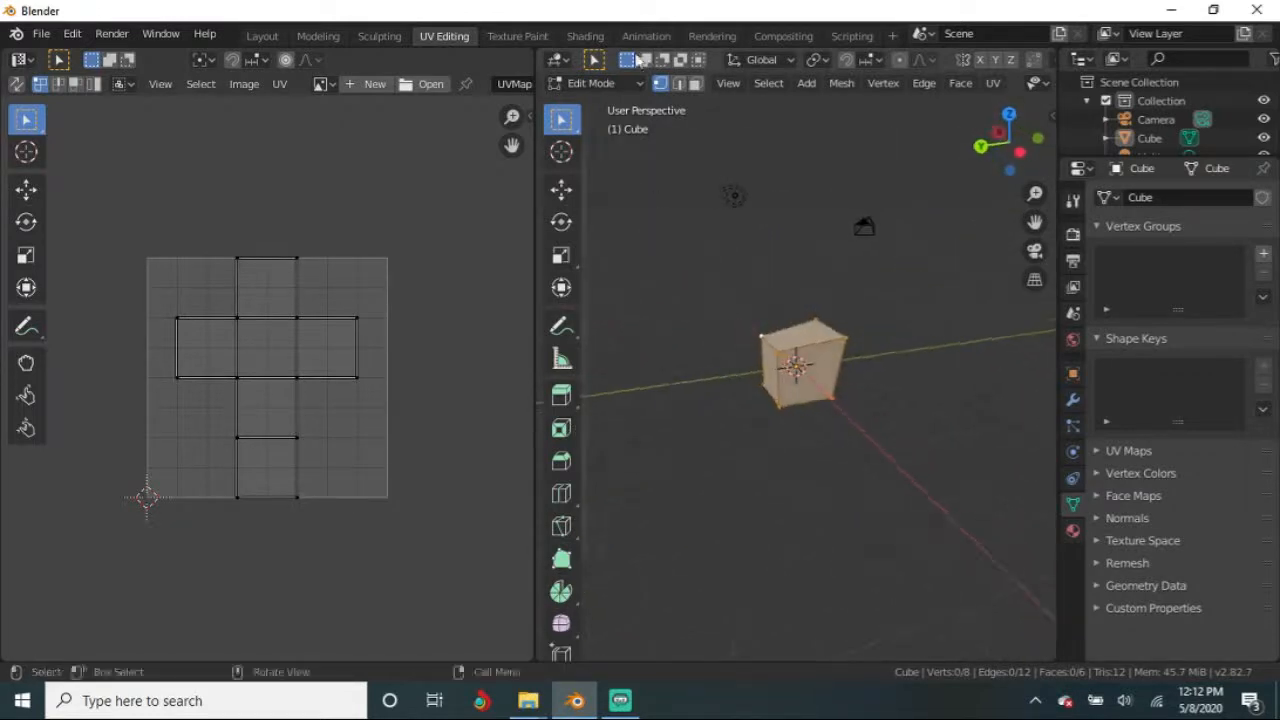
Step: Return to the Shading workspace and shift the material's Principled BSDF and Material Output nodes slightly
{"action": "left_click", "coordinate": [585, 36]}
{"action": "scroll", "coordinate": [706, 344], "scroll_direction": "down", "scroll_amount": 2}
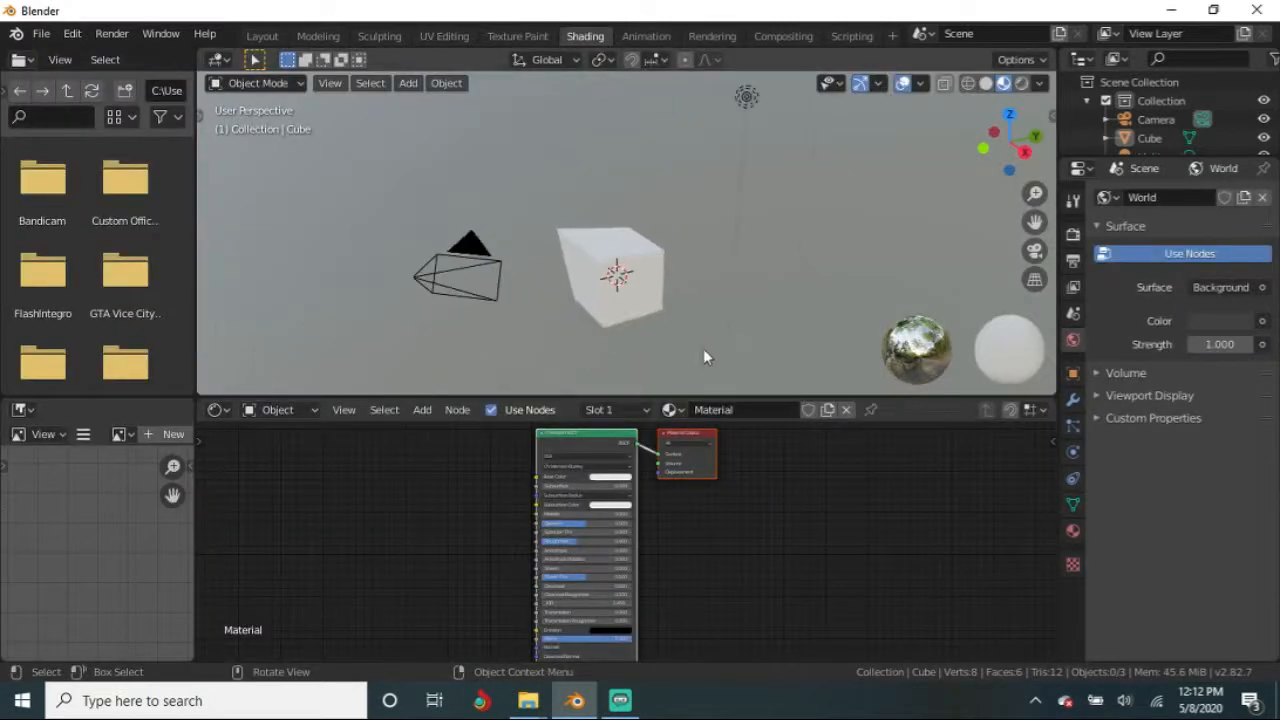
{"action": "scroll", "coordinate": [677, 463], "scroll_direction": "up", "scroll_amount": 3}
{"action": "middle_click_drag", "start_coordinate": [671, 530], "coordinate": [661, 565]}
{"action": "scroll", "coordinate": [661, 565], "scroll_direction": "up", "scroll_amount": 2}
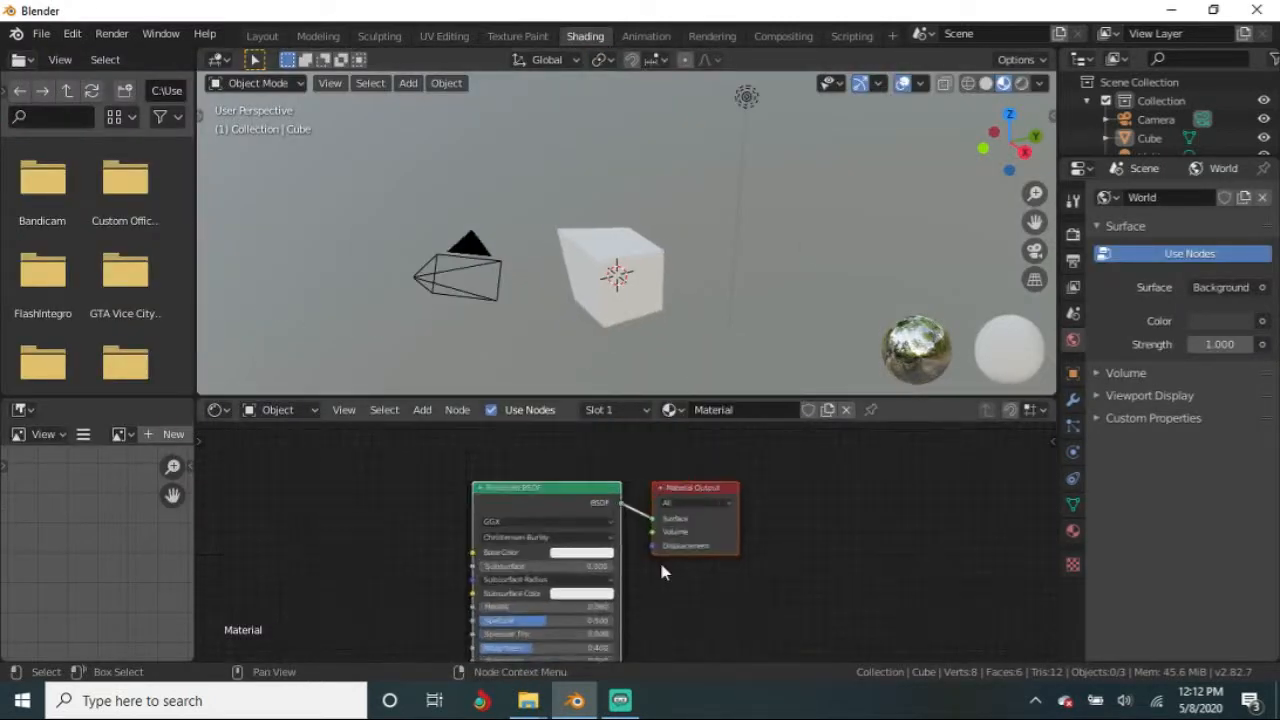
{"action": "mouse_move", "coordinate": [712, 478]}
{"action": "left_mouse_down"}
{"action": "mouse_move", "coordinate": [736, 469]}
{"action": "mouse_move", "coordinate": [724, 483]}
{"action": "left_mouse_up"}
{"action": "left_click_drag", "start_coordinate": [610, 497], "coordinate": [584, 511]}
{"action": "left_click_drag", "start_coordinate": [729, 498], "coordinate": [733, 492]}
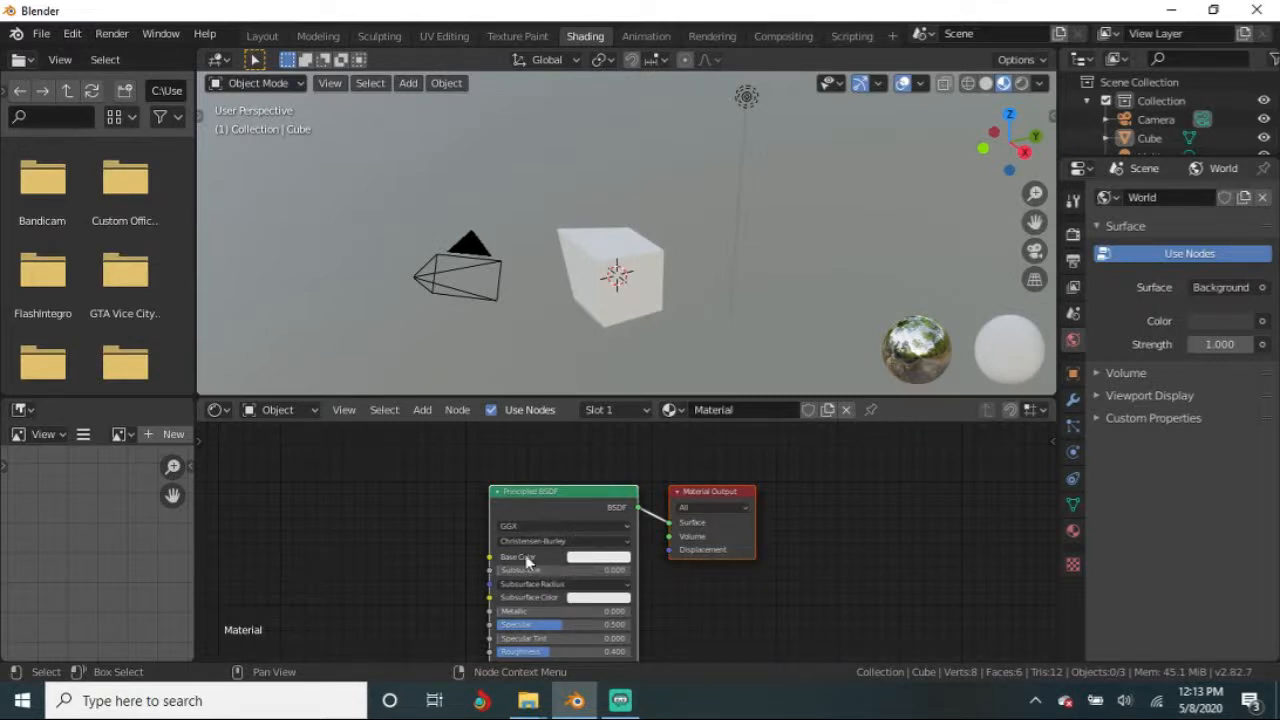
Step: Set the Principled BSDF Base Color to red and widen the file browser area to show more folders
{"action": "left_click", "coordinate": [622, 560]}
{"action": "left_click", "coordinate": [626, 441]}
{"action": "mouse_move", "coordinate": [626, 441]}
{"action": "left_mouse_down"}
{"action": "mouse_move", "coordinate": [608, 466]}
{"action": "mouse_move", "coordinate": [576, 438]}
{"action": "mouse_move", "coordinate": [600, 392]}
{"action": "mouse_move", "coordinate": [618, 463]}
{"action": "left_mouse_up"}
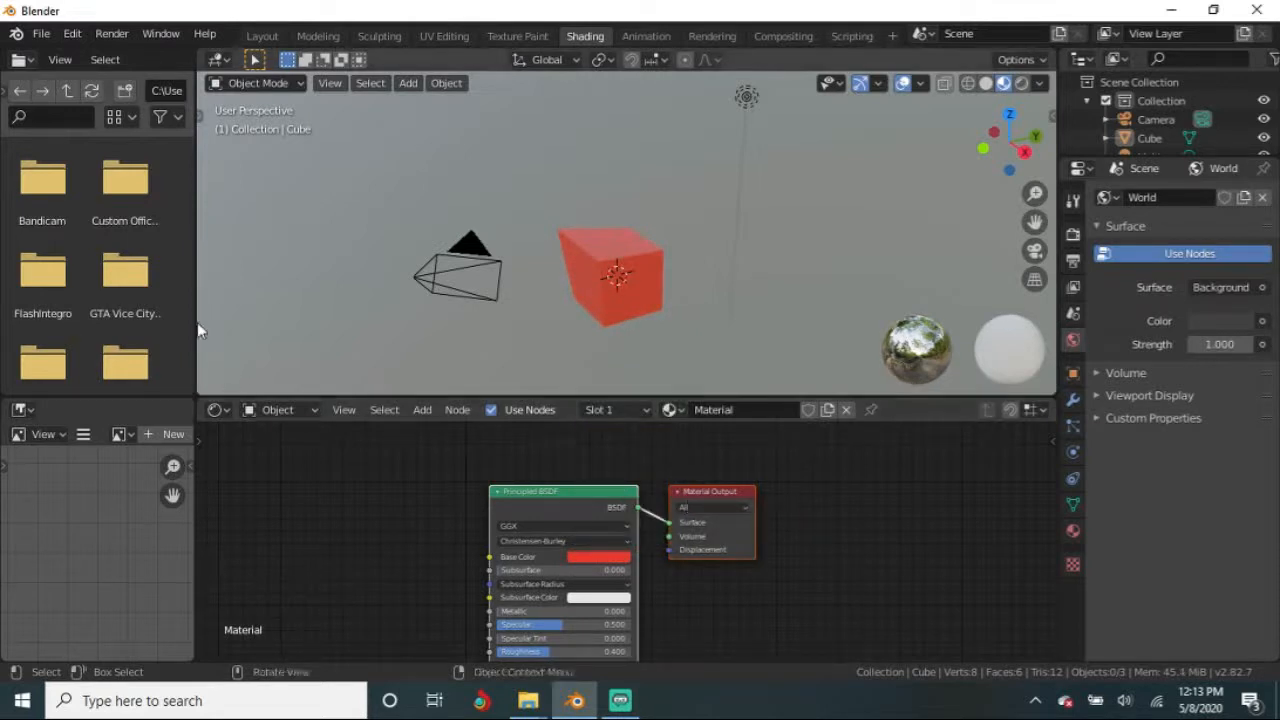
{"action": "left_click_drag", "start_coordinate": [197, 322], "coordinate": [470, 345]}
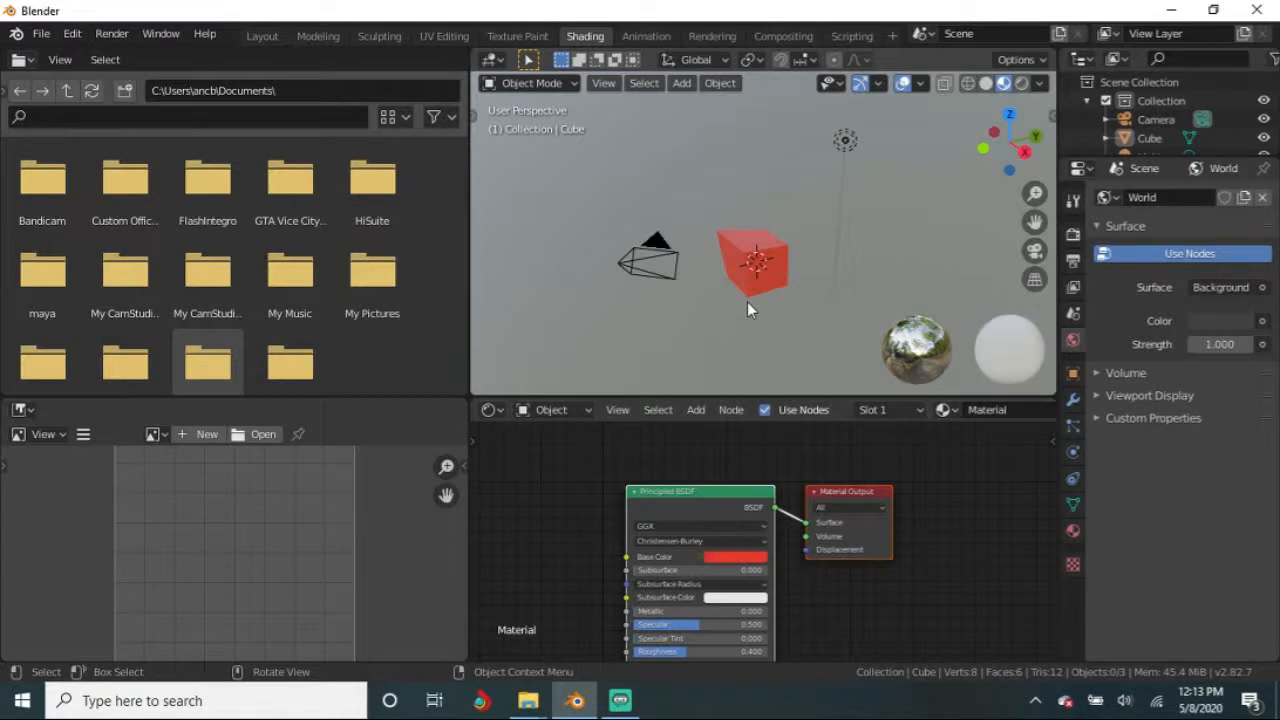
Step: Open the Animation workspace, comparing it with the Shading, Texture Paint, UV Editing and Modeling workspaces
{"action": "left_click", "coordinate": [645, 35]}
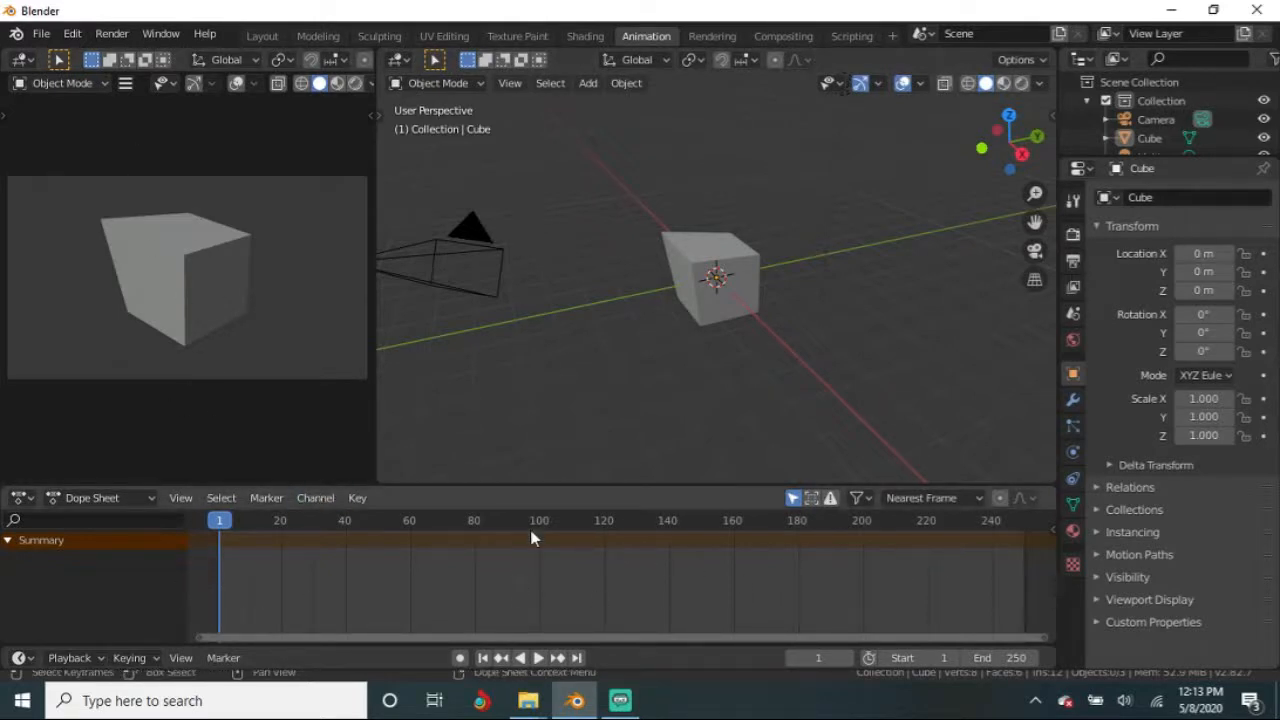
{"action": "left_click", "coordinate": [578, 36]}
{"action": "left_click", "coordinate": [525, 37]}
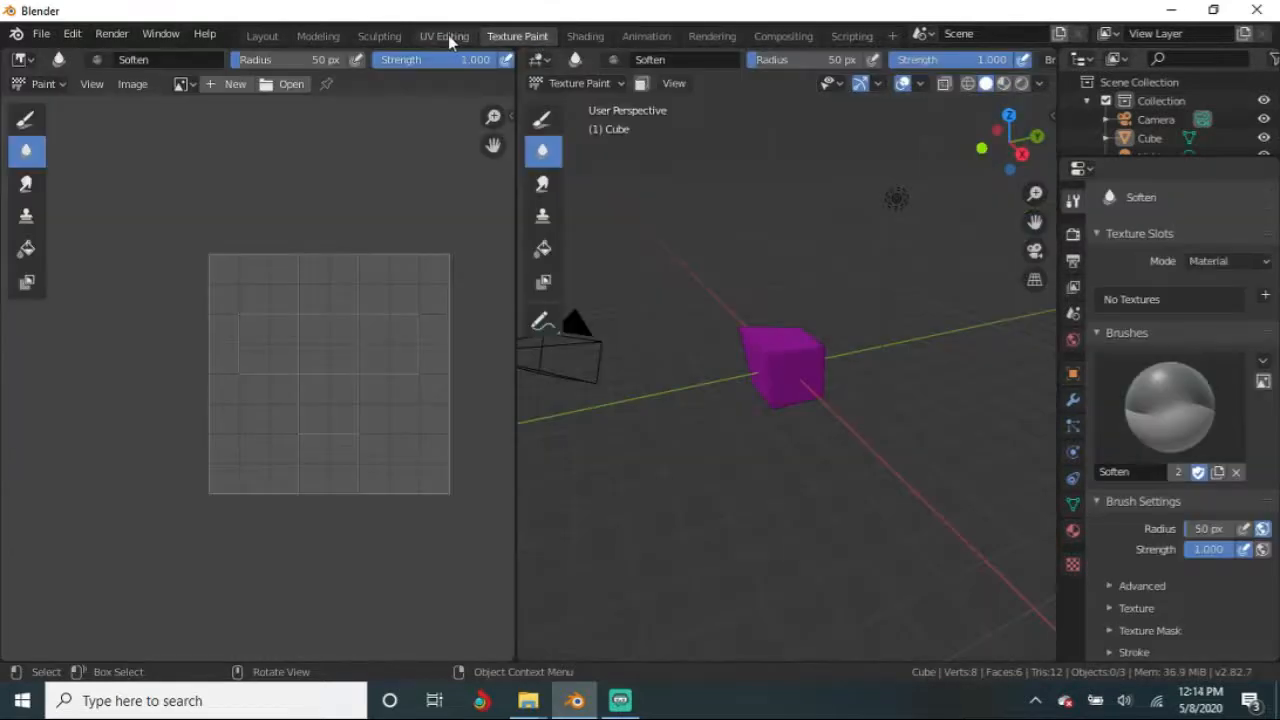
{"action": "left_click", "coordinate": [447, 36]}
{"action": "left_click", "coordinate": [327, 35]}
{"action": "left_click", "coordinate": [632, 35]}
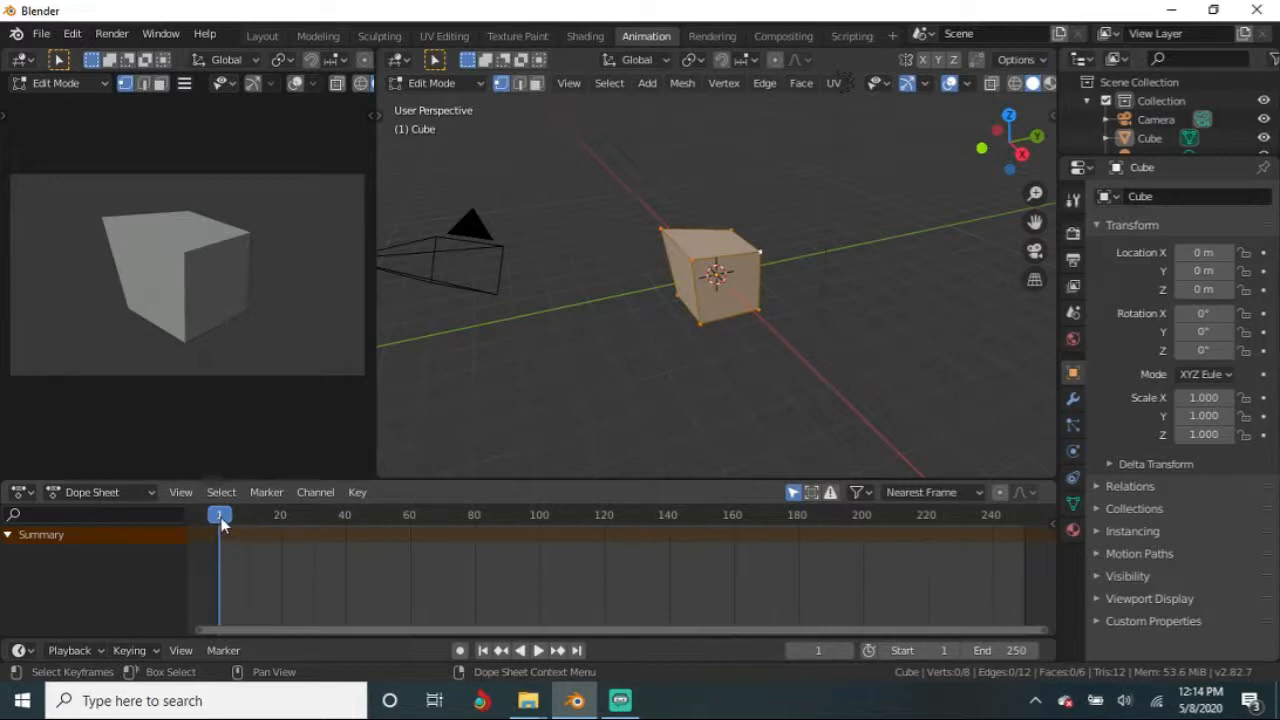
Step: Play the timeline and pause it at frame 54, and widen the 3D viewport on both sides
{"action": "key", "text": "space"}
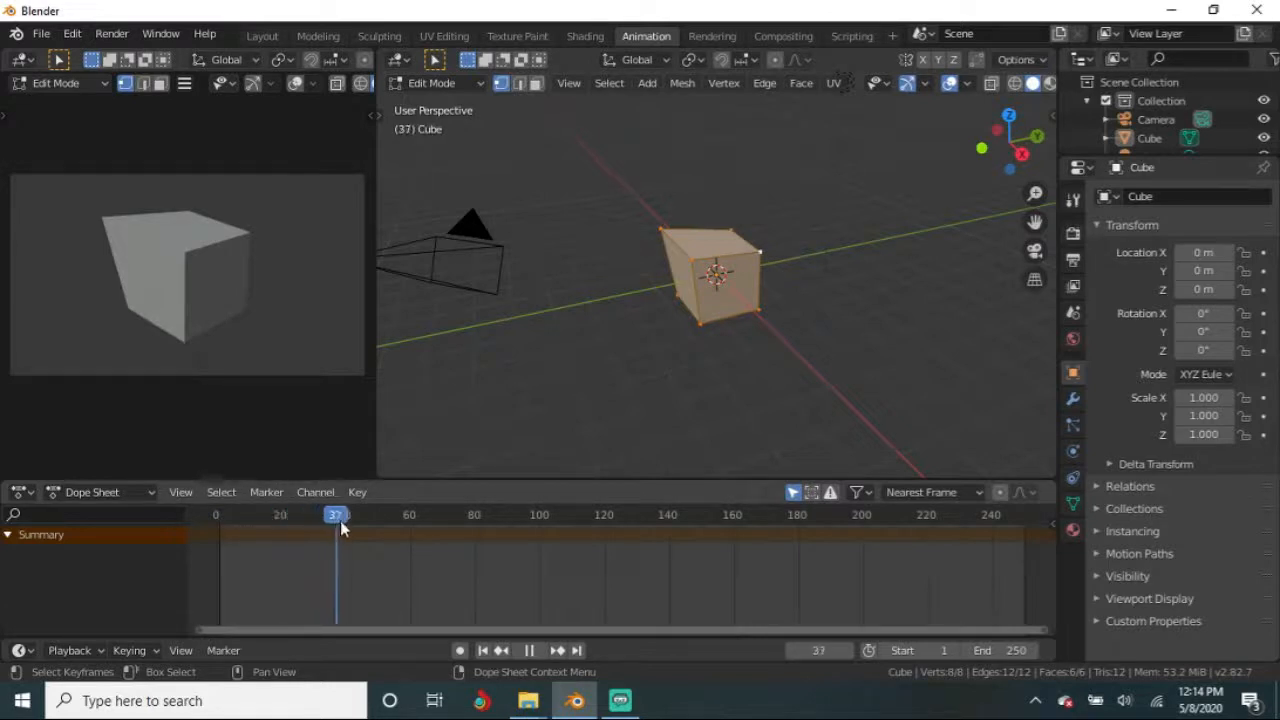
{"action": "key", "text": "space"}
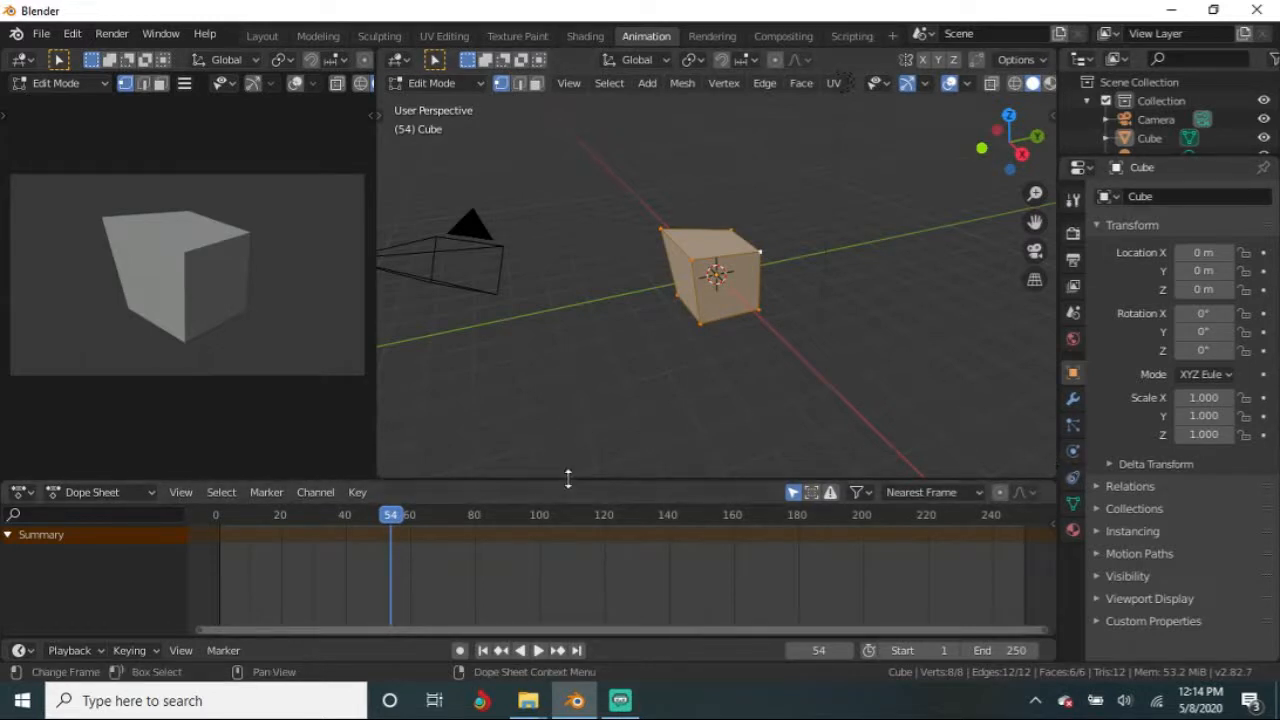
{"action": "left_click_drag", "start_coordinate": [373, 379], "coordinate": [140, 375]}
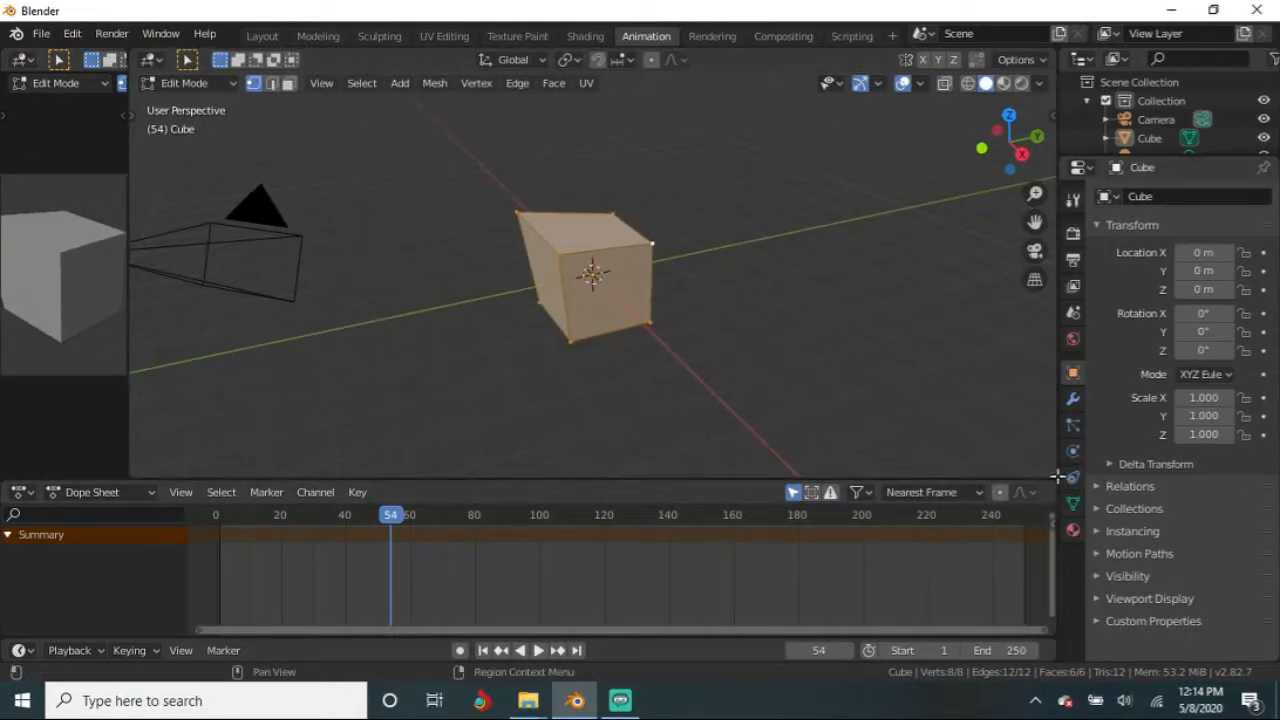
{"action": "left_click_drag", "start_coordinate": [1052, 455], "coordinate": [1140, 455]}
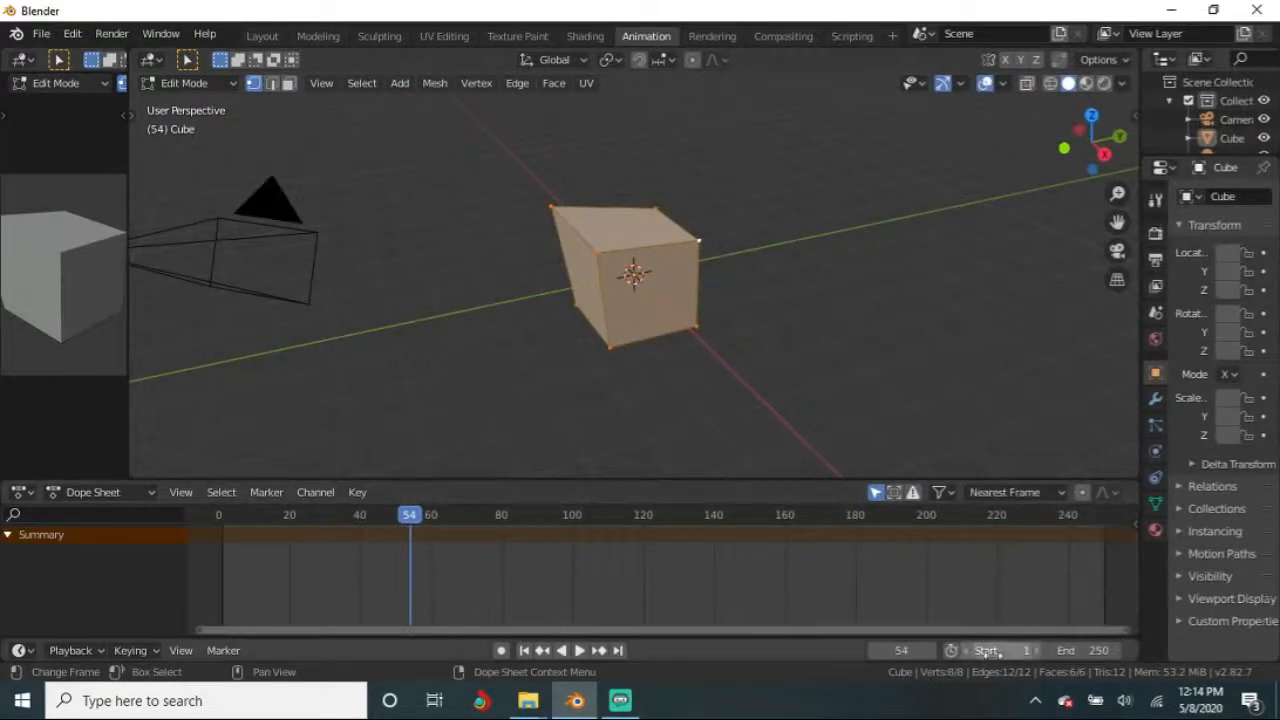
Step: Set the timeline's current frame to 20
{"action": "mouse_move", "coordinate": [925, 660]}
{"action": "left_mouse_down"}
{"action": "mouse_move", "coordinate": [905, 660]}
{"action": "mouse_move", "coordinate": [950, 660]}
{"action": "mouse_move", "coordinate": [880, 660]}
{"action": "mouse_move", "coordinate": [905, 660]}
{"action": "left_mouse_up"}
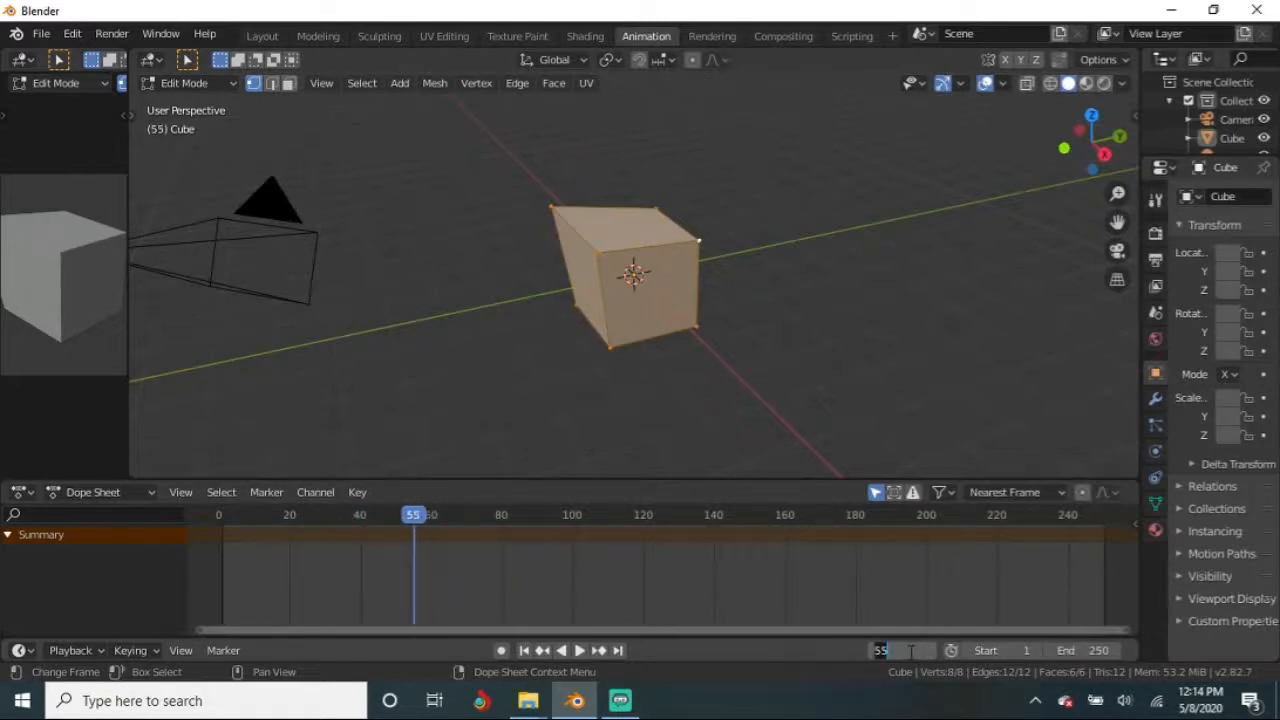
{"action": "type", "text": "20"}
{"action": "key", "text": "Return"}
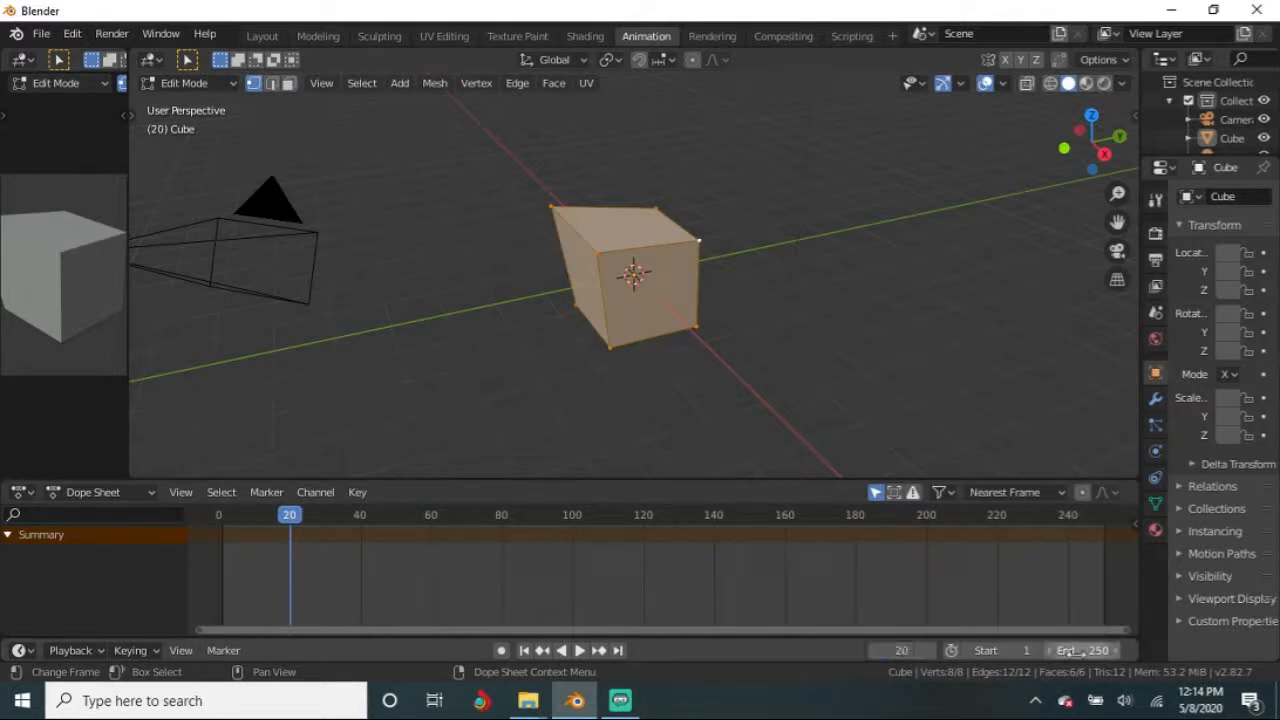
Step: Try an end frame of 215 for the animation range
{"action": "double_click", "coordinate": [1092, 650]}
{"action": "type", "text": "215"}
{"action": "key", "text": "Return"}
Step: Lower the animation's end frame to 170 and cancel an entry of 250 for it
{"action": "mouse_move", "coordinate": [1092, 650]}
{"action": "left_mouse_down"}
{"action": "mouse_move", "coordinate": [1005, 650]}
{"action": "mouse_move", "coordinate": [1047, 650]}
{"action": "left_mouse_up"}
{"action": "double_click", "coordinate": [1060, 650]}
{"action": "type", "text": "250"}
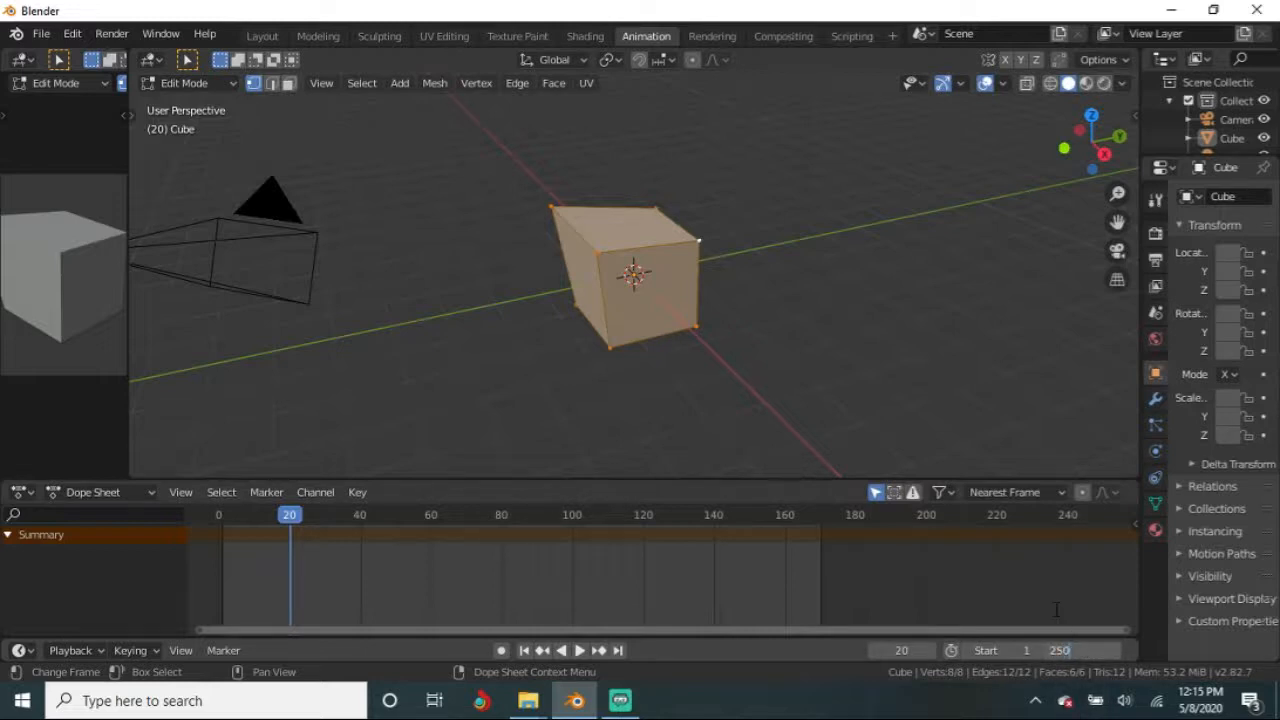
{"action": "key", "text": "Escape"}
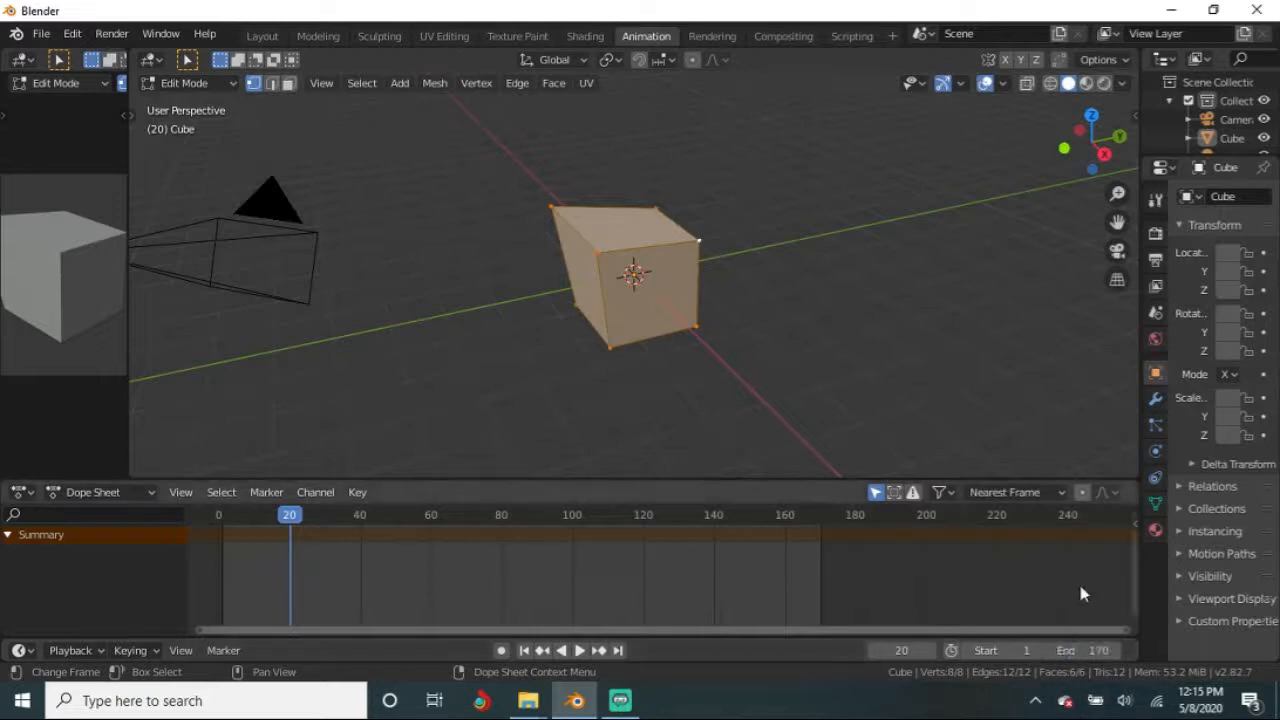
Step: Set the animation's end frame to 254
{"action": "scroll", "coordinate": [937, 604], "scroll_direction": "down", "scroll_amount": 2}
{"action": "scroll", "coordinate": [937, 601], "scroll_direction": "up", "scroll_amount": 3}
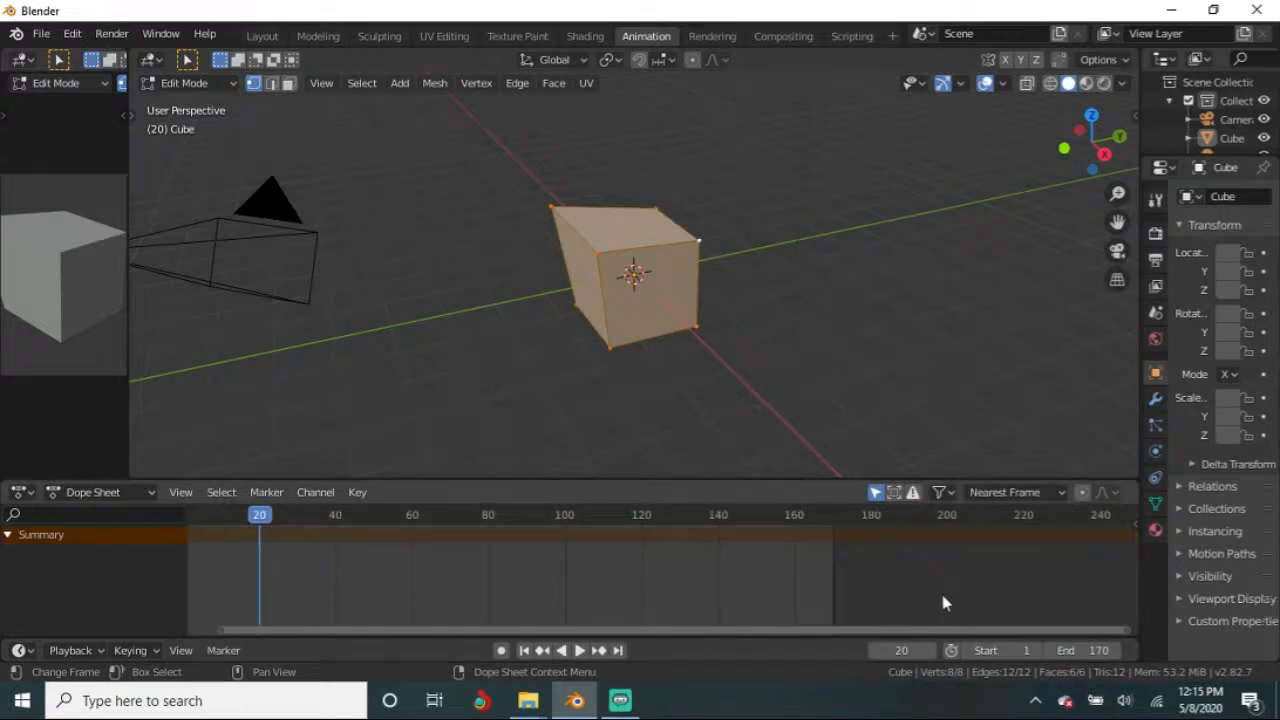
{"action": "mouse_move", "coordinate": [1100, 651]}
{"action": "left_mouse_down"}
{"action": "mouse_move", "coordinate": [1010, 651]}
{"action": "mouse_move", "coordinate": [1277, 651]}
{"action": "mouse_move", "coordinate": [1022, 651]}
{"action": "left_mouse_up"}
{"action": "scroll", "coordinate": [851, 266], "scroll_direction": "down", "scroll_amount": 3}
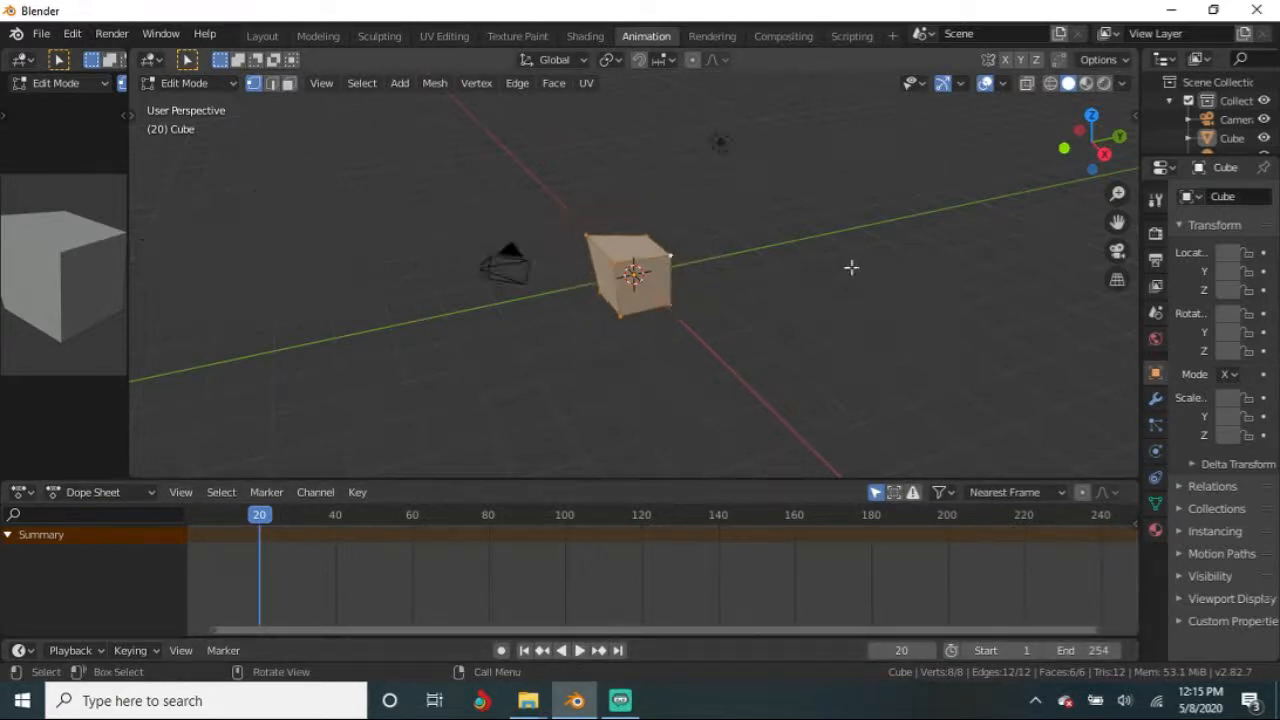
{"action": "scroll", "coordinate": [850, 264], "scroll_direction": "up", "scroll_amount": 2}
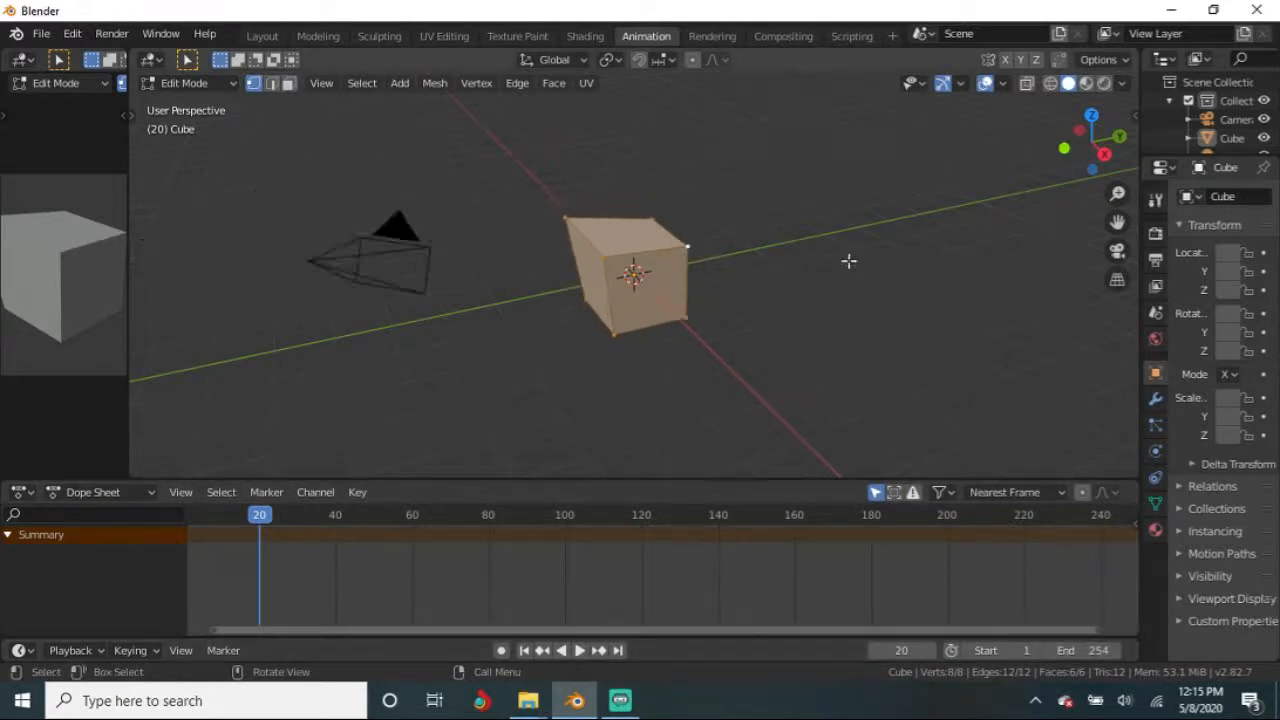
Step: View the render result area in the Rendering workspace and bring up the Compositing workspace
{"action": "left_click", "coordinate": [708, 35]}
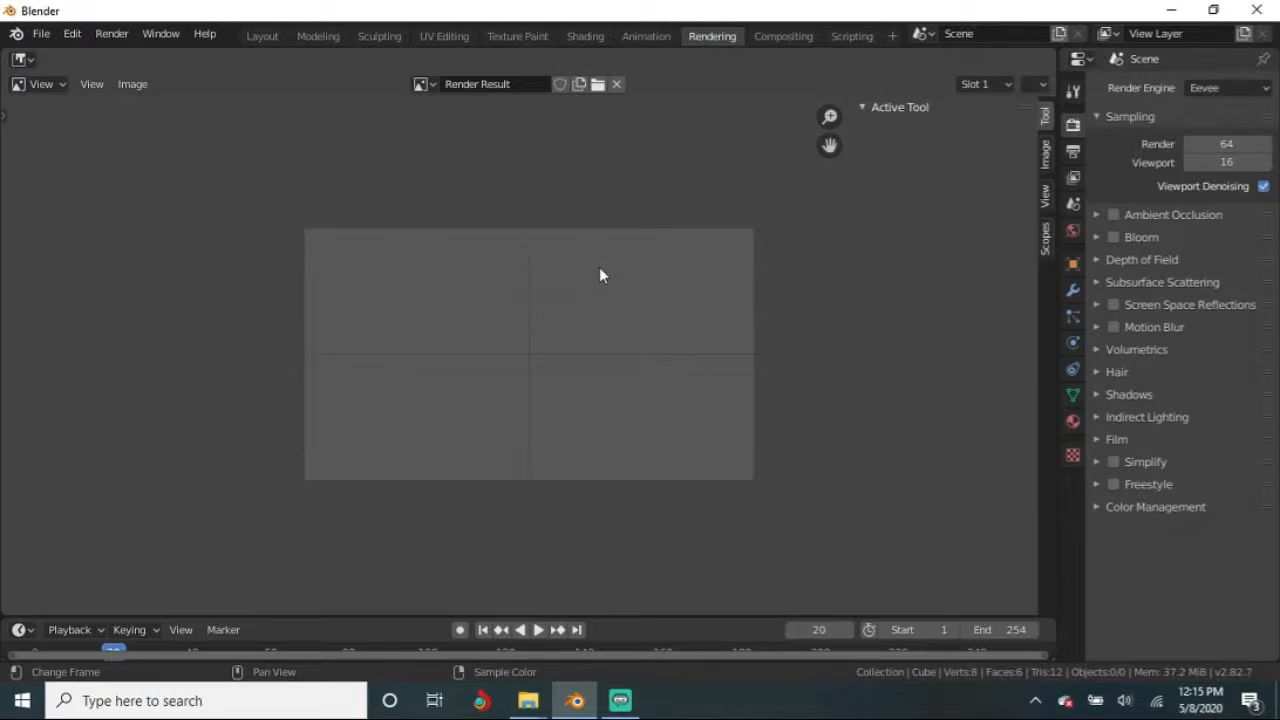
{"action": "scroll", "coordinate": [612, 335], "scroll_direction": "up", "scroll_amount": 1}
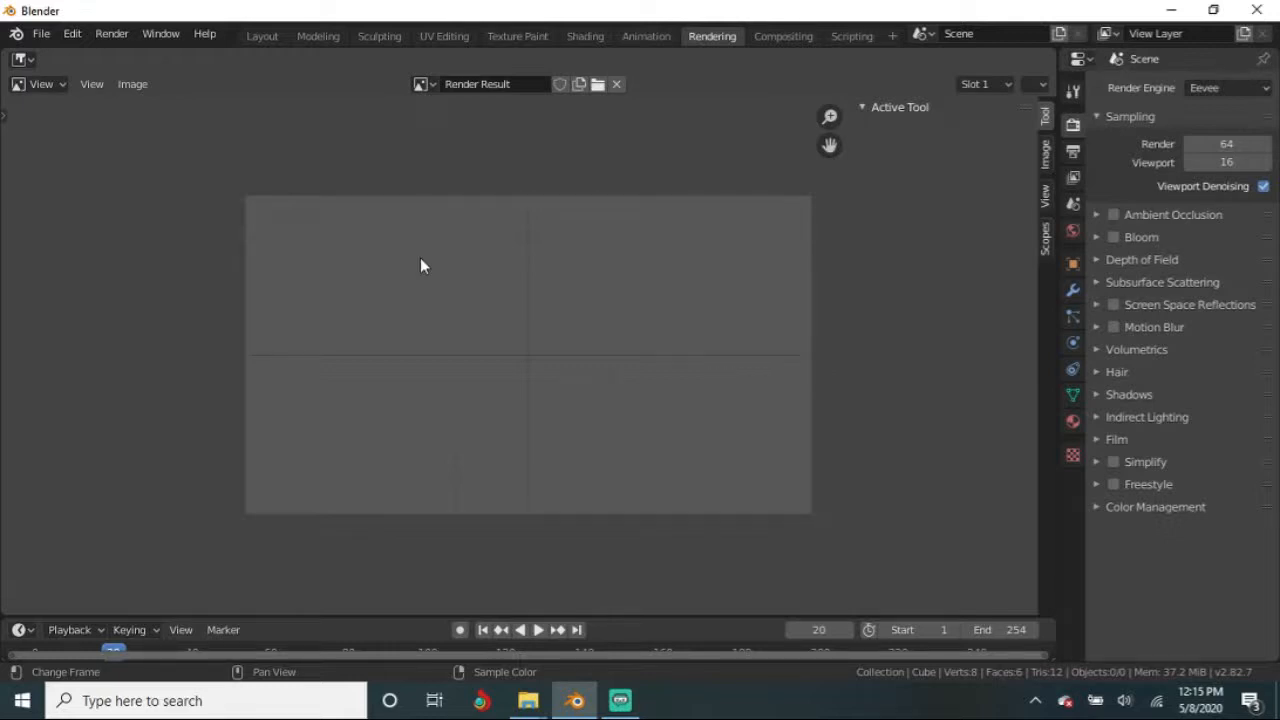
{"action": "scroll", "coordinate": [492, 410], "scroll_direction": "down", "scroll_amount": 3}
{"action": "scroll", "coordinate": [494, 406], "scroll_direction": "up", "scroll_amount": 4}
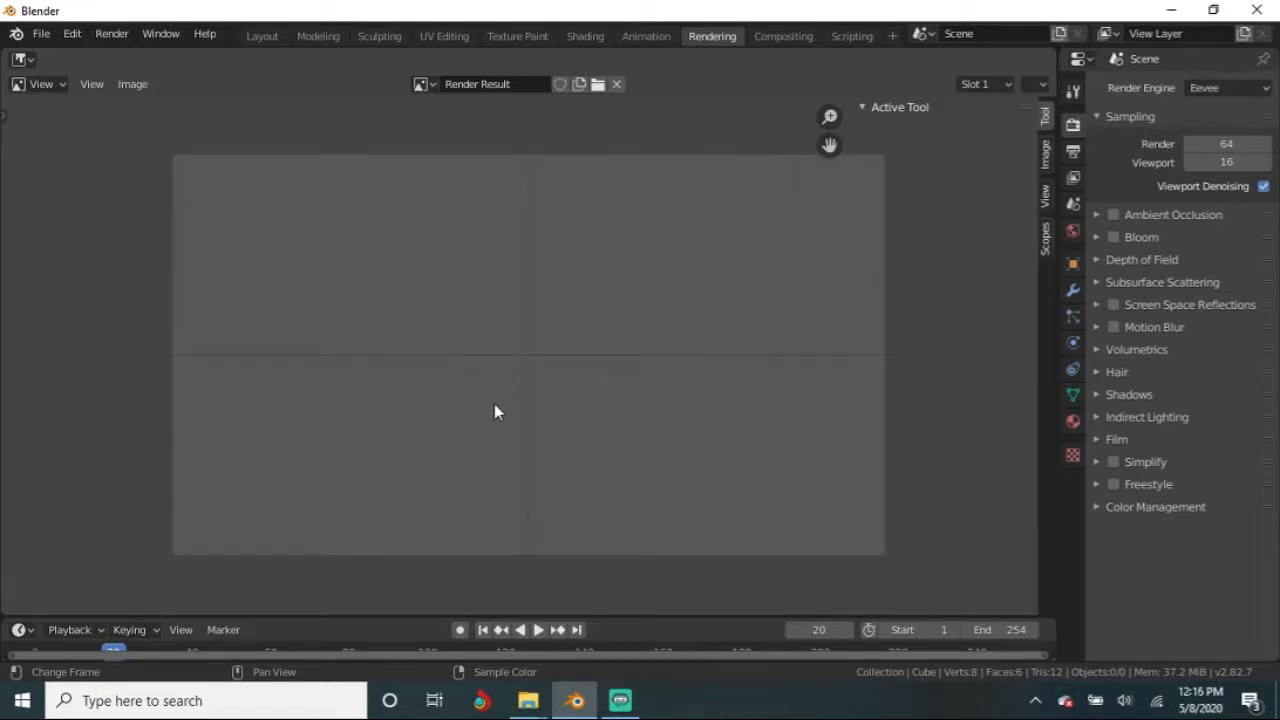
{"action": "left_click", "coordinate": [784, 36]}
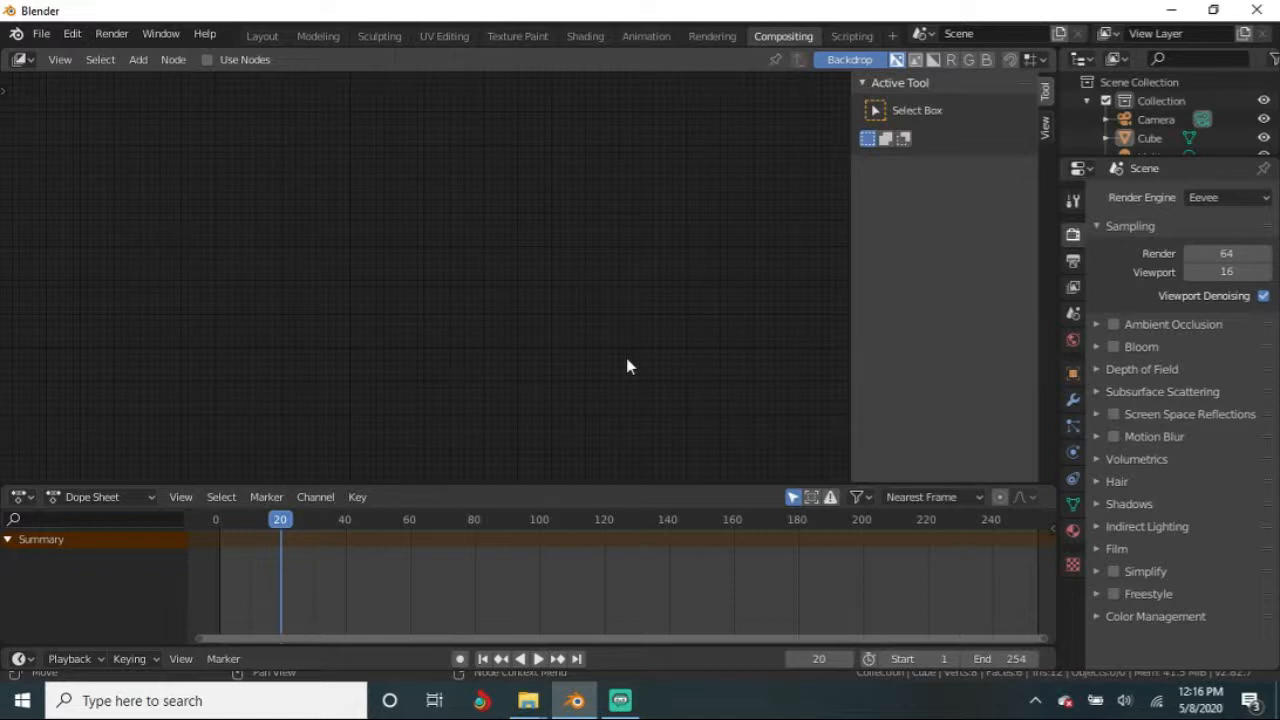
Step: Switch to the Scripting workspace and enlarge its 3D viewport and Python console areas
{"action": "left_click", "coordinate": [852, 37]}
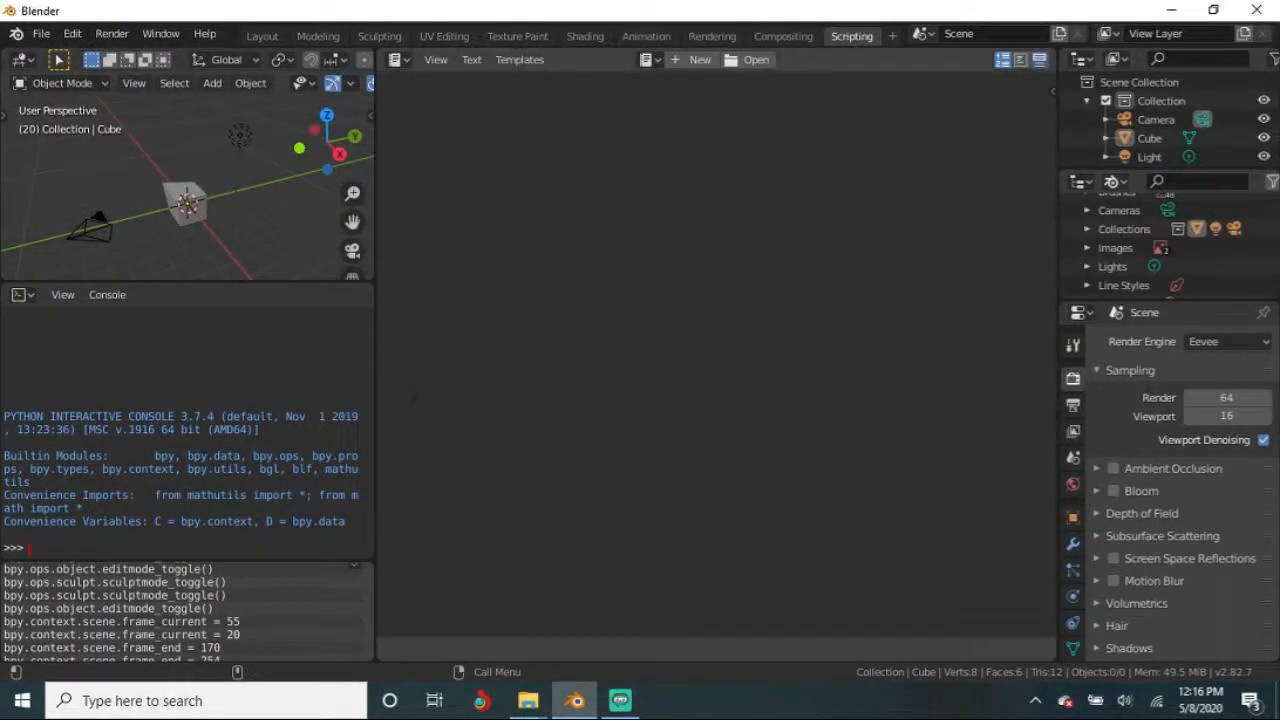
{"action": "left_click_drag", "start_coordinate": [374, 362], "coordinate": [590, 356]}
{"action": "left_click_drag", "start_coordinate": [490, 285], "coordinate": [497, 322]}
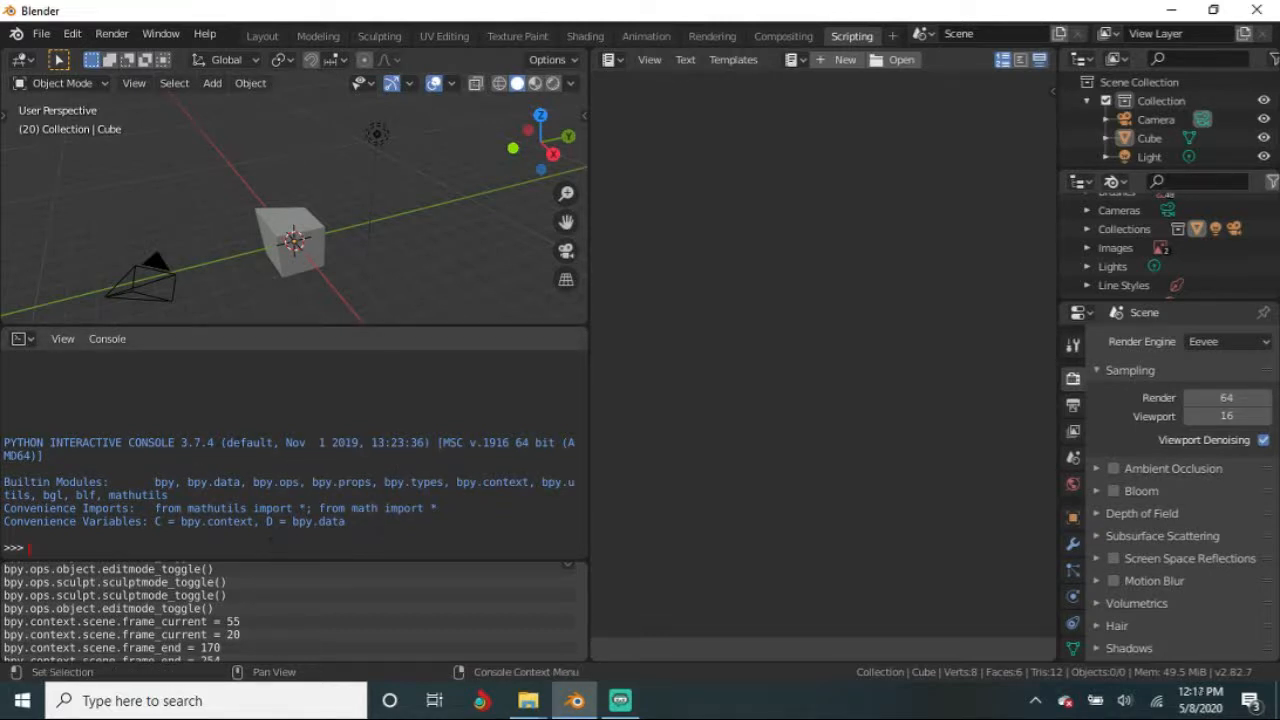
Step: Return to the Layout workspace, select the cube, the light and the camera one after another, and clear the selection
{"action": "left_click", "coordinate": [268, 37]}
{"action": "middle_click_drag", "start_coordinate": [350, 398], "coordinate": [208, 437]}
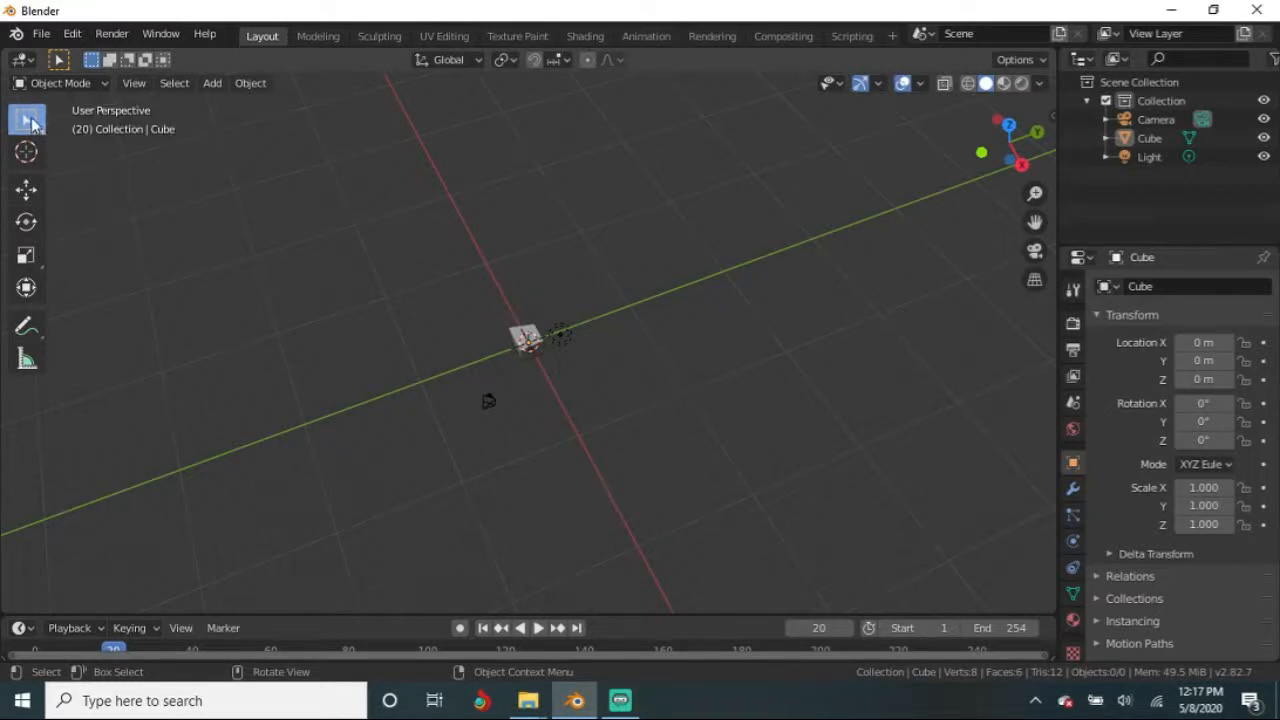
{"action": "left_click", "coordinate": [534, 342]}
{"action": "scroll", "coordinate": [568, 510], "scroll_direction": "up", "scroll_amount": 3}
{"action": "middle_click_drag", "start_coordinate": [568, 510], "coordinate": [537, 495]}
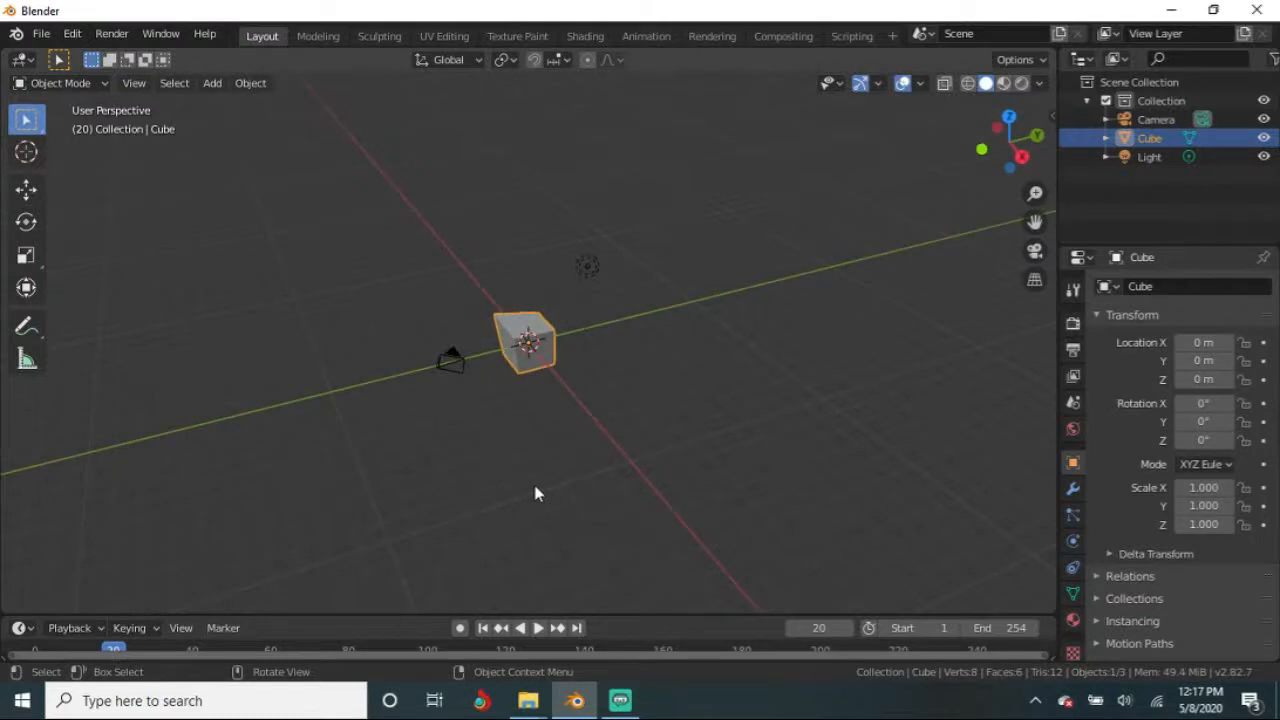
{"action": "left_click", "coordinate": [586, 270]}
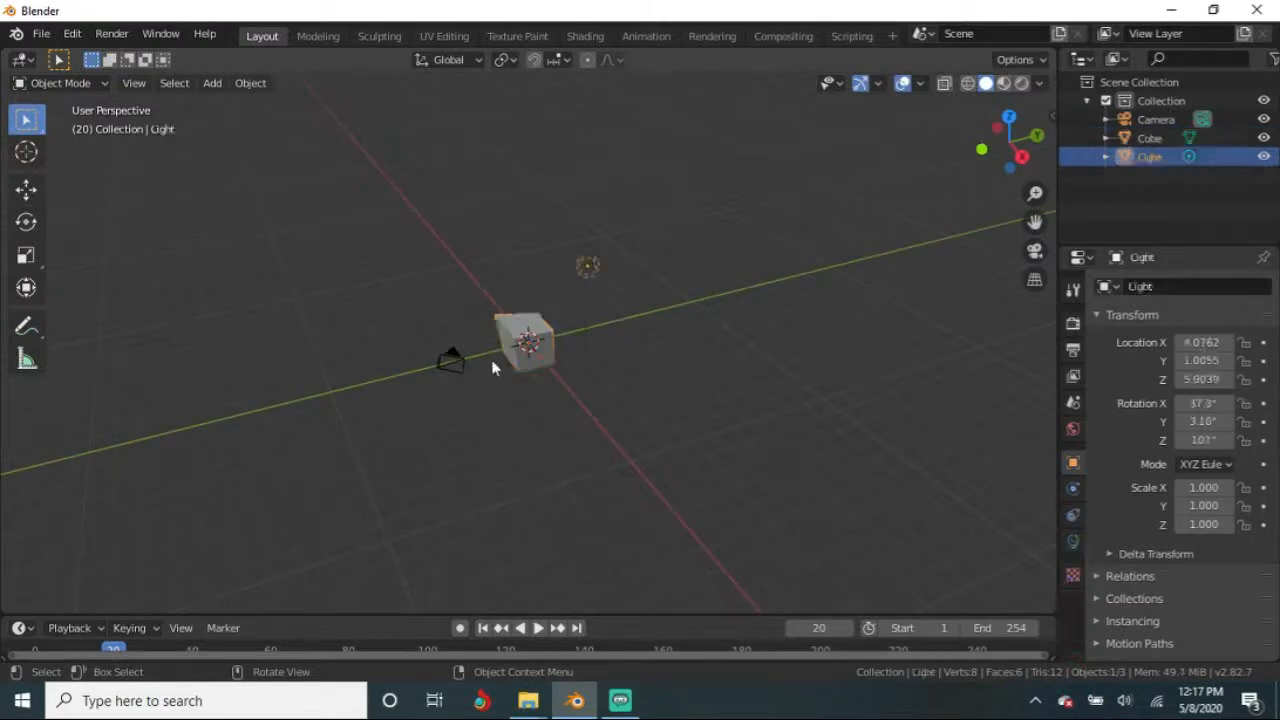
{"action": "left_click", "coordinate": [459, 362]}
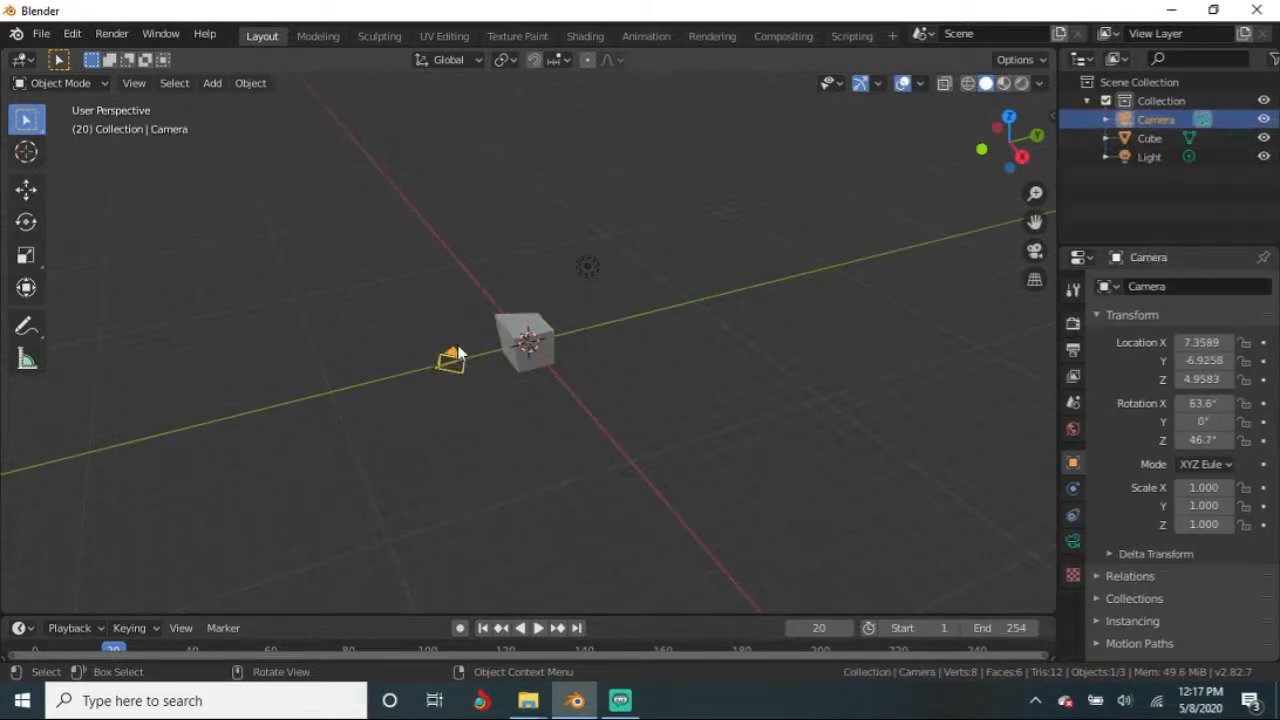
{"action": "left_click", "coordinate": [420, 216]}
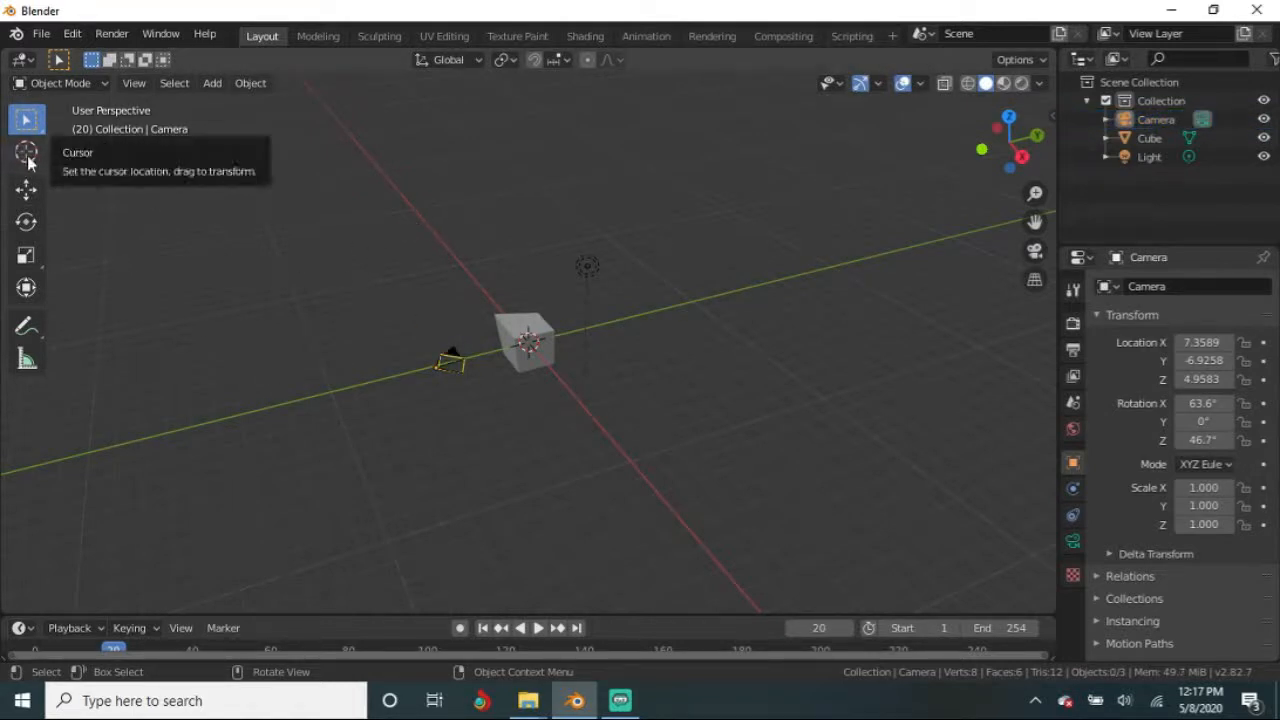
Step: Activate the Cursor tool and place the 3D cursor at several different spots around the cube
{"action": "left_click", "coordinate": [26, 152]}
{"action": "left_click", "coordinate": [429, 229]}
{"action": "middle_click_drag", "start_coordinate": [352, 432], "coordinate": [634, 500]}
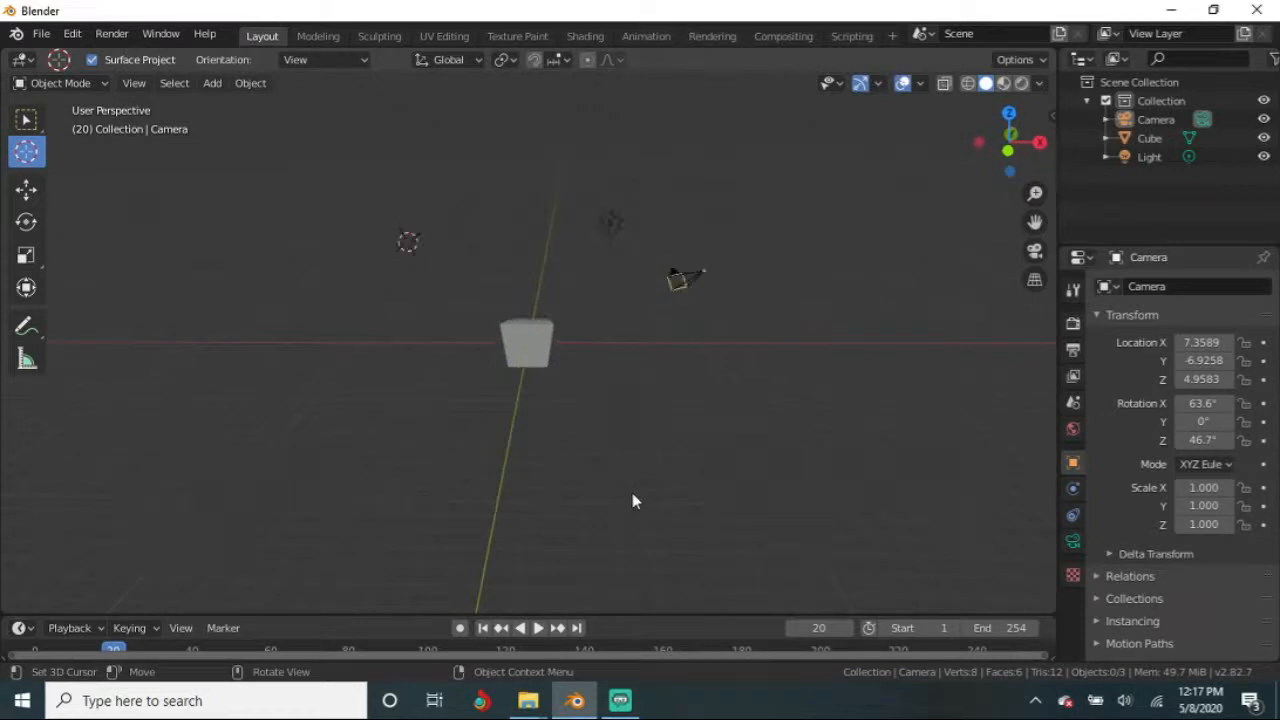
{"action": "middle_click_drag", "start_coordinate": [588, 460], "coordinate": [563, 491]}
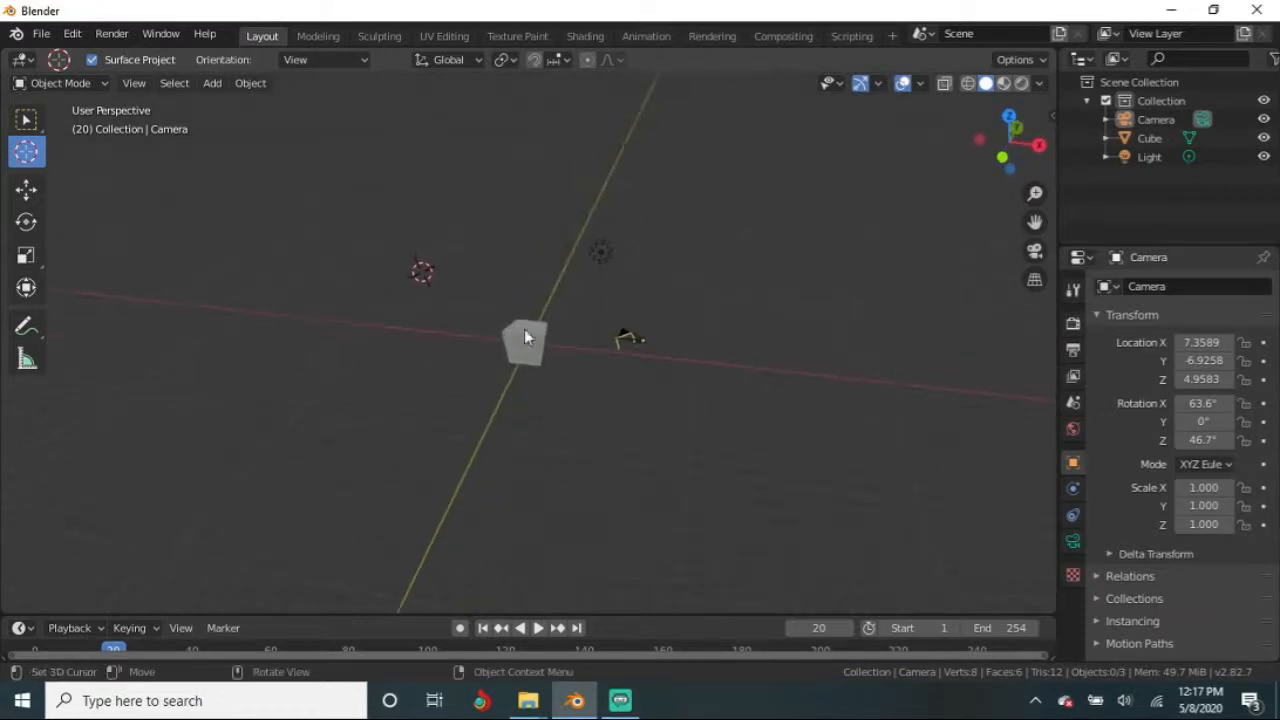
{"action": "left_click", "coordinate": [776, 167]}
{"action": "left_click", "coordinate": [818, 458]}
{"action": "left_click", "coordinate": [197, 466]}
{"action": "left_click", "coordinate": [361, 190]}
{"action": "left_click", "coordinate": [775, 220]}
{"action": "left_click", "coordinate": [730, 489]}
Step: Place the 3D cursor on the side of the cube opposite the camera and add a cylinder mesh there
{"action": "left_click", "coordinate": [388, 283]}
{"action": "key", "text": "shift+a"}
{"action": "mouse_move", "coordinate": [388, 283]}
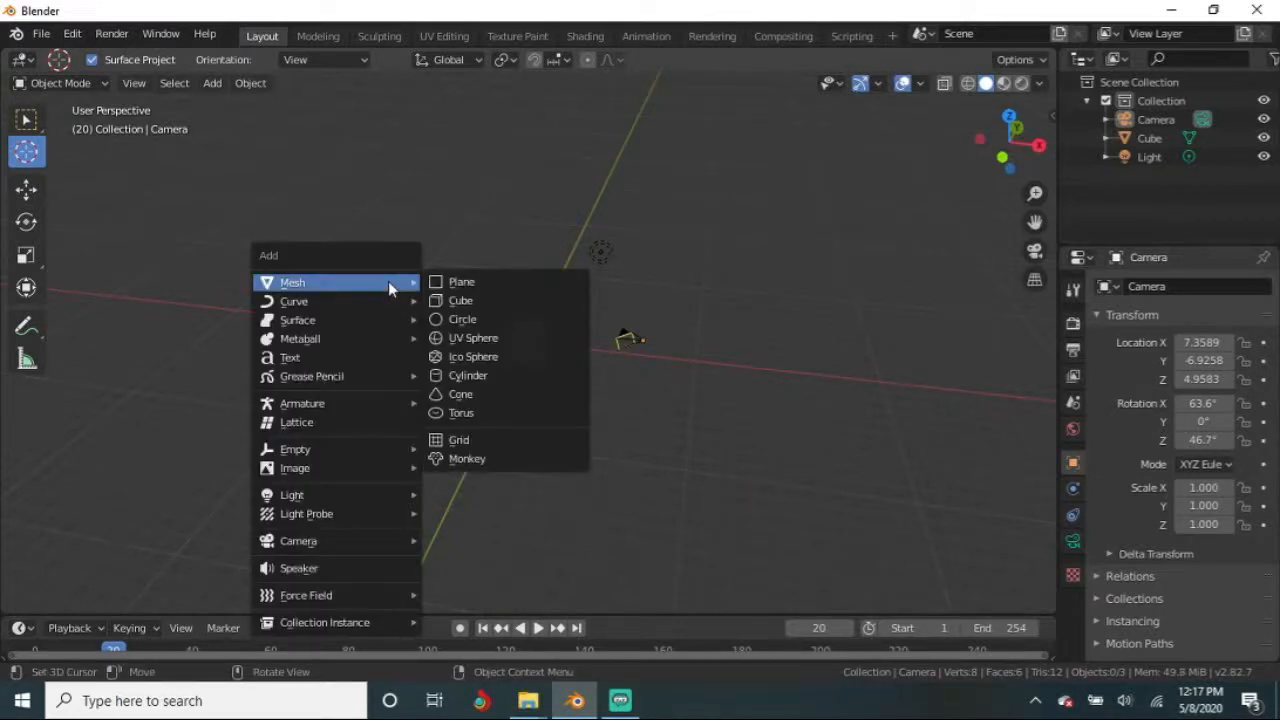
{"action": "left_click", "coordinate": [480, 375]}
{"action": "middle_click_drag", "start_coordinate": [468, 420], "coordinate": [440, 412]}
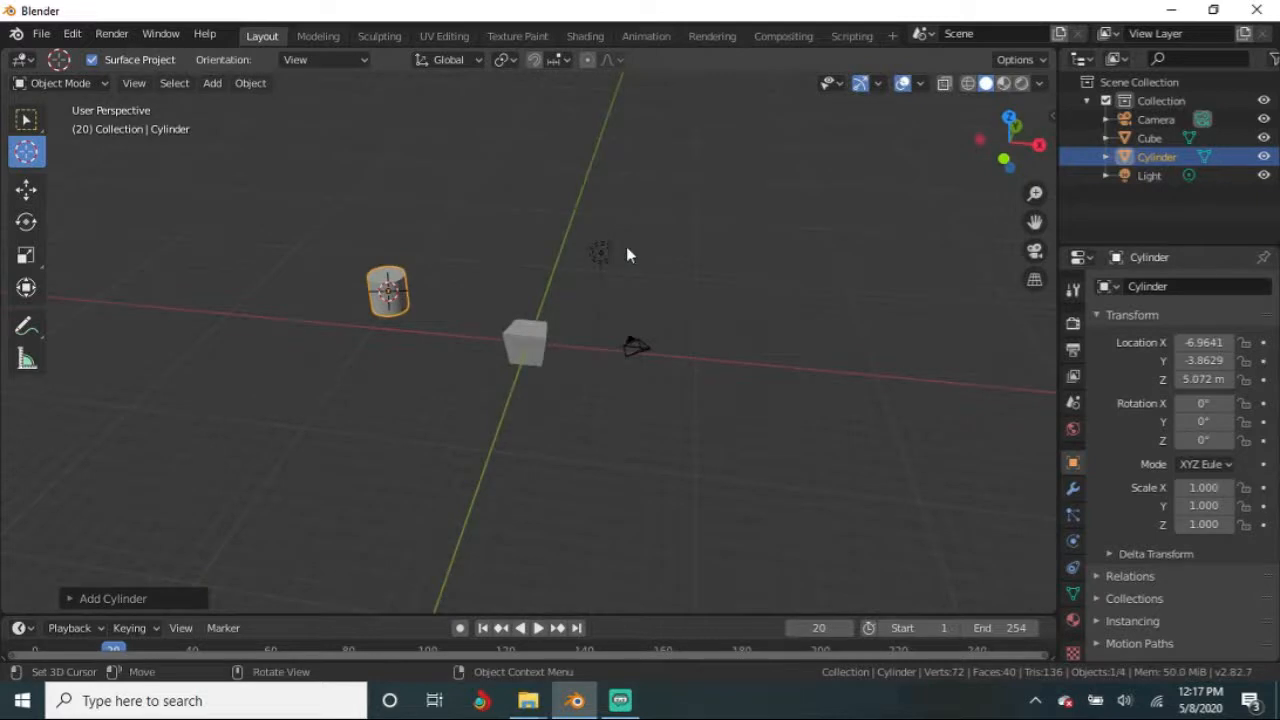
Step: Add a cone at a new 3D cursor position beyond the camera, and delete both the cone and the cylinder
{"action": "left_click", "coordinate": [812, 258]}
{"action": "key", "text": "shift+a"}
{"action": "mouse_move", "coordinate": [811, 257]}
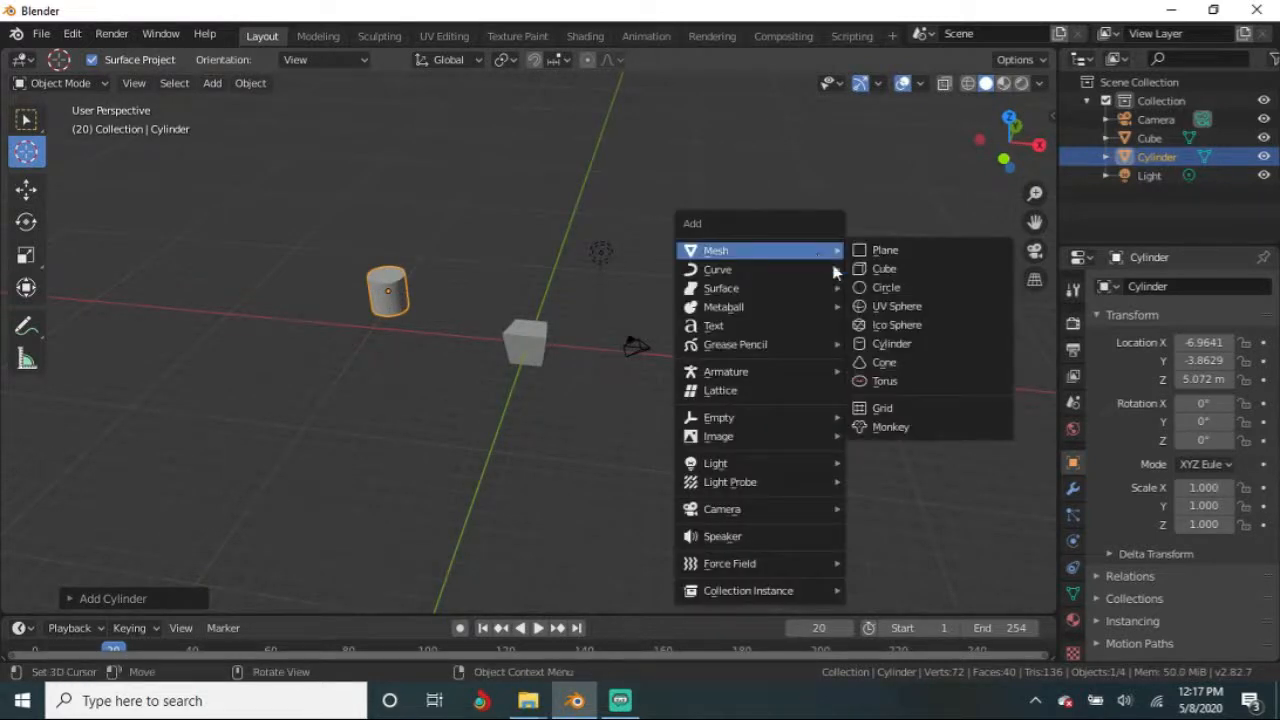
{"action": "left_click", "coordinate": [887, 364]}
{"action": "mouse_move", "coordinate": [869, 389]}
{"action": "middle_mouse_down"}
{"action": "mouse_move", "coordinate": [826, 451]}
{"action": "mouse_move", "coordinate": [766, 446]}
{"action": "mouse_move", "coordinate": [872, 412]}
{"action": "mouse_move", "coordinate": [863, 382]}
{"action": "middle_mouse_up"}
{"action": "key", "text": "Delete"}
{"action": "key", "text": "Delete"}
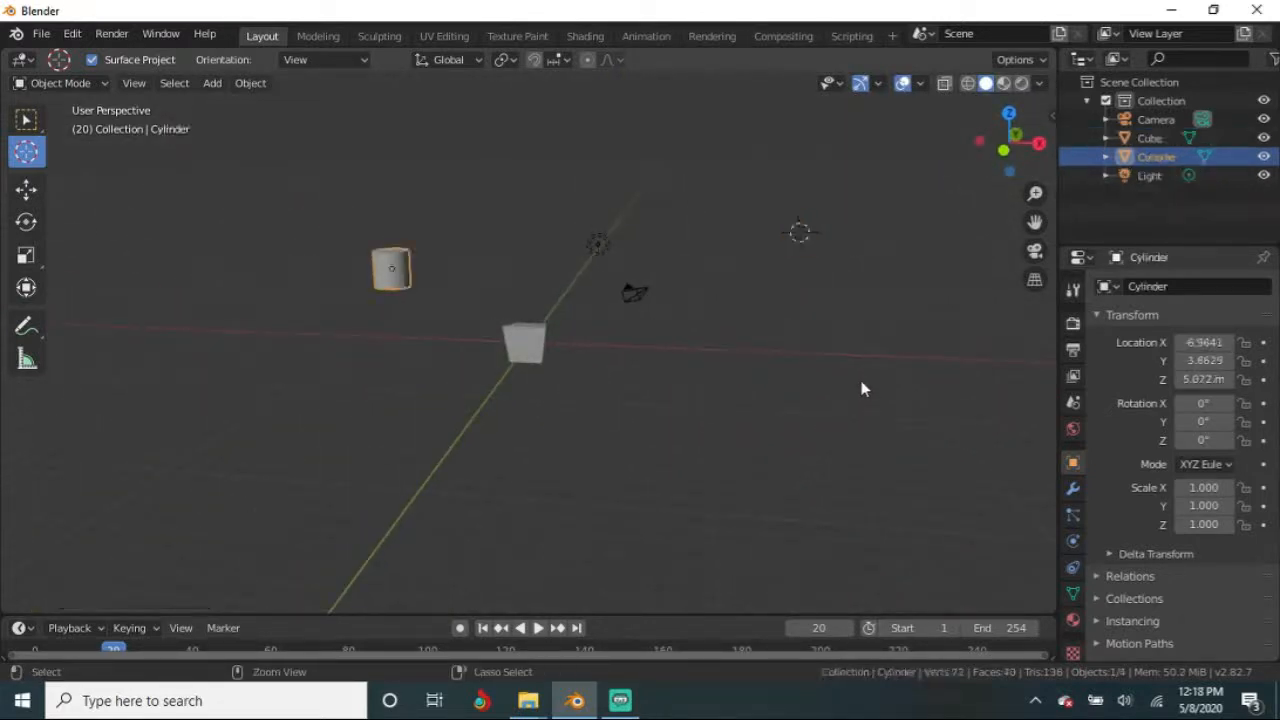
Step: Activate the Move tool and widen the tool strip so that it shows the tool names
{"action": "left_click", "coordinate": [26, 189]}
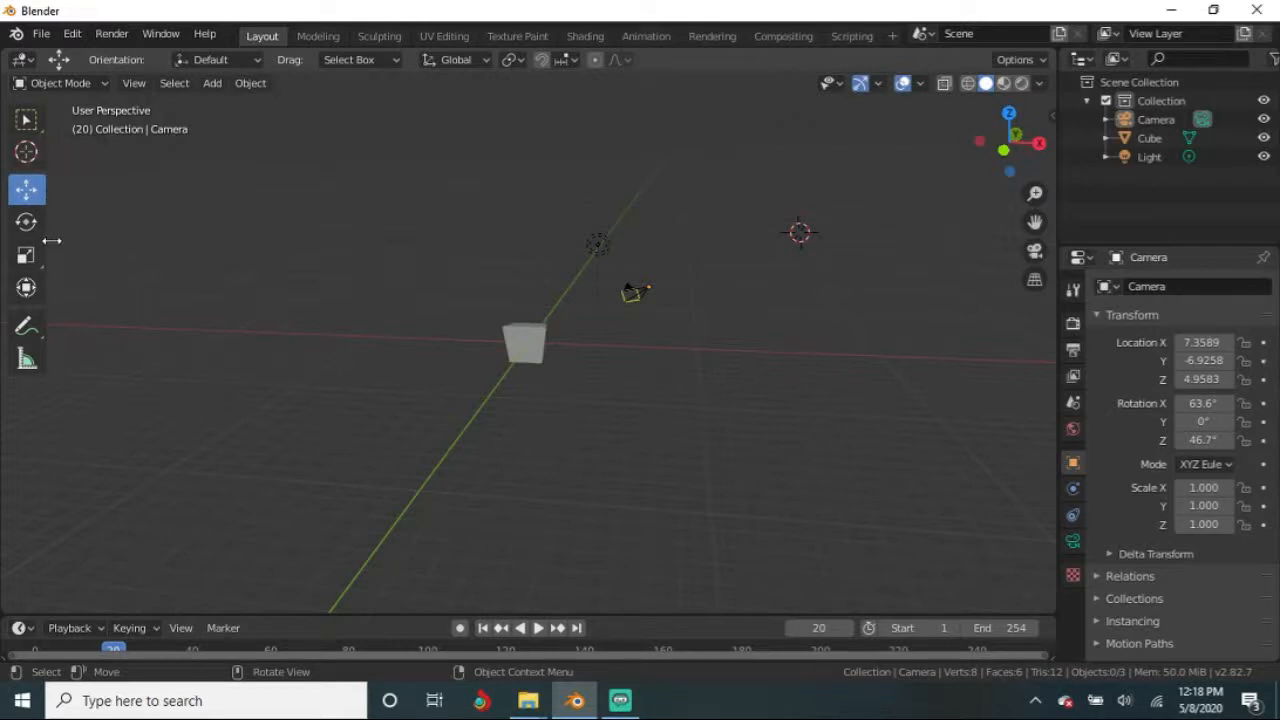
{"action": "left_click_drag", "start_coordinate": [54, 240], "coordinate": [142, 383]}
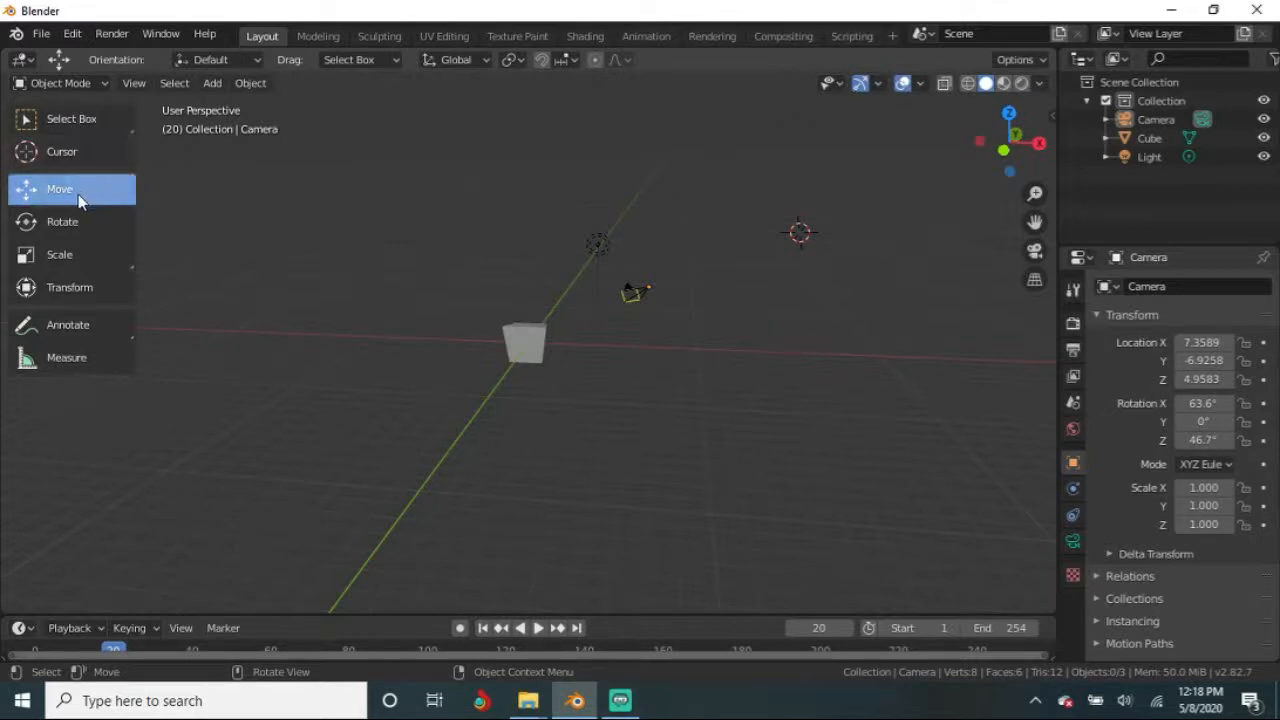
{"action": "middle_click_drag", "start_coordinate": [620, 420], "coordinate": [528, 381]}
{"action": "middle_click_drag", "start_coordinate": [361, 412], "coordinate": [547, 435]}
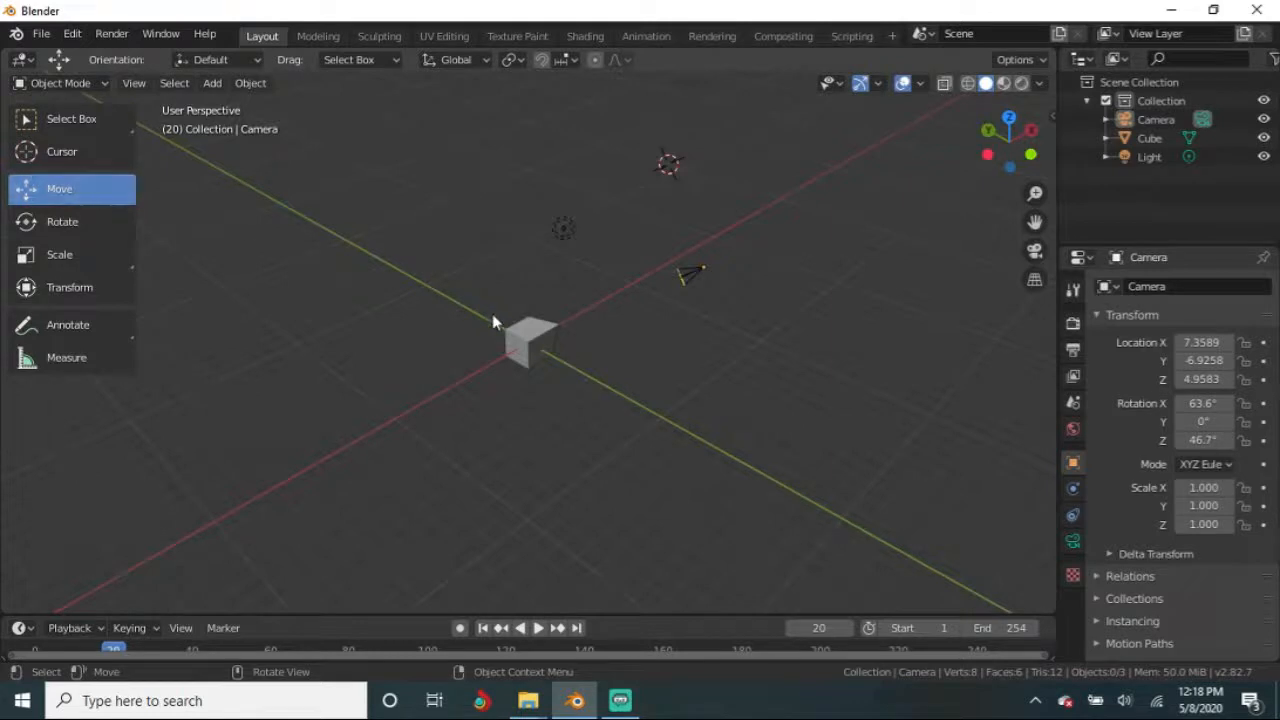
Step: Select the cube and try moving it along the global Y and Z axes
{"action": "left_click", "coordinate": [526, 337]}
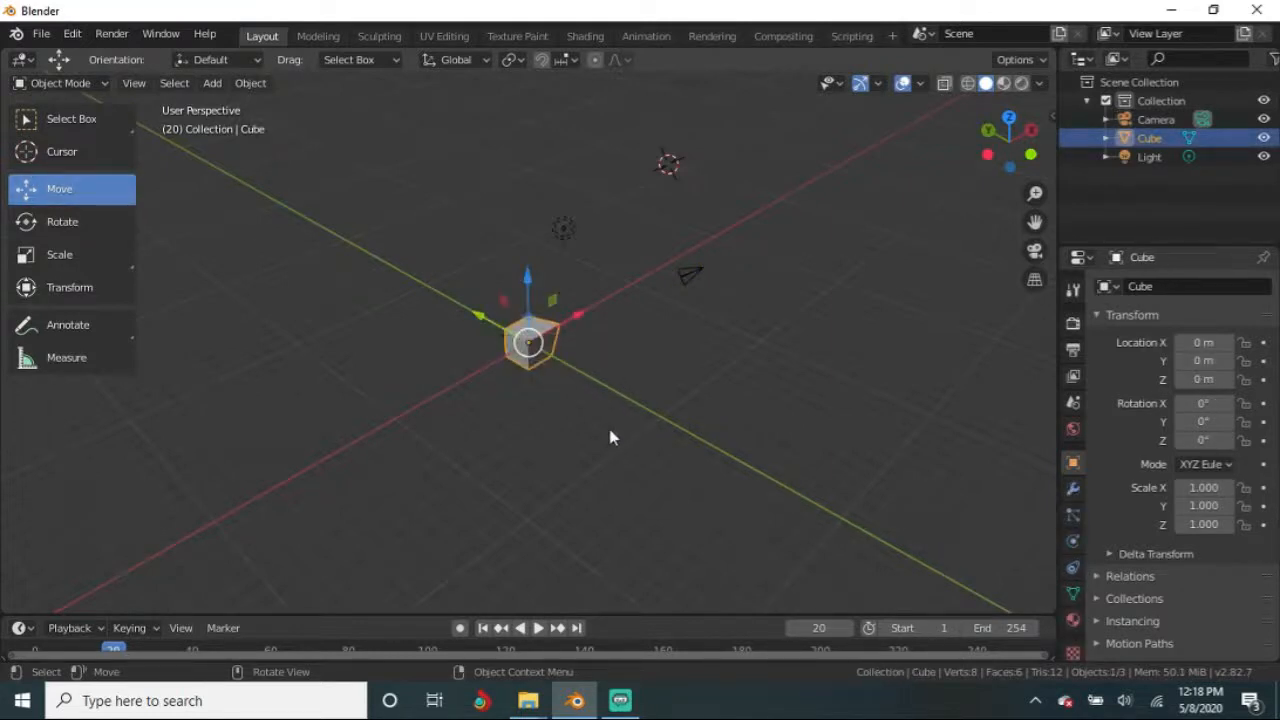
{"action": "mouse_move", "coordinate": [607, 437]}
{"action": "middle_mouse_down"}
{"action": "mouse_move", "coordinate": [591, 423]}
{"action": "mouse_move", "coordinate": [607, 421]}
{"action": "middle_mouse_up"}
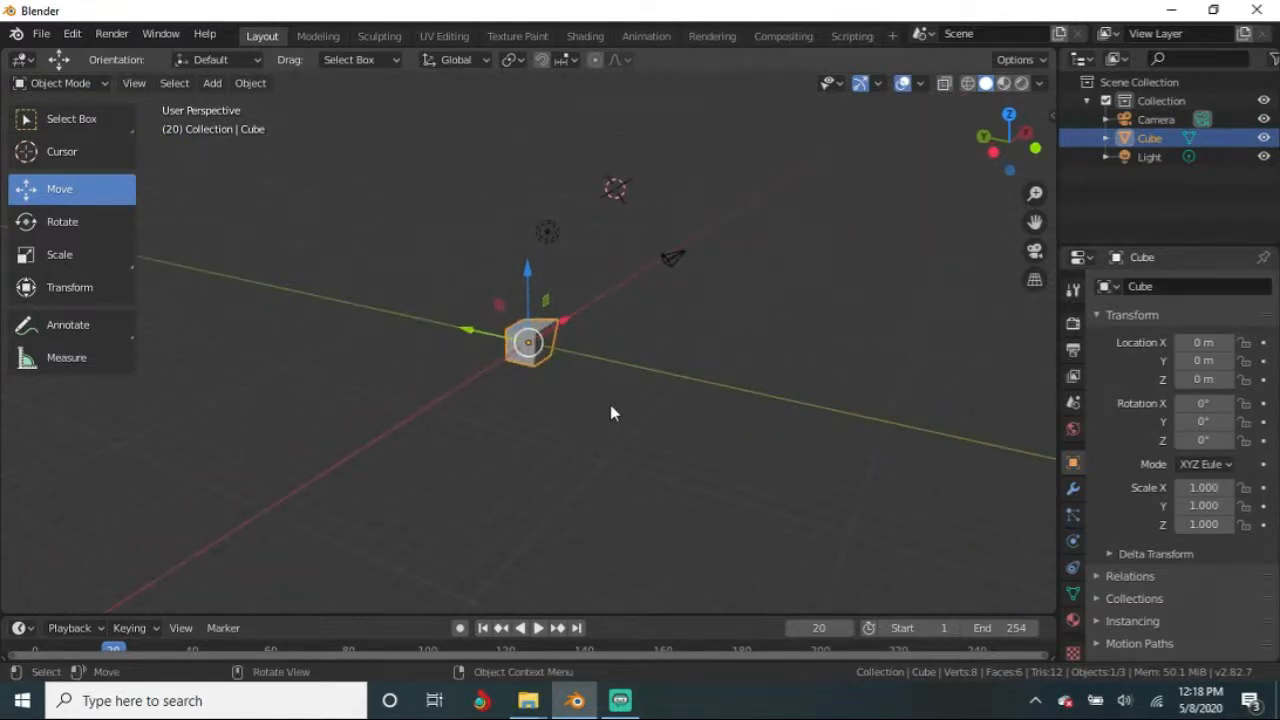
{"action": "key", "text": "g"}
{"action": "key", "text": "y"}
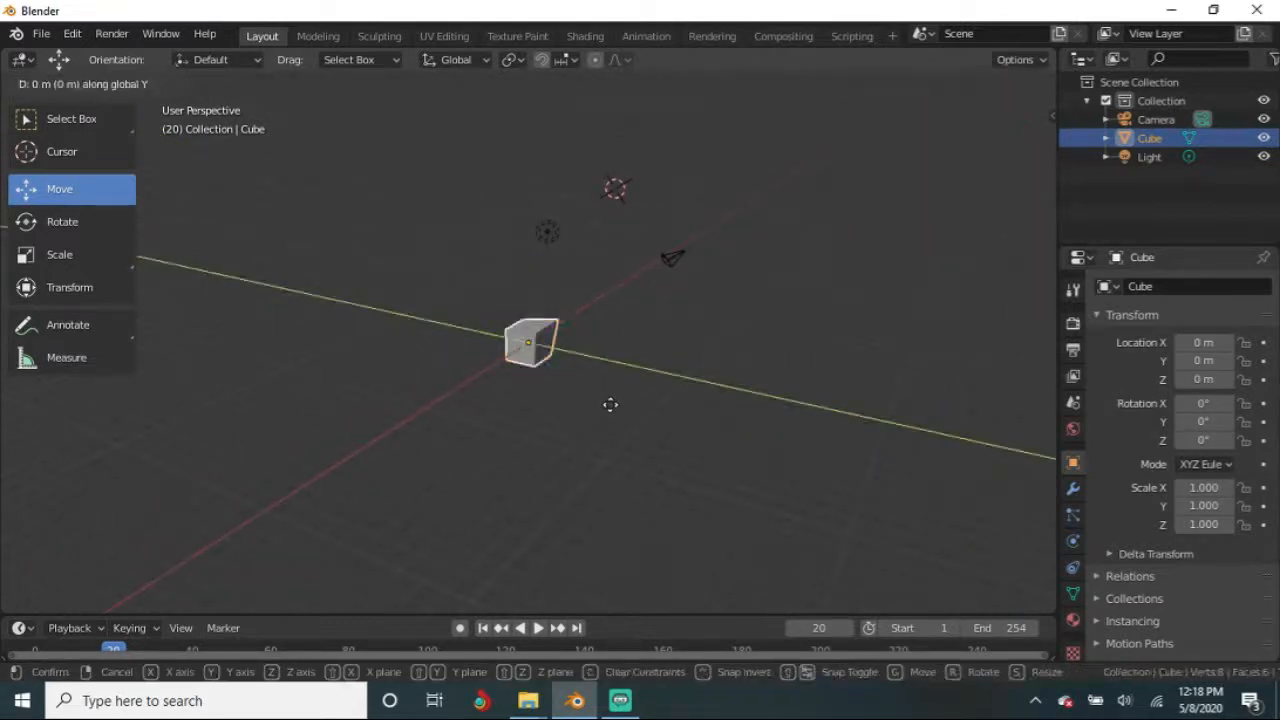
{"action": "key", "text": "z"}
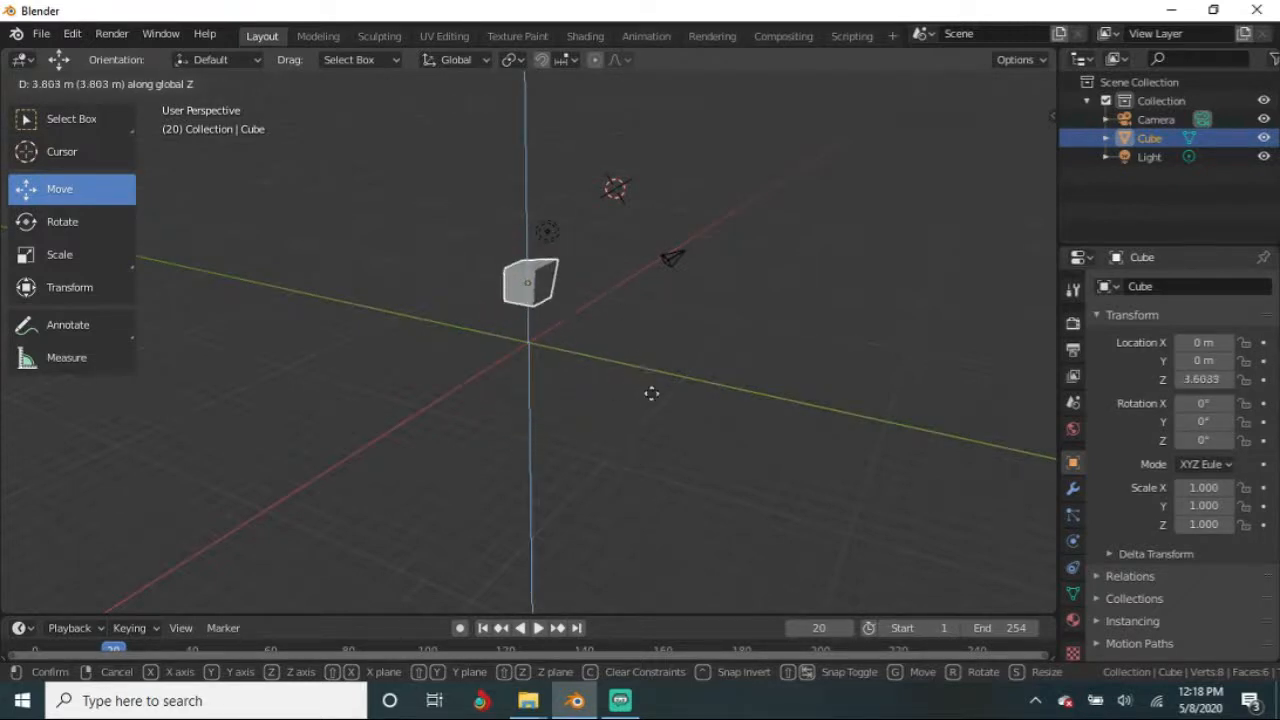
{"action": "key", "text": "Escape"}
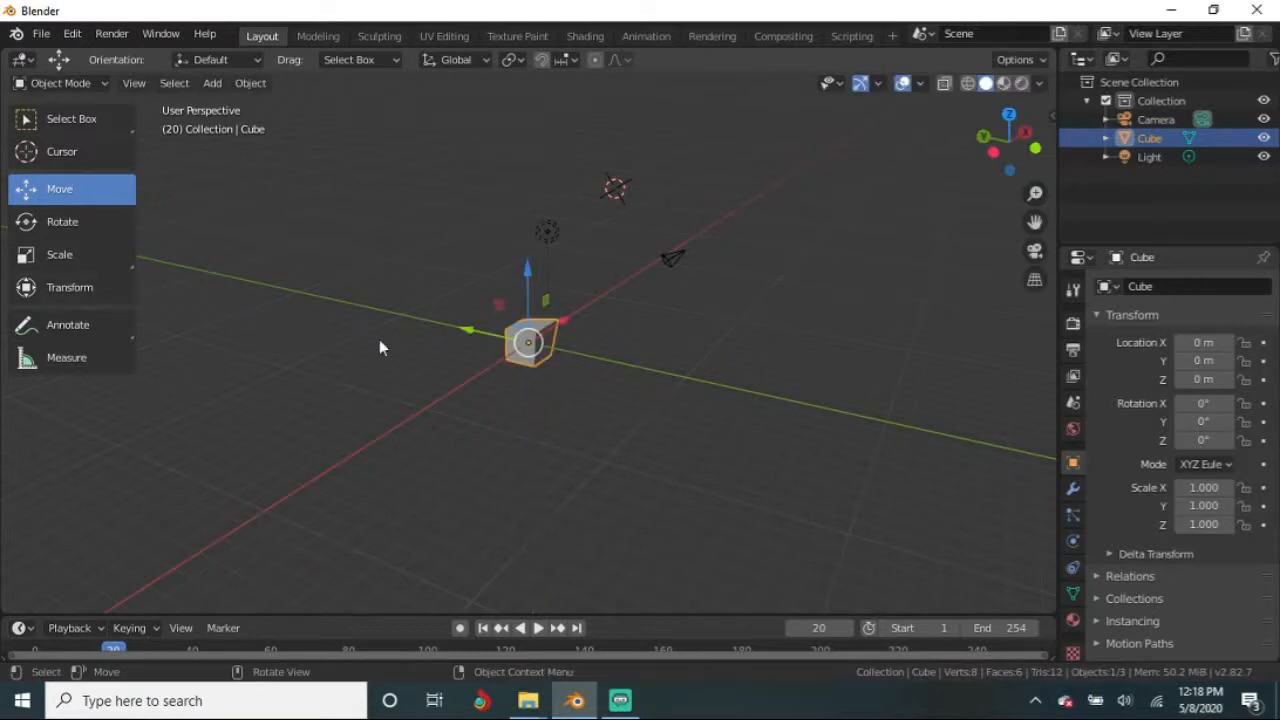
Step: Activate the Rotate tool and try rotating the cube freely
{"action": "left_click", "coordinate": [88, 234]}
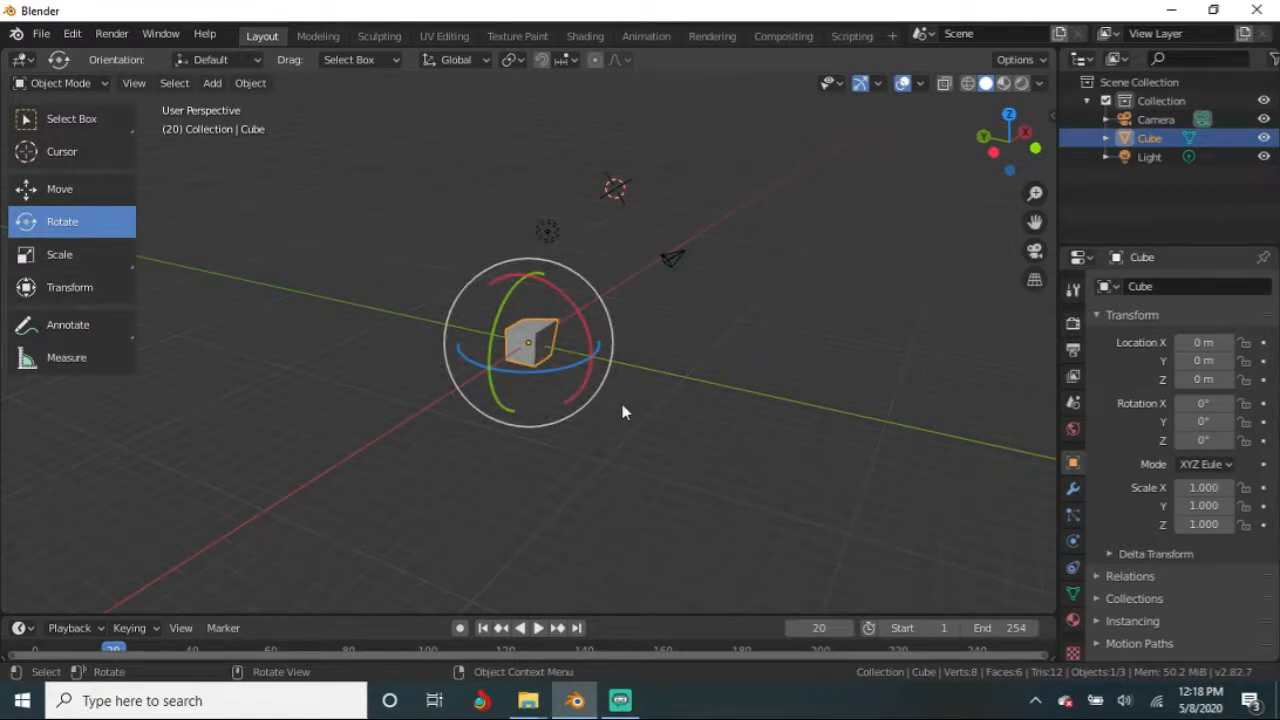
{"action": "key", "text": "r"}
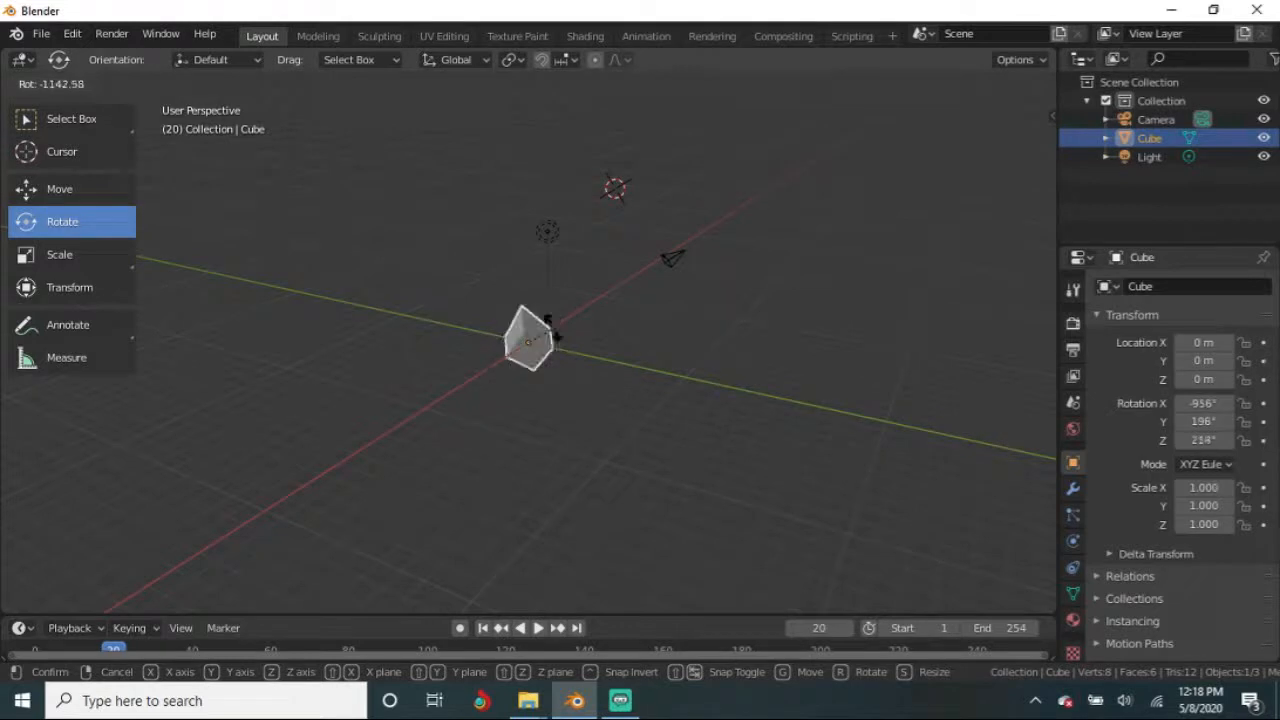
{"action": "key", "text": "Escape"}
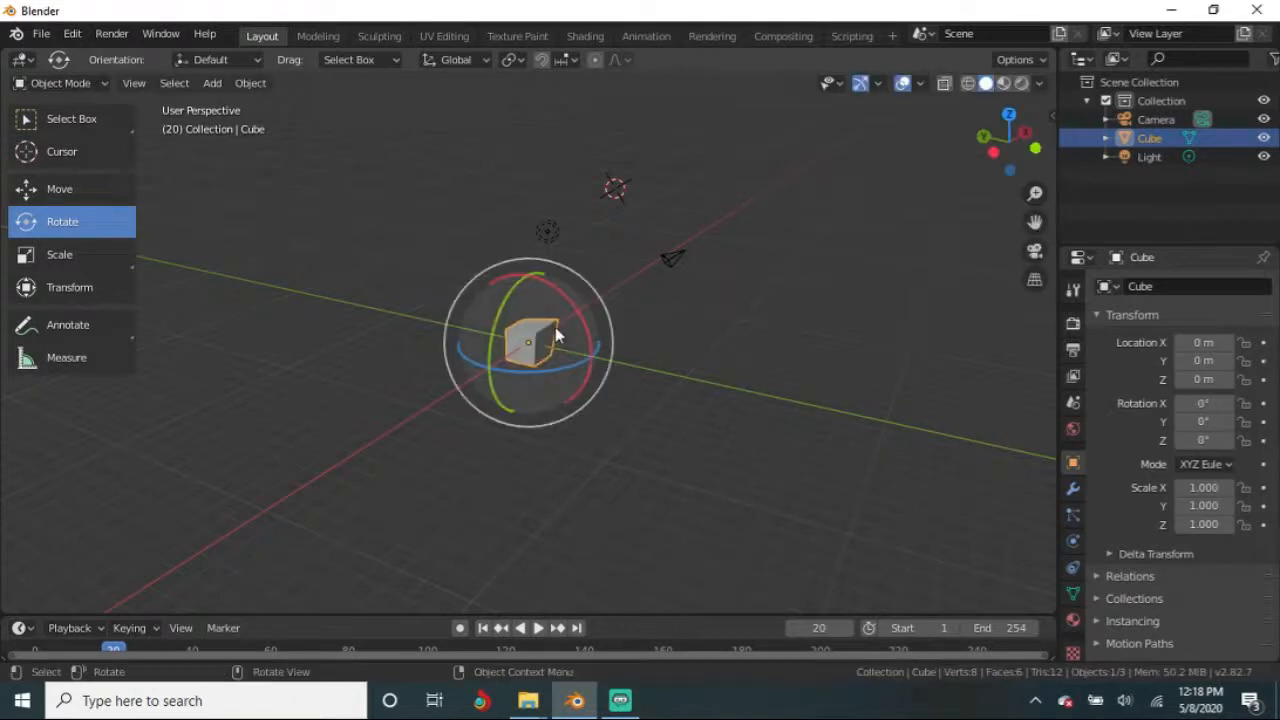
Step: Activate the Scale tool and try scaling the cube
{"action": "left_click", "coordinate": [74, 257]}
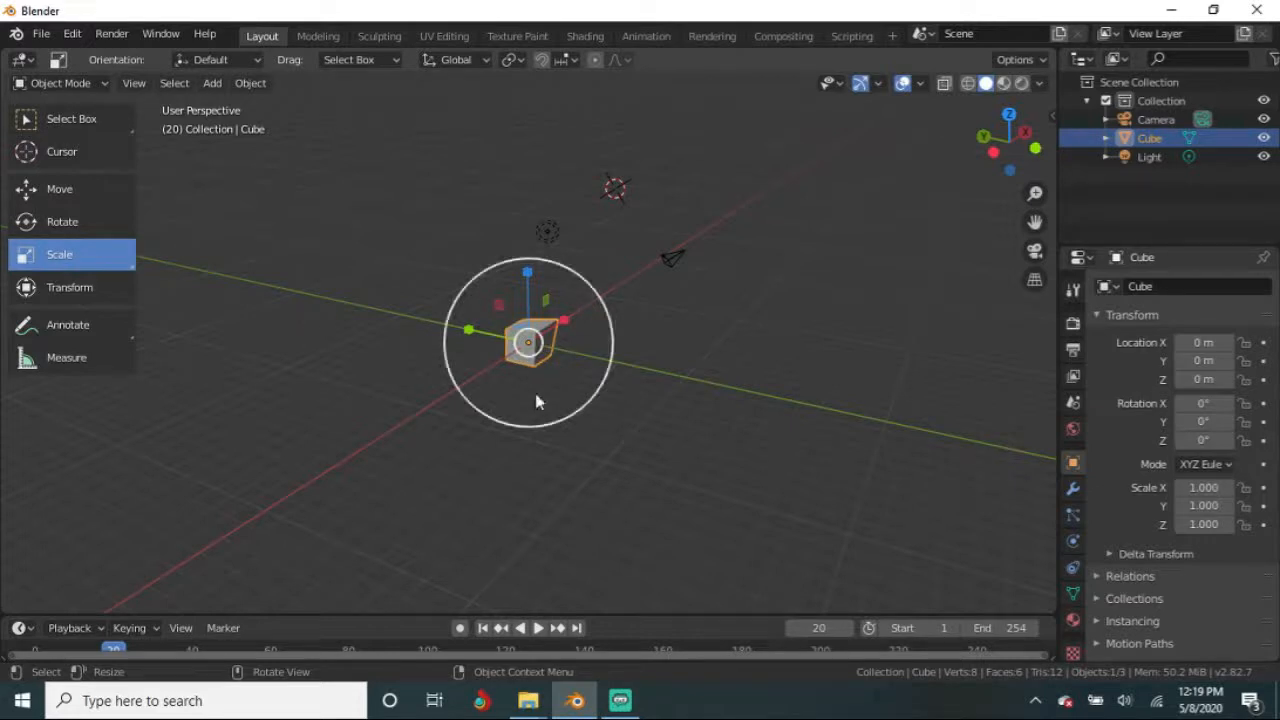
{"action": "middle_click_drag", "start_coordinate": [531, 371], "coordinate": [540, 420]}
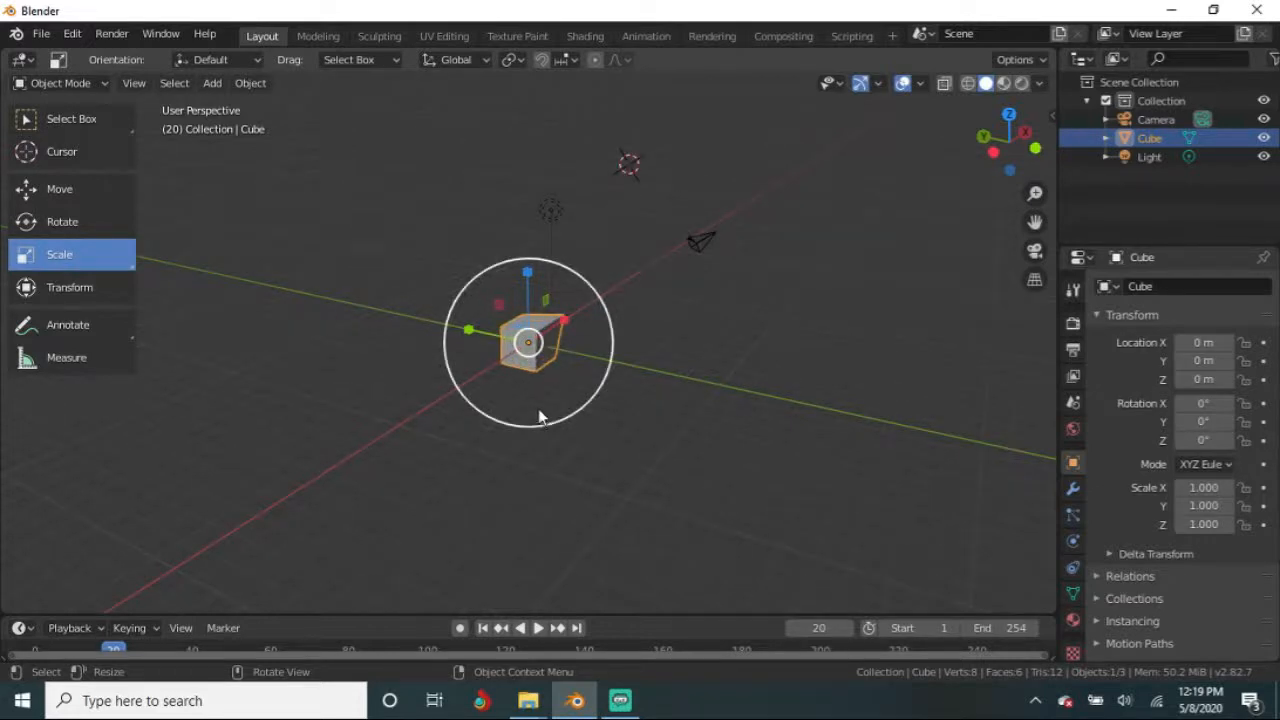
{"action": "key", "text": "s"}
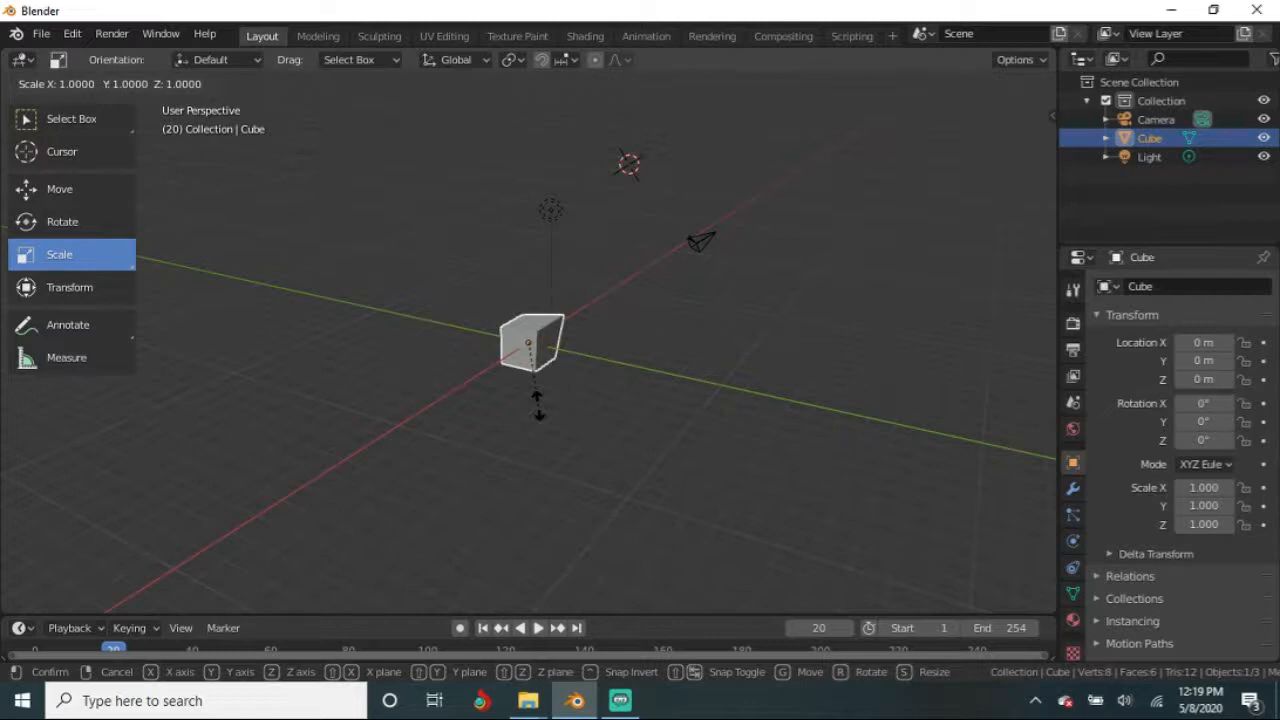
{"action": "right_click", "coordinate": [622, 413]}
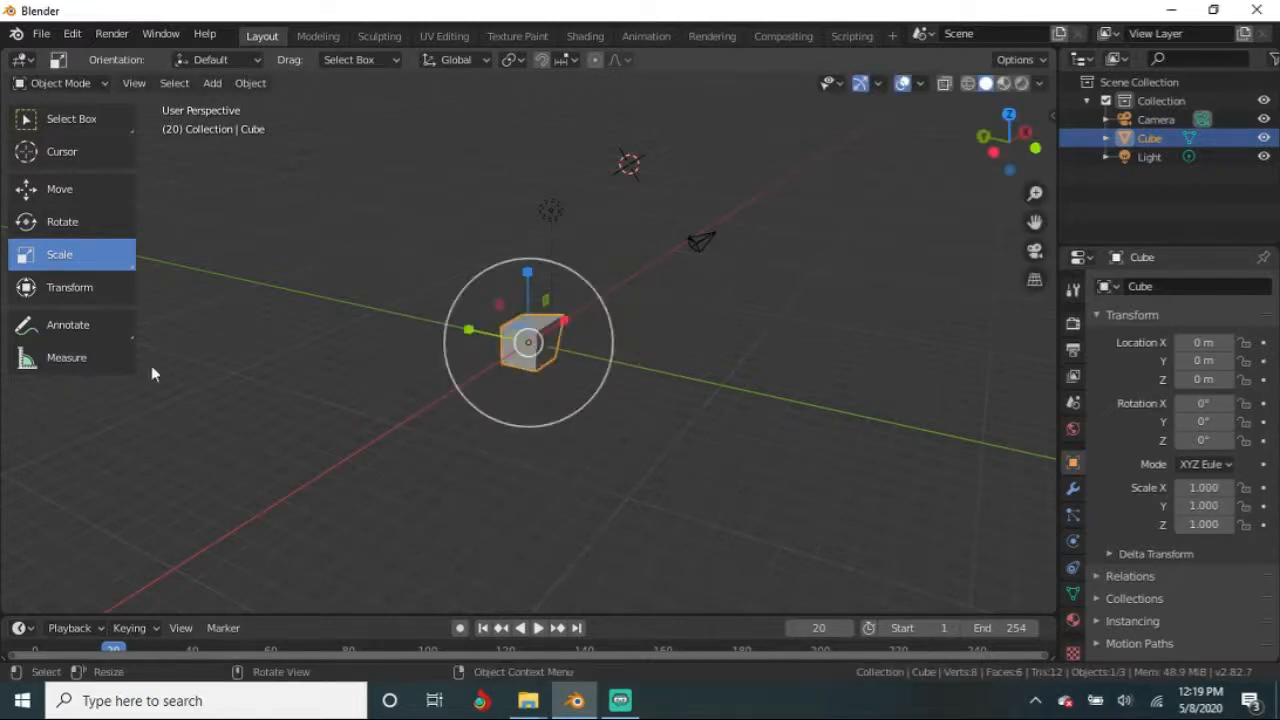
Step: Activate the Transform tool, switch to Annotate, draw three freehand strokes around the cube and undo them
{"action": "left_click", "coordinate": [80, 292]}
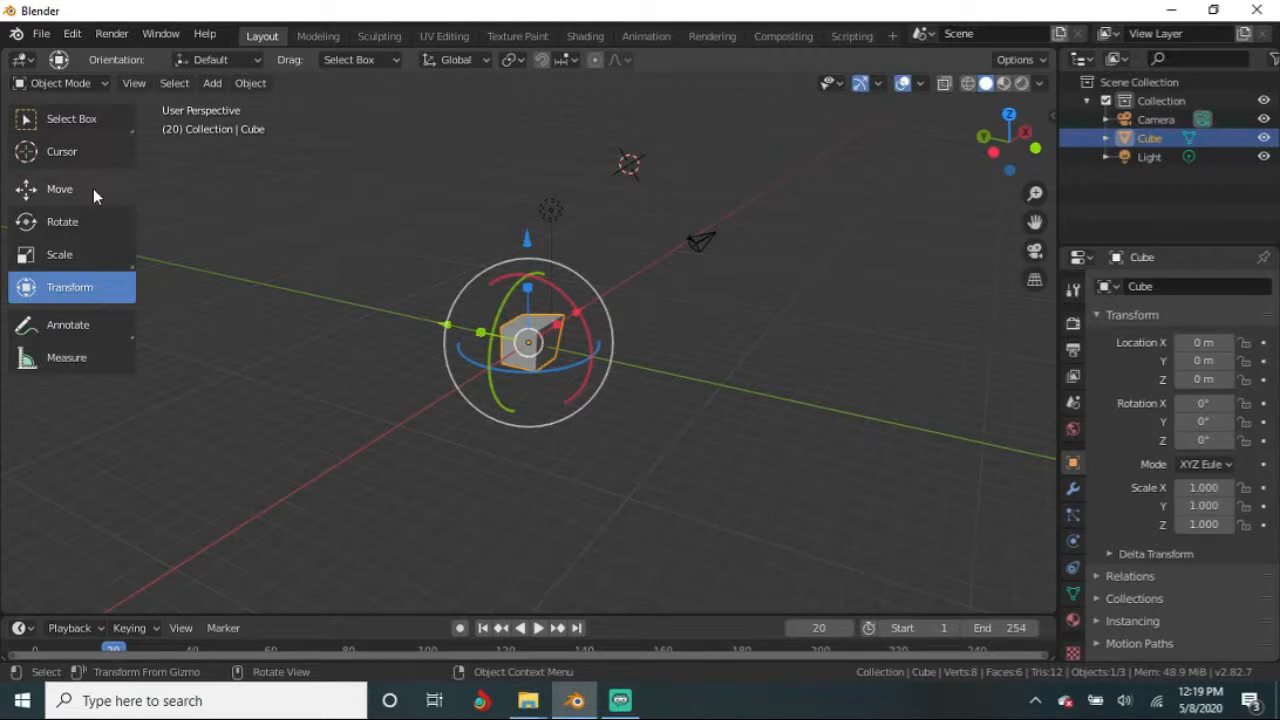
{"action": "left_click", "coordinate": [61, 332]}
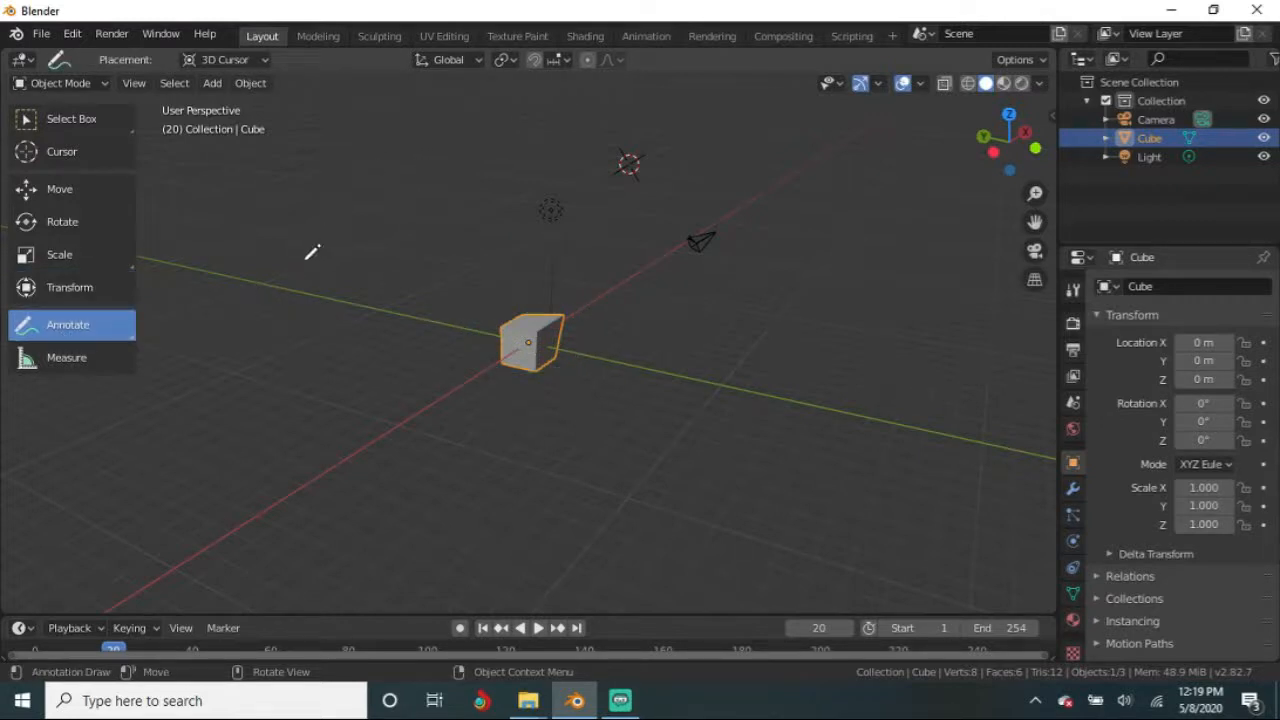
{"action": "mouse_move", "coordinate": [300, 164]}
{"action": "left_mouse_down"}
{"action": "mouse_move", "coordinate": [309, 154]}
{"action": "mouse_move", "coordinate": [325, 233]}
{"action": "mouse_move", "coordinate": [296, 337]}
{"action": "left_mouse_up"}
{"action": "mouse_move", "coordinate": [513, 135]}
{"action": "left_mouse_down"}
{"action": "mouse_move", "coordinate": [466, 251]}
{"action": "mouse_move", "coordinate": [388, 342]}
{"action": "left_mouse_up"}
{"action": "mouse_move", "coordinate": [384, 445]}
{"action": "left_mouse_down"}
{"action": "mouse_move", "coordinate": [640, 363]}
{"action": "mouse_move", "coordinate": [774, 523]}
{"action": "mouse_move", "coordinate": [640, 548]}
{"action": "left_mouse_up"}
{"action": "key", "text": "ctrl+z"}
{"action": "key", "text": "ctrl+z"}
{"action": "key", "text": "ctrl+z"}
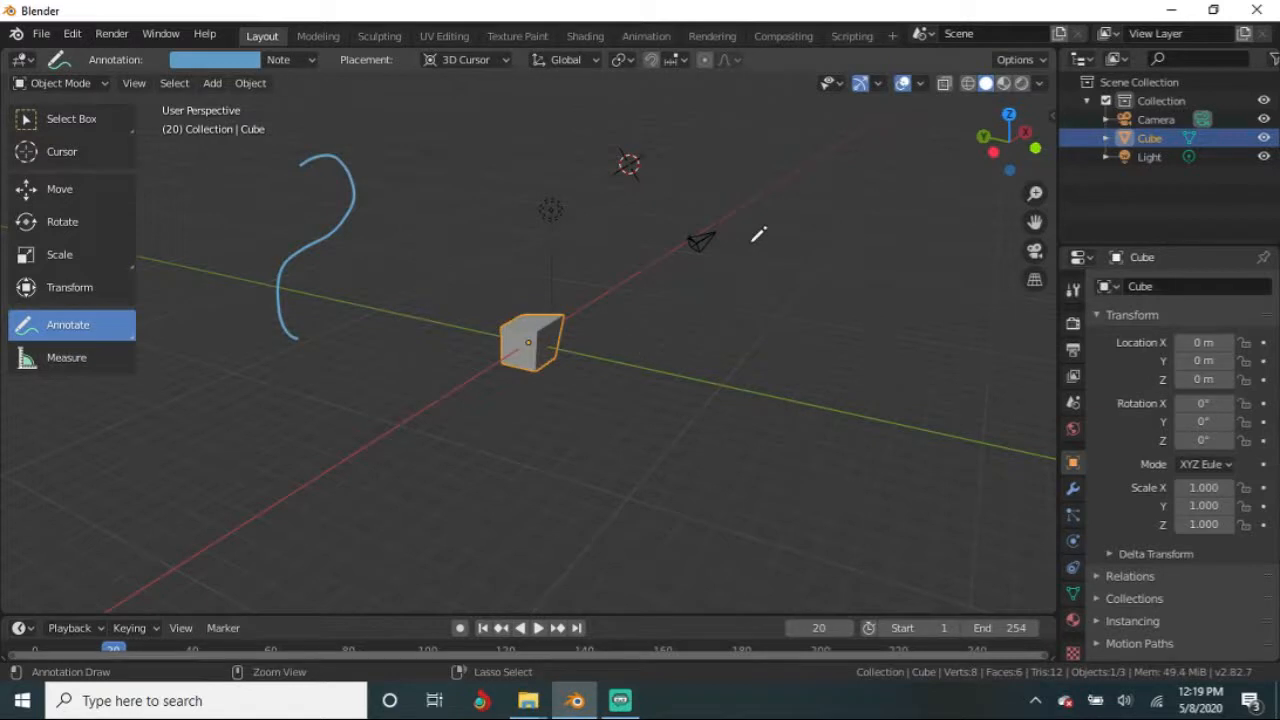
Step: Measure the cube's top edge in the front orthographic view and inspect the ruler from several angles
{"action": "left_click", "coordinate": [69, 362]}
{"action": "middle_click_drag", "start_coordinate": [509, 371], "coordinate": [539, 437]}
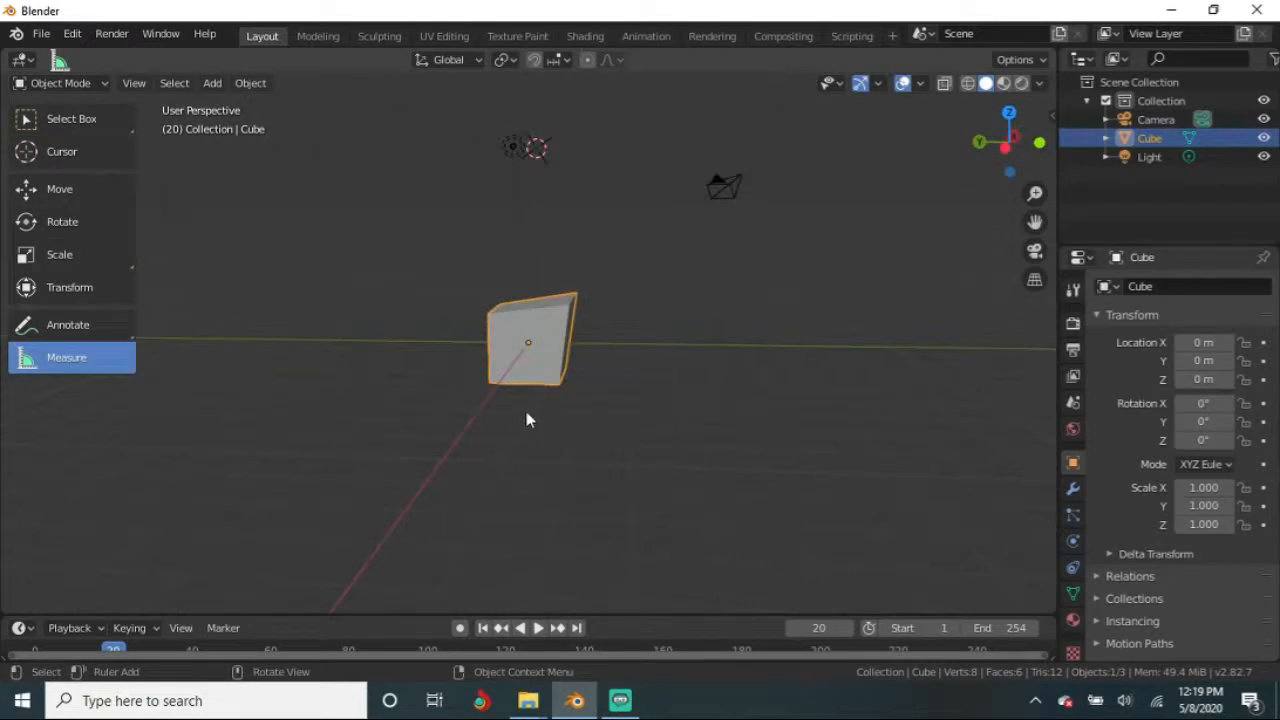
{"action": "key", "text": "KP_1"}
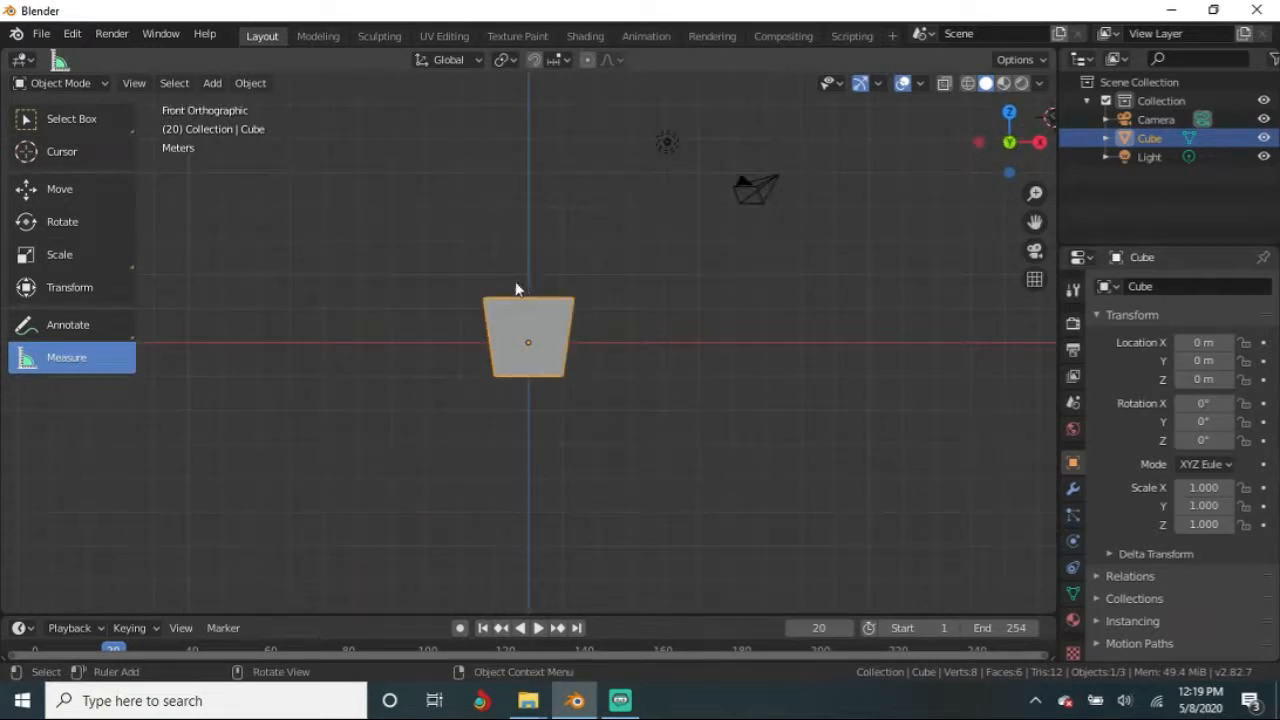
{"action": "left_click_drag", "start_coordinate": [486, 305], "coordinate": [575, 298]}
{"action": "middle_click_drag", "start_coordinate": [575, 298], "coordinate": [564, 431]}
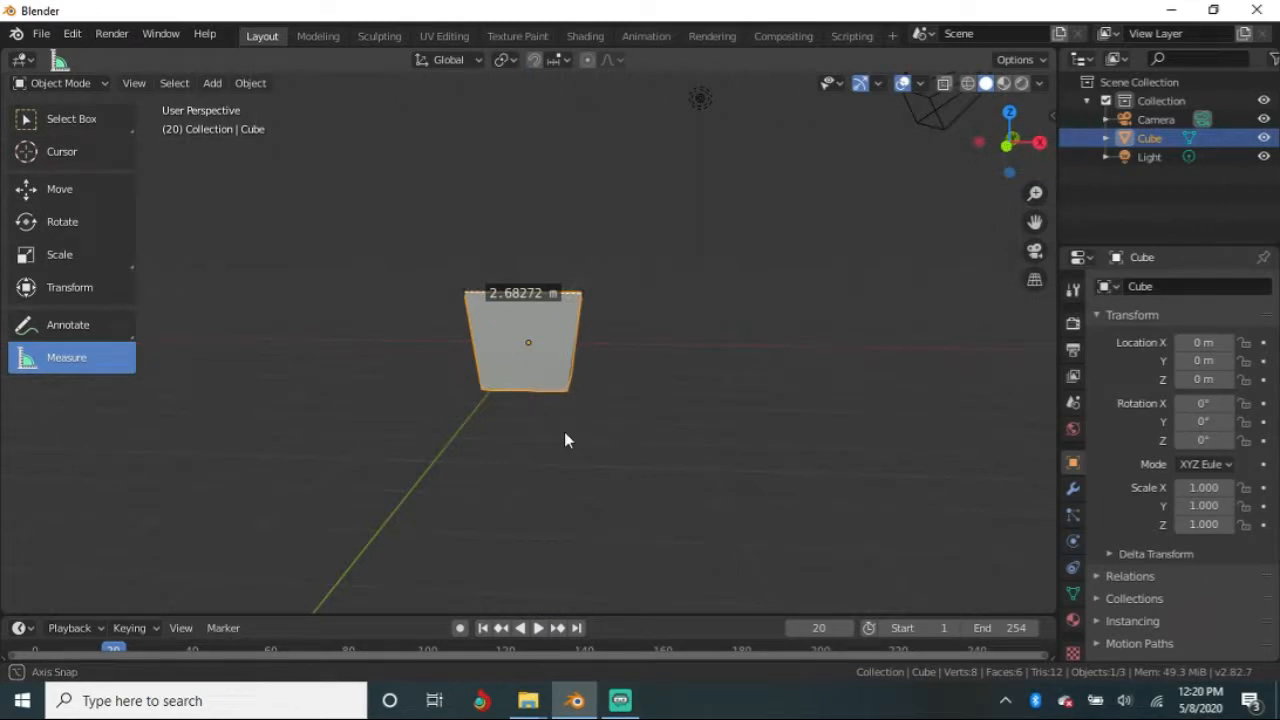
{"action": "middle_click_drag", "start_coordinate": [565, 437], "coordinate": [476, 315]}
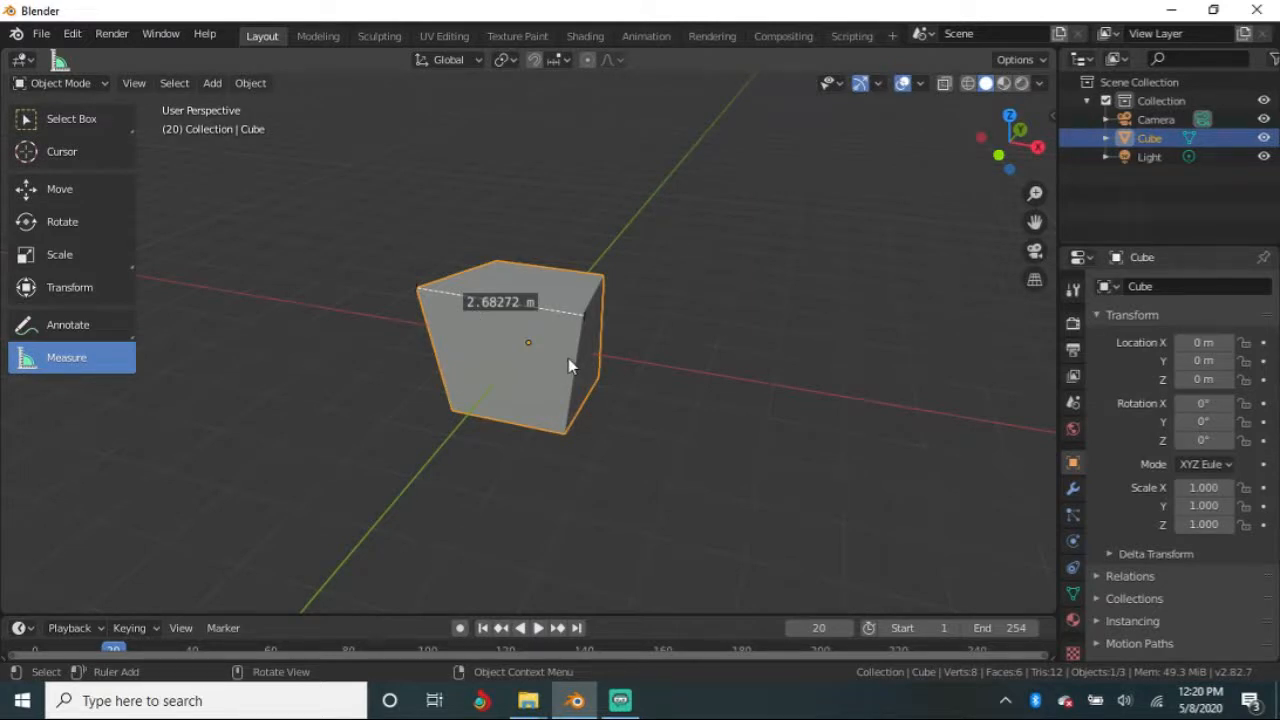
{"action": "middle_click_drag", "start_coordinate": [568, 365], "coordinate": [550, 385]}
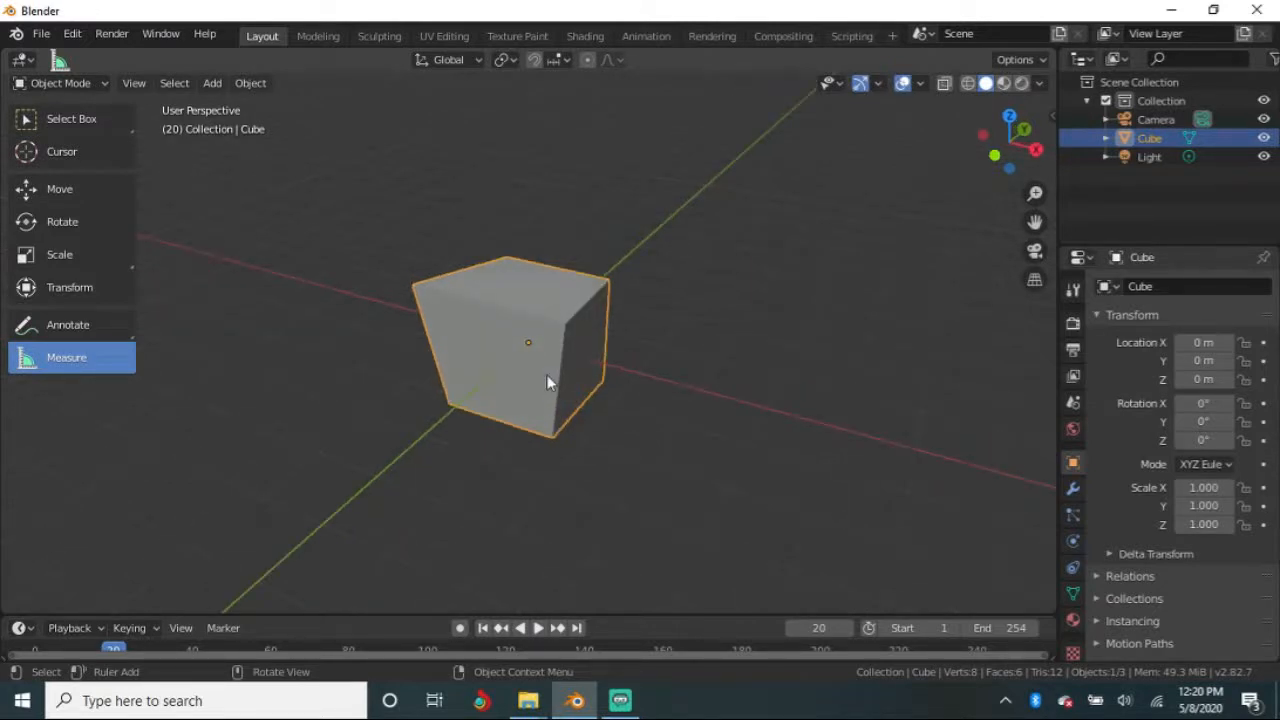
Step: Select the camera, the cube and the light in turn, ending with the camera selected
{"action": "scroll", "coordinate": [546, 378], "scroll_direction": "down", "scroll_amount": 2}
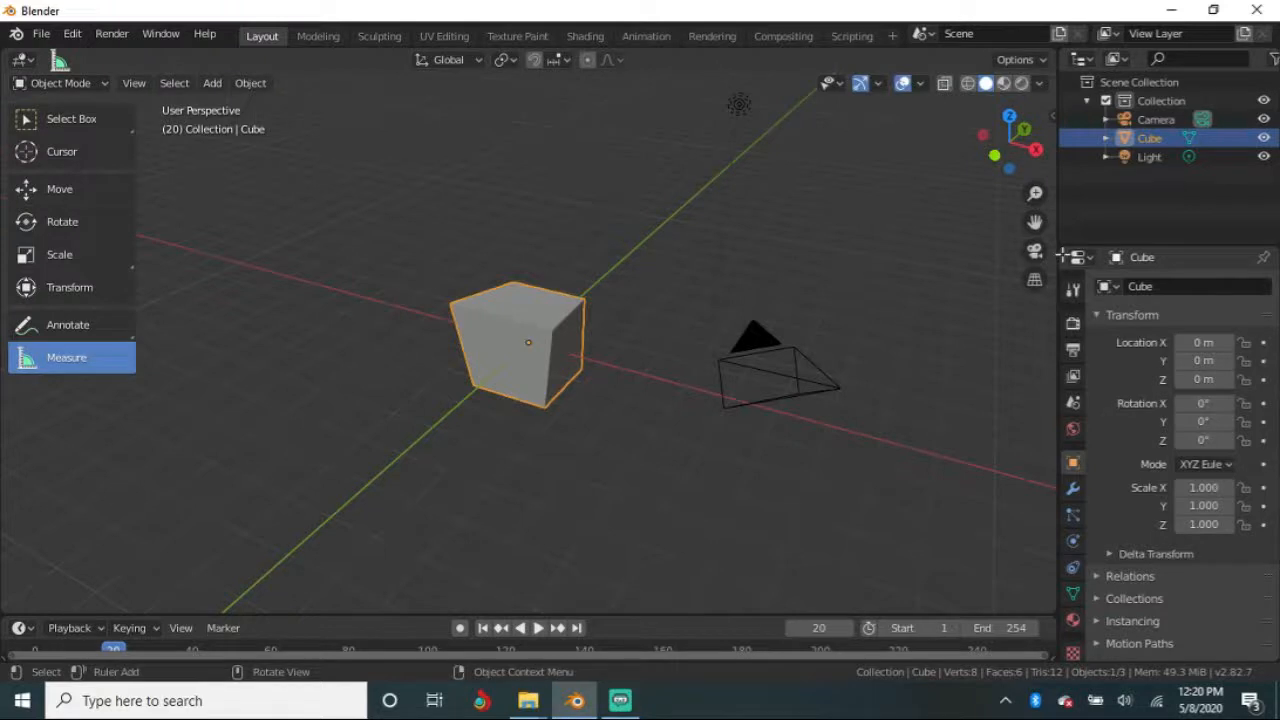
{"action": "middle_click_drag", "start_coordinate": [843, 366], "coordinate": [749, 391]}
{"action": "middle_click_drag", "start_coordinate": [360, 160], "coordinate": [542, 362]}
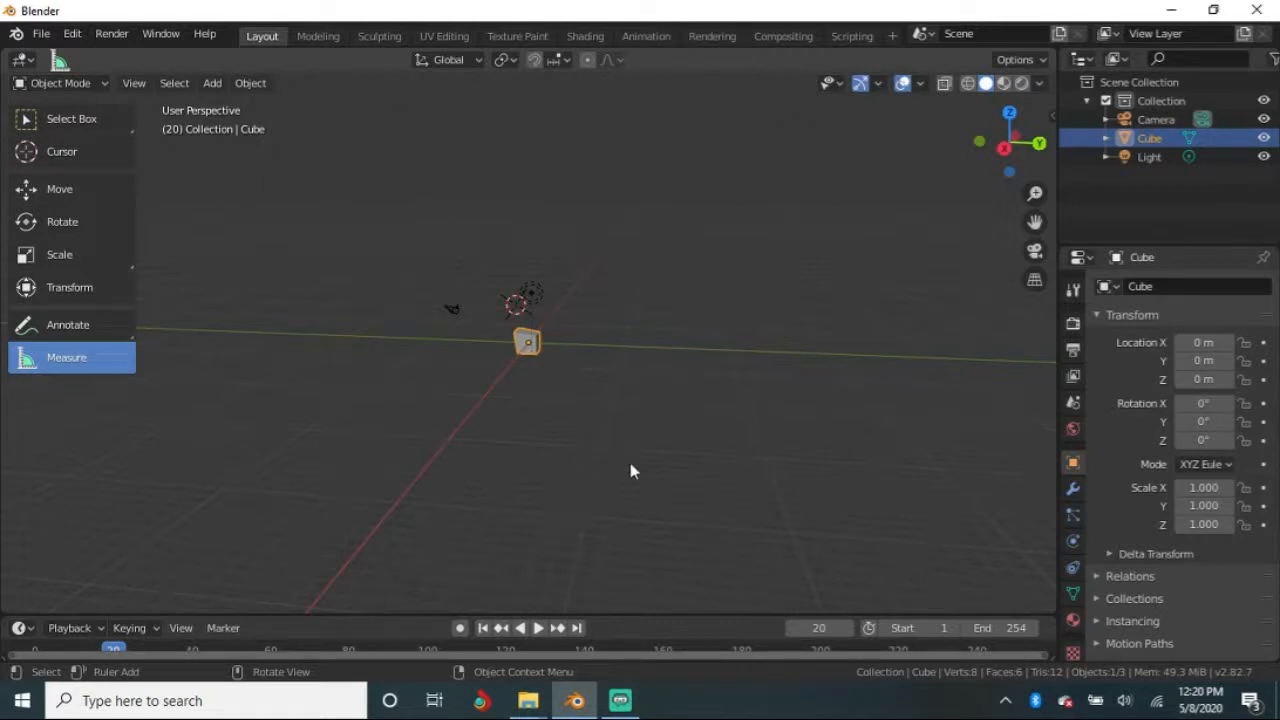
{"action": "left_click", "coordinate": [1157, 120]}
{"action": "middle_click_drag", "start_coordinate": [726, 403], "coordinate": [546, 343]}
{"action": "left_click", "coordinate": [548, 343]}
{"action": "left_click", "coordinate": [508, 283]}
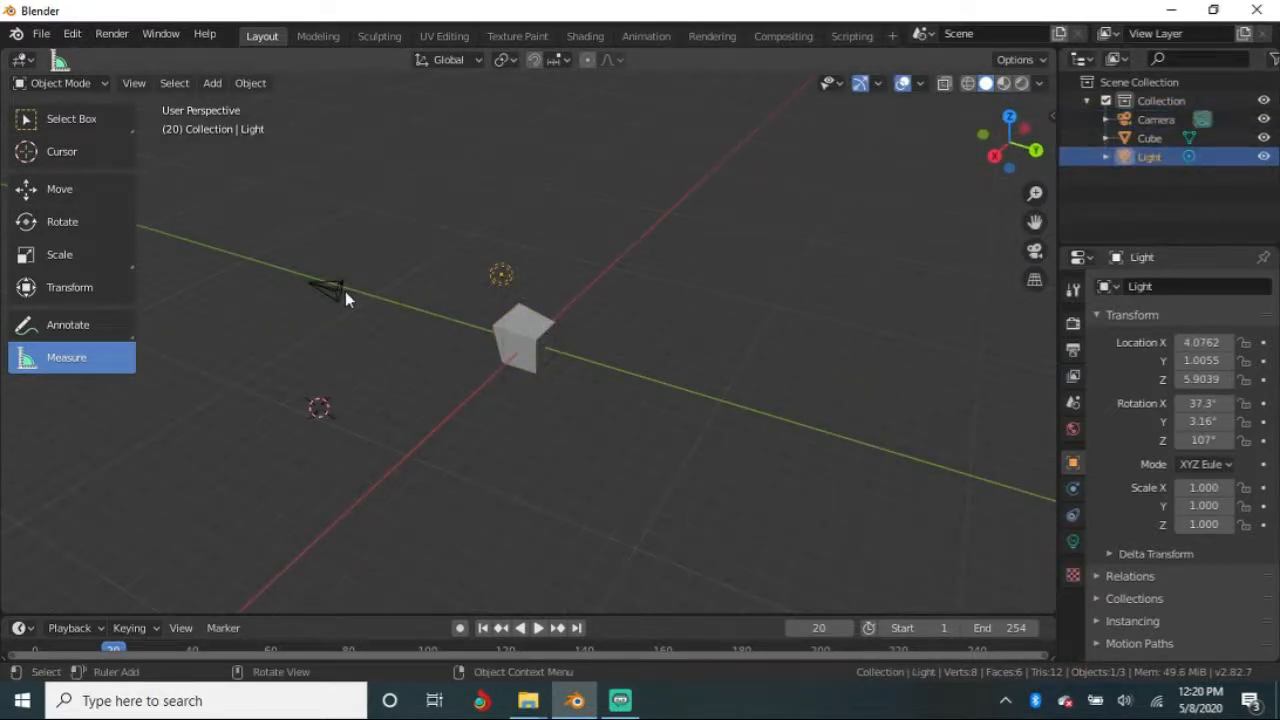
{"action": "left_click", "coordinate": [344, 290]}
{"action": "middle_click_drag", "start_coordinate": [488, 328], "coordinate": [409, 326]}
{"action": "scroll", "coordinate": [413, 351], "scroll_direction": "down", "scroll_amount": 3}
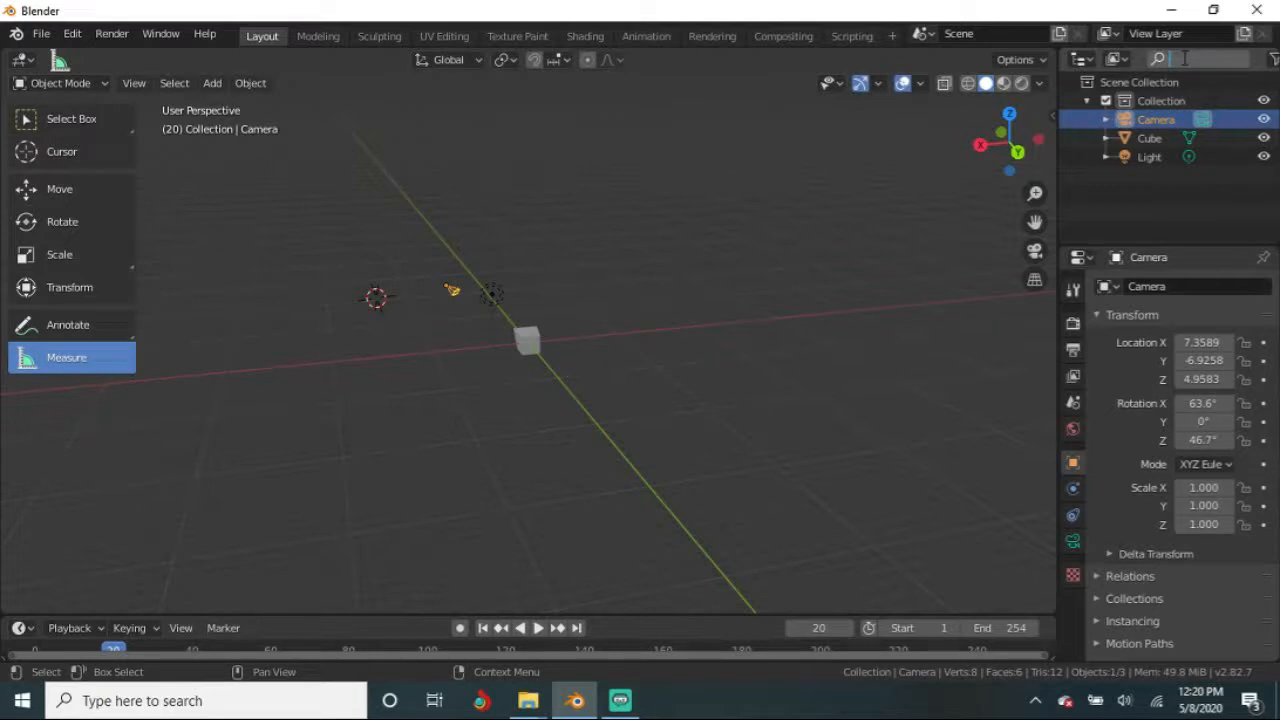
Step: Search the outliner for "light" and clear the search filter
{"action": "type", "text": "light"}
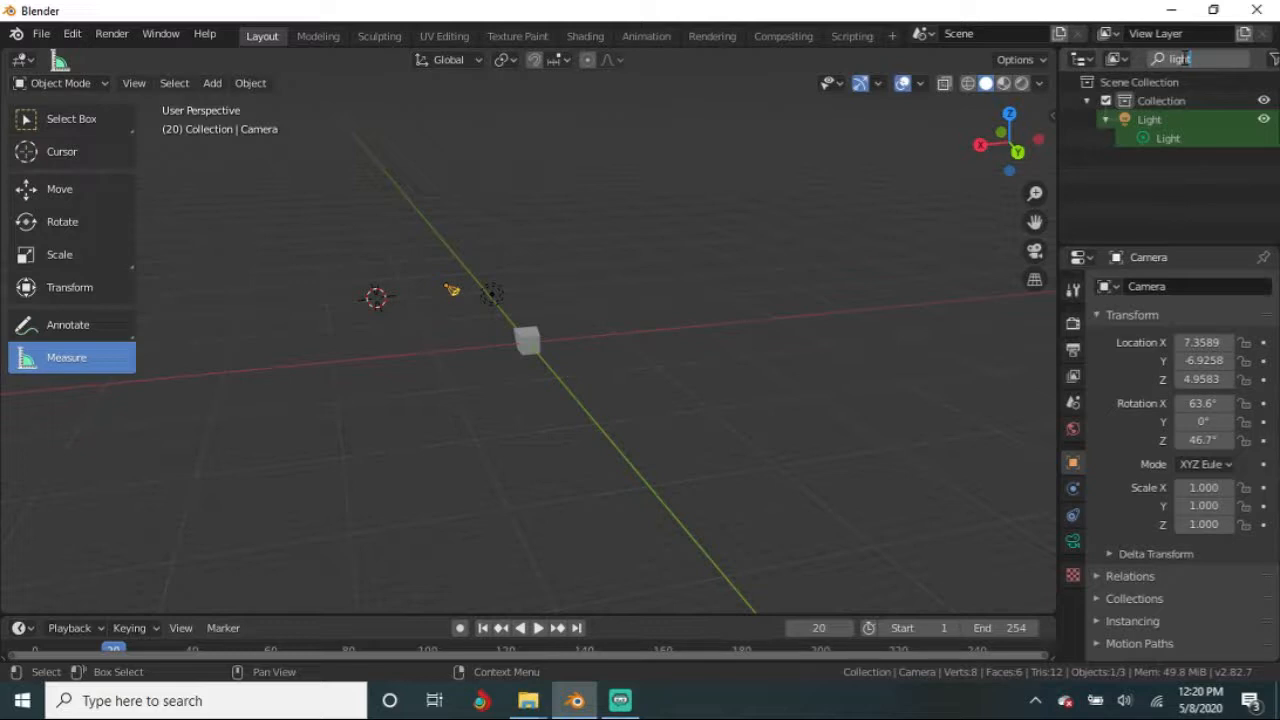
{"action": "key", "text": "BackSpace"}
{"action": "key", "text": "BackSpace"}
{"action": "key", "text": "BackSpace"}
{"action": "key", "text": "BackSpace"}
{"action": "key", "text": "BackSpace"}
{"action": "middle_click_drag", "start_coordinate": [760, 330], "coordinate": [640, 444]}
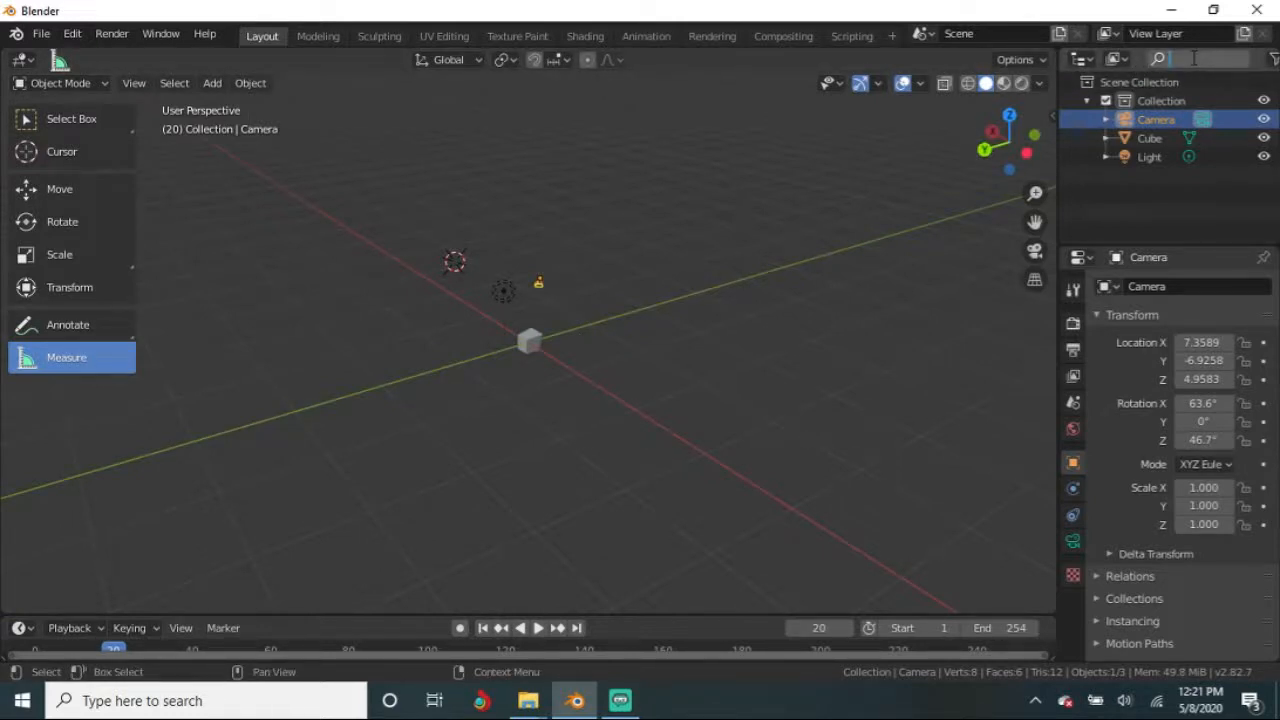
{"action": "left_click", "coordinate": [741, 319]}
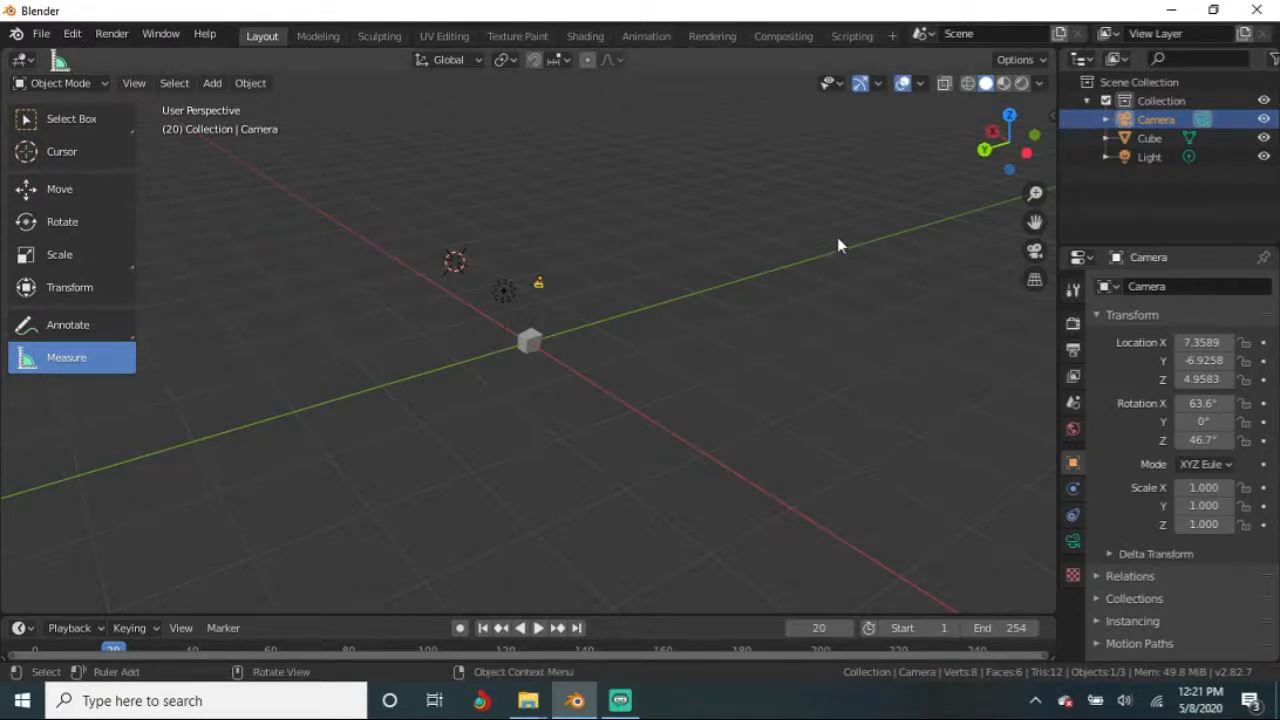
Step: Duplicate the camera three times, placing the copies at different spots around the cube
{"action": "middle_click_drag", "start_coordinate": [740, 357], "coordinate": [627, 383]}
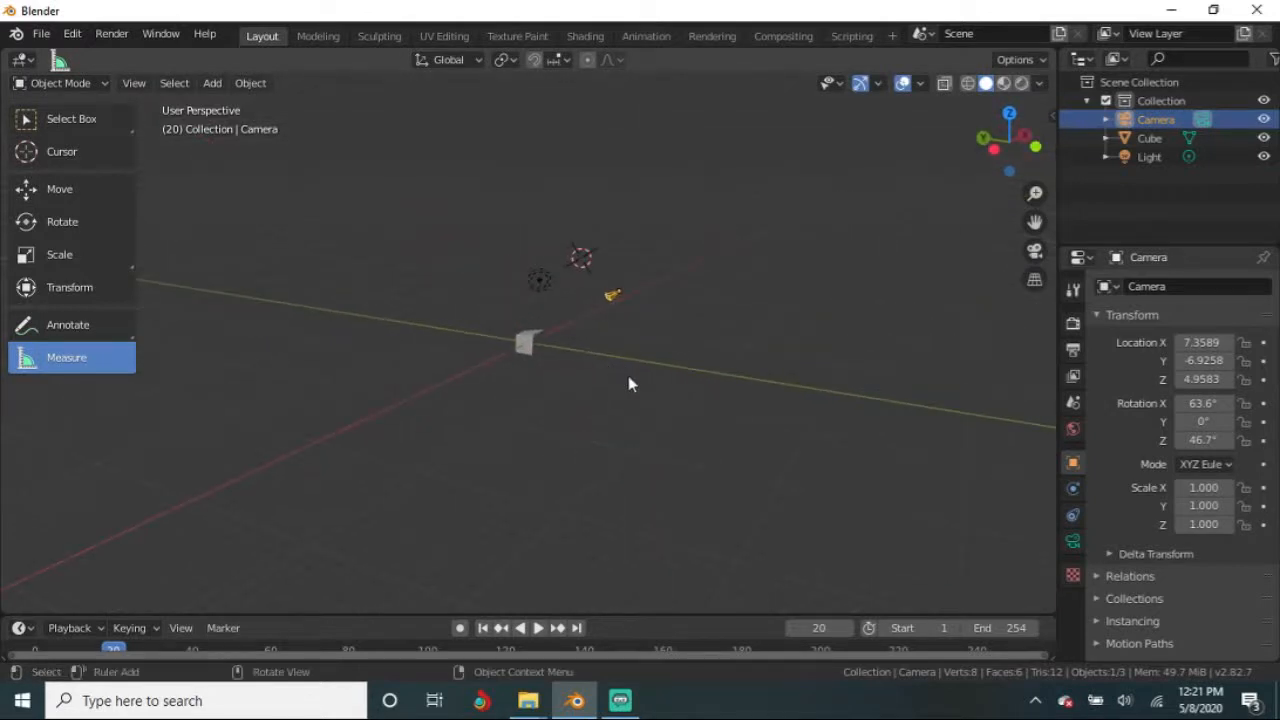
{"action": "key", "text": "shift+d"}
{"action": "left_click", "coordinate": [494, 280]}
{"action": "key", "text": "shift+d"}
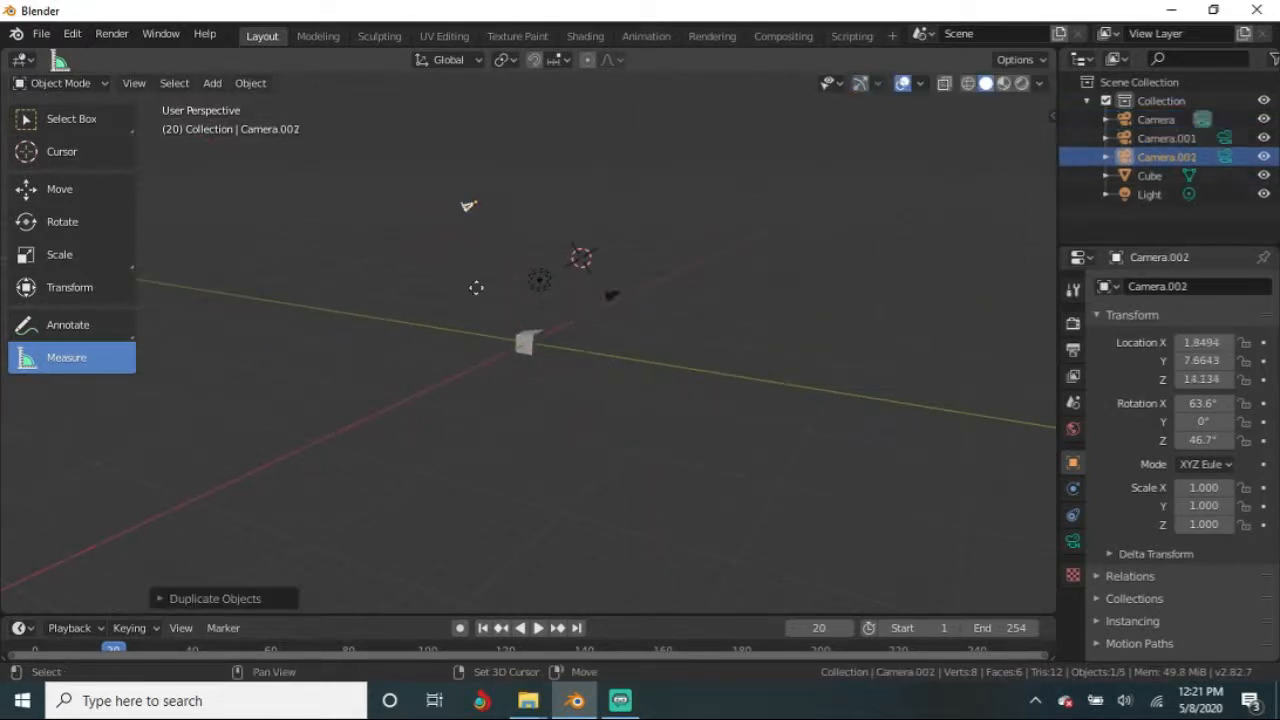
{"action": "left_click", "coordinate": [383, 369]}
{"action": "key", "text": "shift+d"}
{"action": "left_click", "coordinate": [433, 487]}
{"action": "middle_click_drag", "start_coordinate": [433, 487], "coordinate": [600, 430]}
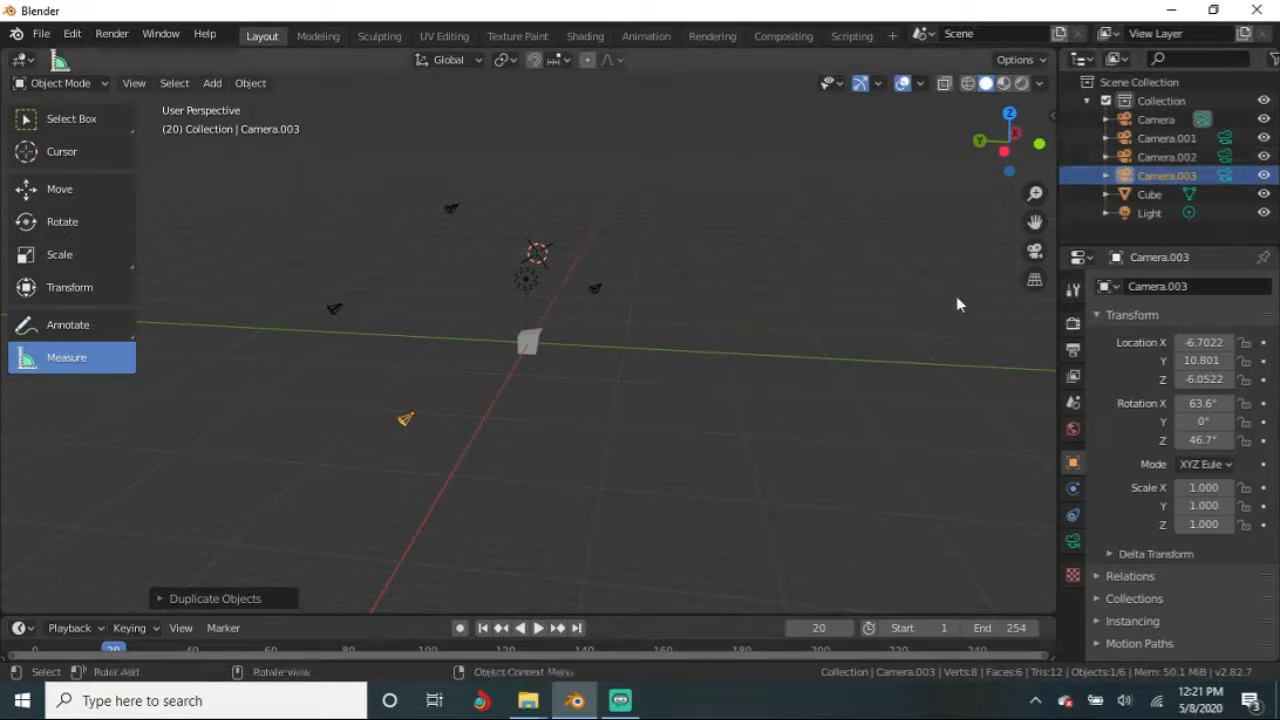
Step: Rename the third camera duplicate, Camera.003, as CAM2
{"action": "double_click", "coordinate": [1180, 177]}
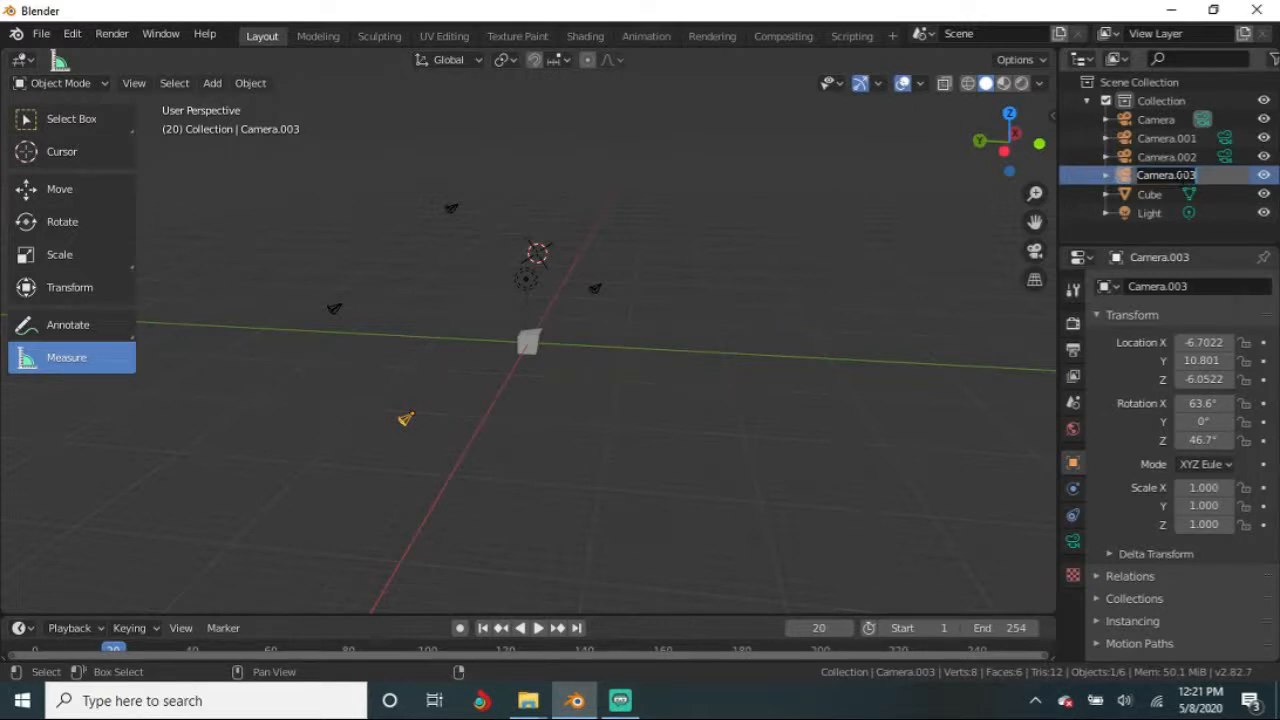
{"action": "type", "text": "CAM2"}
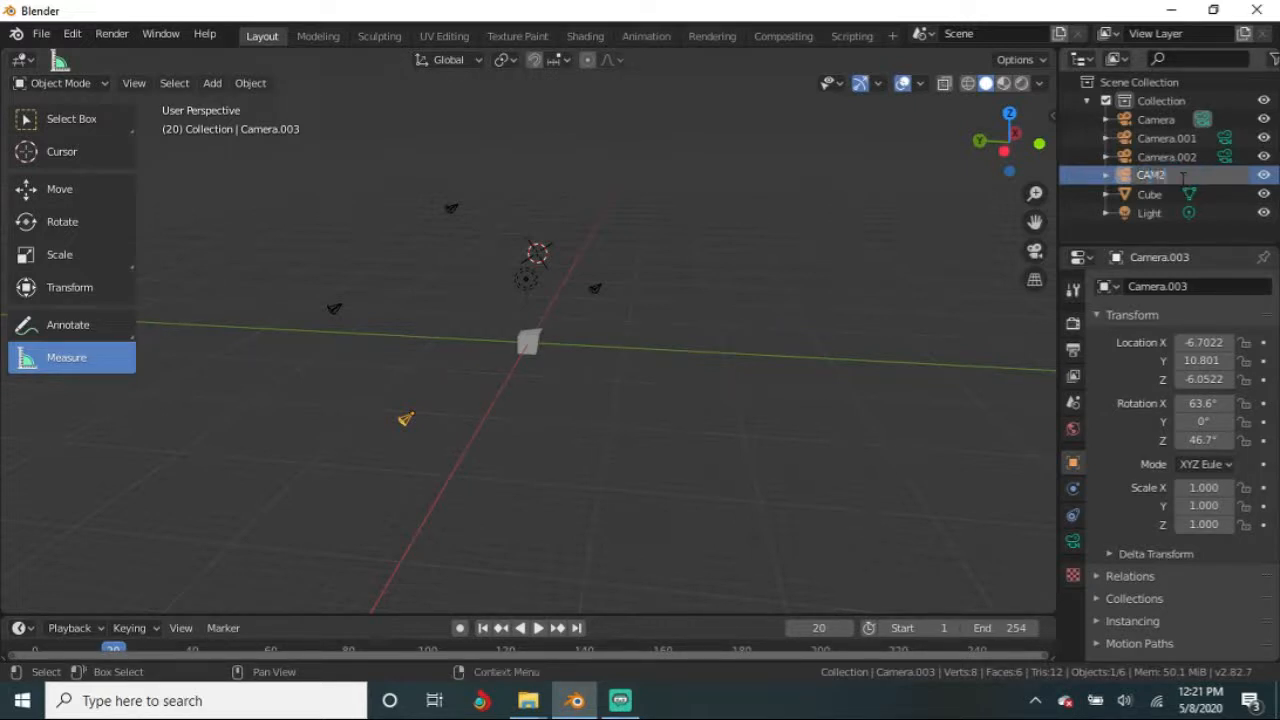
{"action": "key", "text": "Return"}
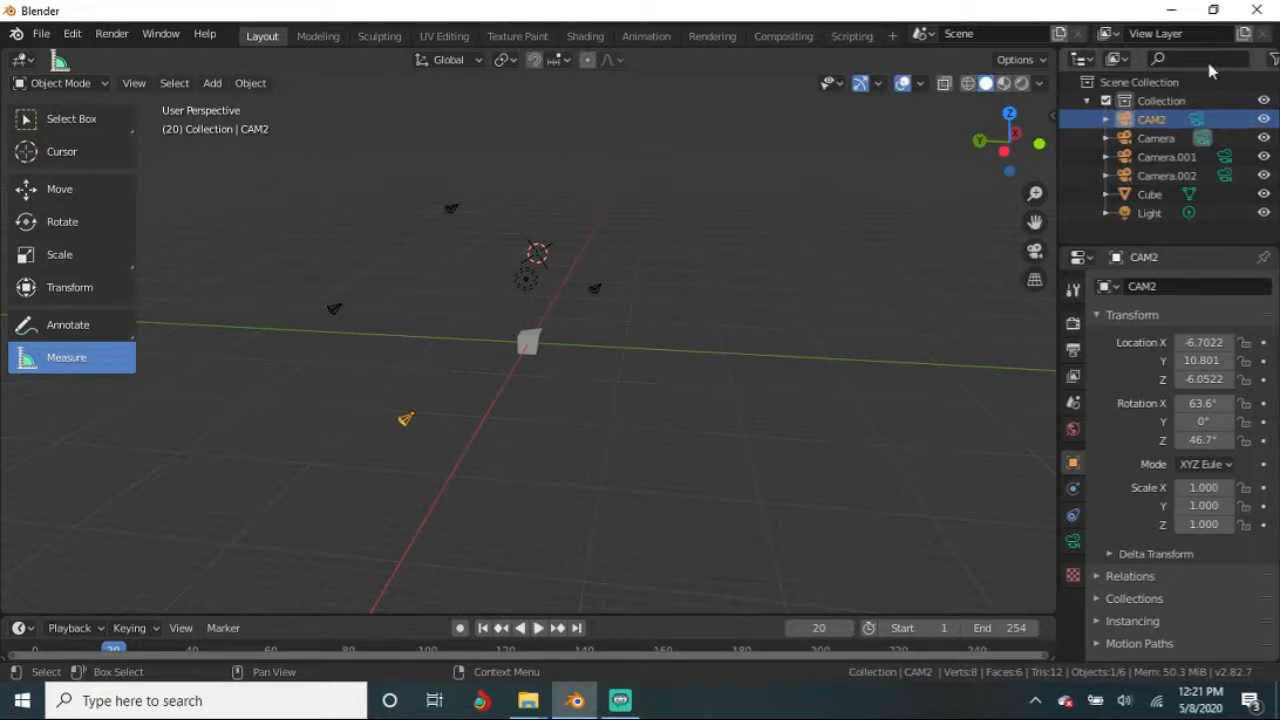
Step: Search the outliner for "cam2" and clear the search filter
{"action": "type", "text": "cam2"}
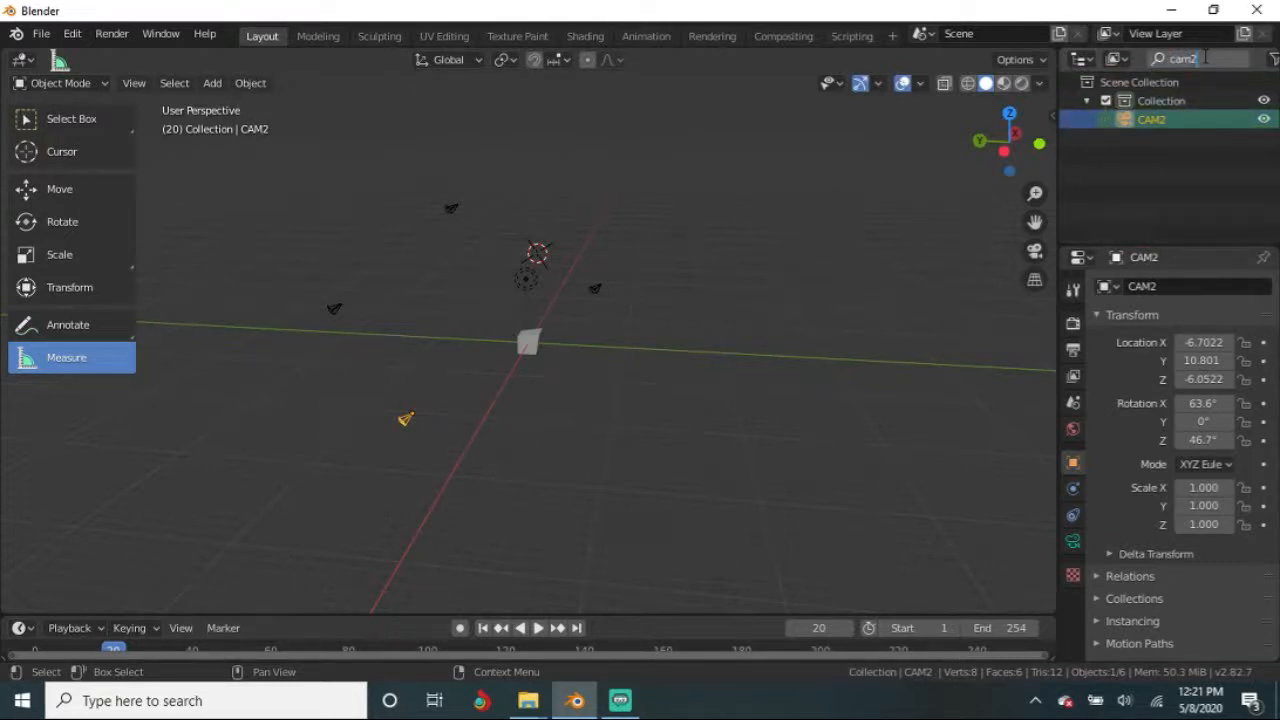
{"action": "key", "text": "BackSpace"}
{"action": "key", "text": "BackSpace"}
{"action": "key", "text": "BackSpace"}
{"action": "key", "text": "BackSpace"}
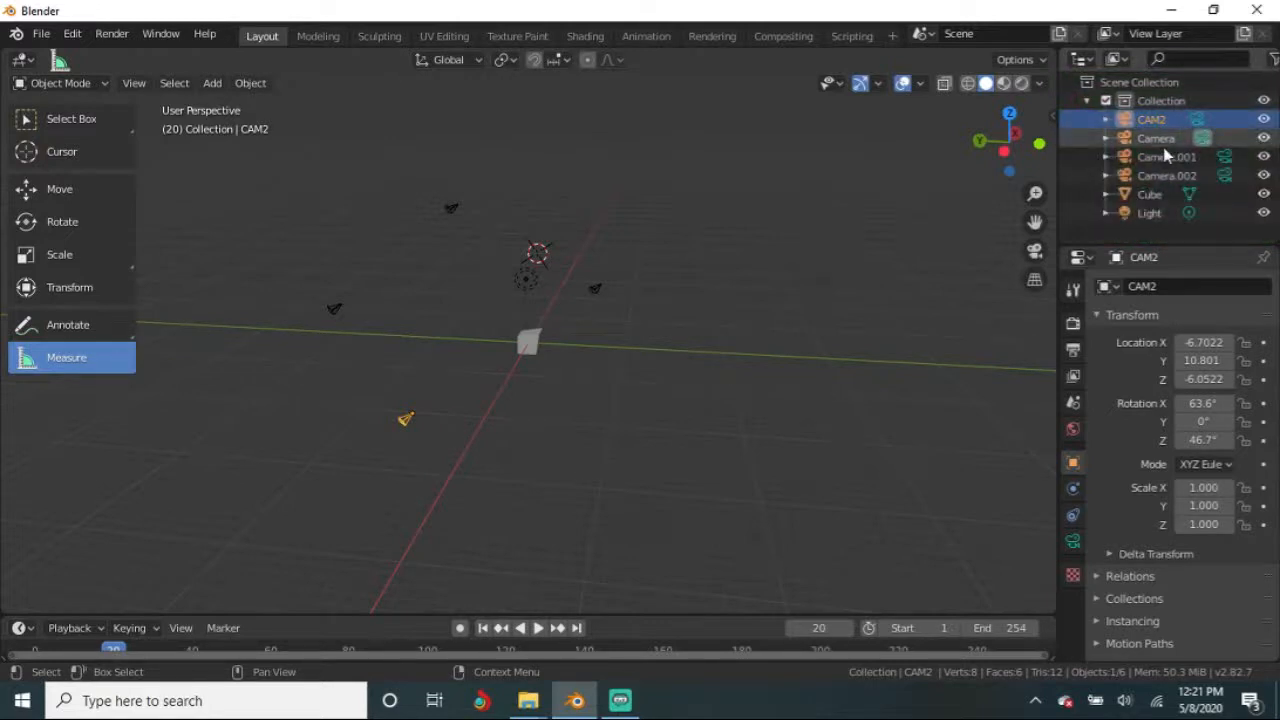
Step: Rename the light object as Bulb
{"action": "left_click", "coordinate": [1152, 213]}
{"action": "double_click", "coordinate": [1157, 213]}
{"action": "type", "text": "Bulb"}
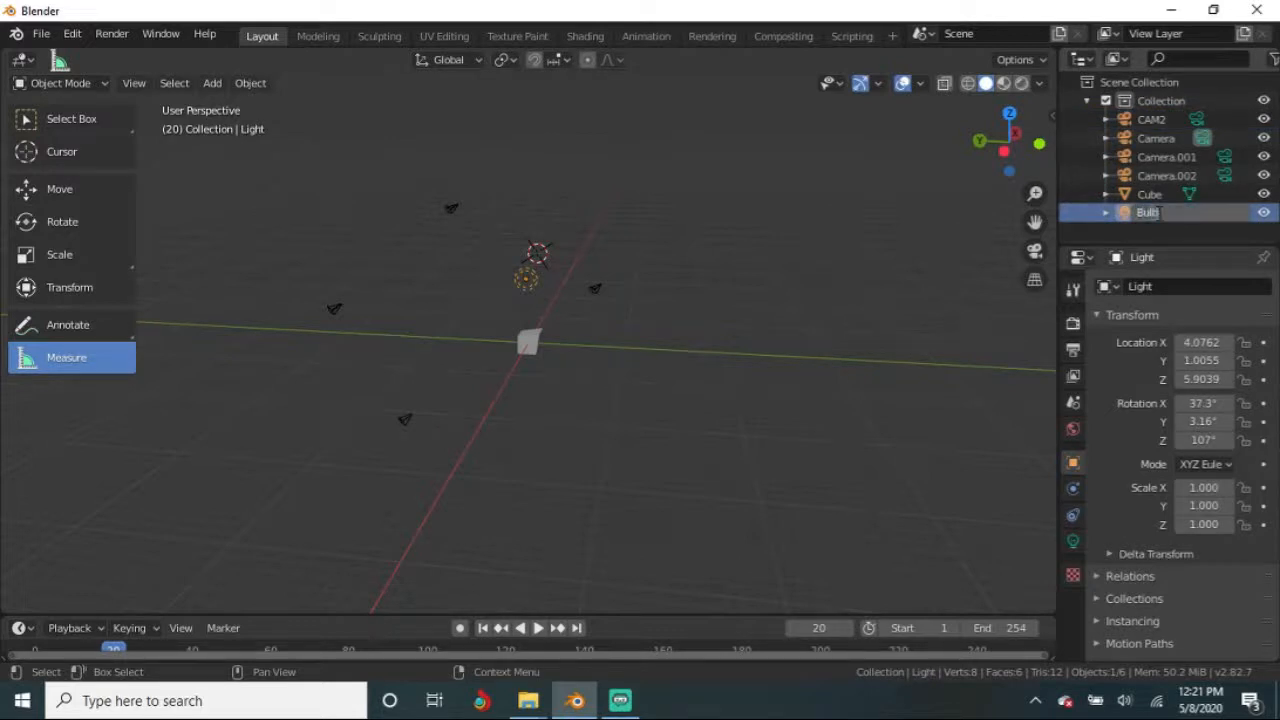
{"action": "key", "text": "Return"}
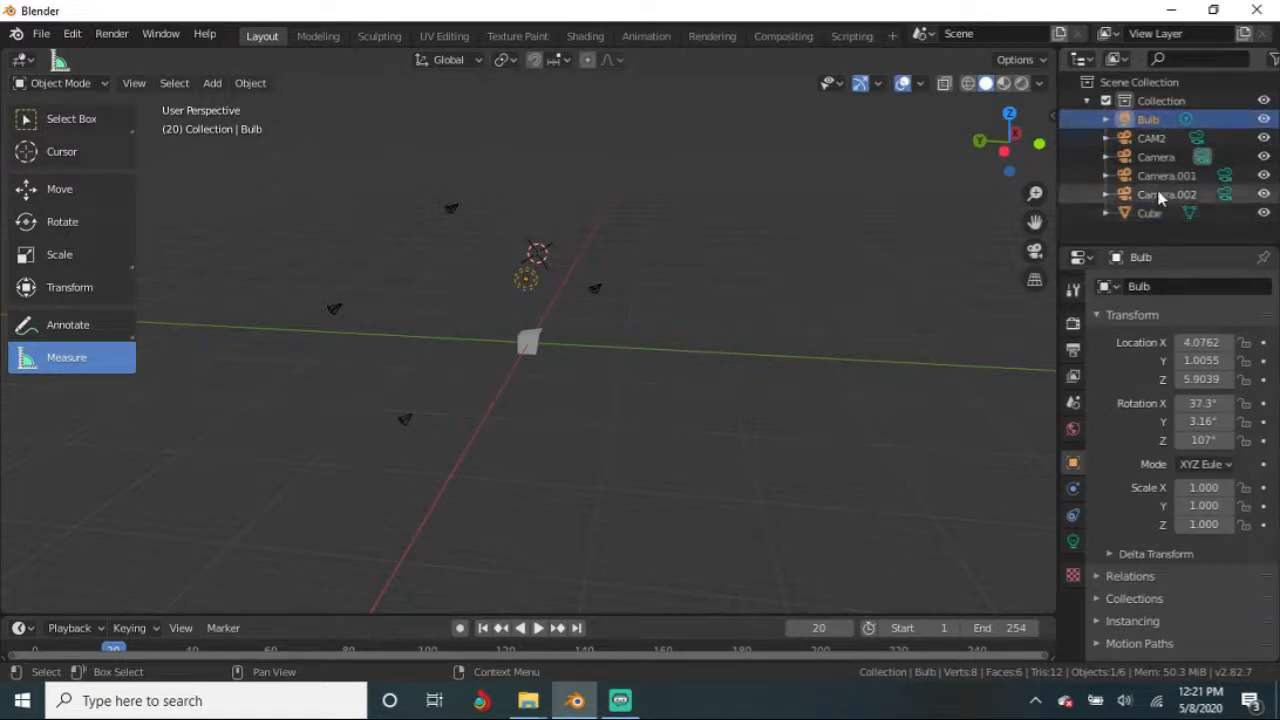
Step: Undo the renames, the camera duplicates and the selection changes back to the selected cube
{"action": "key", "text": "ctrl+z"}
{"action": "key", "text": "ctrl+z"}
{"action": "key", "text": "ctrl+z"}
{"action": "key", "text": "ctrl+z"}
{"action": "key", "text": "ctrl+z"}
{"action": "key", "text": "ctrl+z"}
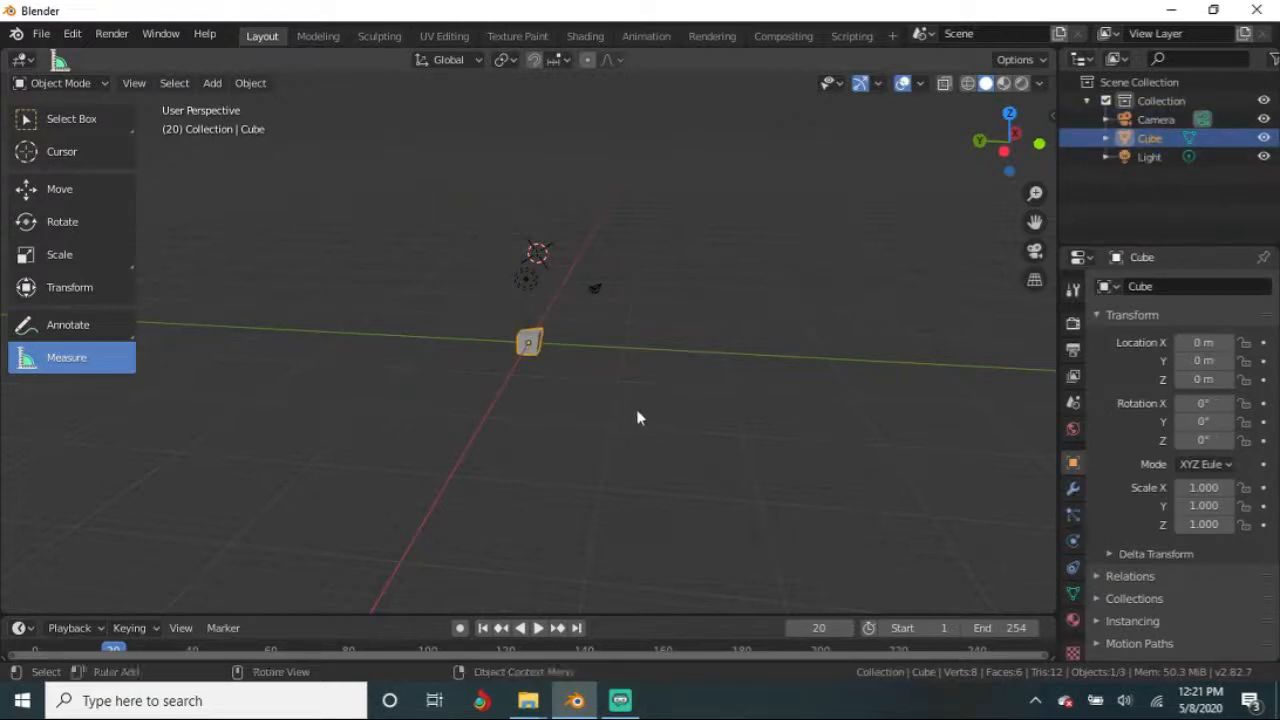
Step: Make the outliner area slightly taller by lowering its border with the properties editor
{"action": "scroll", "coordinate": [634, 420], "scroll_direction": "up", "scroll_amount": 2}
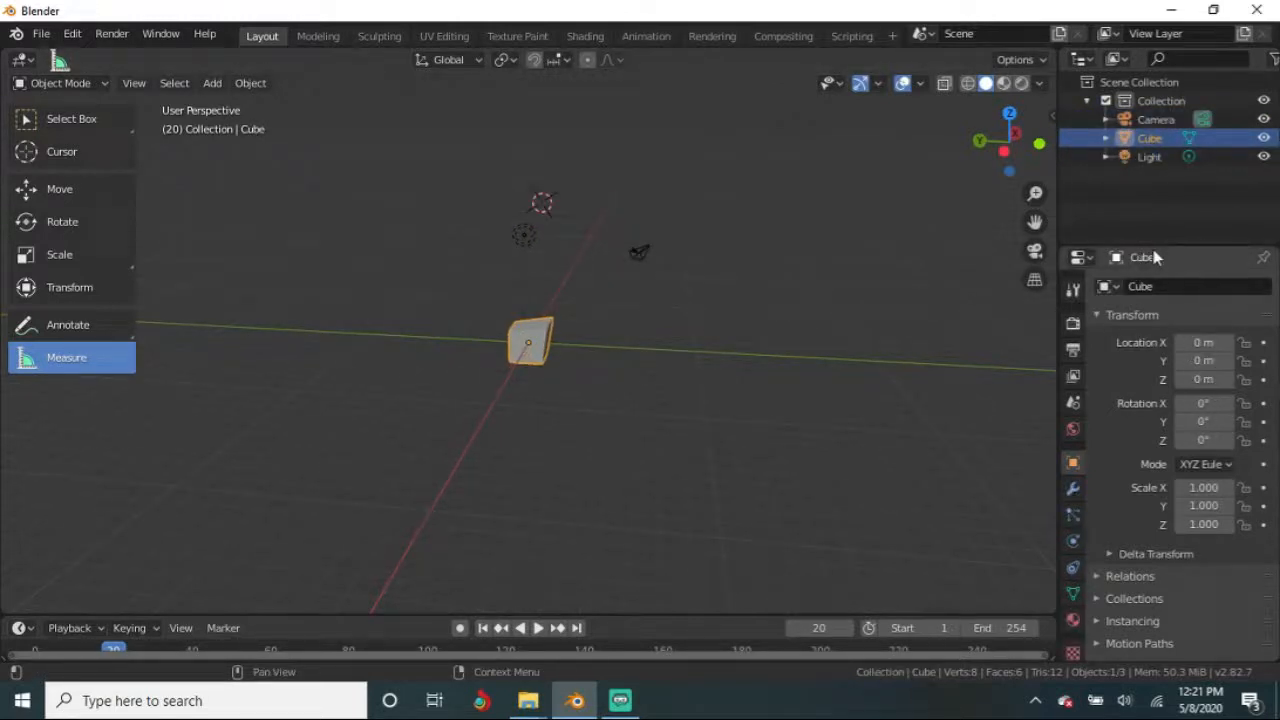
{"action": "mouse_move", "coordinate": [1157, 249]}
{"action": "left_mouse_down"}
{"action": "mouse_move", "coordinate": [1160, 238]}
{"action": "mouse_move", "coordinate": [1162, 256]}
{"action": "left_mouse_up"}
{"action": "middle_click_drag", "start_coordinate": [790, 380], "coordinate": [715, 398]}
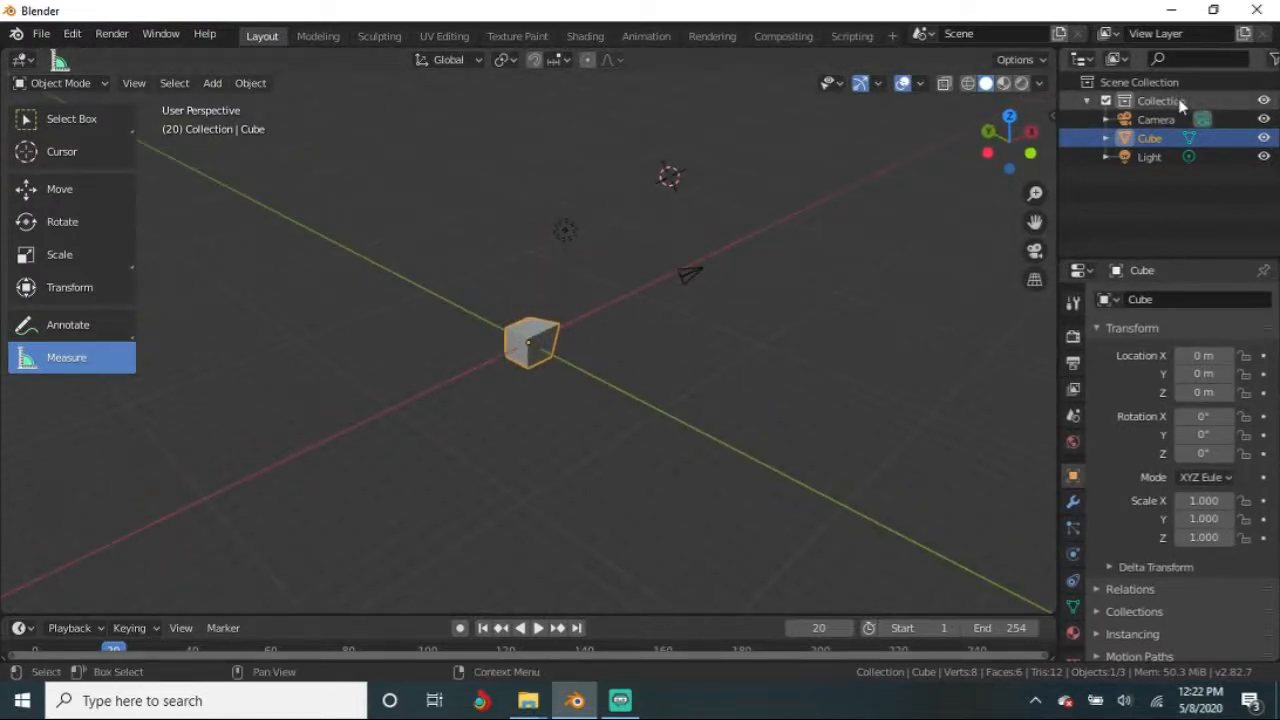
{"action": "middle_click_drag", "start_coordinate": [708, 391], "coordinate": [626, 428]}
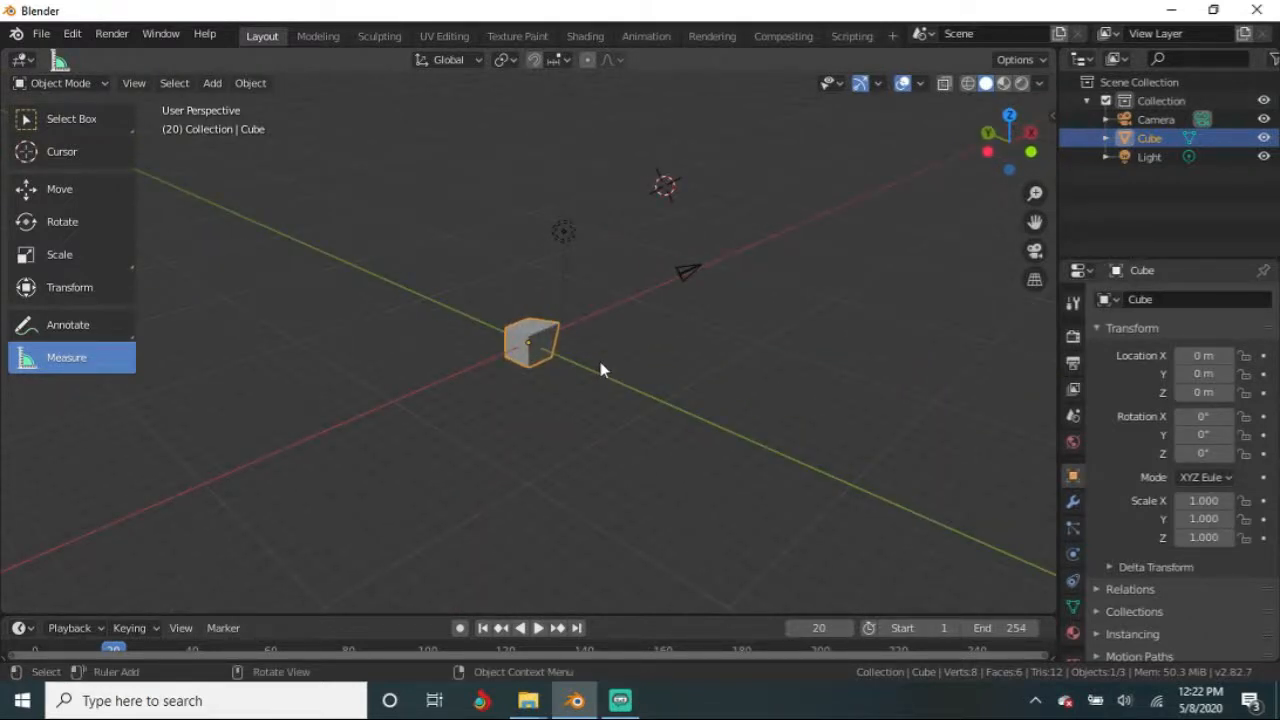
Step: Move the cube into a new collection named Light
{"action": "key", "text": "m"}
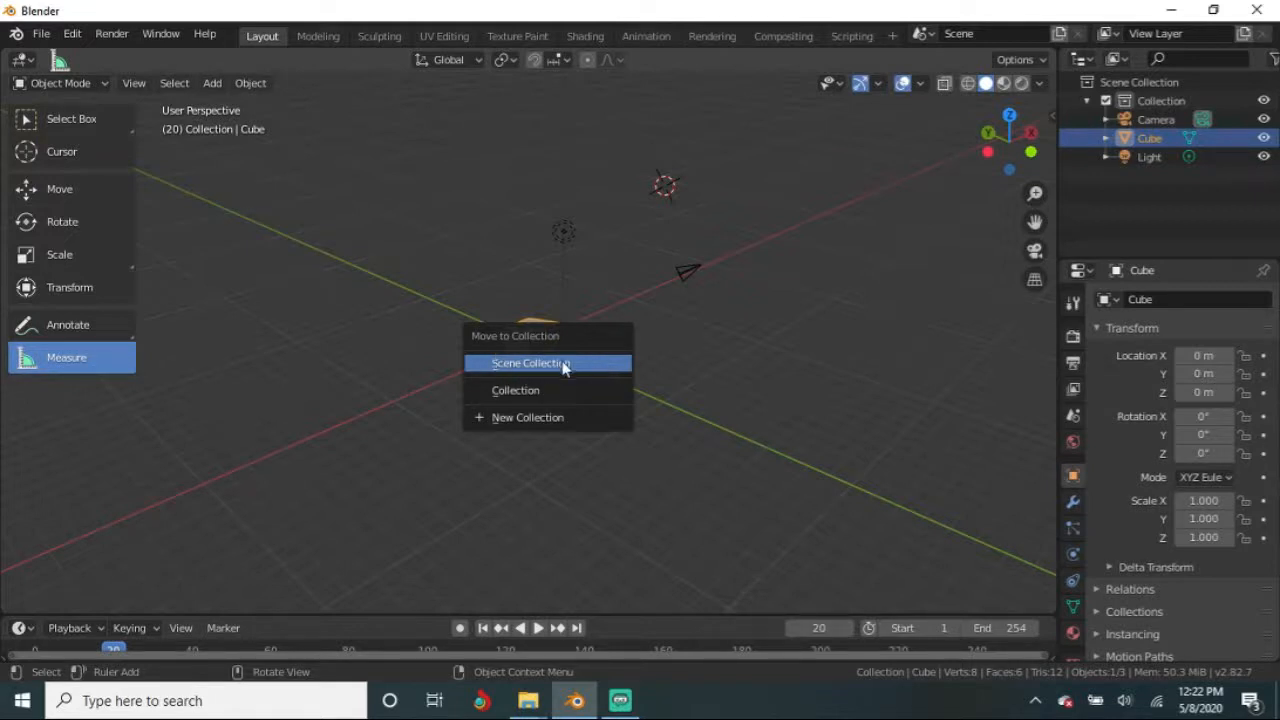
{"action": "left_click", "coordinate": [528, 418]}
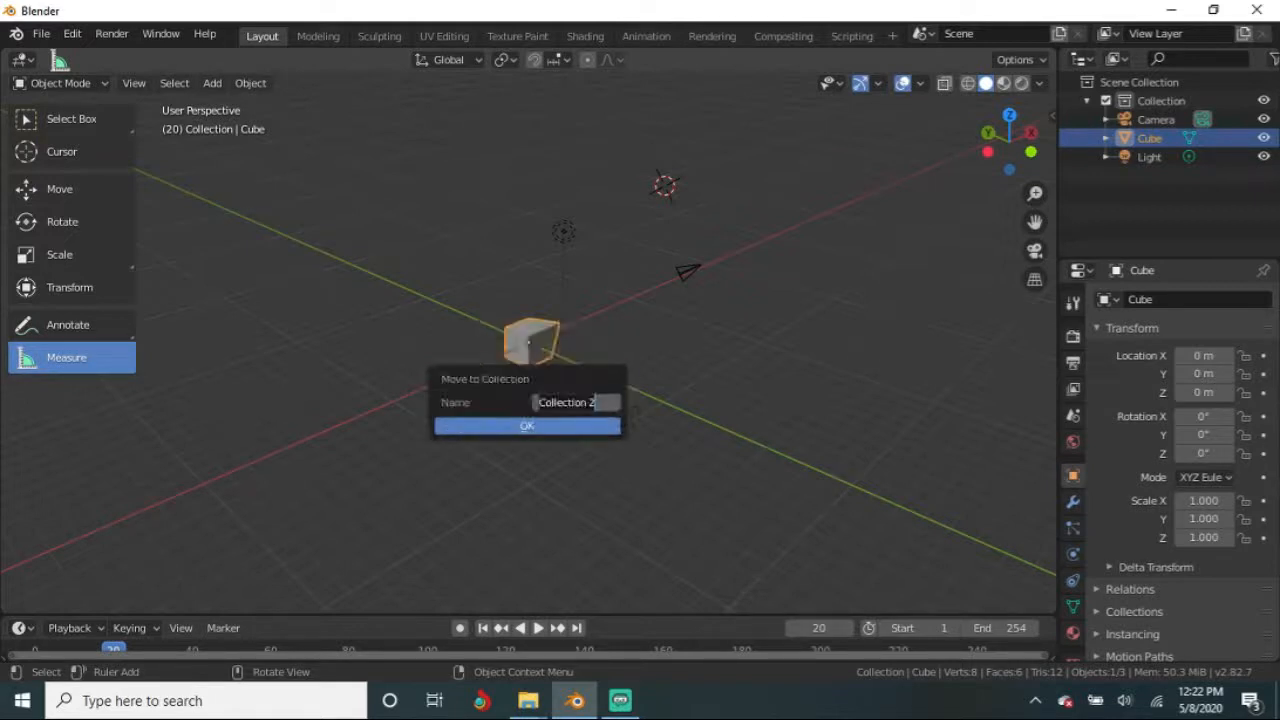
{"action": "type", "text": "Light"}
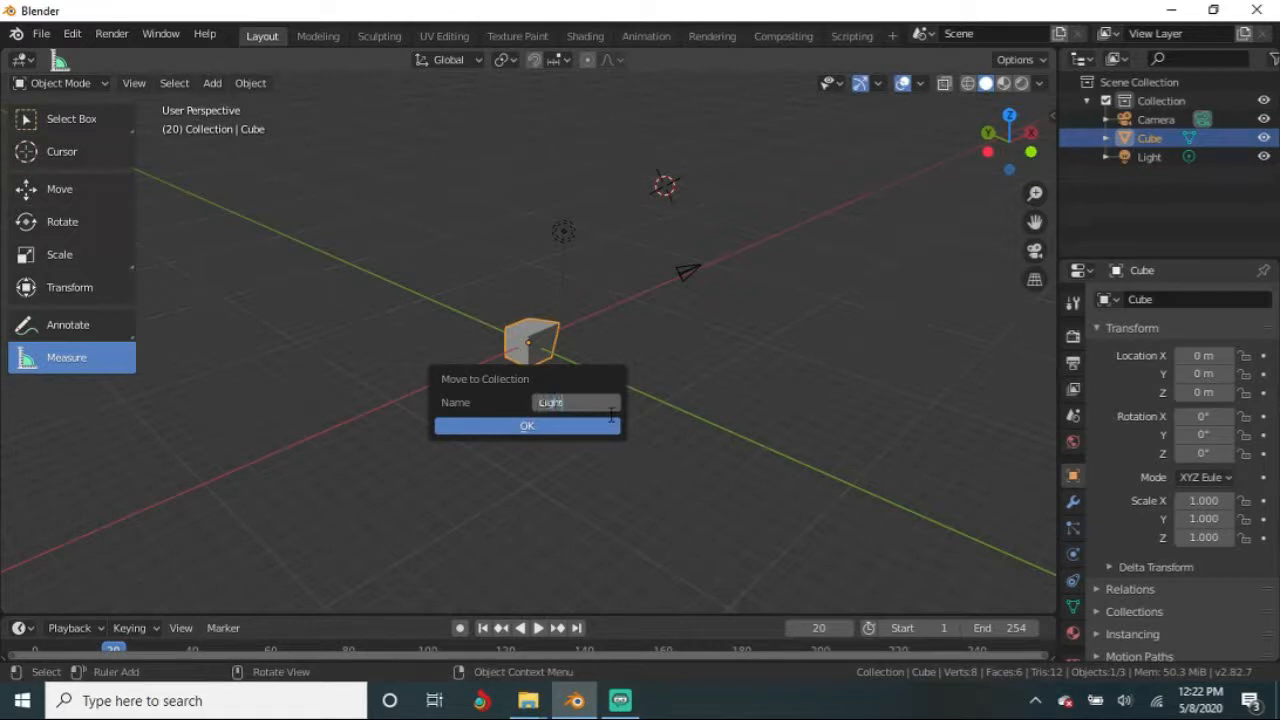
{"action": "key", "text": "Return"}
{"action": "left_click", "coordinate": [593, 428]}
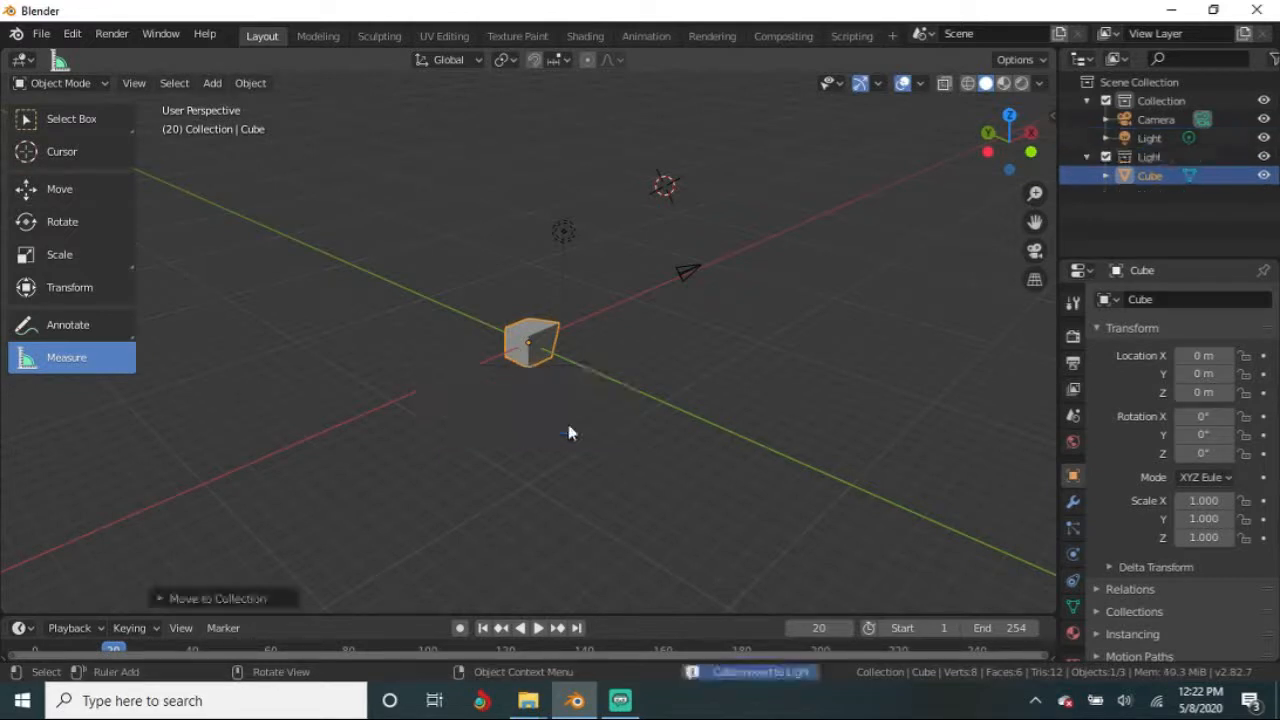
Step: Exclude the Light collection from the view layer and include it again
{"action": "middle_click_drag", "start_coordinate": [771, 331], "coordinate": [660, 413]}
{"action": "scroll", "coordinate": [660, 413], "scroll_direction": "down", "scroll_amount": 3}
{"action": "scroll", "coordinate": [659, 407], "scroll_direction": "up", "scroll_amount": 1}
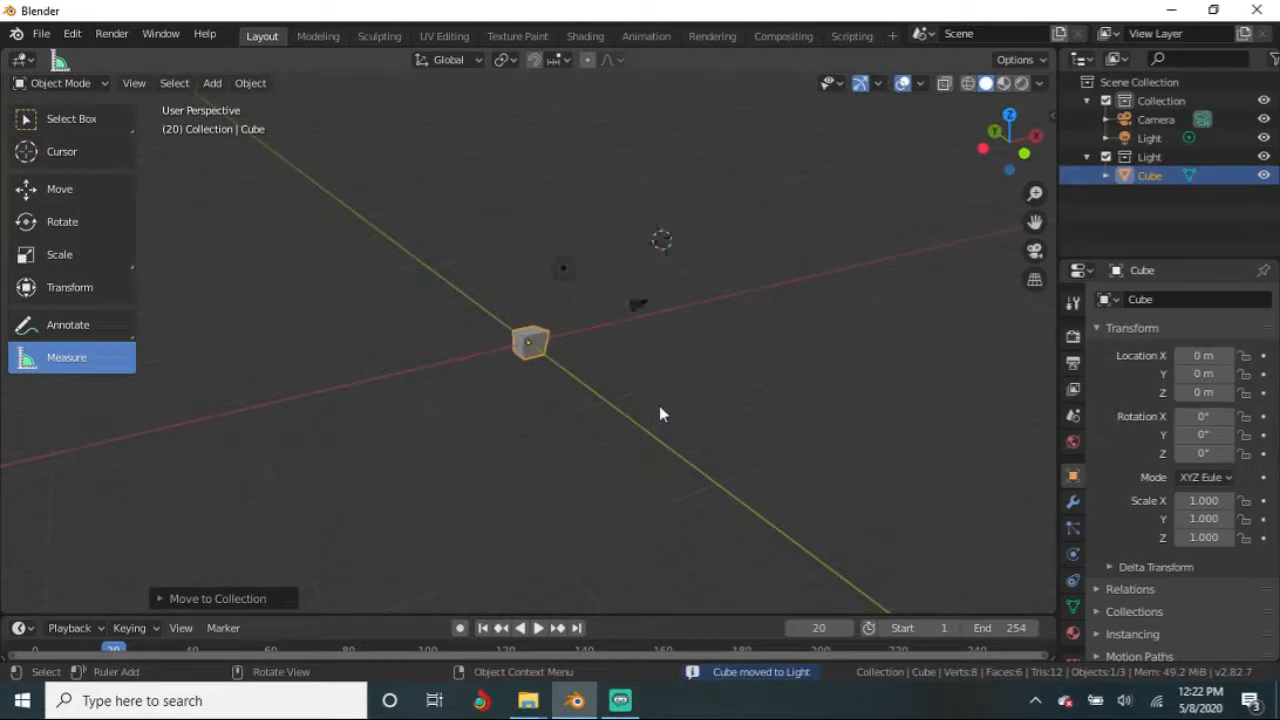
{"action": "left_click", "coordinate": [1106, 157]}
{"action": "left_click", "coordinate": [1106, 157]}
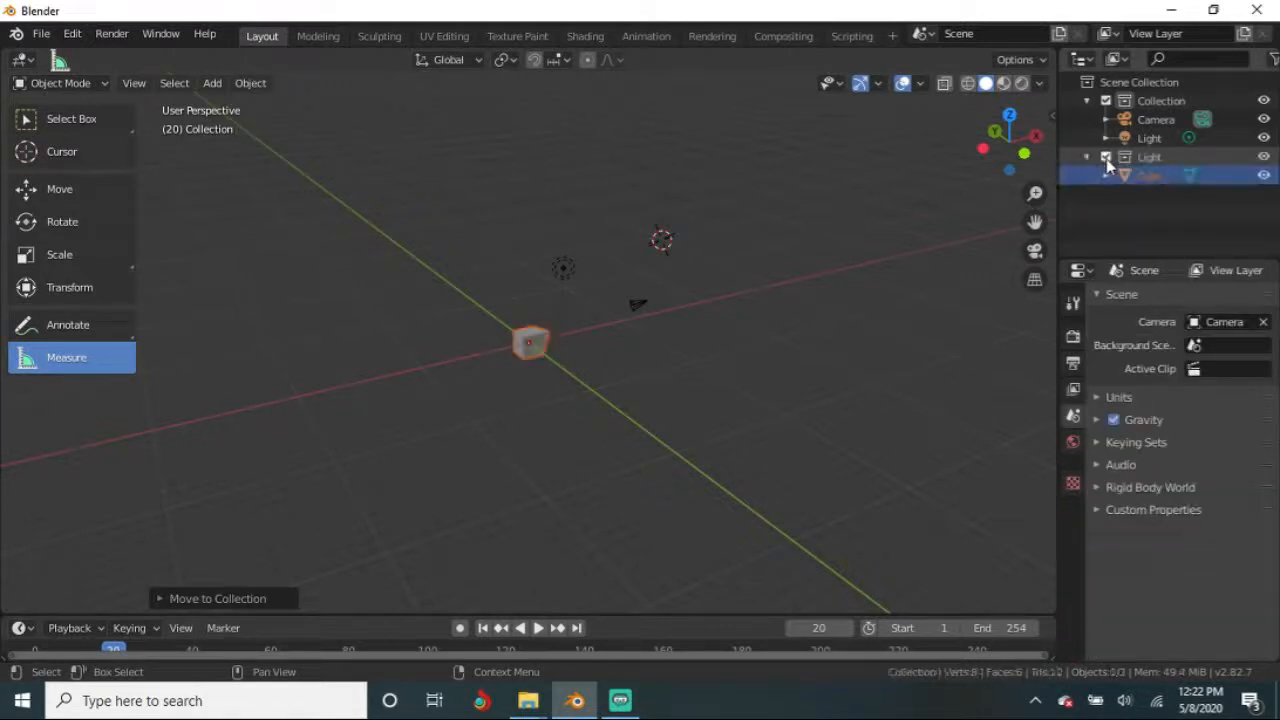
Step: Toggle the Light collection's view layer inclusion off and on repeatedly, leaving the collection included
{"action": "left_click", "coordinate": [1106, 158]}
{"action": "left_click", "coordinate": [1106, 158]}
{"action": "left_click", "coordinate": [1106, 158]}
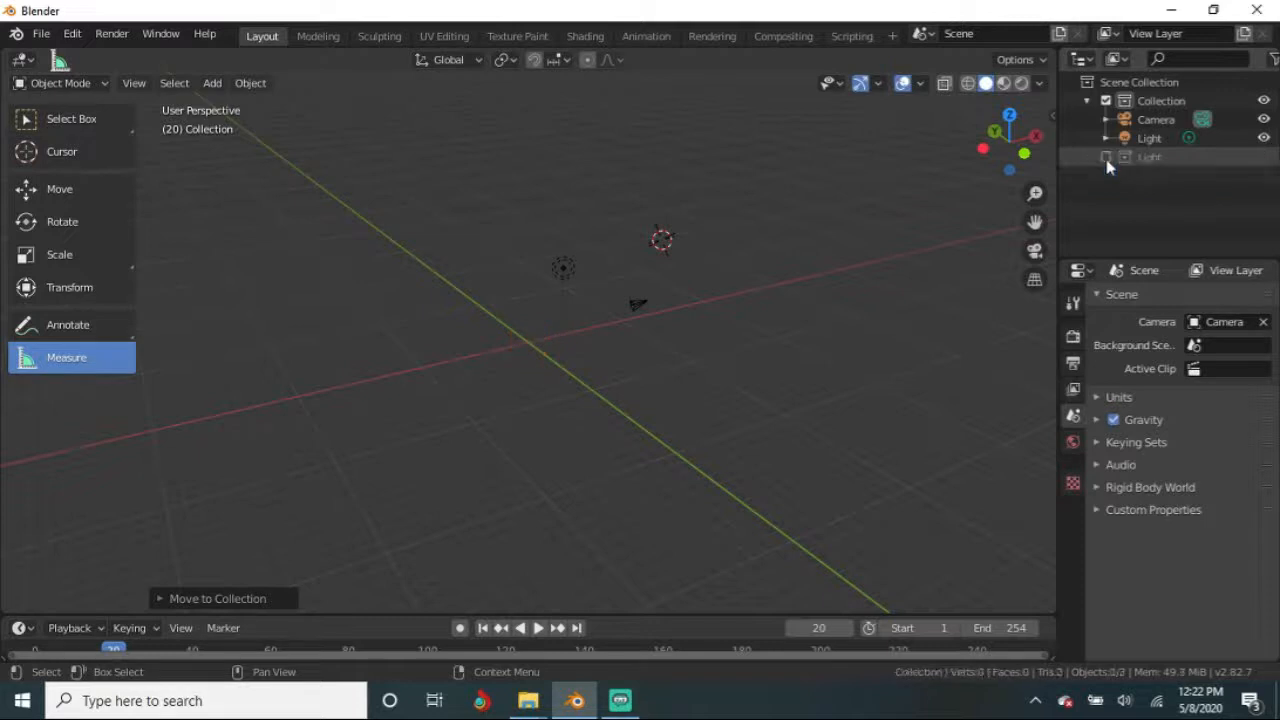
{"action": "left_click", "coordinate": [1106, 158]}
{"action": "middle_click_drag", "start_coordinate": [580, 343], "coordinate": [643, 312]}
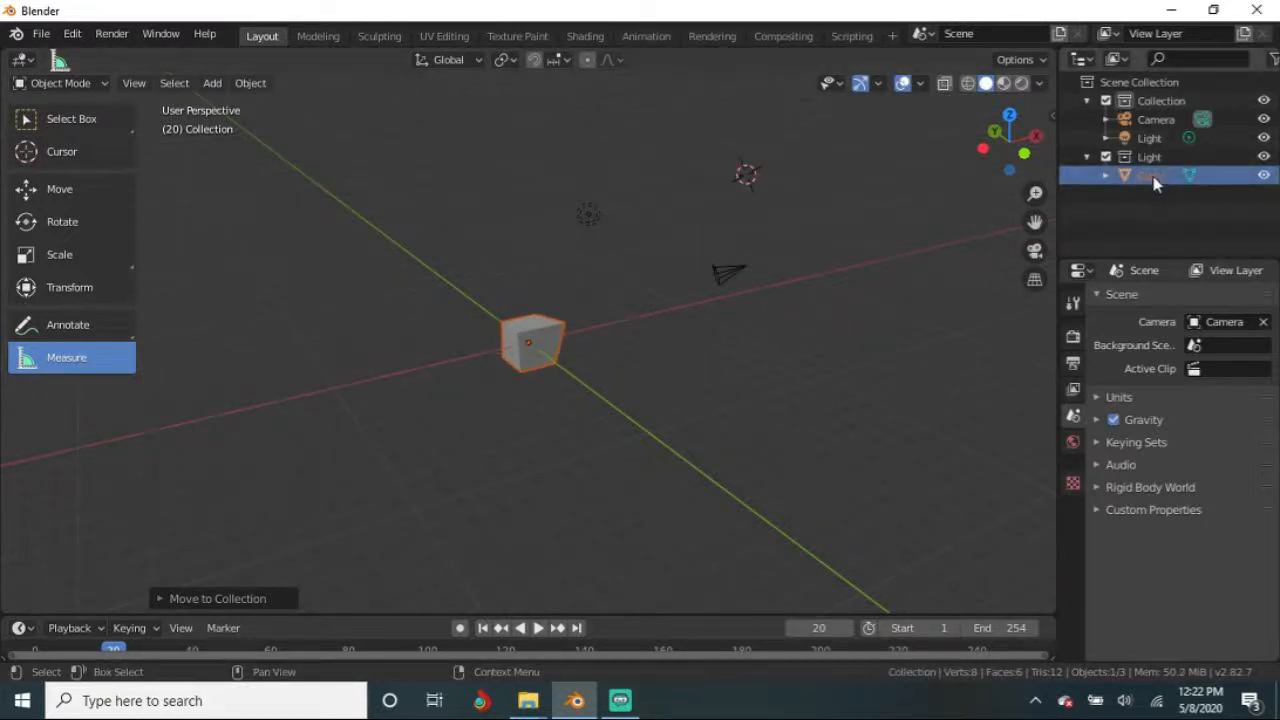
Step: Make the cube the active object from the outliner, keeping its name, and view the scene from different angles
{"action": "middle_click_drag", "start_coordinate": [720, 420], "coordinate": [983, 291]}
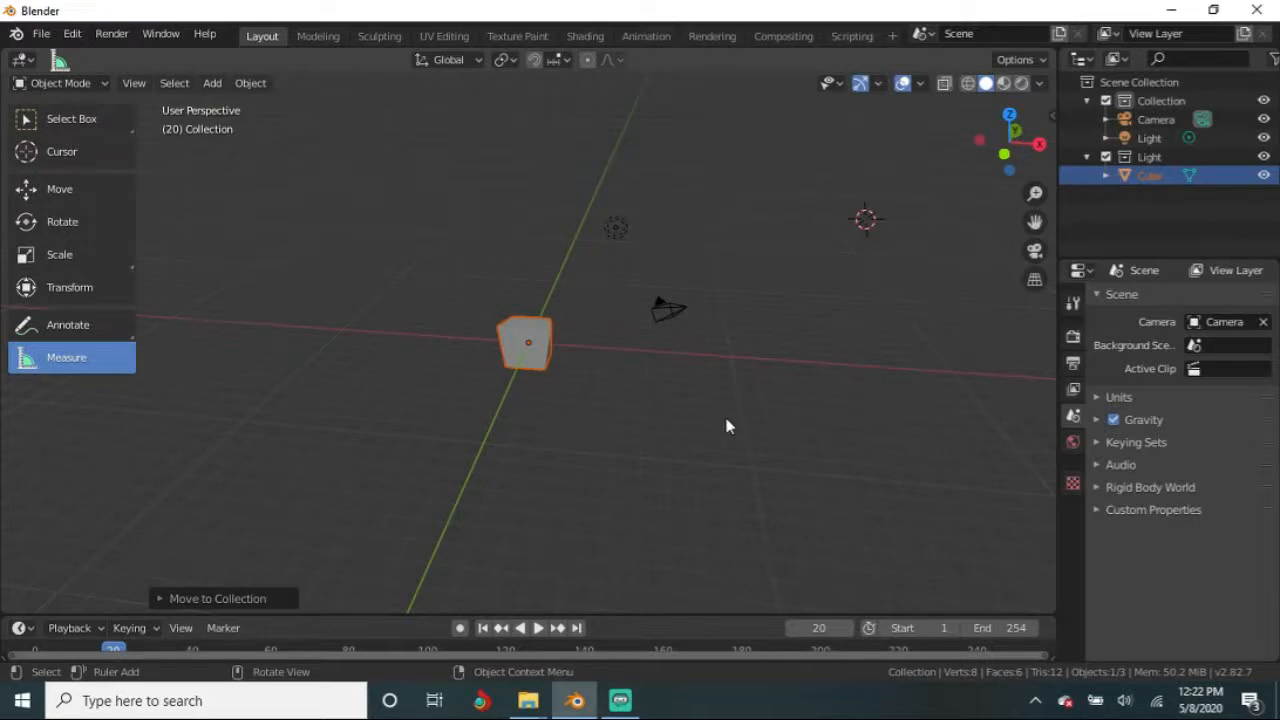
{"action": "double_click", "coordinate": [1150, 176]}
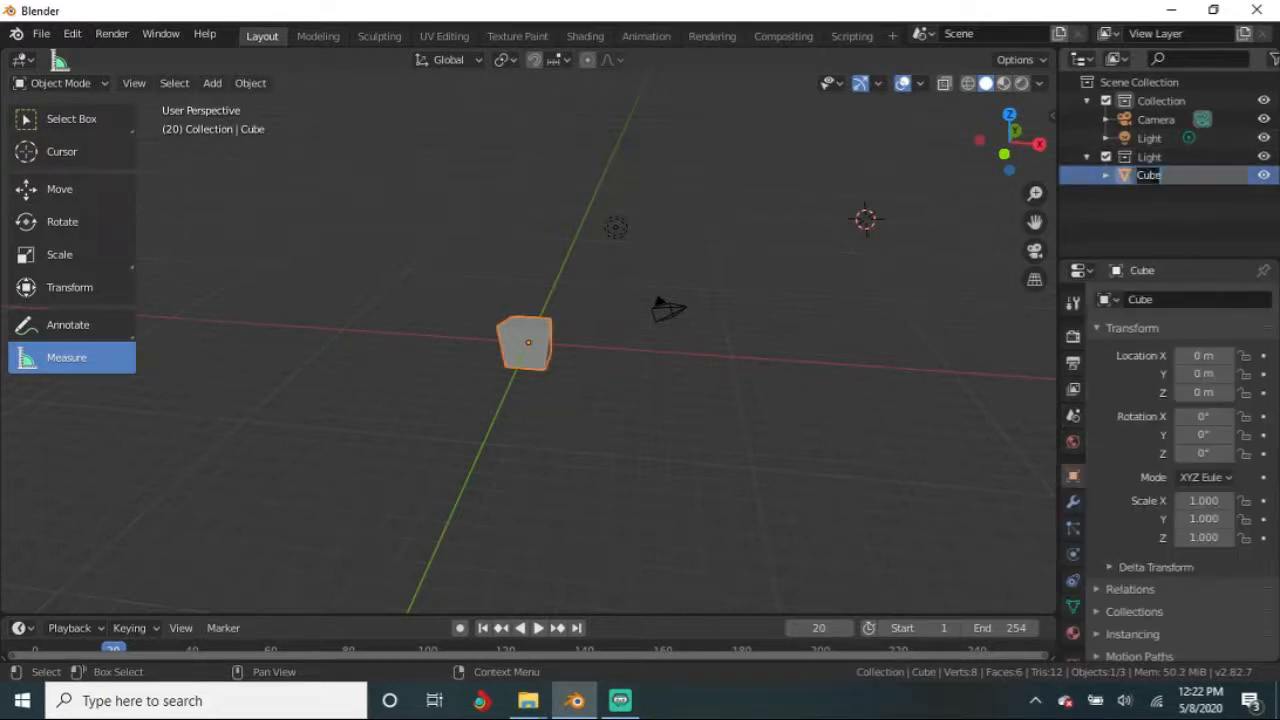
{"action": "key", "text": "Return"}
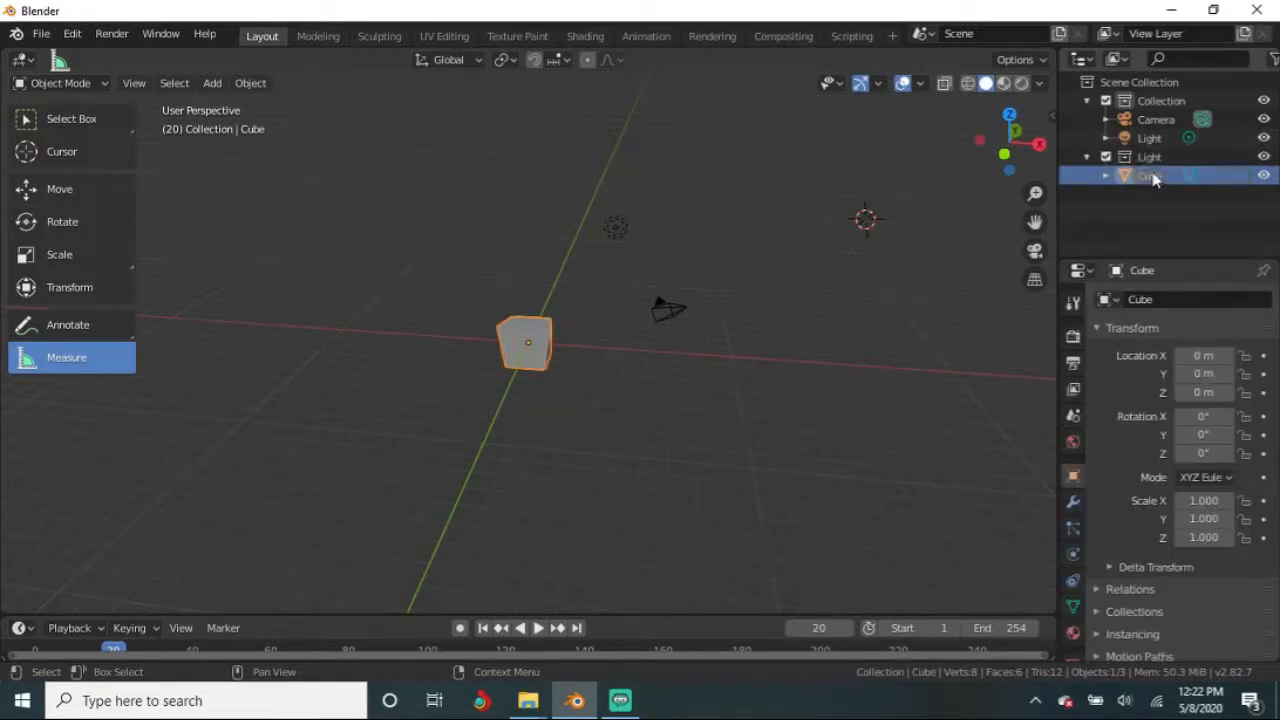
{"action": "middle_click_drag", "start_coordinate": [934, 283], "coordinate": [697, 477]}
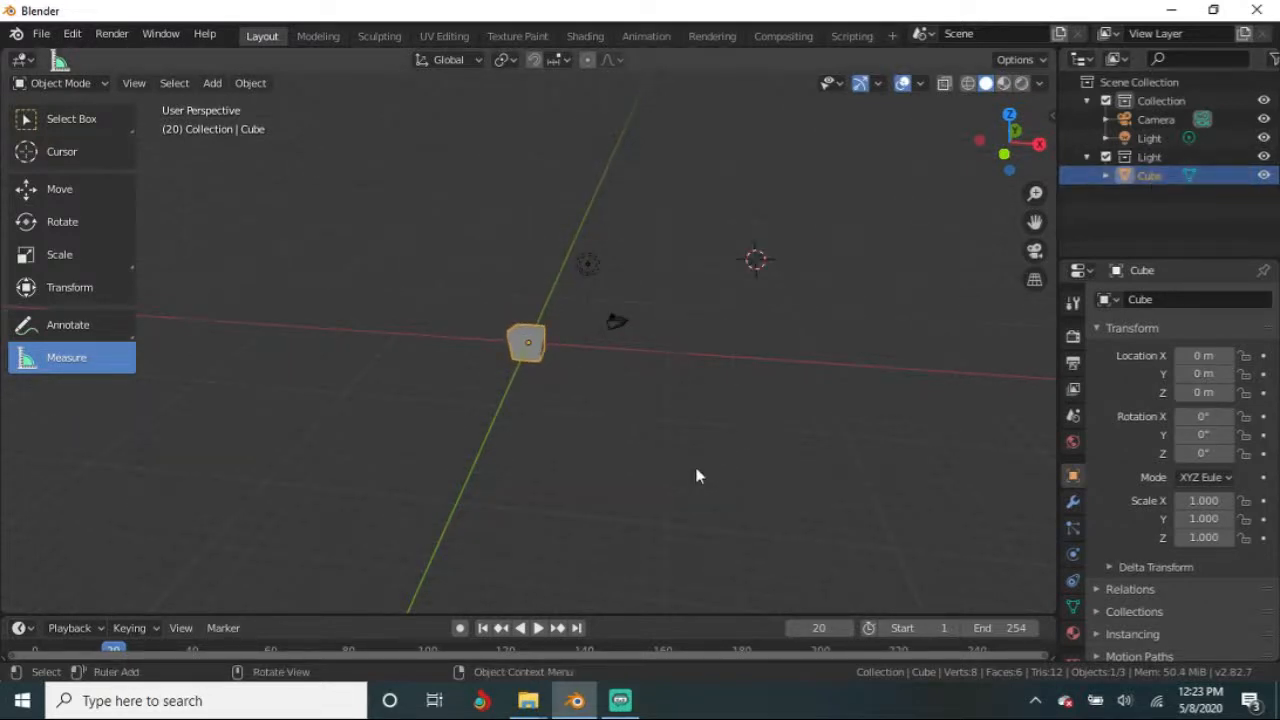
{"action": "middle_click_drag", "start_coordinate": [697, 477], "coordinate": [637, 497]}
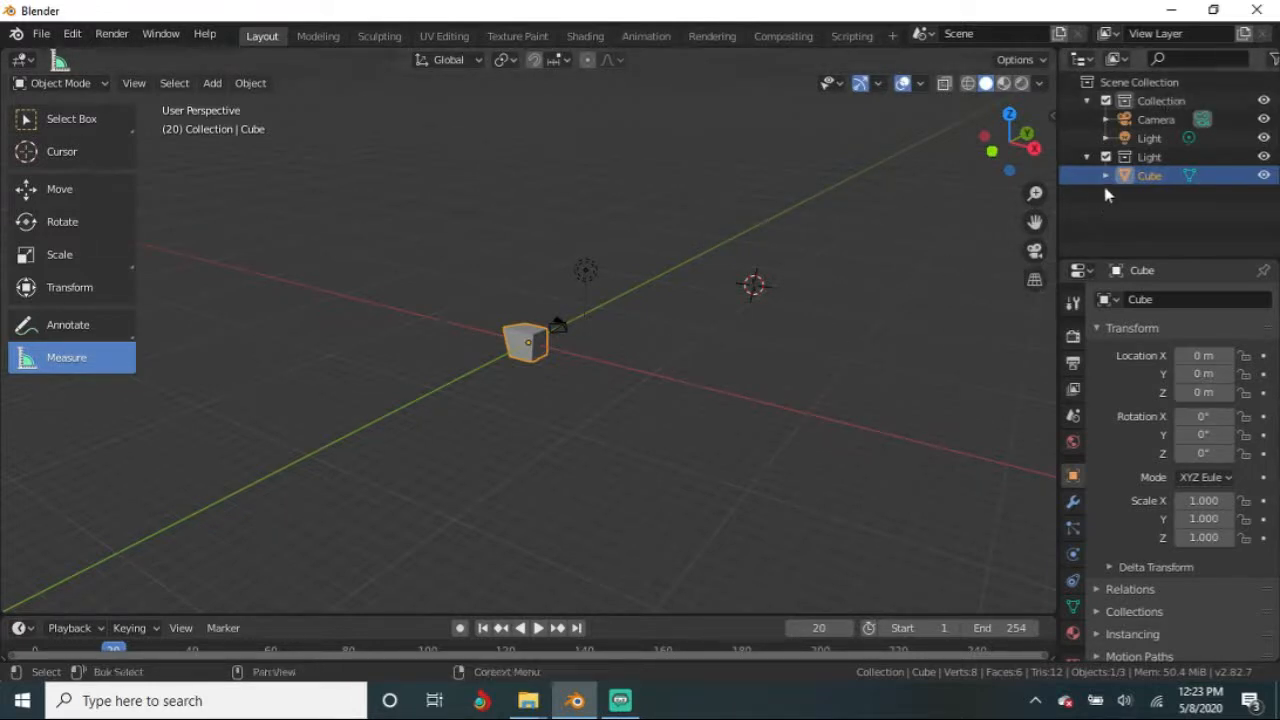
{"action": "middle_click_drag", "start_coordinate": [829, 374], "coordinate": [808, 379]}
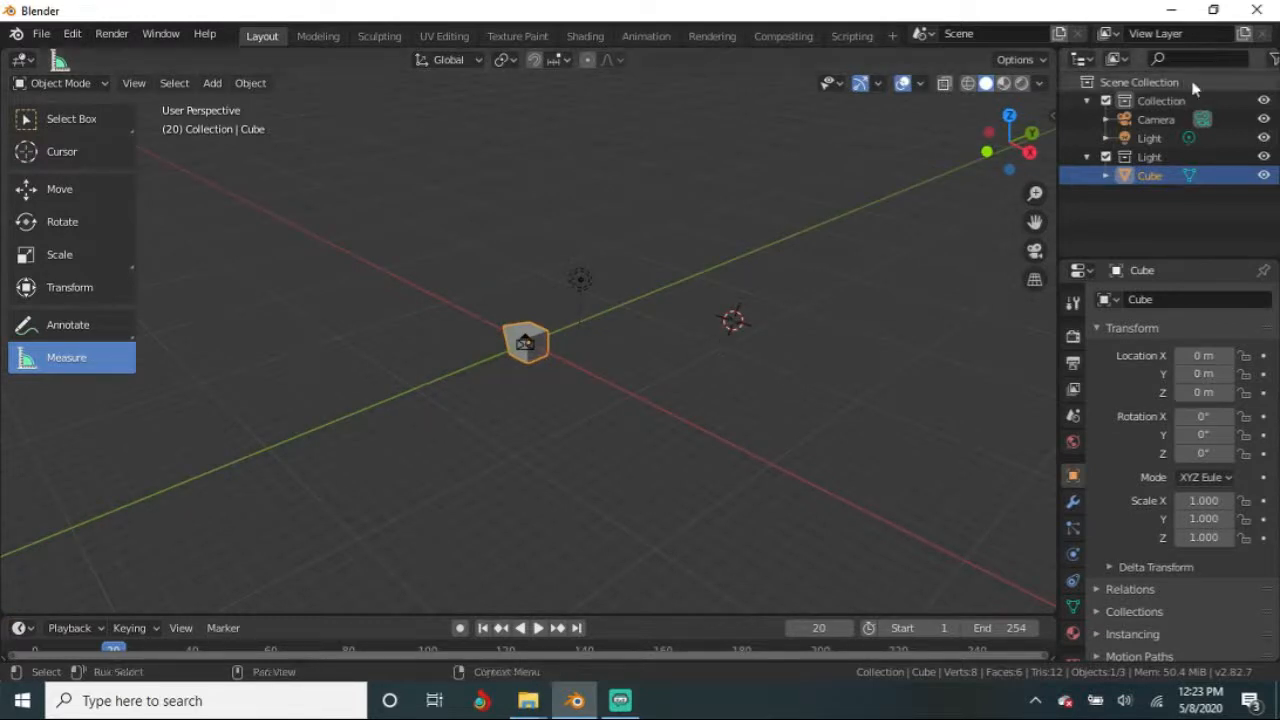
Step: Select the Light object in the outliner and hide it in the viewport
{"action": "left_click", "coordinate": [1263, 139]}
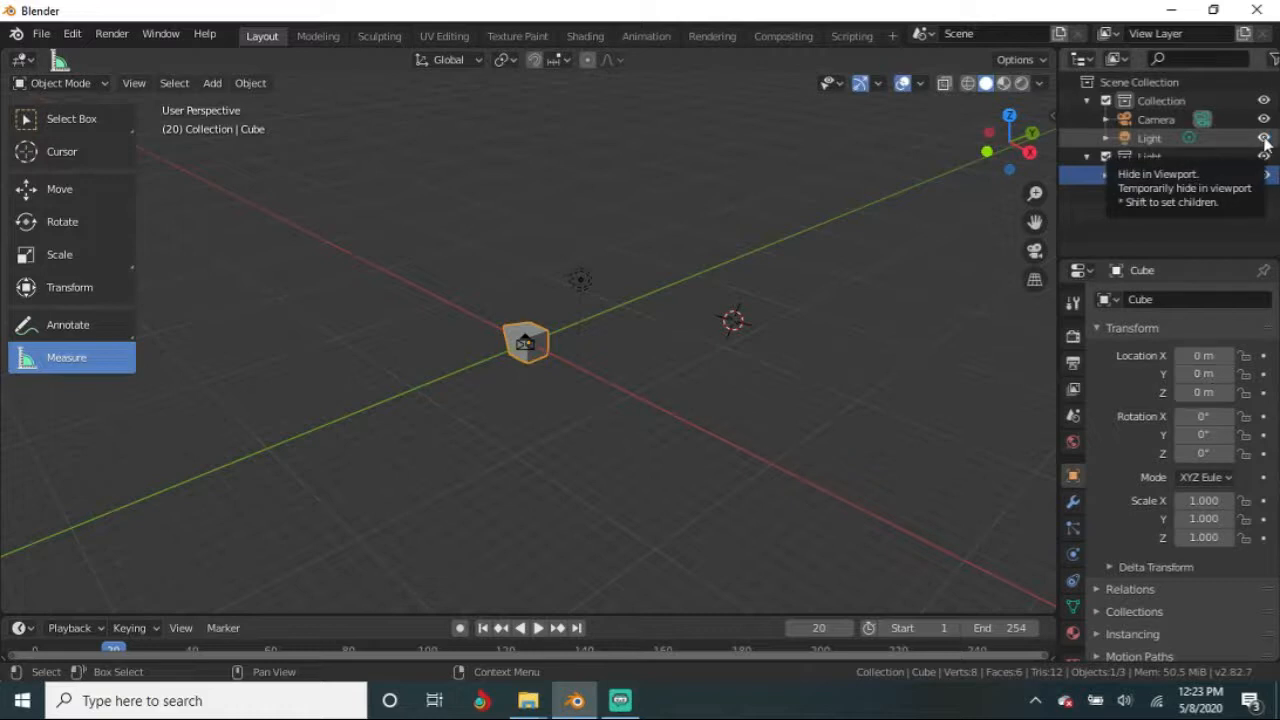
{"action": "left_click", "coordinate": [1264, 139]}
{"action": "left_click", "coordinate": [1264, 139]}
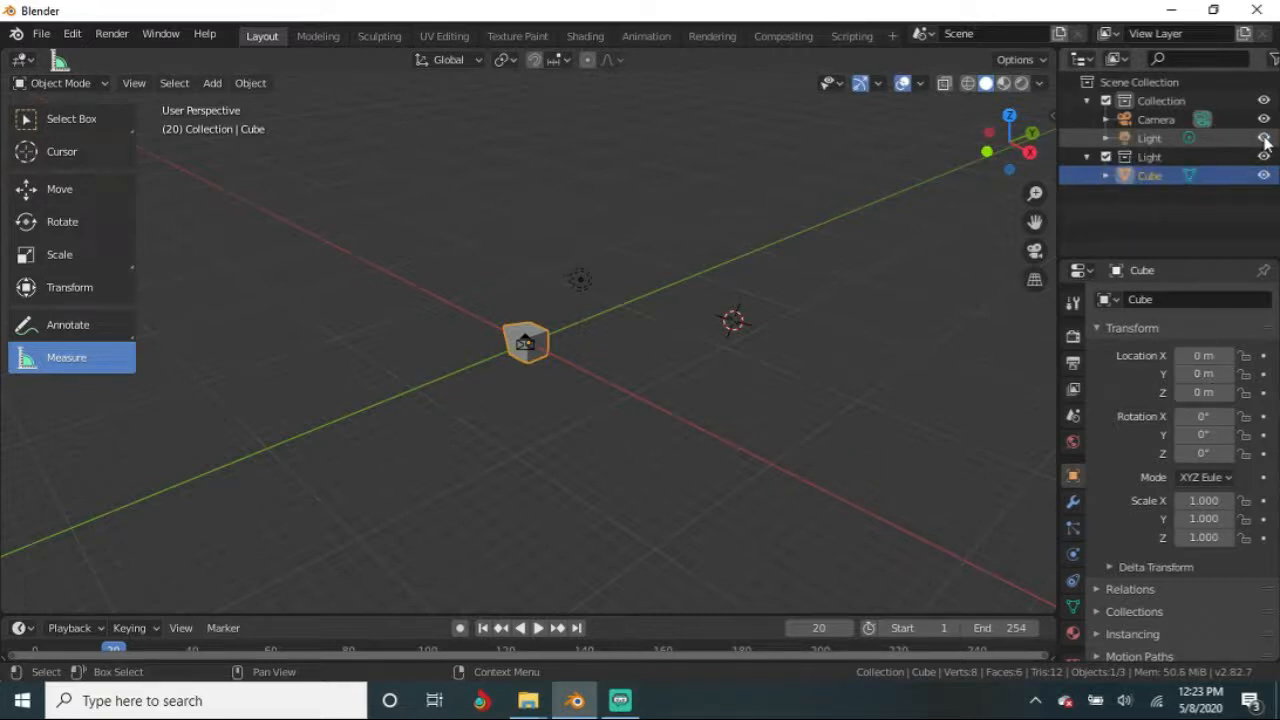
{"action": "left_click", "coordinate": [1150, 138]}
{"action": "left_click", "coordinate": [1264, 139]}
{"action": "left_click", "coordinate": [1264, 139]}
{"action": "left_click", "coordinate": [1264, 139]}
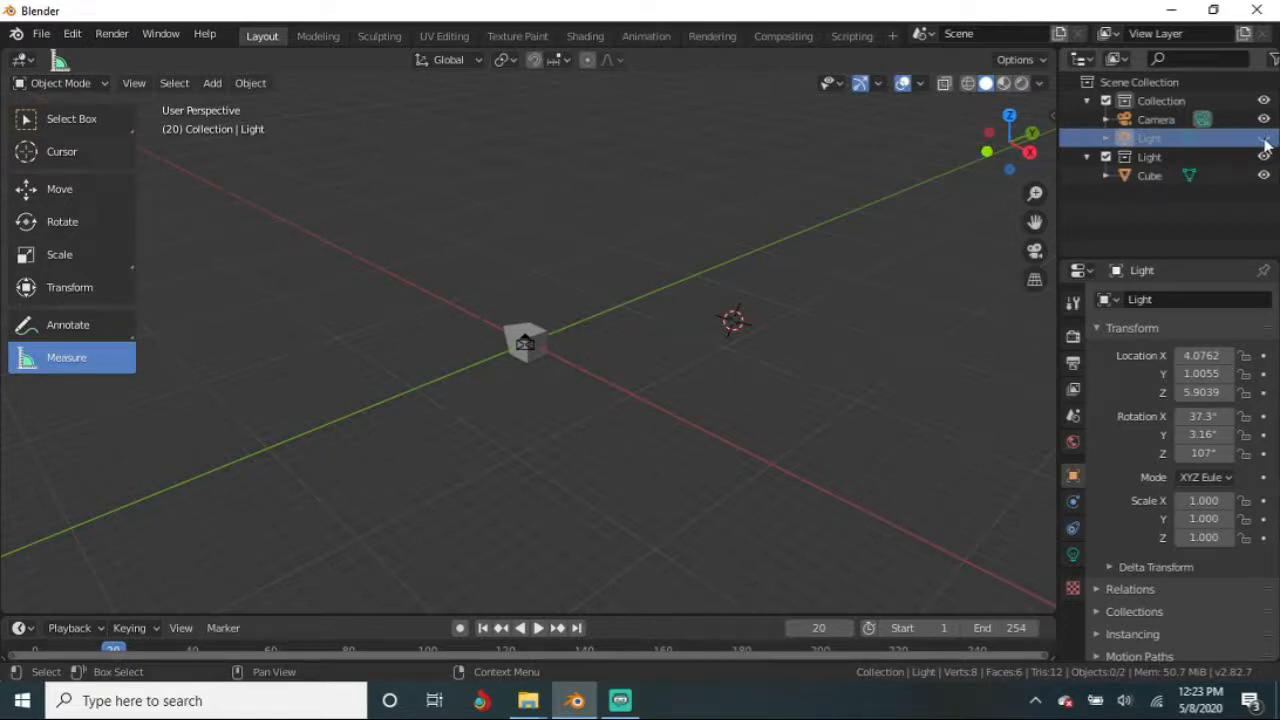
Step: Enlarge the properties editor by raising its upper border and look through its categories from Render to Texture
{"action": "left_click_drag", "start_coordinate": [1144, 258], "coordinate": [1143, 228]}
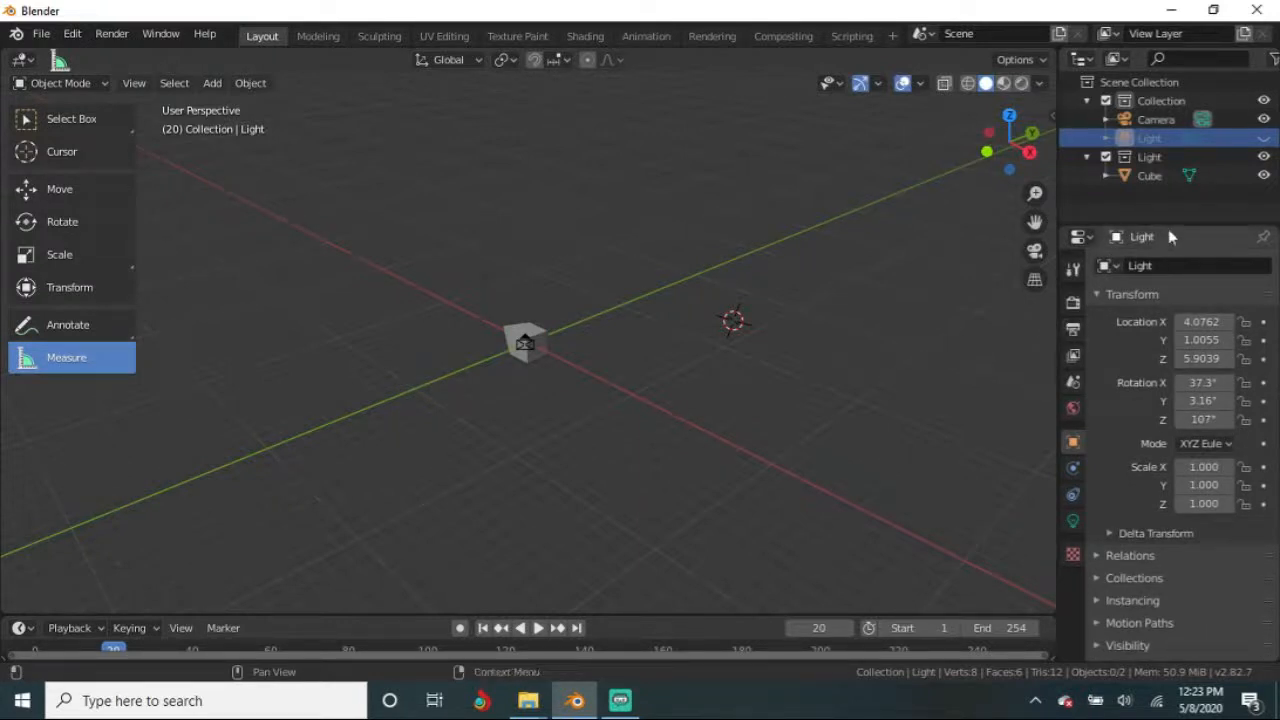
{"action": "left_click_drag", "start_coordinate": [1150, 228], "coordinate": [1168, 160]}
{"action": "left_click", "coordinate": [1073, 240]}
{"action": "left_click", "coordinate": [1073, 266]}
{"action": "left_click", "coordinate": [1073, 293]}
{"action": "left_click", "coordinate": [1073, 318]}
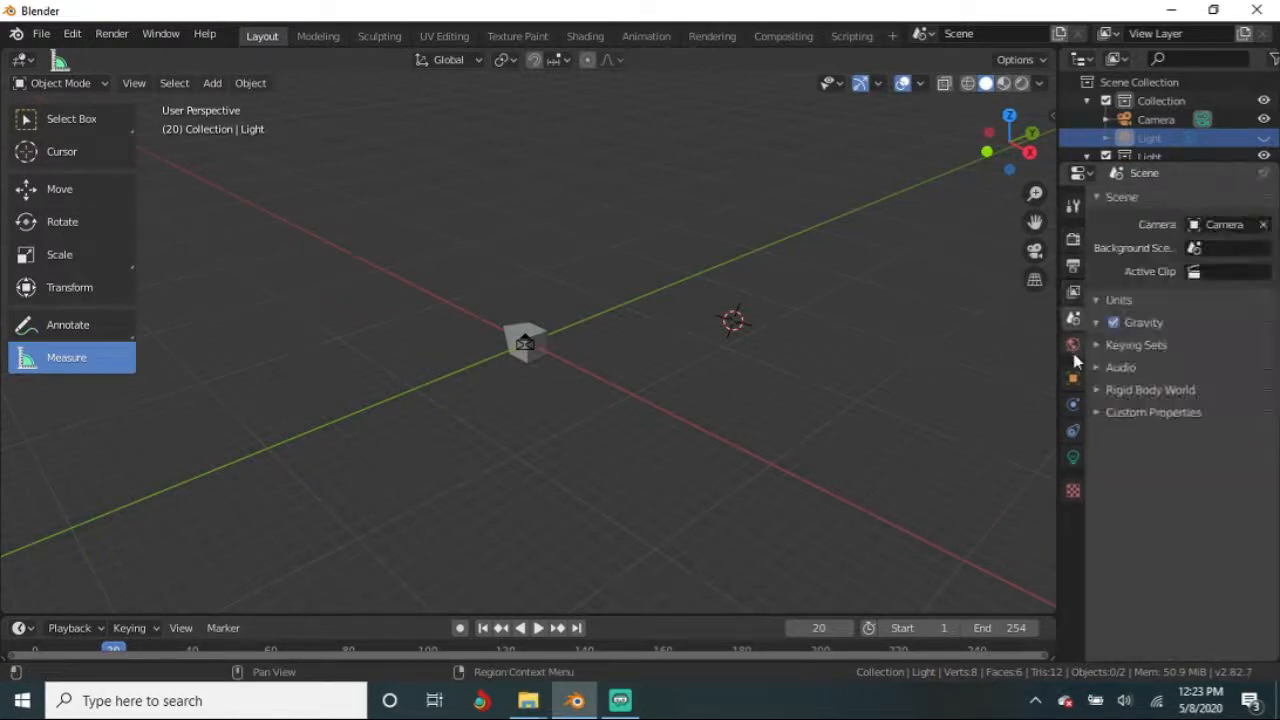
{"action": "left_click", "coordinate": [1073, 344]}
{"action": "left_click", "coordinate": [1074, 380]}
{"action": "left_click", "coordinate": [1073, 404]}
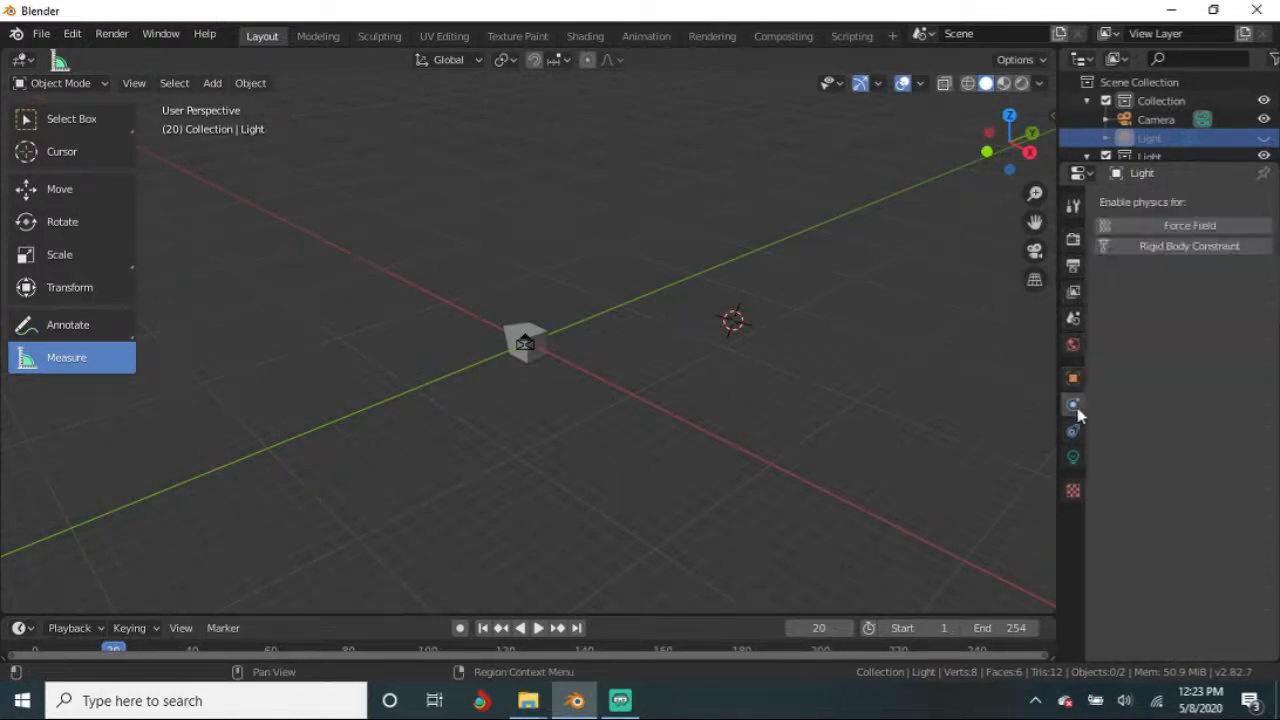
{"action": "left_click", "coordinate": [1073, 431]}
{"action": "left_click", "coordinate": [1074, 457]}
{"action": "left_click", "coordinate": [1073, 490]}
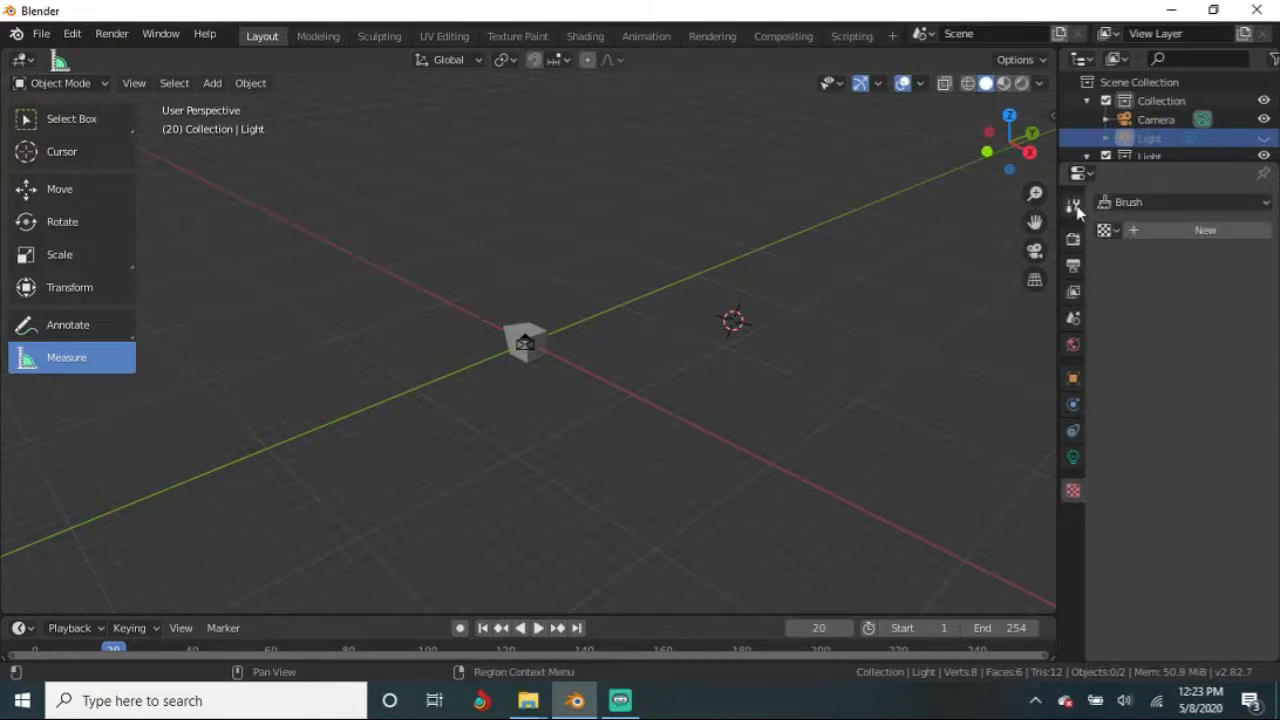
Step: Go through the property categories once more, from Render through Scene, World and Object to Texture
{"action": "left_click", "coordinate": [1073, 240]}
{"action": "left_click", "coordinate": [1073, 266]}
{"action": "left_click", "coordinate": [1073, 291]}
{"action": "left_click", "coordinate": [1074, 318]}
{"action": "left_click", "coordinate": [1073, 344]}
{"action": "left_click", "coordinate": [1073, 377]}
{"action": "left_click", "coordinate": [1073, 403]}
{"action": "left_click", "coordinate": [1073, 457]}
{"action": "left_click", "coordinate": [1073, 490]}
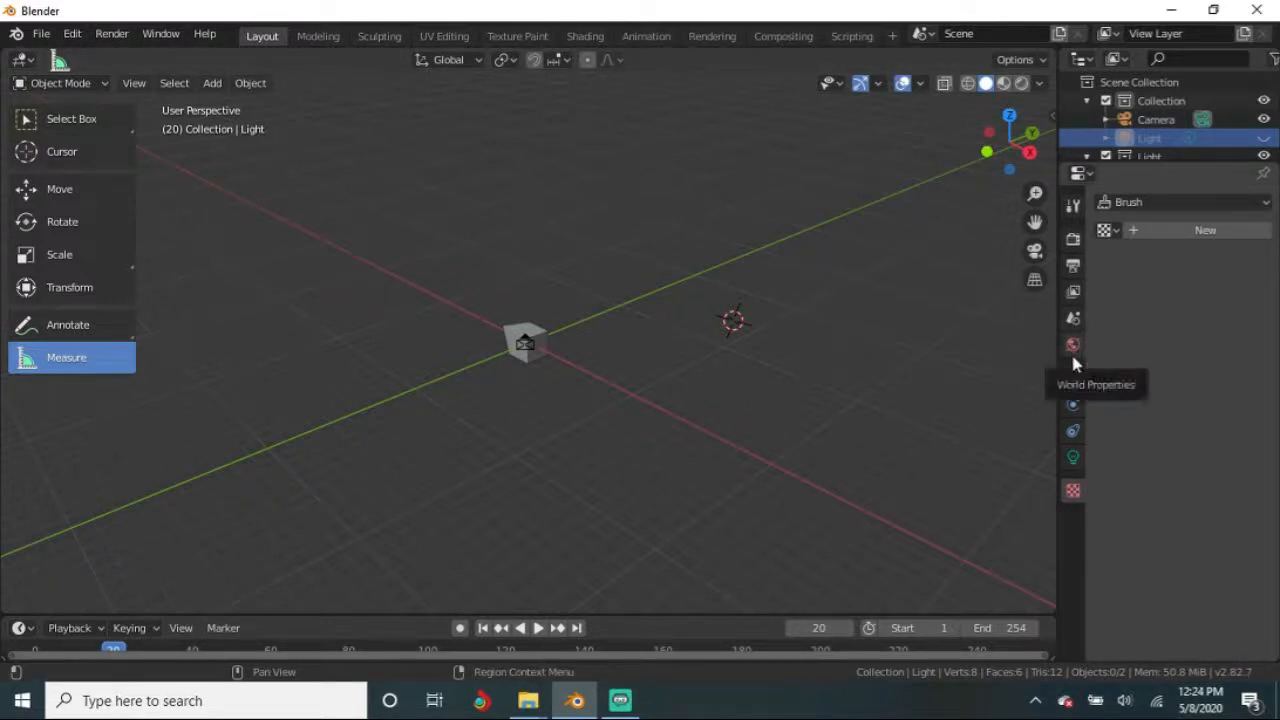
Step: Switch the render engine to Cycles in the render properties and set it back to Eevee
{"action": "left_click", "coordinate": [1073, 242]}
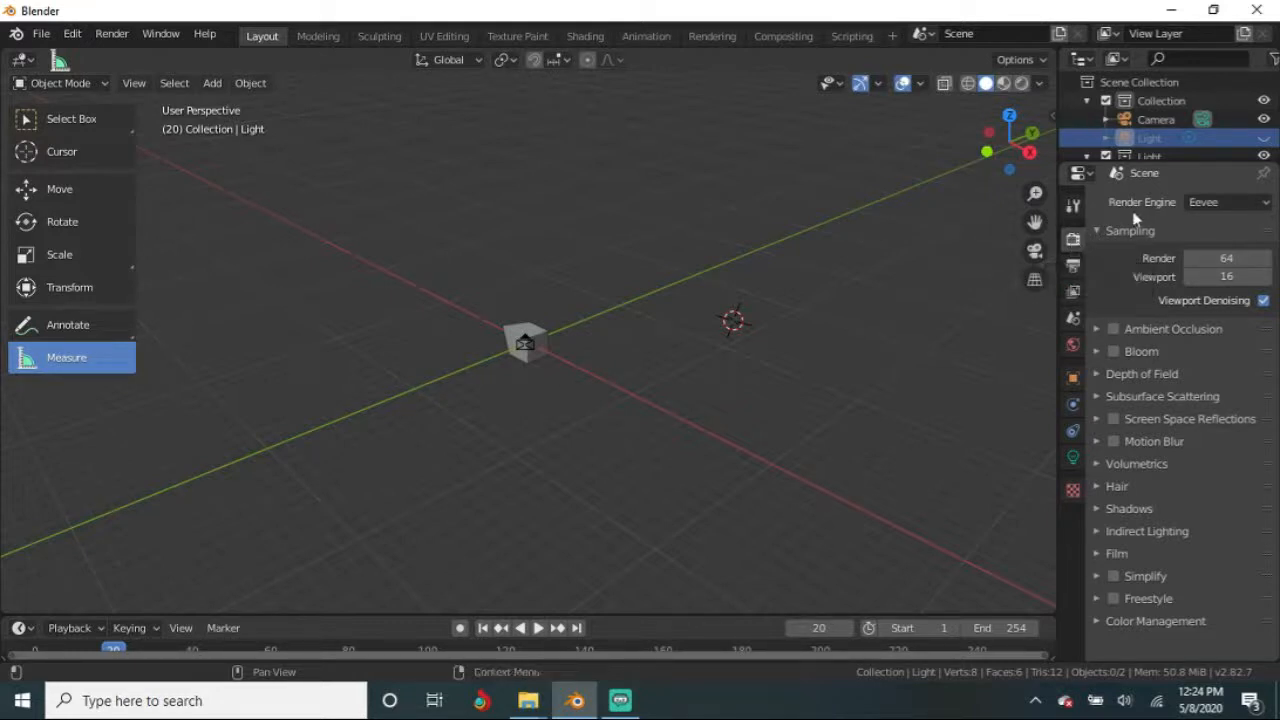
{"action": "left_click", "coordinate": [1206, 205]}
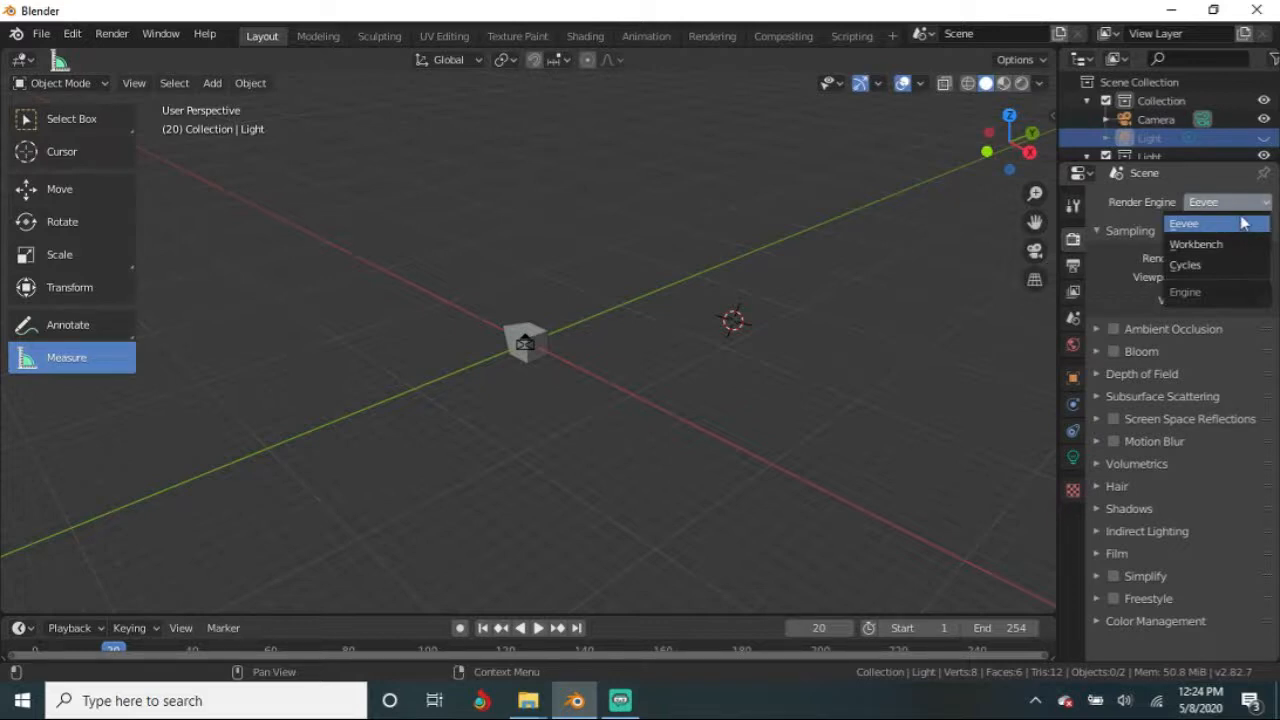
{"action": "left_click", "coordinate": [1208, 265]}
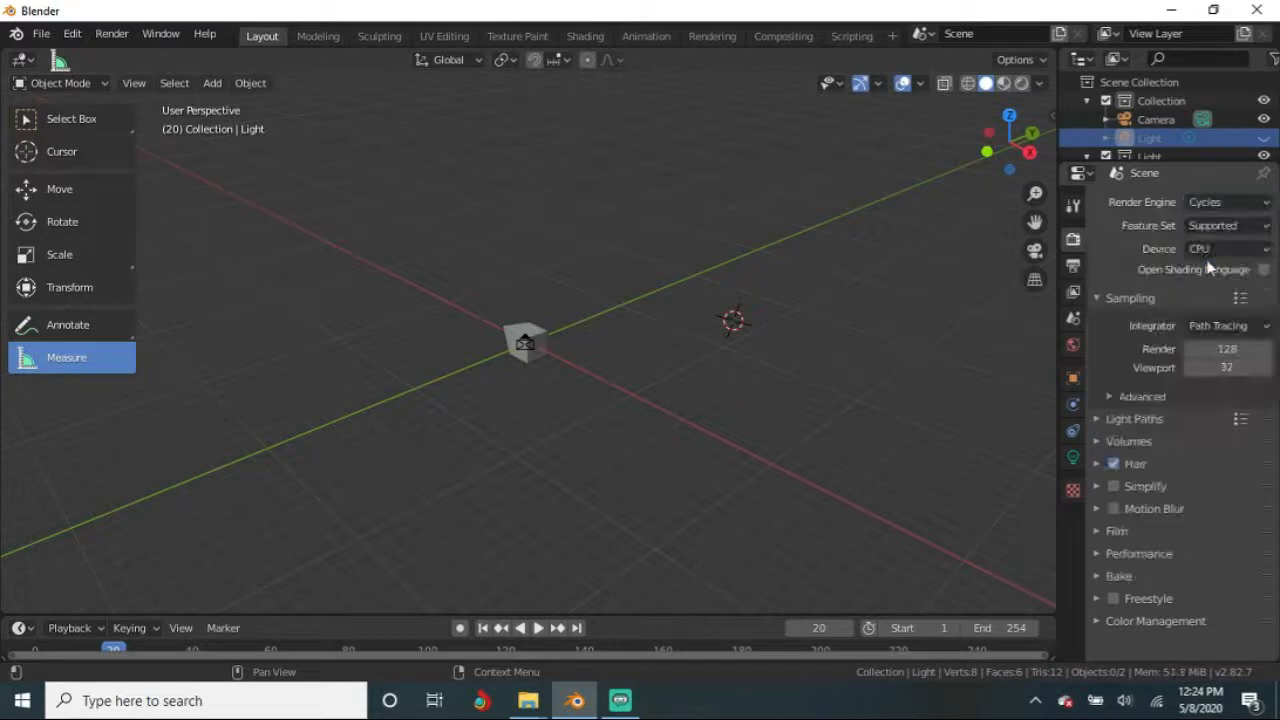
{"action": "left_click", "coordinate": [1208, 203]}
{"action": "left_click", "coordinate": [1184, 224]}
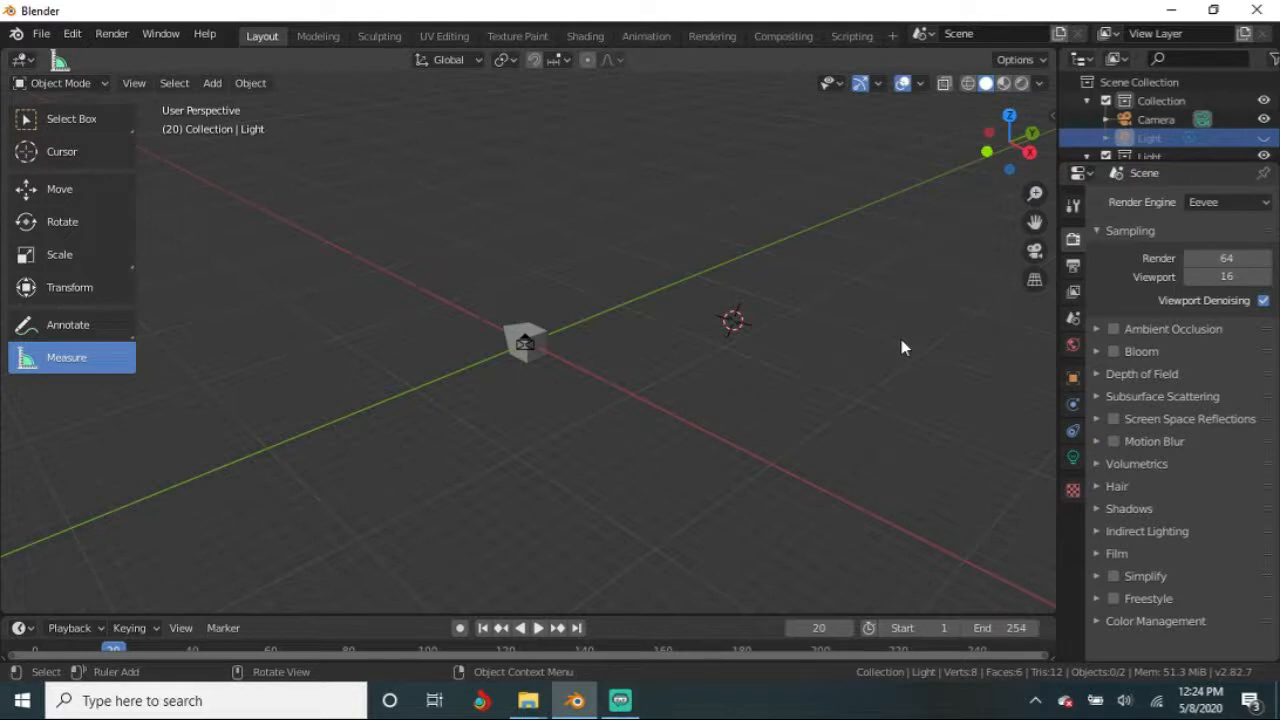
Step: Toggle Bloom on and off, and expand and collapse the Hair render settings
{"action": "left_click", "coordinate": [1113, 352]}
{"action": "left_click", "coordinate": [1113, 355]}
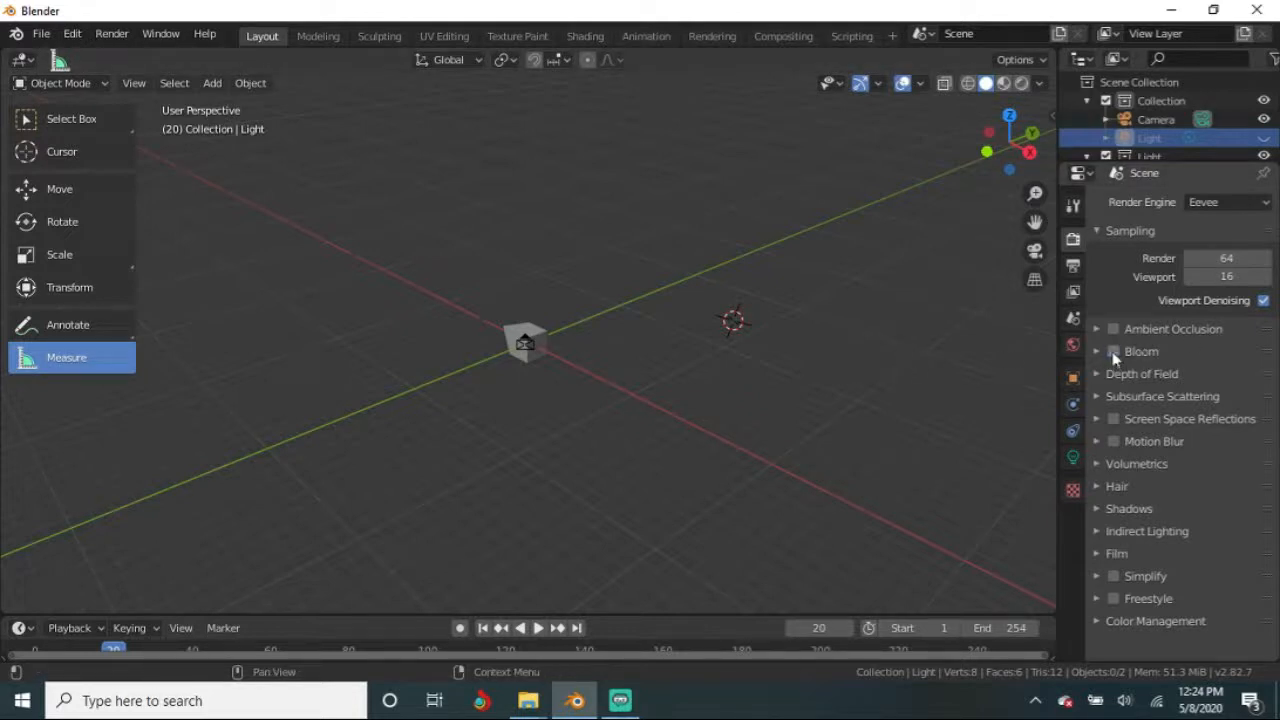
{"action": "left_click", "coordinate": [1114, 355]}
{"action": "left_click", "coordinate": [1126, 487]}
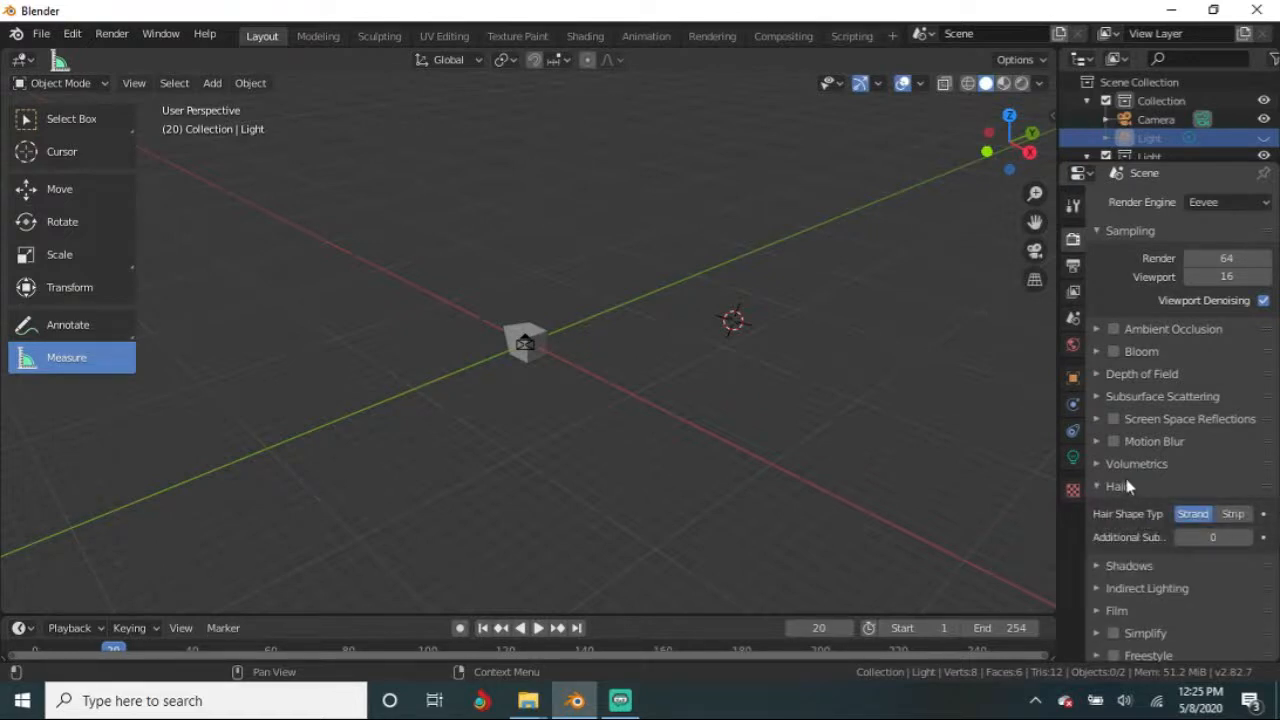
{"action": "left_click", "coordinate": [1126, 487]}
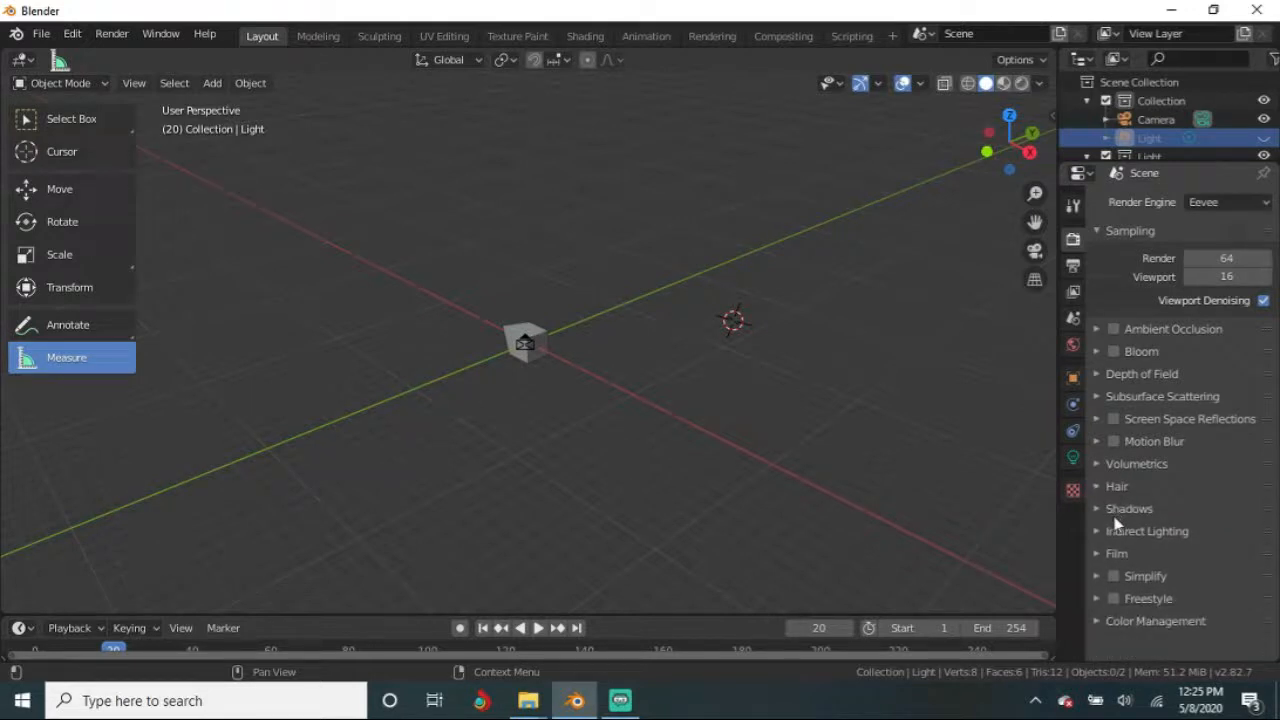
Step: Examine the Shadows and Indirect Lighting render settings and collapse them again
{"action": "middle_click_drag", "start_coordinate": [900, 530], "coordinate": [803, 509]}
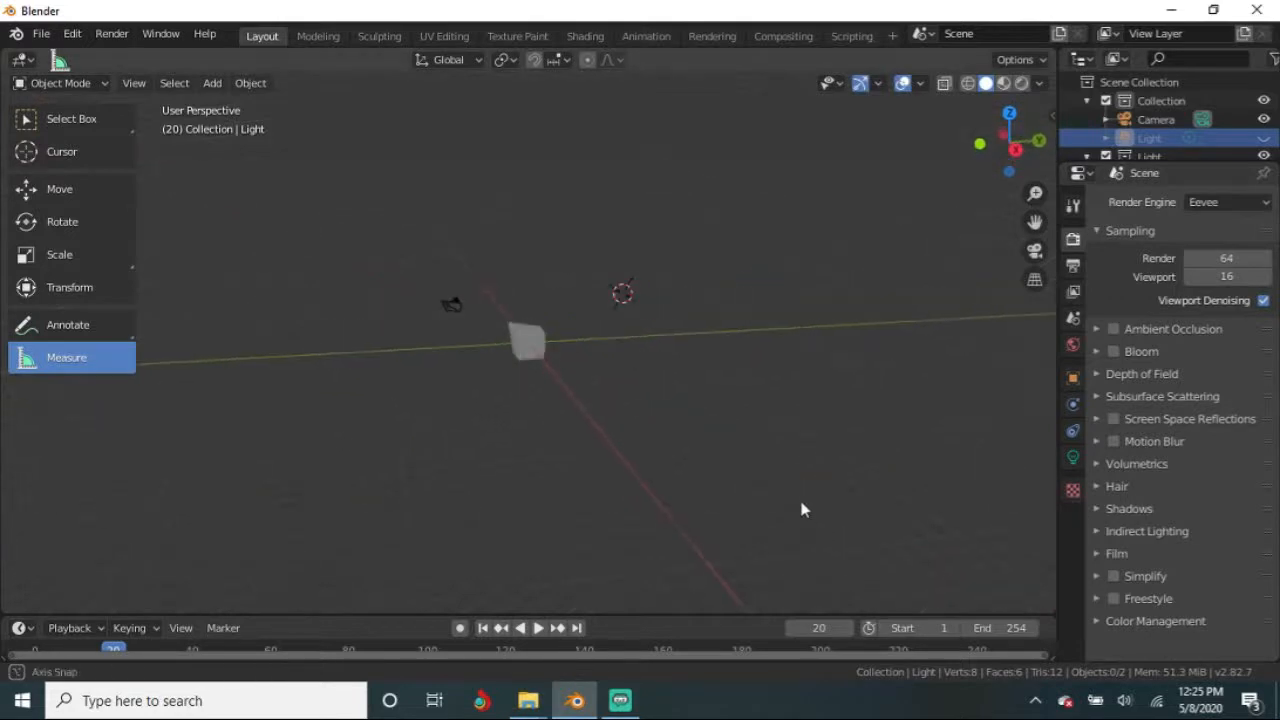
{"action": "left_click", "coordinate": [1133, 510]}
{"action": "left_click", "coordinate": [1133, 510]}
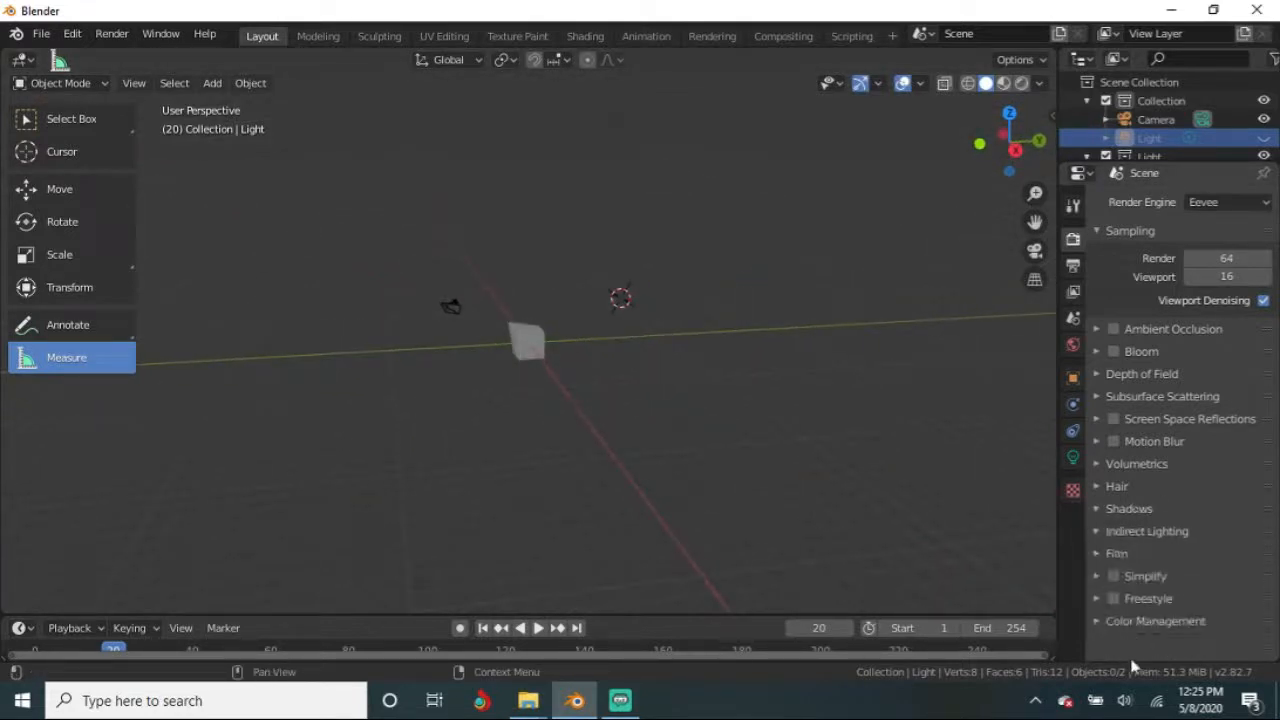
{"action": "left_click", "coordinate": [1136, 535]}
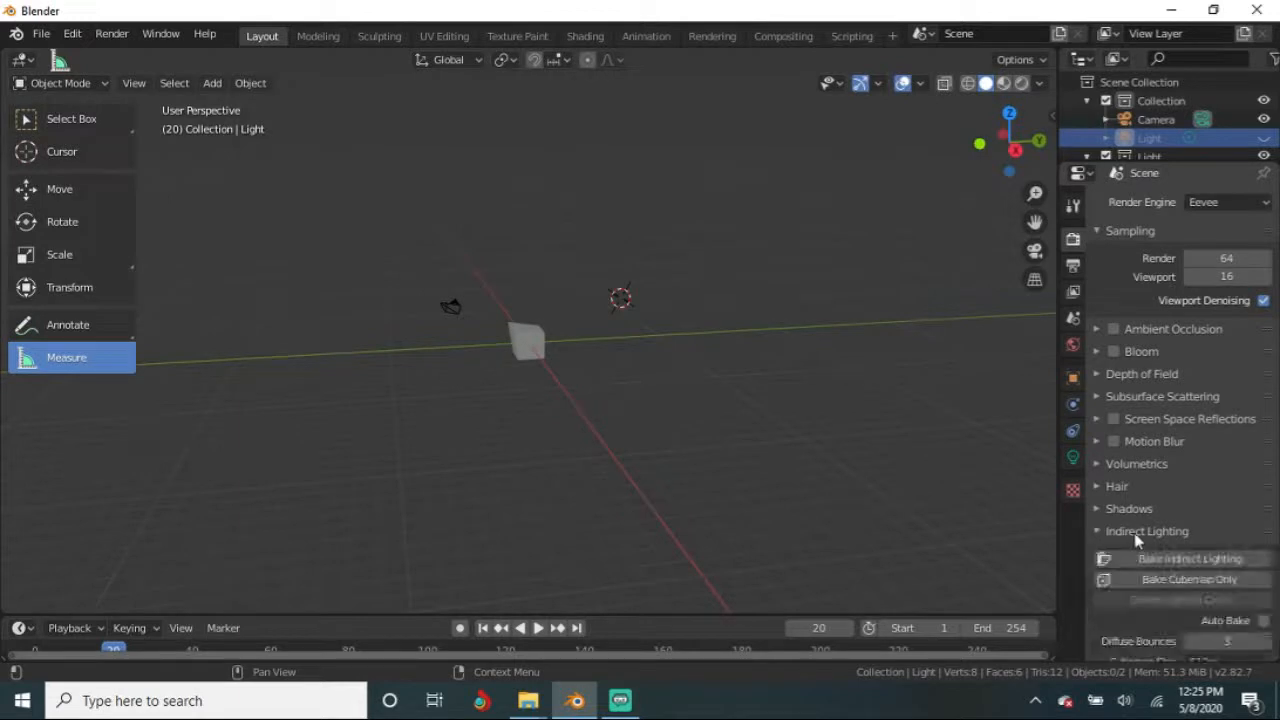
{"action": "scroll", "coordinate": [1150, 541], "scroll_direction": "down", "scroll_amount": 2}
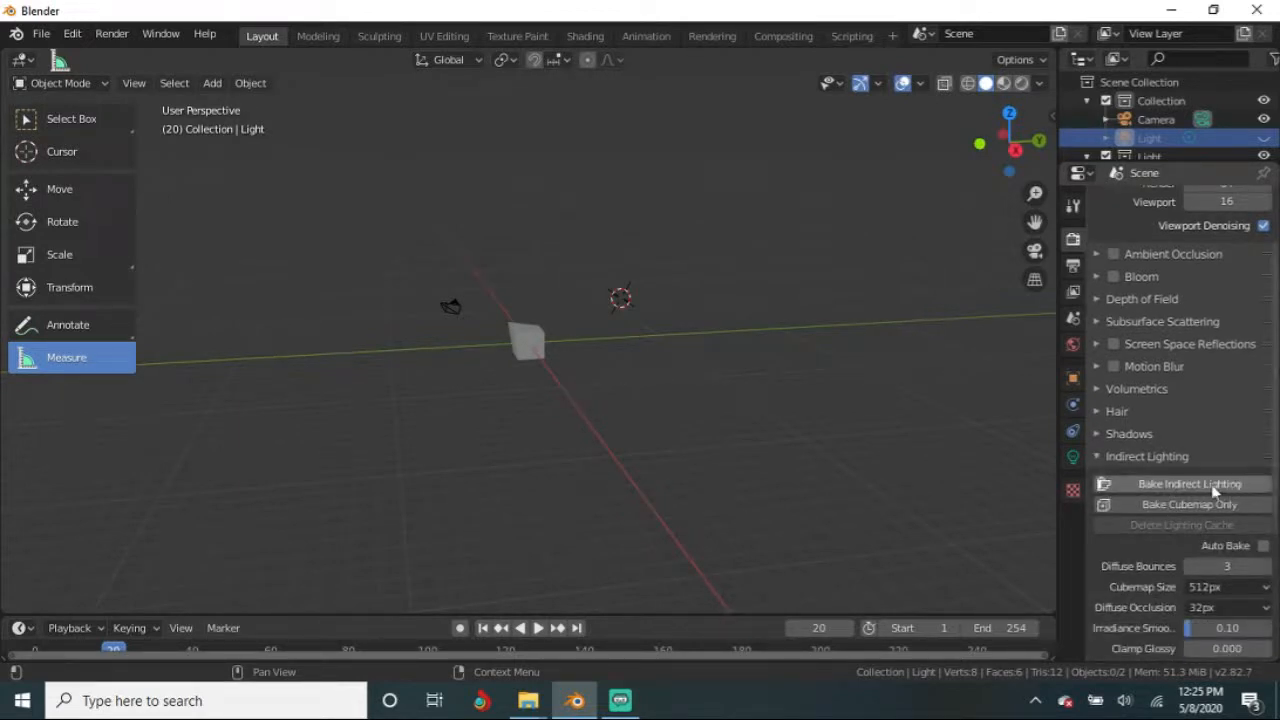
{"action": "left_click", "coordinate": [1142, 456]}
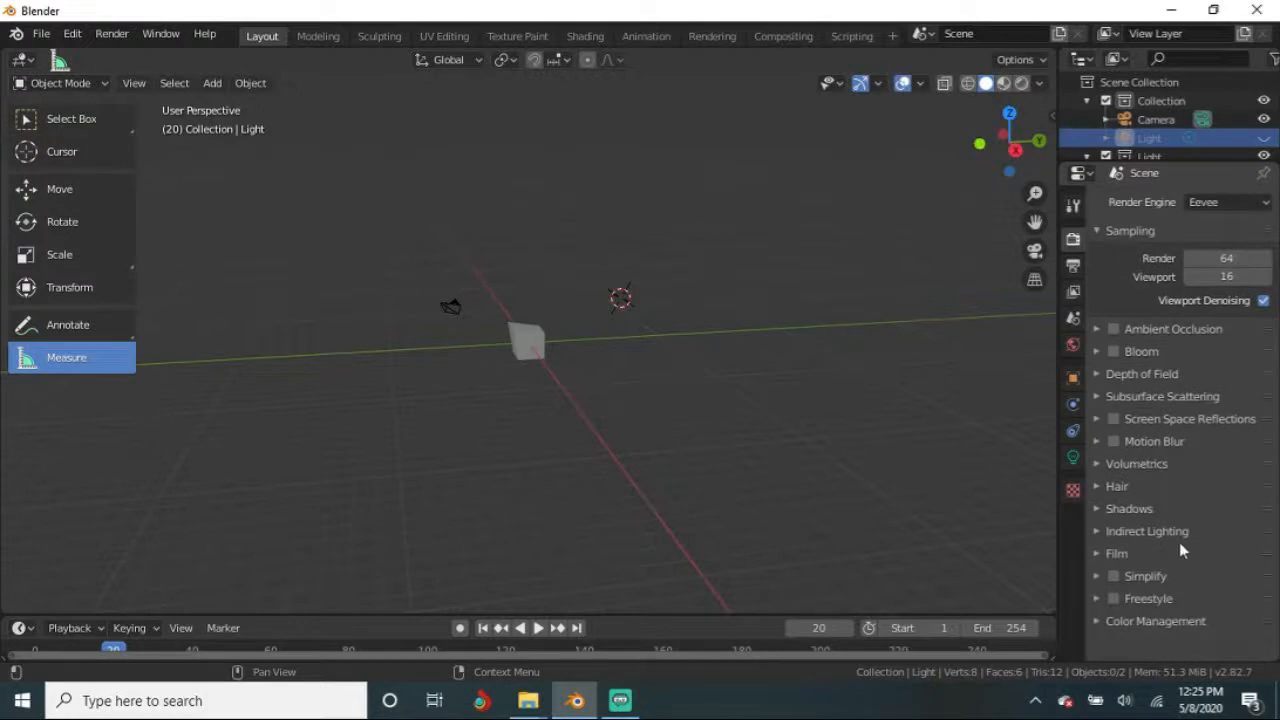
Step: Show the output properties and select the cube in the viewport
{"action": "left_click", "coordinate": [1073, 265]}
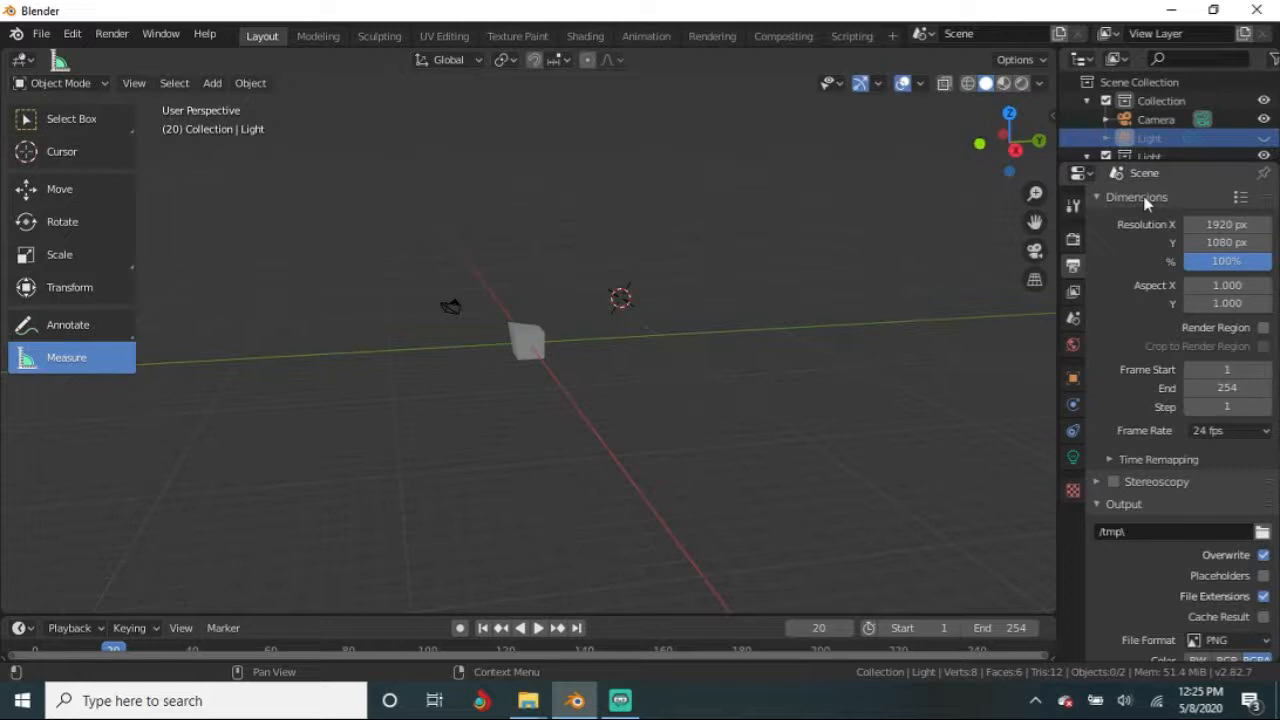
{"action": "left_click", "coordinate": [540, 344]}
{"action": "middle_click_drag", "start_coordinate": [540, 344], "coordinate": [626, 432]}
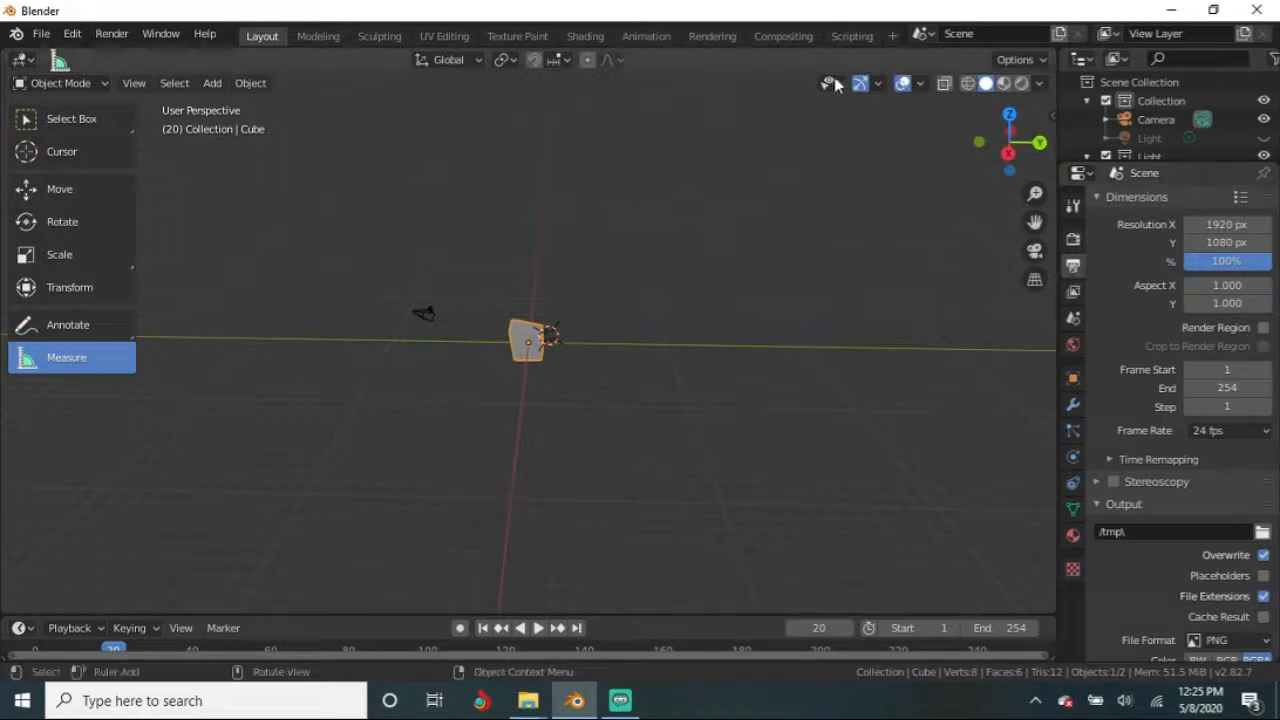
Step: Look at the Rendering workspace and return to the Layout workspace
{"action": "left_click", "coordinate": [712, 36]}
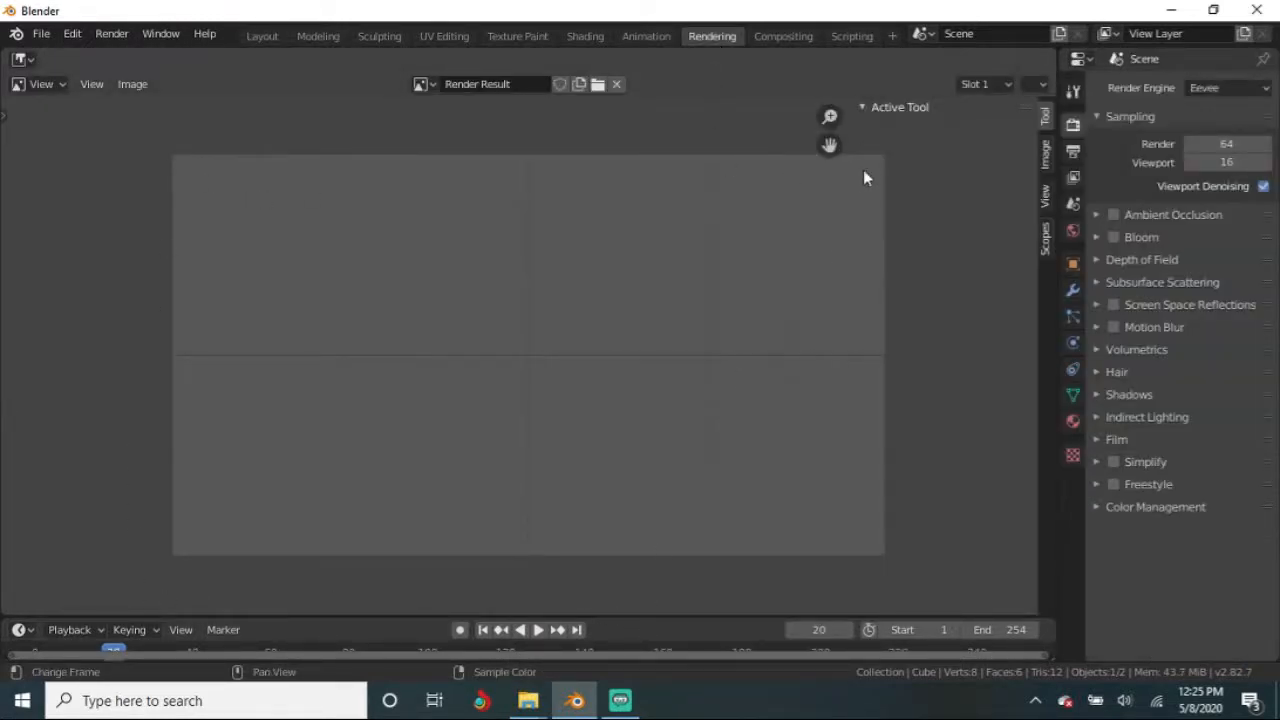
{"action": "left_click", "coordinate": [262, 37]}
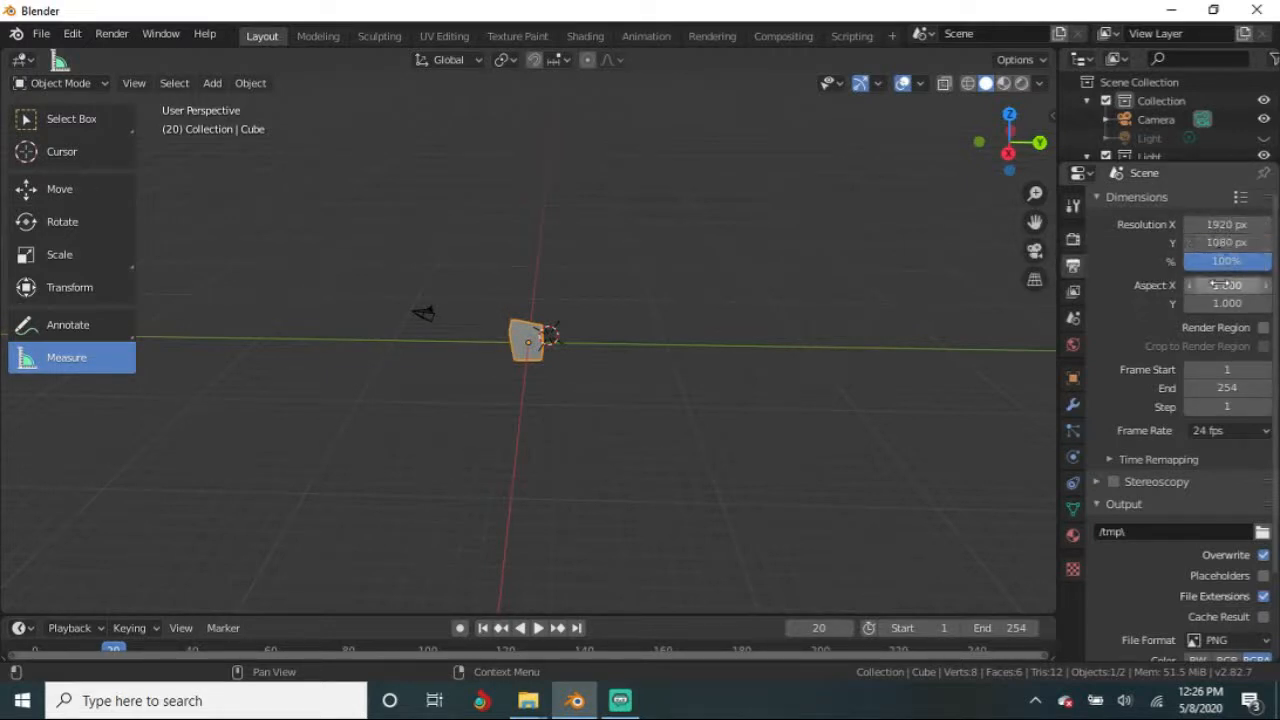
Step: Examine the resolution percentage, frame range and file output settings in the output properties
{"action": "left_click_drag", "start_coordinate": [1242, 261], "coordinate": [1272, 261]}
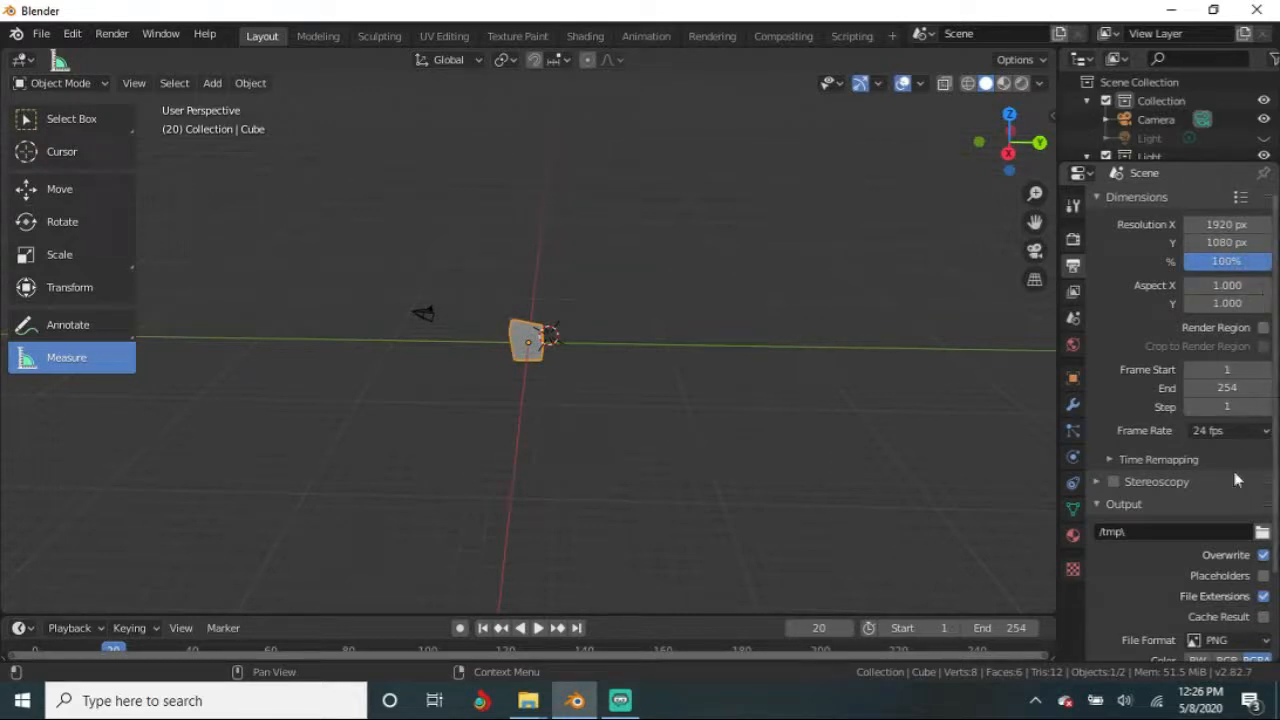
{"action": "scroll", "coordinate": [1234, 482], "scroll_direction": "down", "scroll_amount": 2}
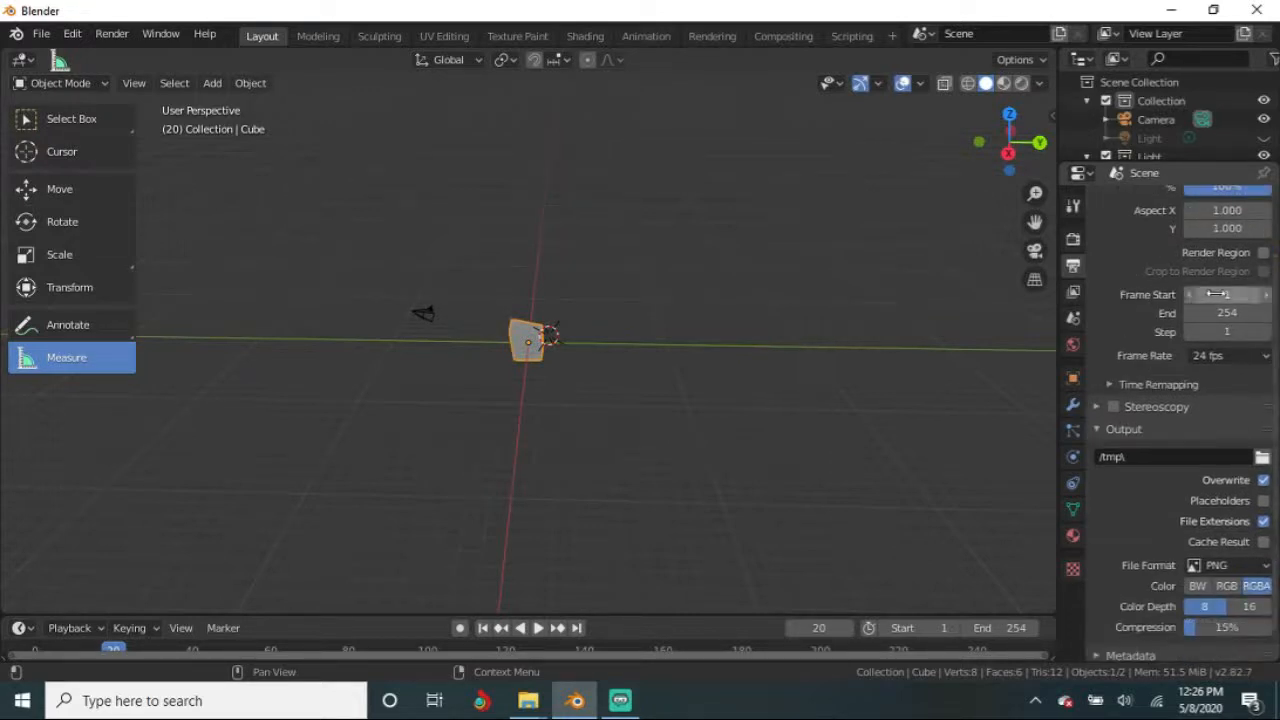
{"action": "scroll", "coordinate": [1196, 500], "scroll_direction": "down", "scroll_amount": 1}
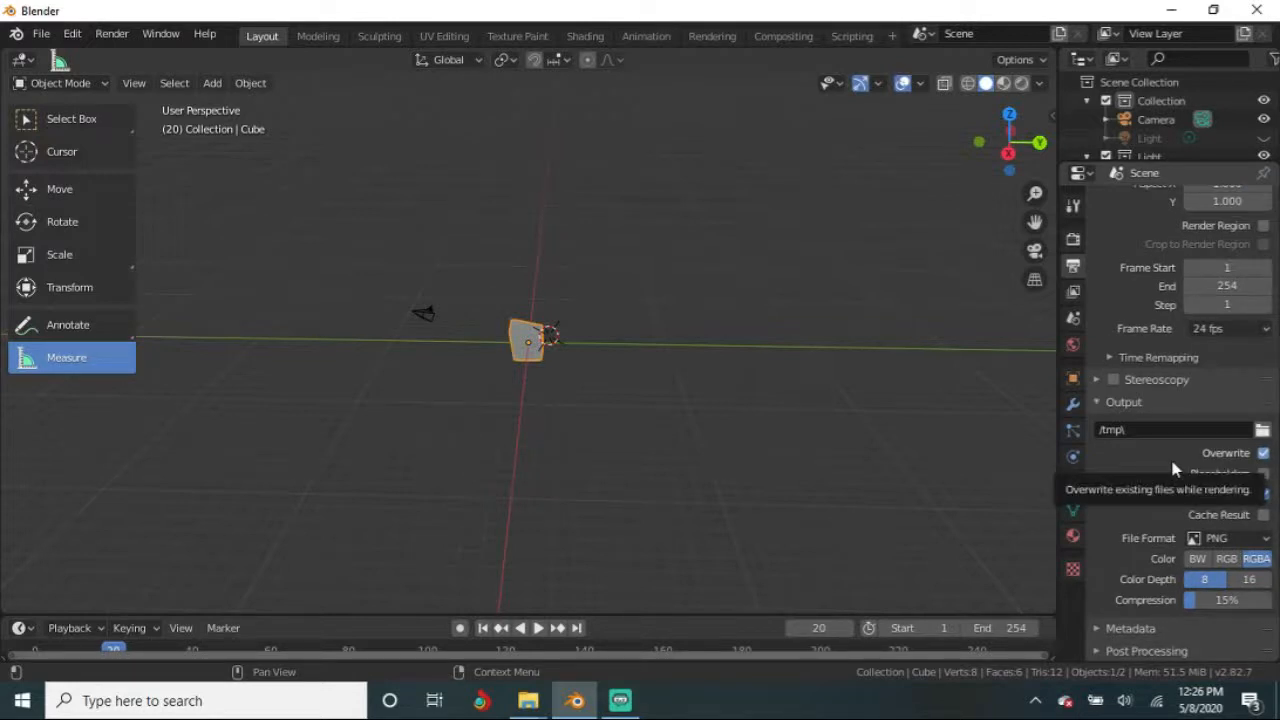
Step: Look through the output file formats and the view layer passes, ending at the scene properties
{"action": "left_click", "coordinate": [1233, 540]}
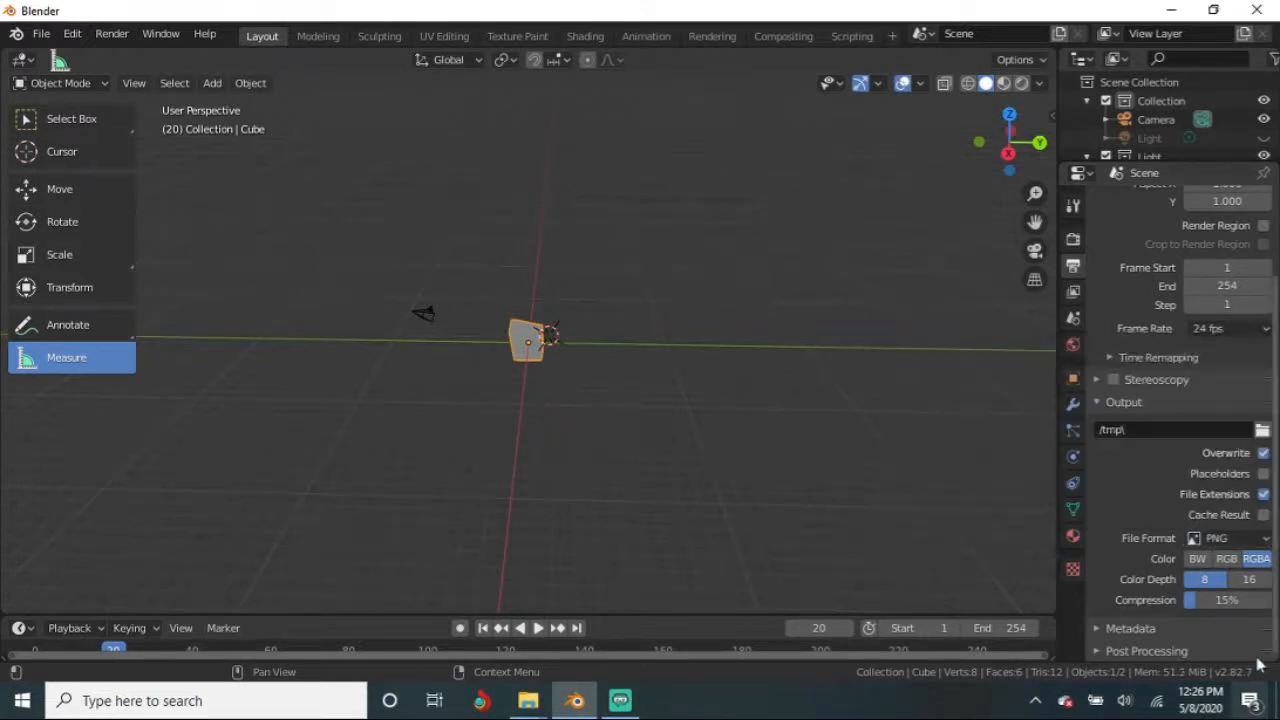
{"action": "left_click", "coordinate": [1074, 292]}
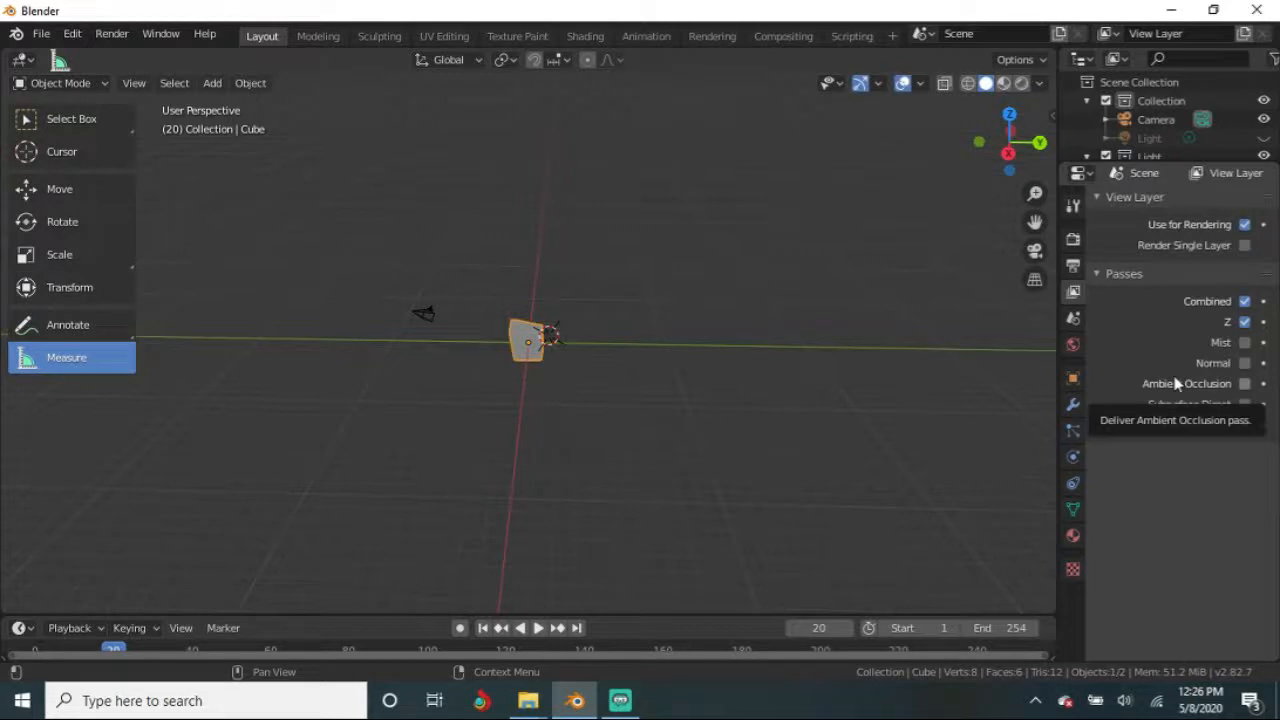
{"action": "left_click", "coordinate": [1073, 320]}
Step: Duplicate the camera and place the copy about 10.8 m from the original
{"action": "middle_click_drag", "start_coordinate": [620, 440], "coordinate": [466, 417]}
{"action": "scroll", "coordinate": [615, 430], "scroll_direction": "up", "scroll_amount": 2}
{"action": "scroll", "coordinate": [615, 430], "scroll_direction": "down", "scroll_amount": 1}
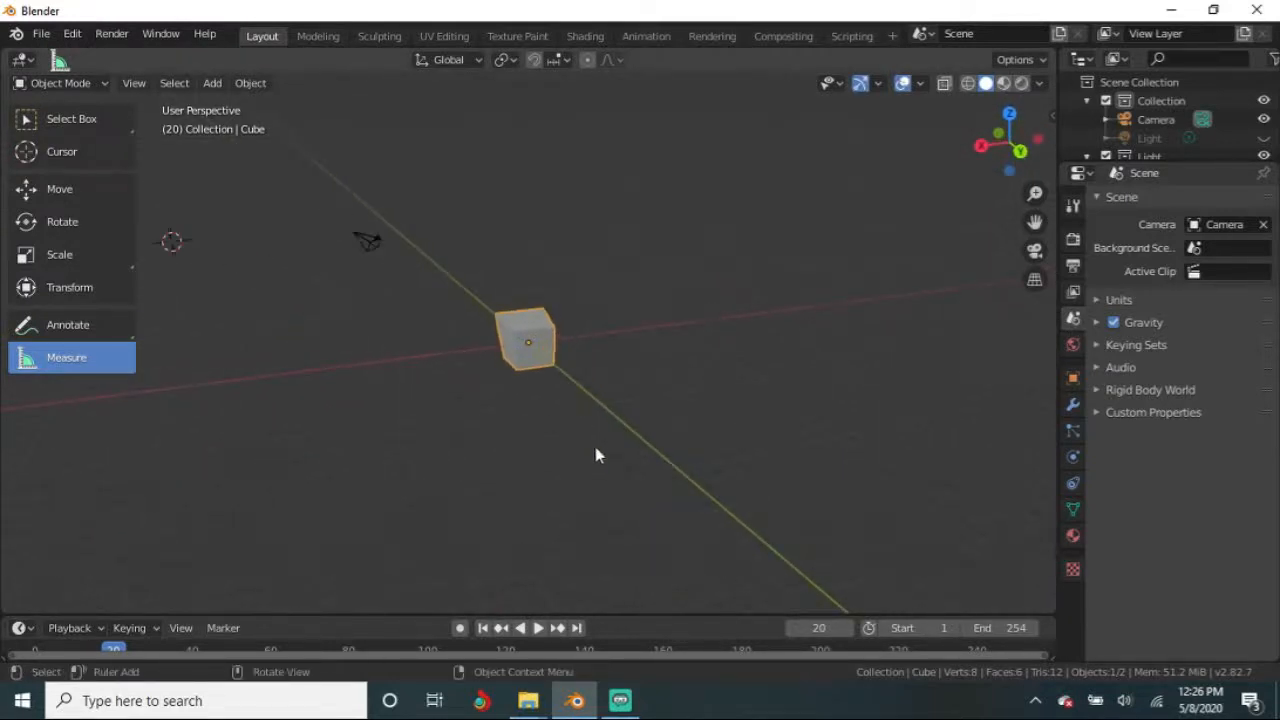
{"action": "left_click", "coordinate": [370, 243]}
{"action": "middle_click_drag", "start_coordinate": [526, 346], "coordinate": [575, 502]}
{"action": "key", "text": "shift+d"}
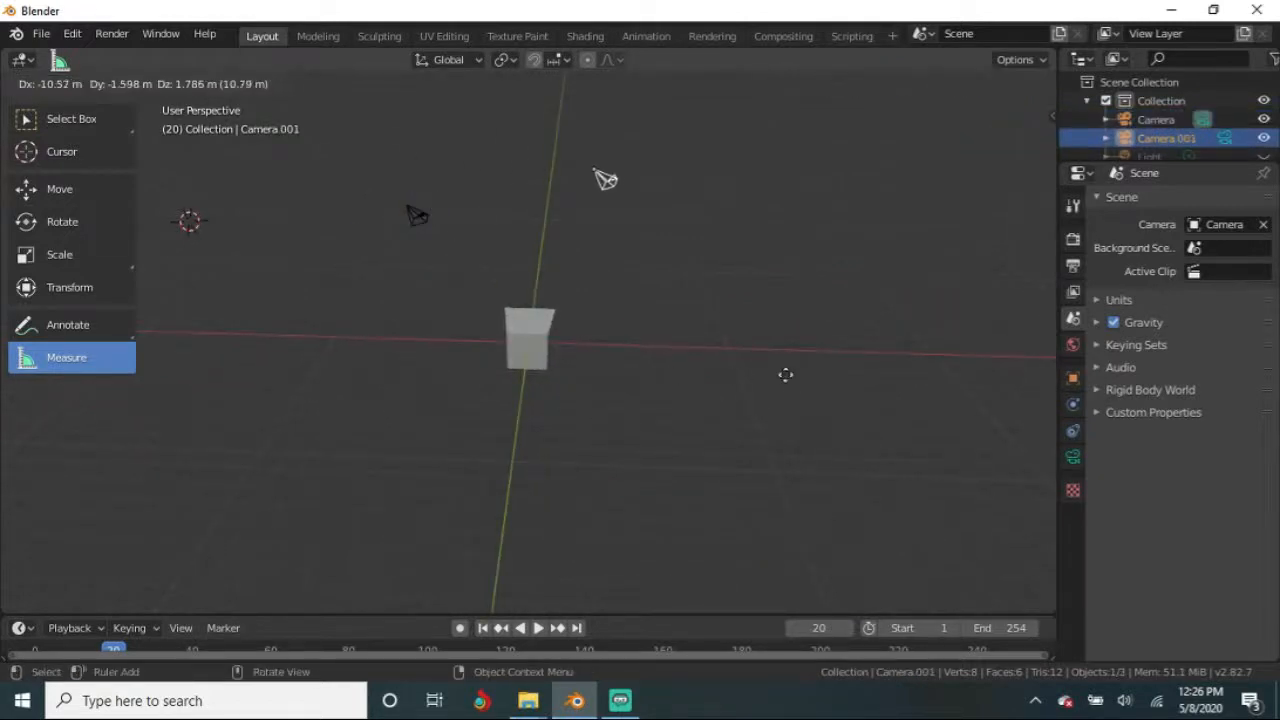
{"action": "left_click", "coordinate": [786, 383]}
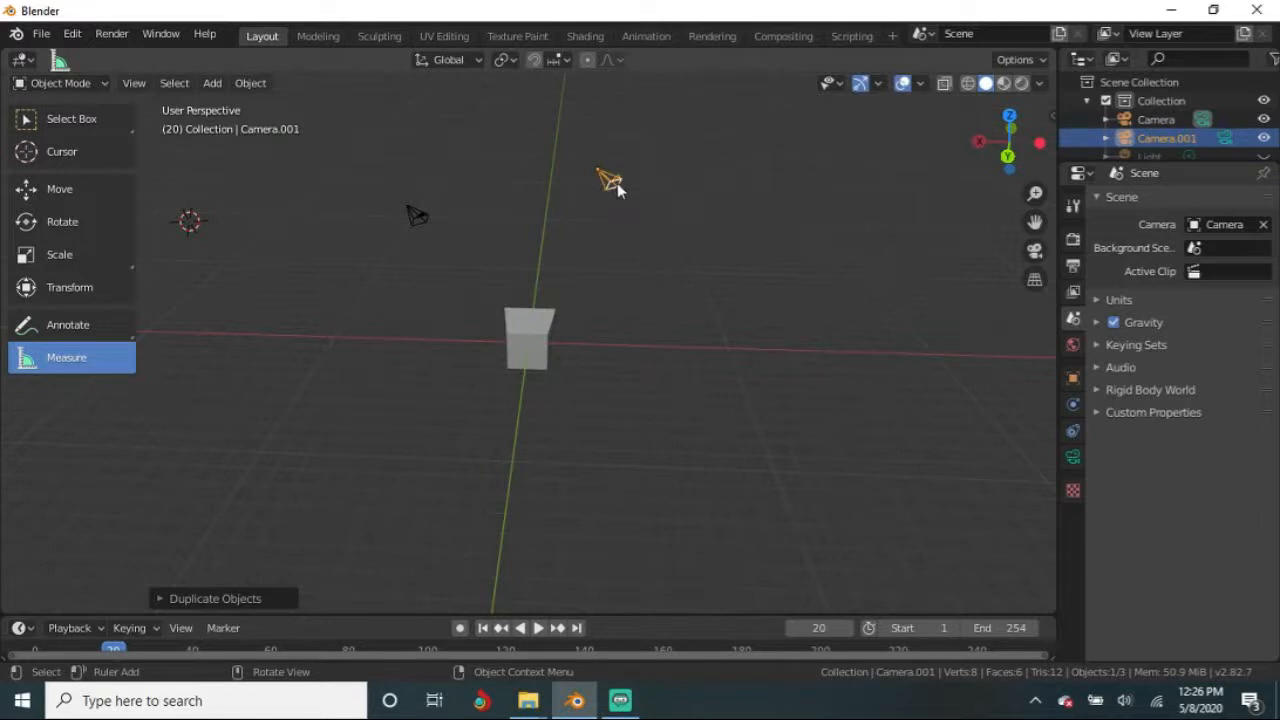
Step: Assign Camera.001 as the scene camera and check the view through it before returning to the perspective view
{"action": "left_click", "coordinate": [1225, 224]}
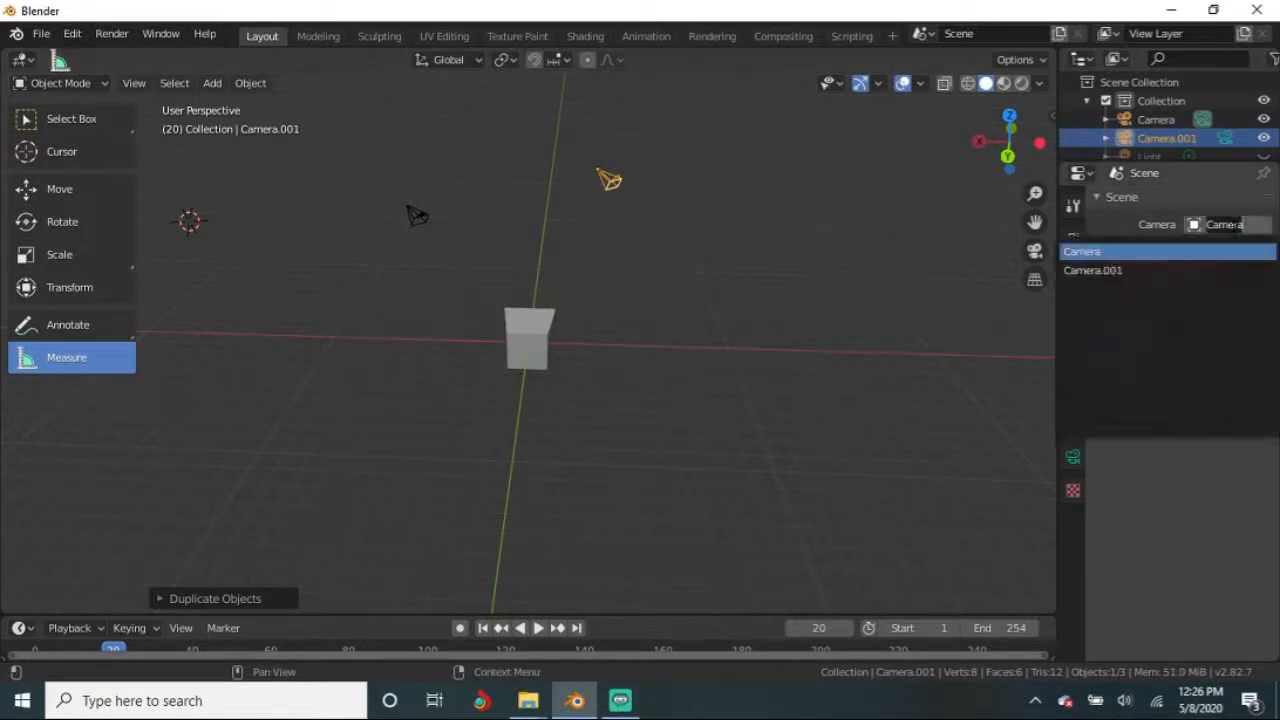
{"action": "left_click", "coordinate": [1122, 274]}
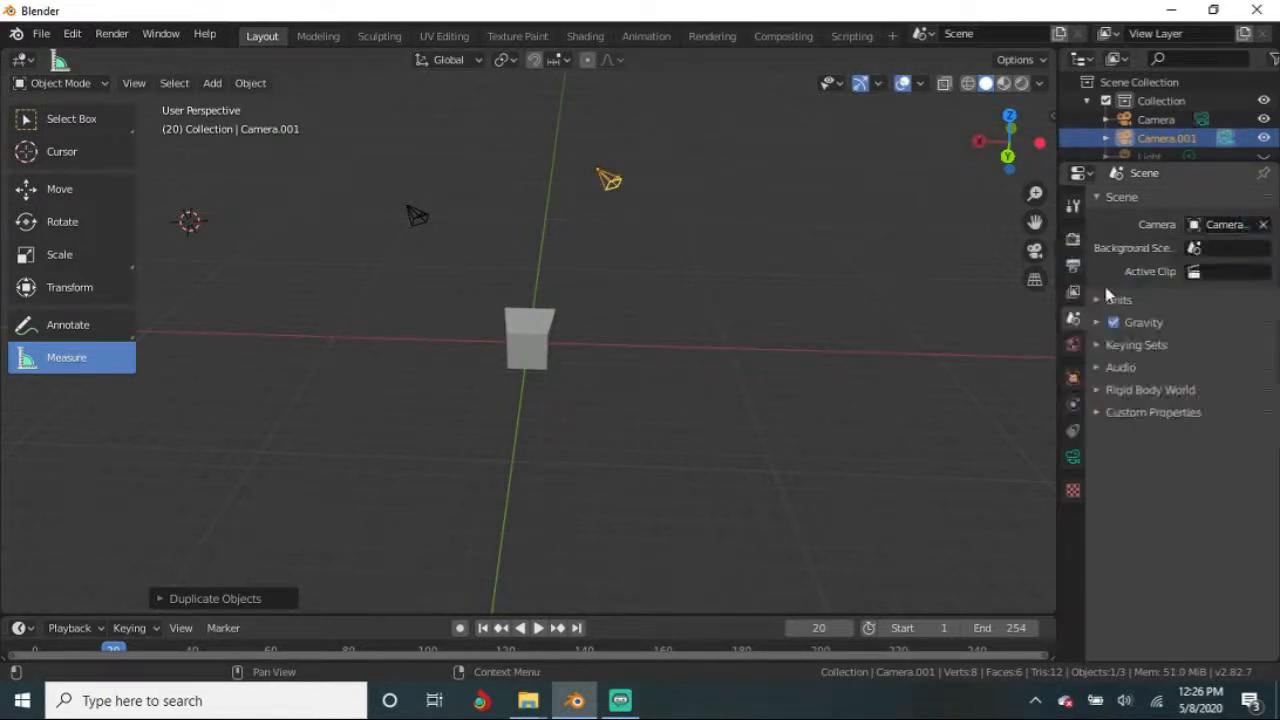
{"action": "middle_click_drag", "start_coordinate": [772, 368], "coordinate": [617, 348]}
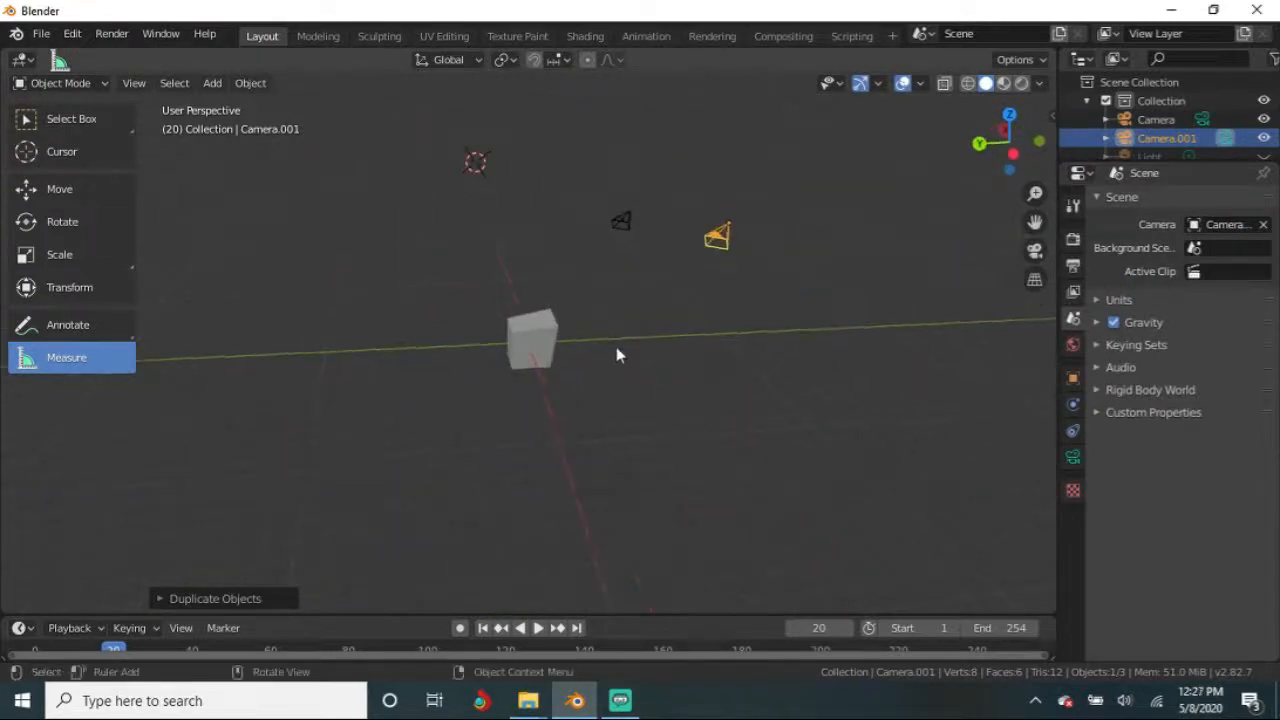
{"action": "key", "text": "KP_0"}
{"action": "key", "text": "KP_0"}
{"action": "key", "text": "KP_0"}
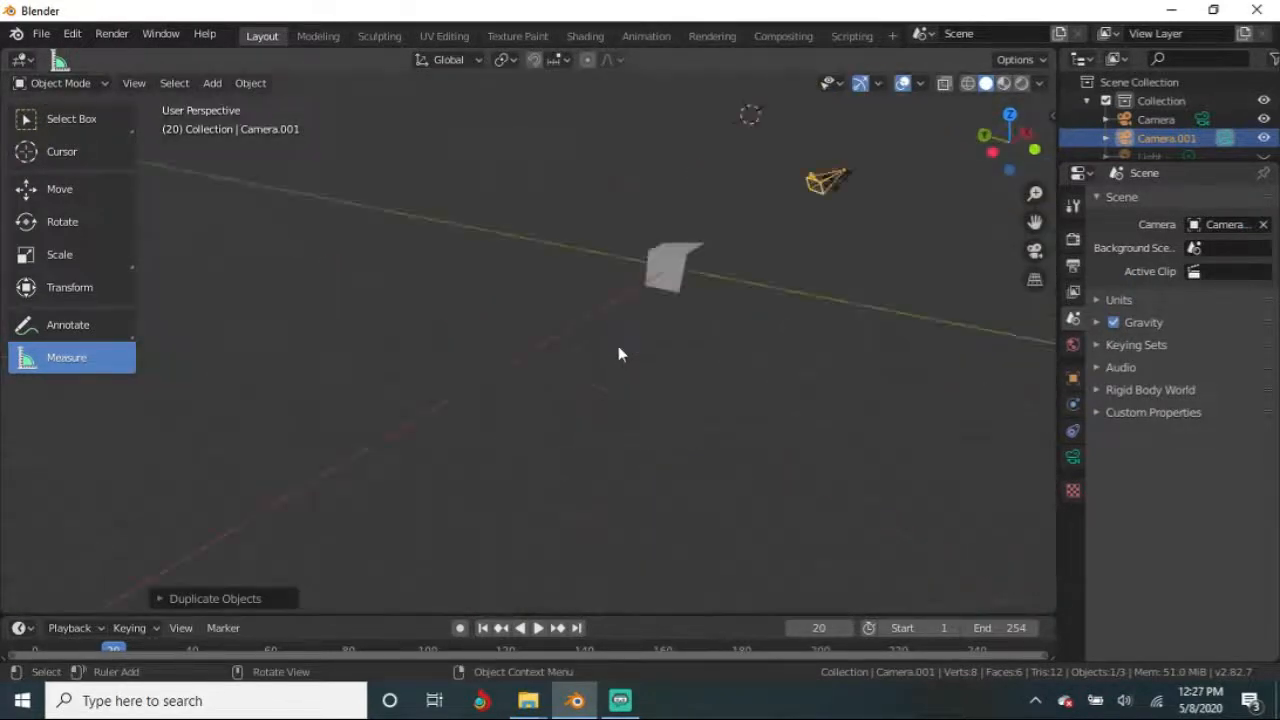
{"action": "key", "text": "KP_0"}
{"action": "key", "text": "KP_0"}
{"action": "key", "text": "KP_0"}
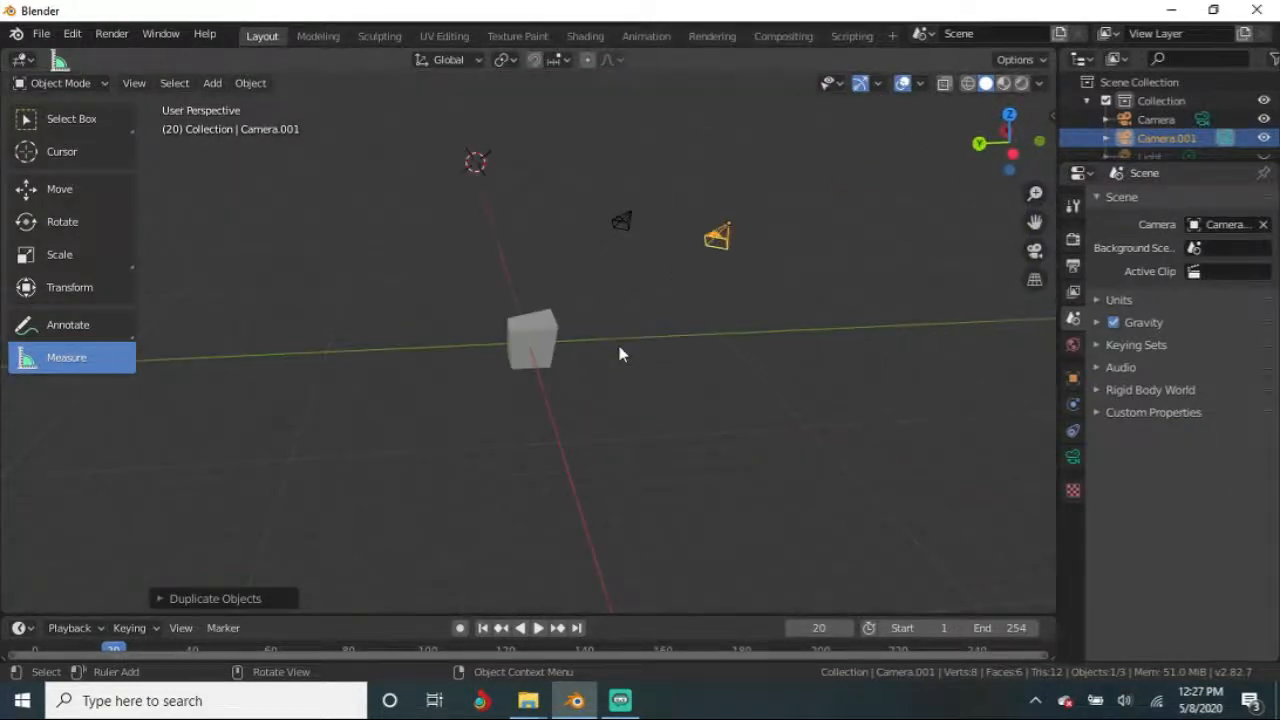
Step: Duplicate the selected camera to the opposite side of the cube and assign Camera.002 as the scene camera
{"action": "left_click", "coordinate": [1263, 224]}
{"action": "key", "text": "shift+d"}
{"action": "left_click", "coordinate": [390, 288]}
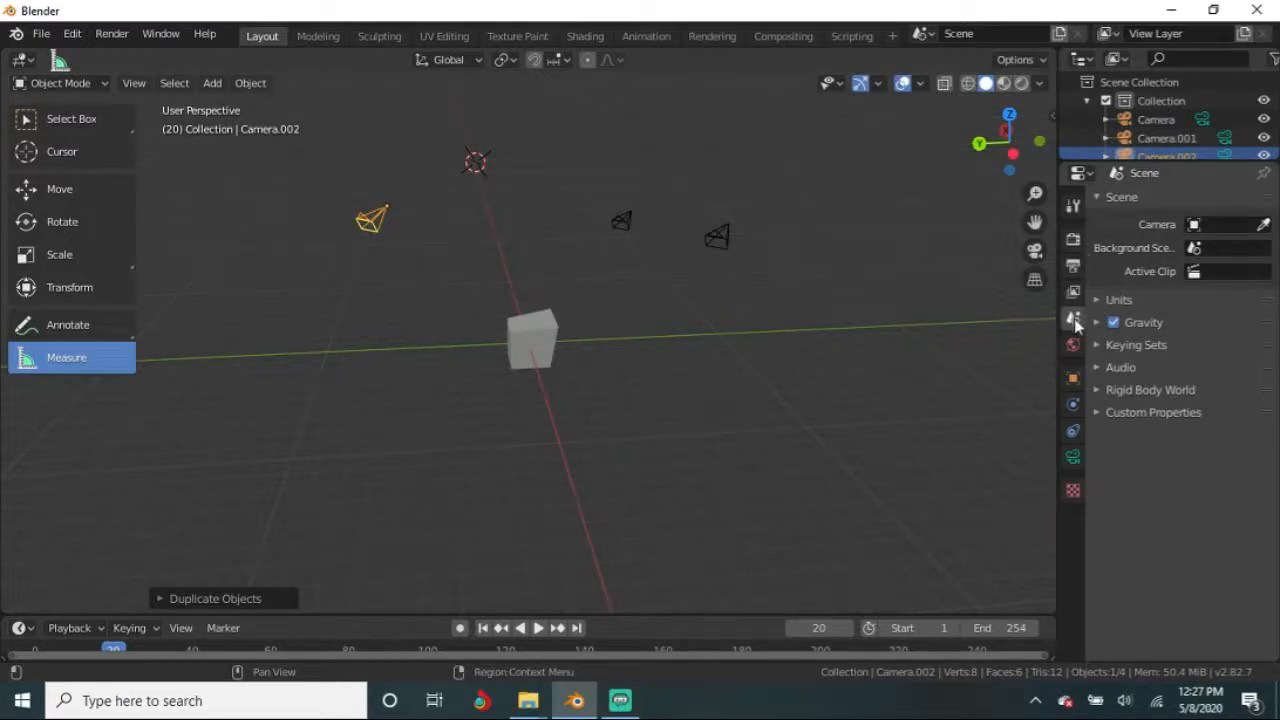
{"action": "left_click", "coordinate": [1248, 230]}
{"action": "left_click", "coordinate": [1125, 289]}
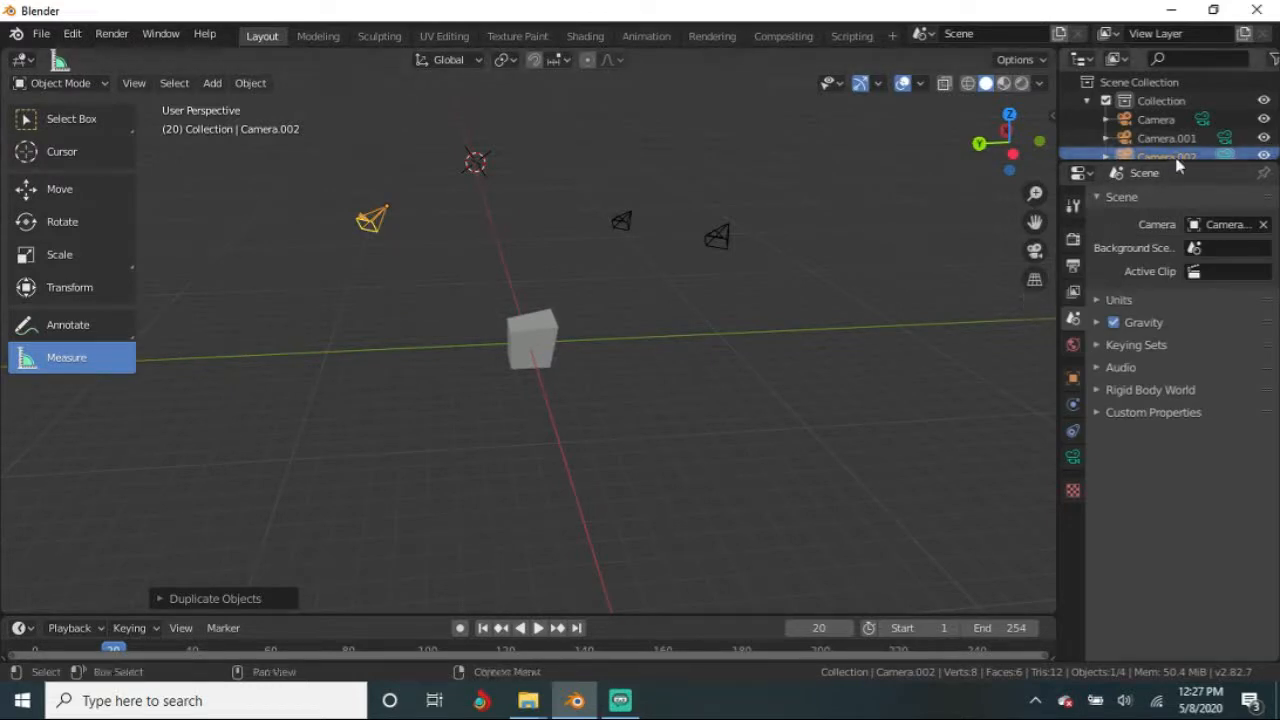
Step: Enlarge the outliner and rename Camera.002 to OPP
{"action": "left_click_drag", "start_coordinate": [1177, 166], "coordinate": [1180, 264]}
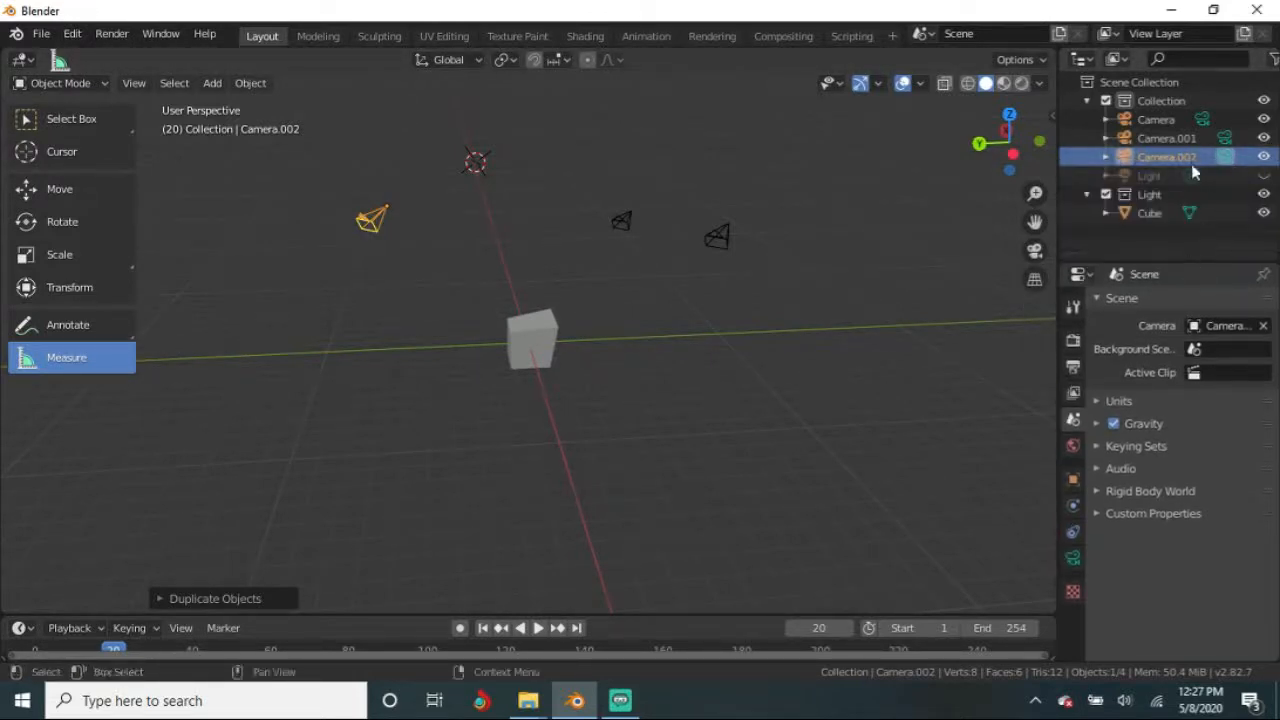
{"action": "double_click", "coordinate": [1166, 156]}
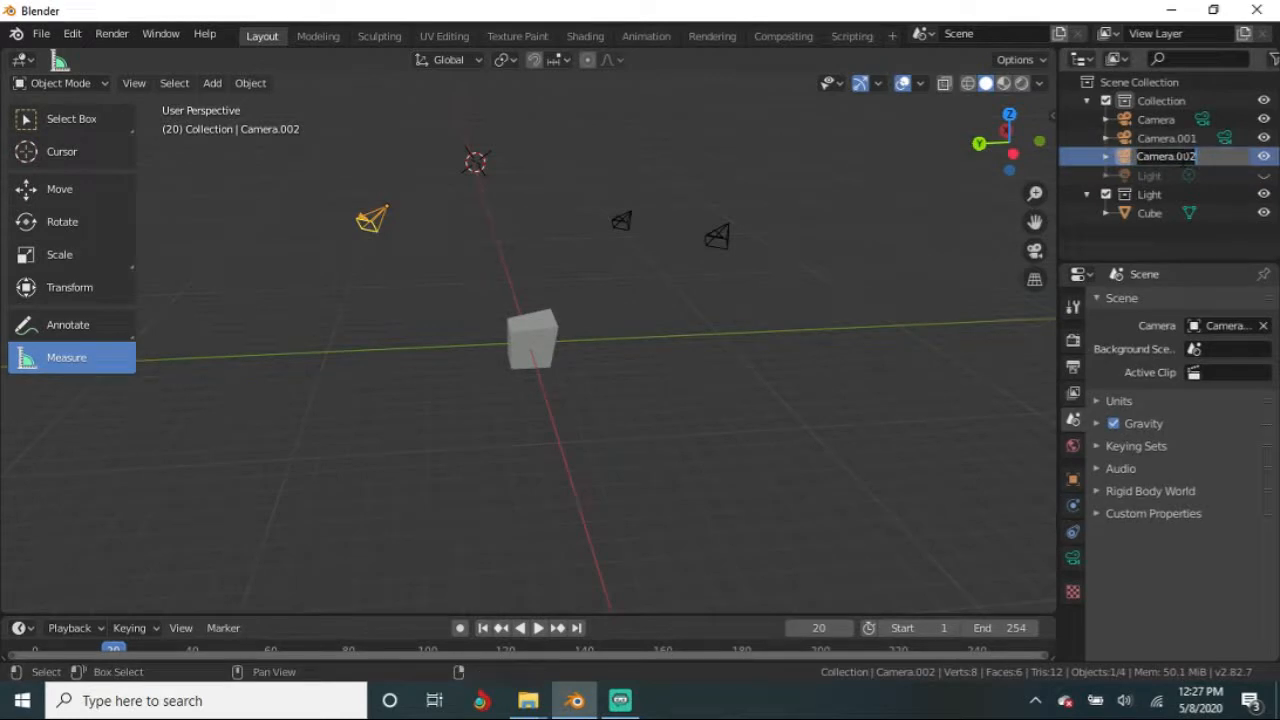
{"action": "type", "text": "OPP"}
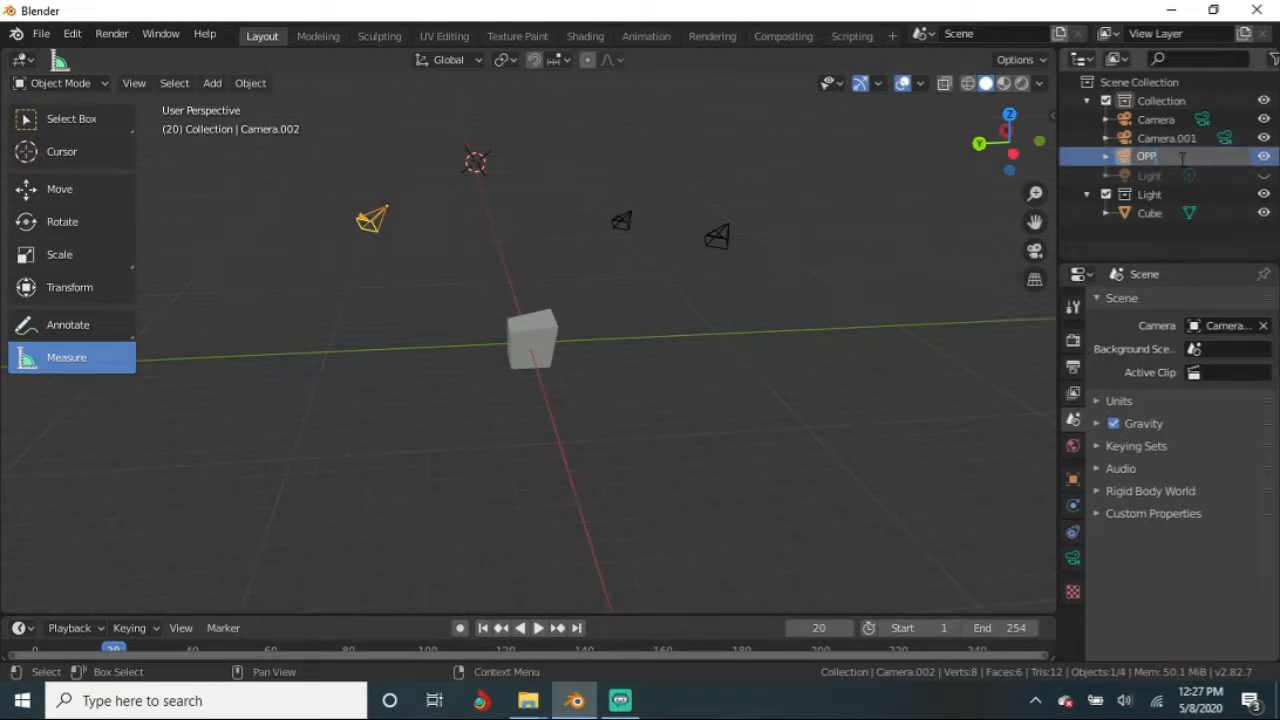
{"action": "key", "text": "Return"}
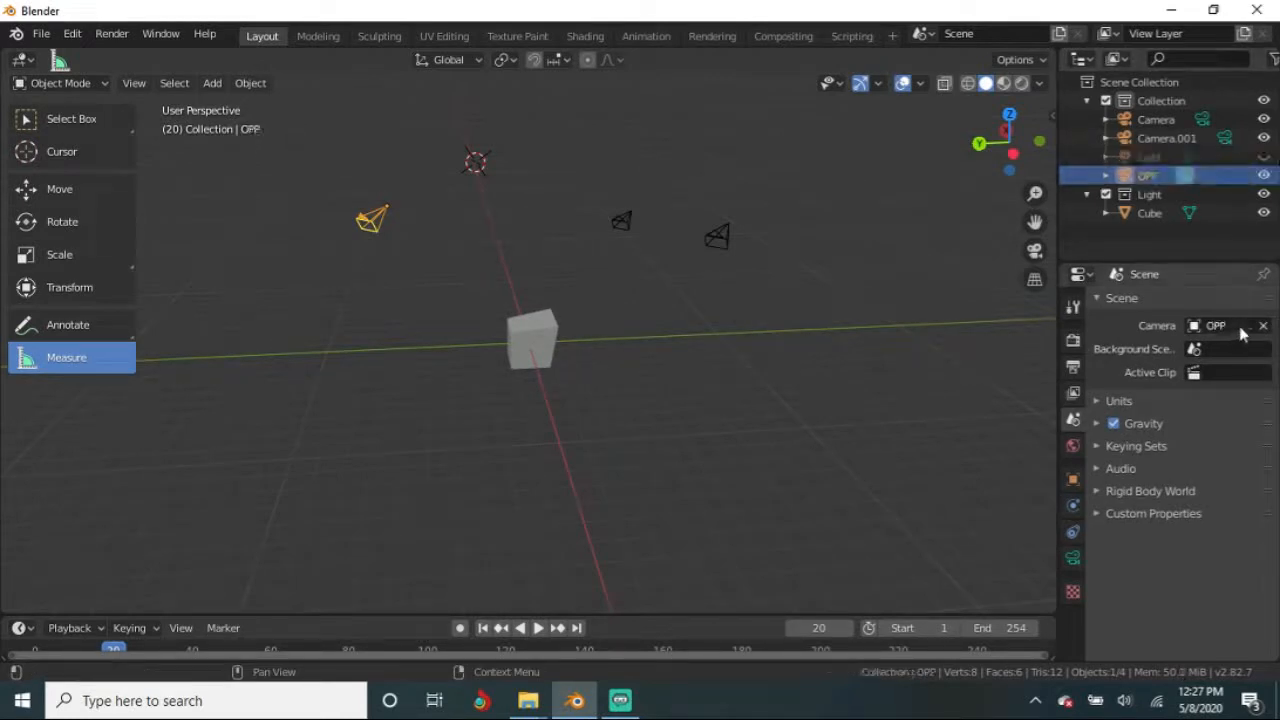
{"action": "left_click", "coordinate": [1232, 330]}
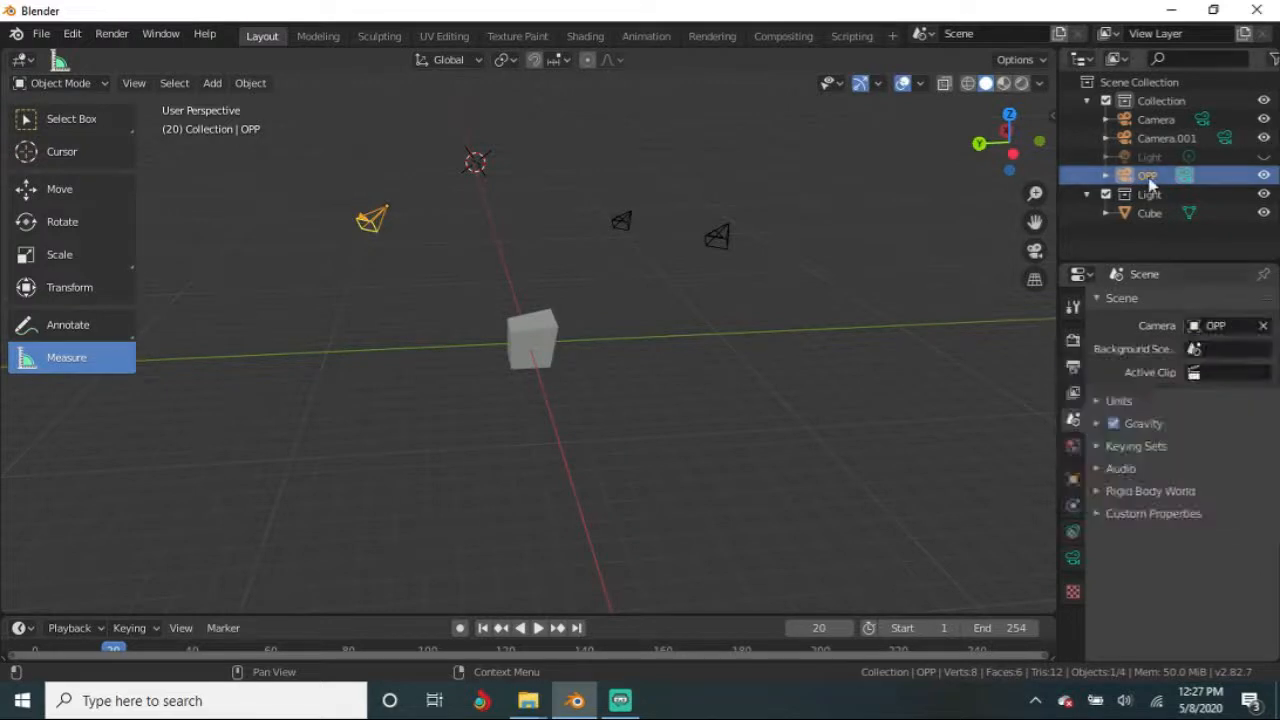
Step: Rename the OPP camera to ROom1
{"action": "type", "text": "Ro"}
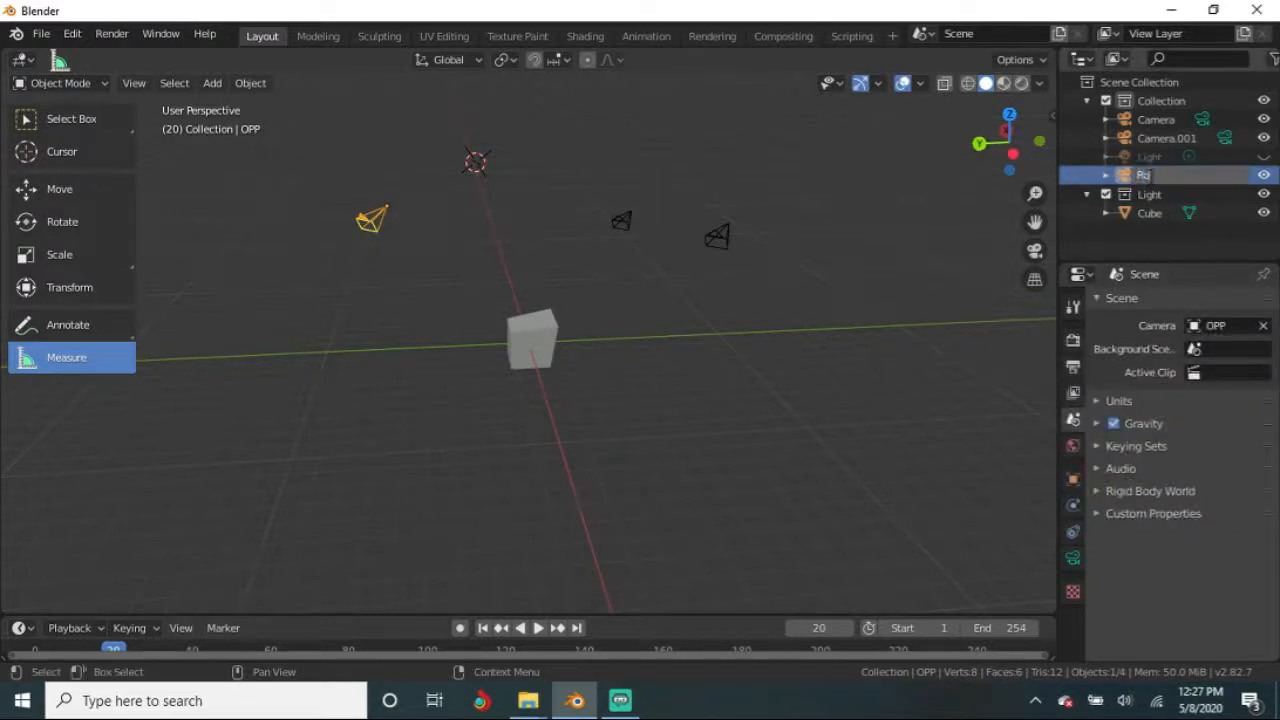
{"action": "type", "text": "O"}
{"action": "key", "text": "Return"}
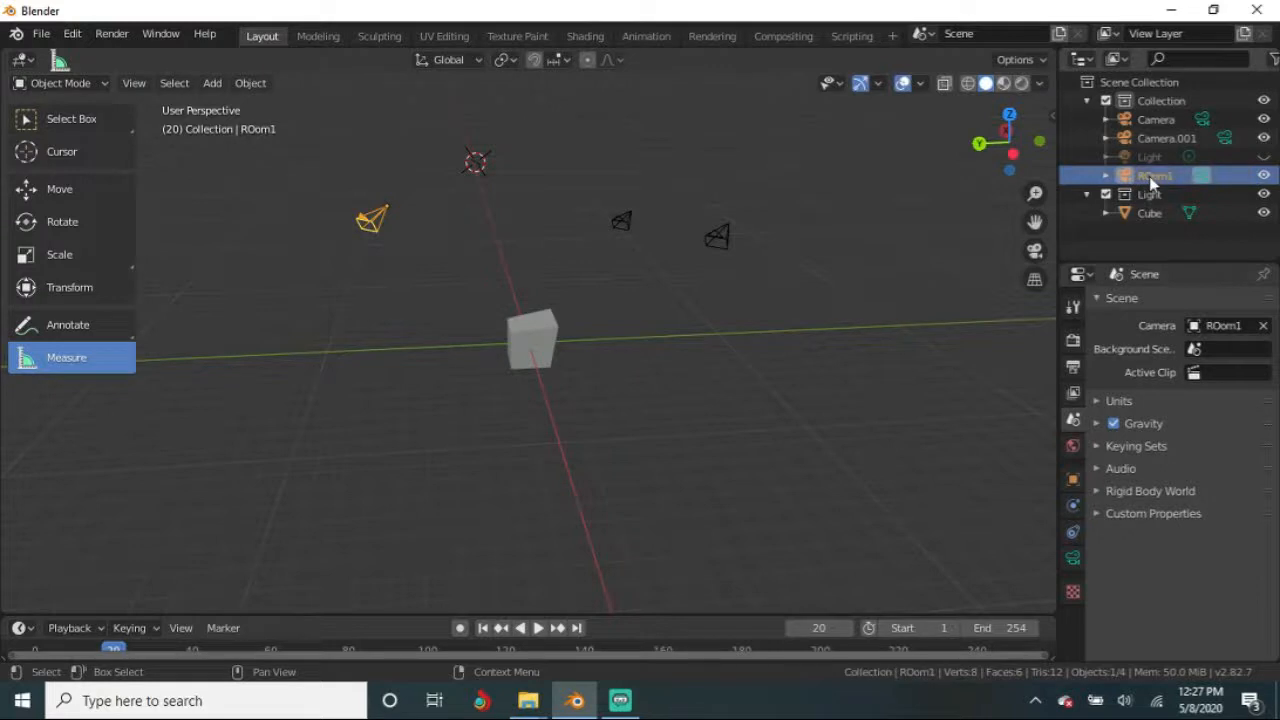
Step: Search the available scene cameras for room1 and assign ROom1 as the scene camera
{"action": "left_click", "coordinate": [1238, 326]}
{"action": "left_click", "coordinate": [1238, 326]}
{"action": "left_click", "coordinate": [1238, 326]}
{"action": "key", "text": "BackSpace"}
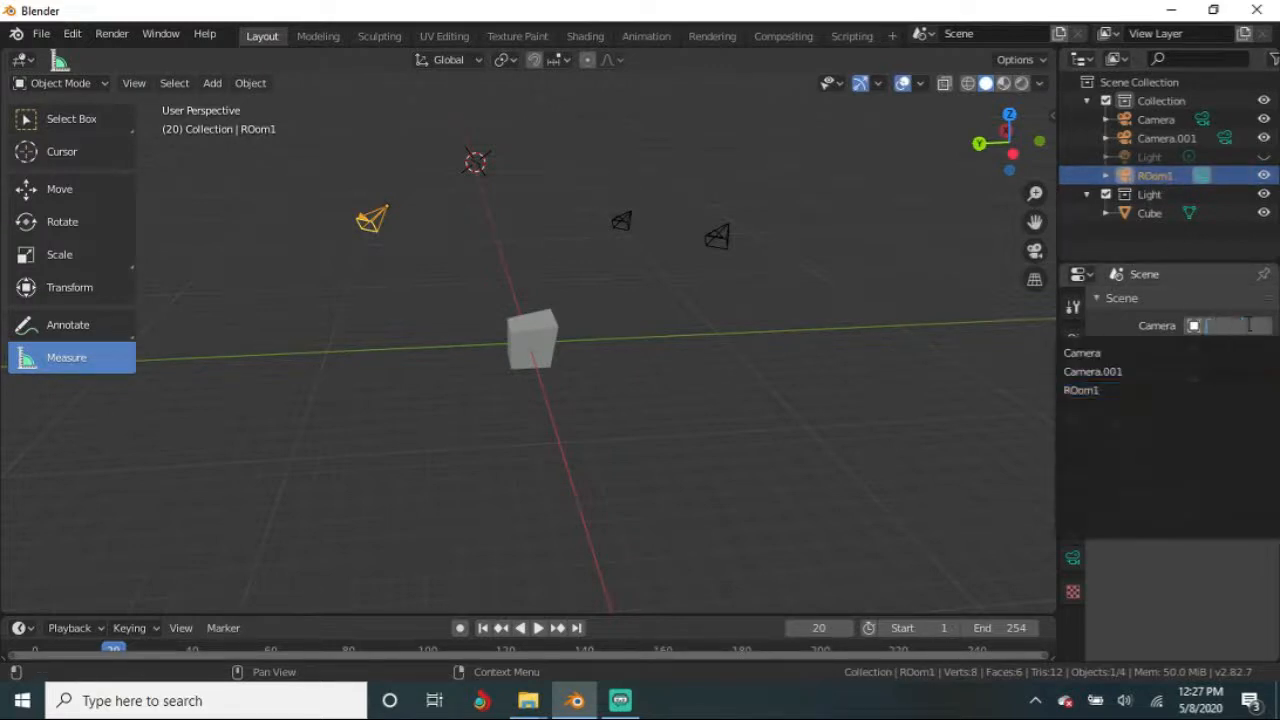
{"action": "type", "text": "room1"}
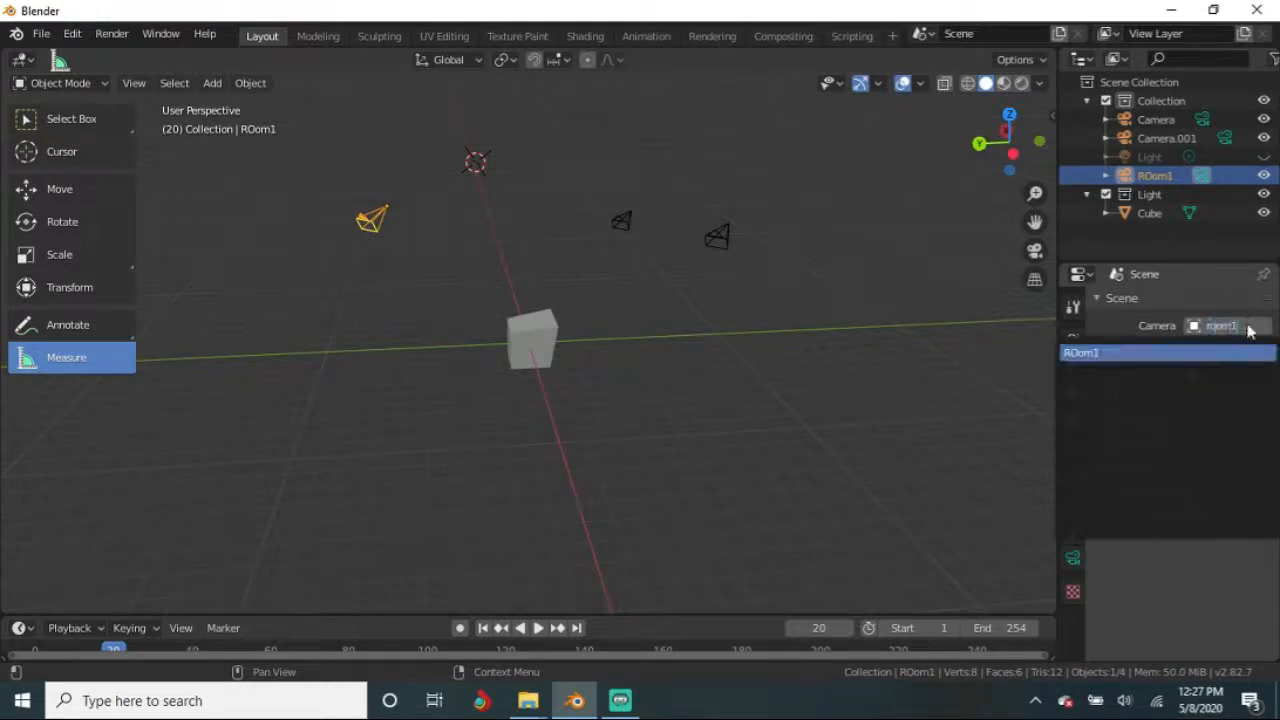
{"action": "key", "text": "Return"}
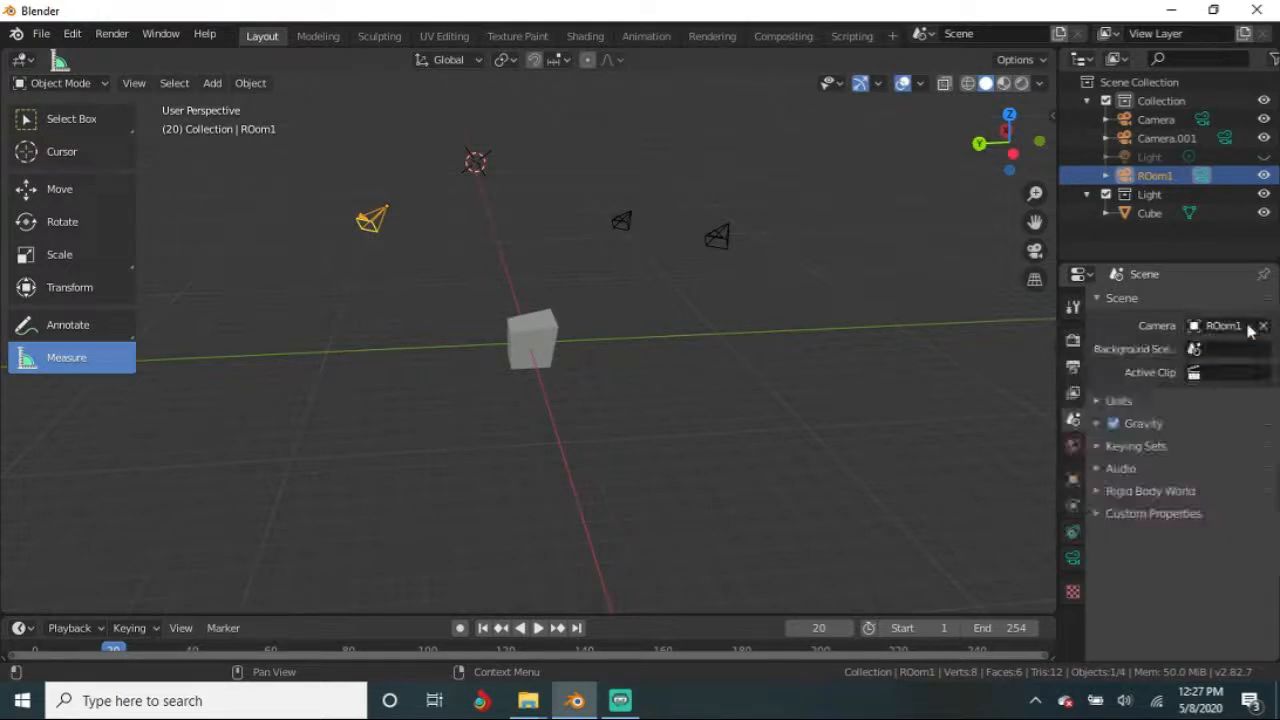
Step: Enlarge the timeline, move the playhead to frame 67 and select Camera.001 in the viewport
{"action": "middle_click_drag", "start_coordinate": [634, 403], "coordinate": [776, 394]}
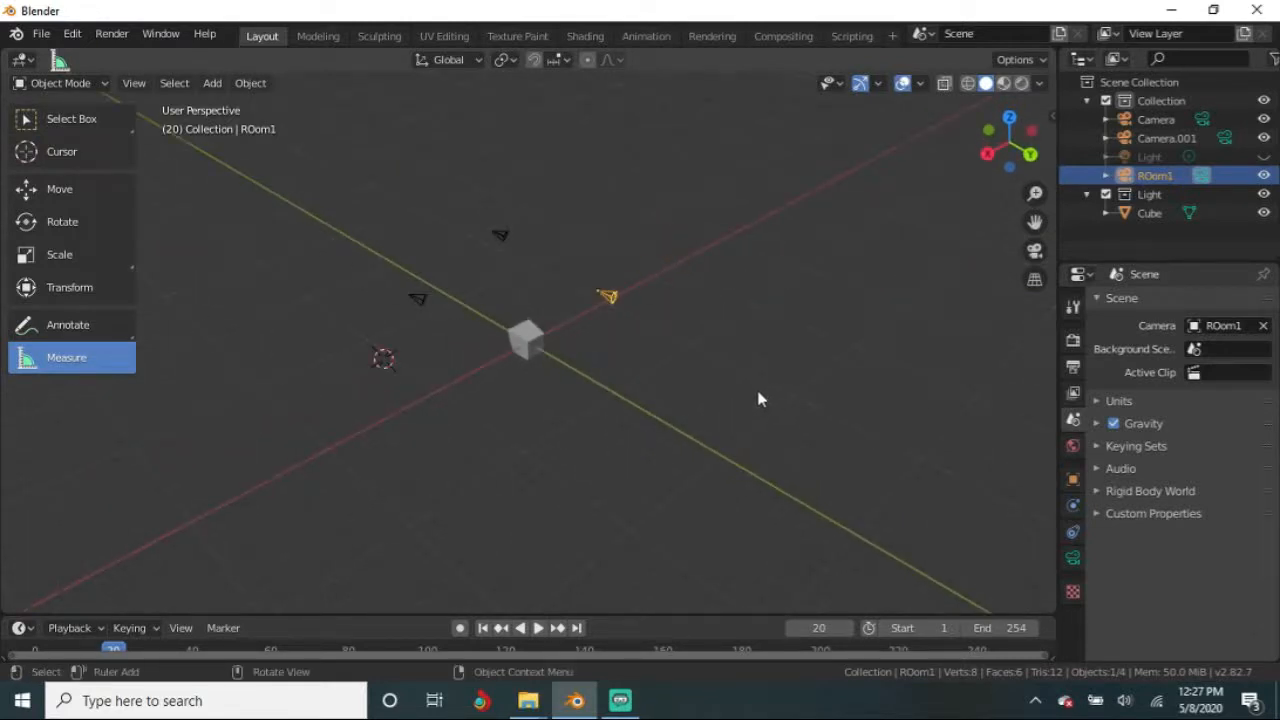
{"action": "middle_click_drag", "start_coordinate": [768, 398], "coordinate": [679, 403]}
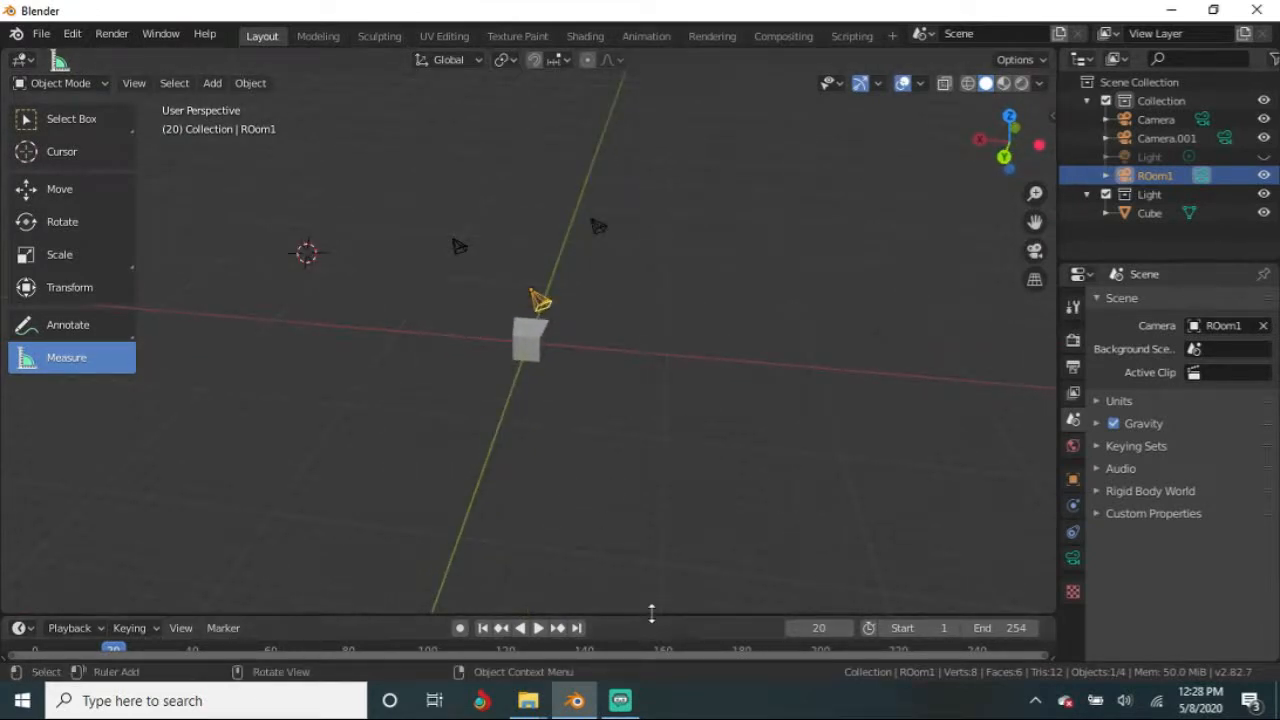
{"action": "left_click_drag", "start_coordinate": [651, 611], "coordinate": [651, 575]}
{"action": "middle_click_drag", "start_coordinate": [543, 296], "coordinate": [314, 549]}
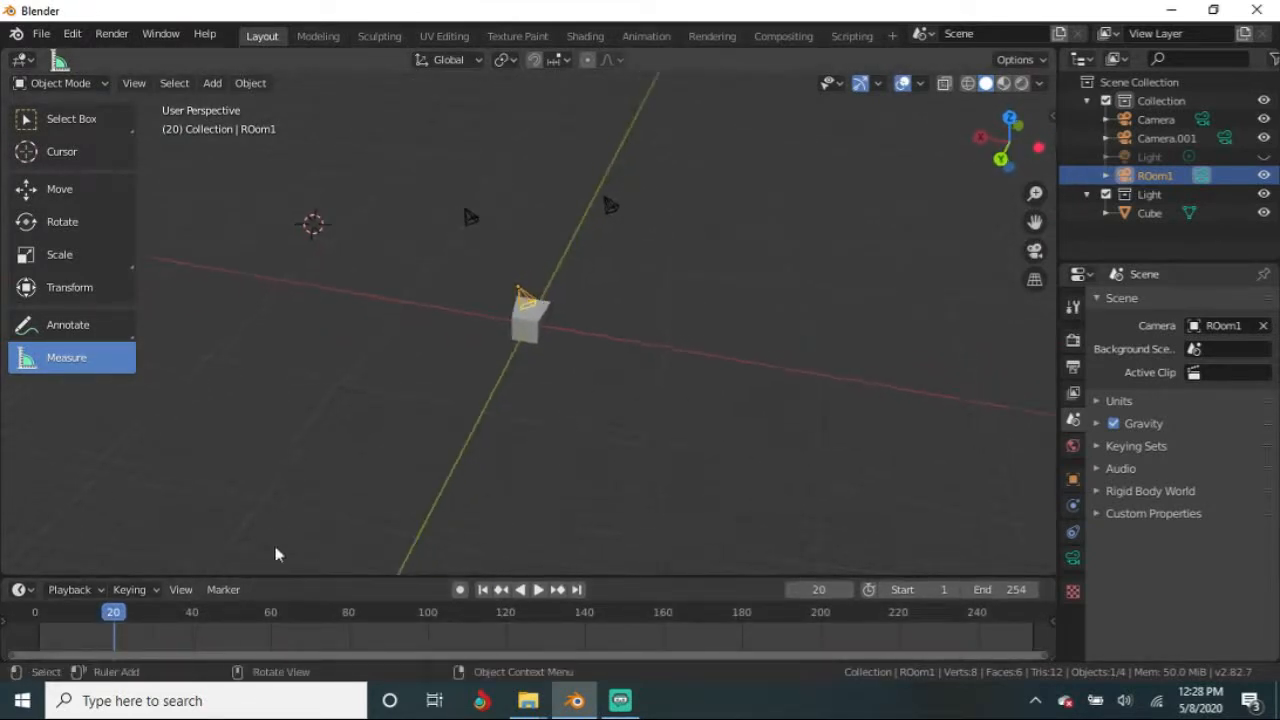
{"action": "left_click_drag", "start_coordinate": [201, 614], "coordinate": [298, 612]}
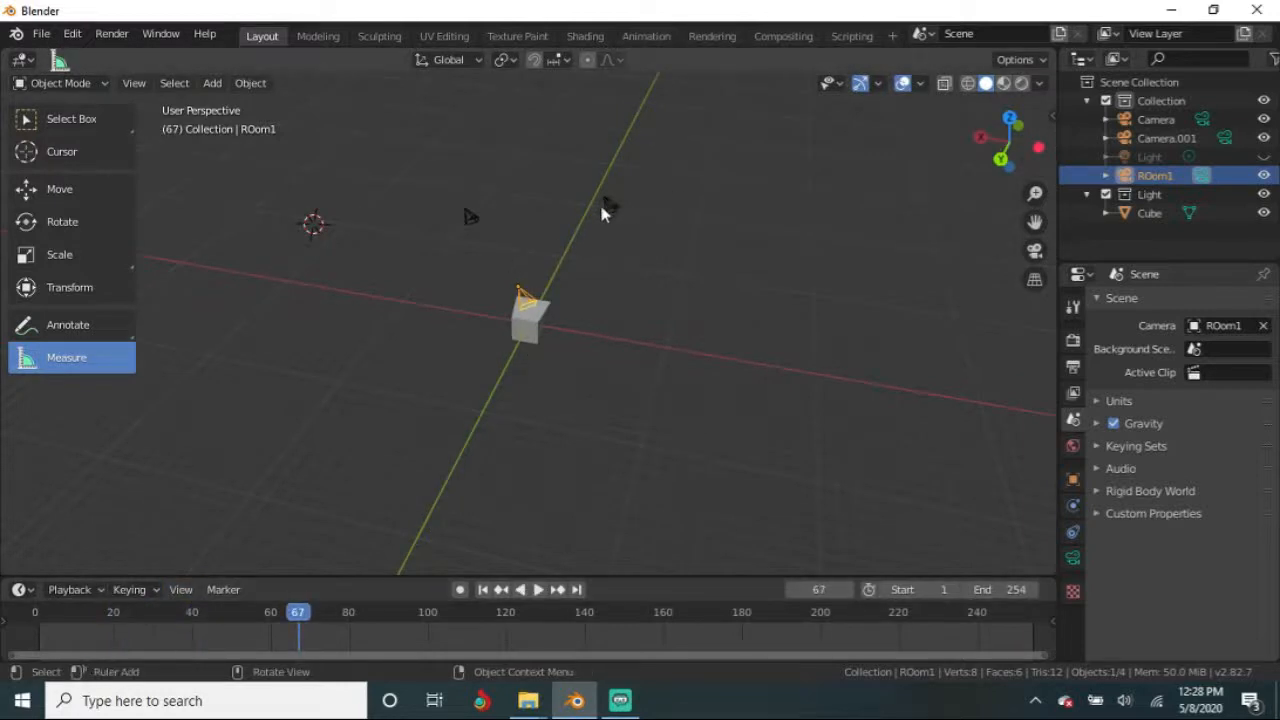
{"action": "left_click", "coordinate": [608, 205]}
{"action": "middle_click_drag", "start_coordinate": [380, 300], "coordinate": [517, 267]}
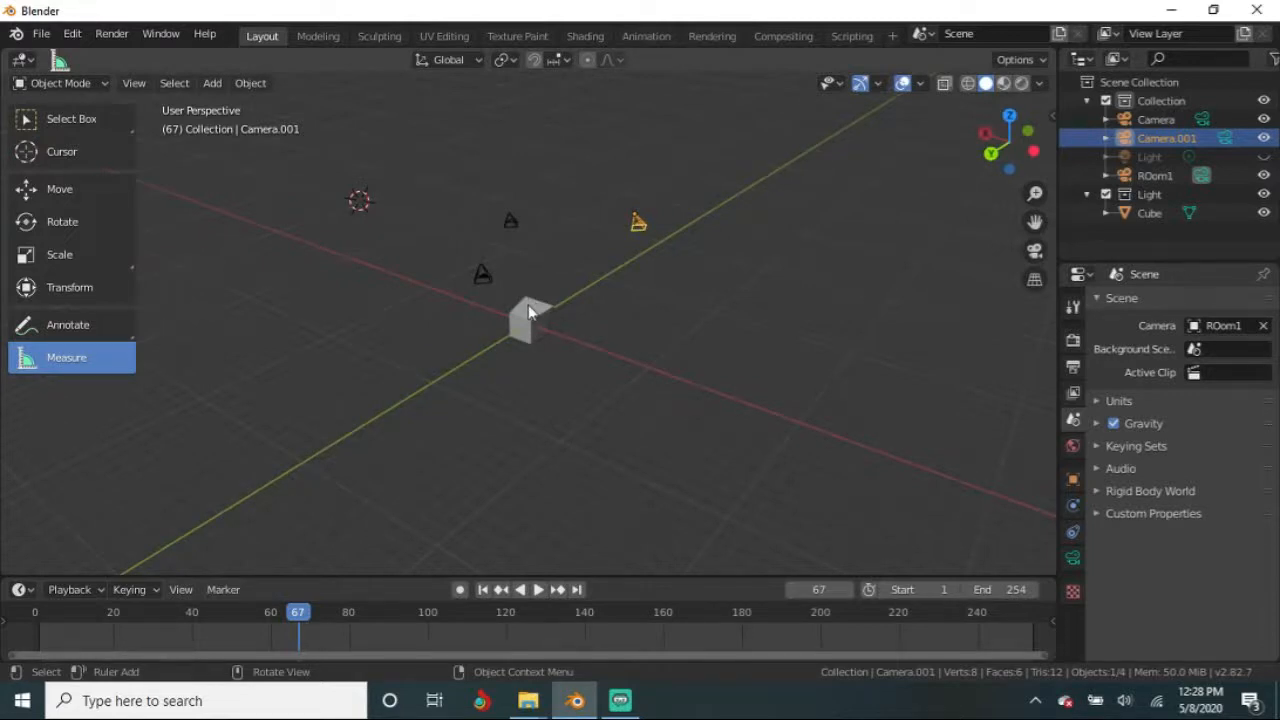
Step: Show the world properties and switch the viewport to Rendered shading
{"action": "left_click", "coordinate": [1073, 447]}
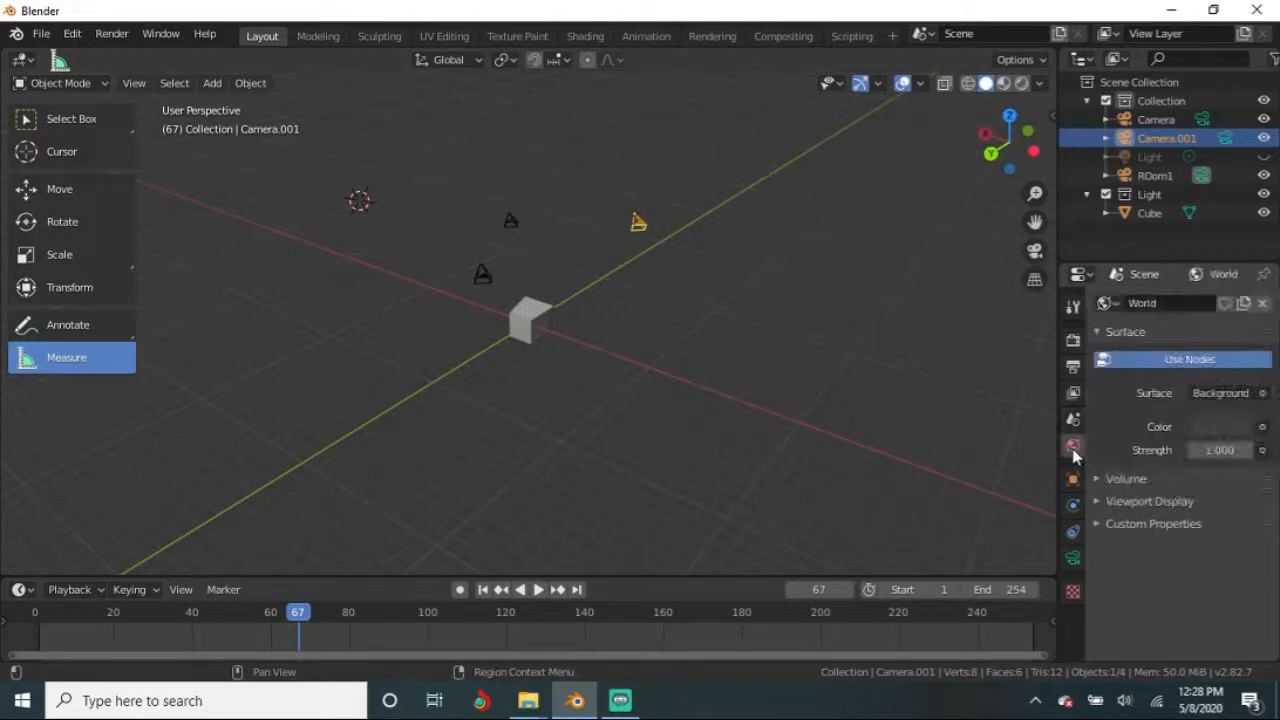
{"action": "middle_click_drag", "start_coordinate": [900, 410], "coordinate": [686, 432]}
{"action": "key", "text": "z"}
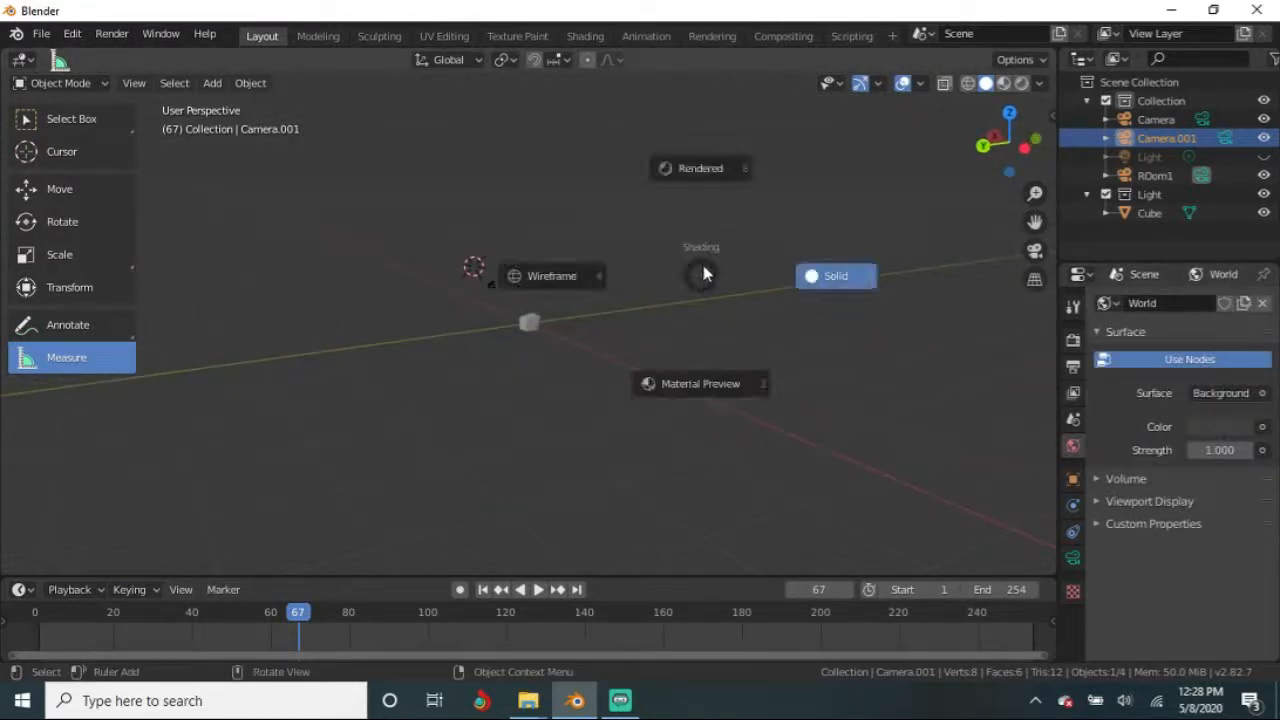
{"action": "left_click", "coordinate": [701, 170]}
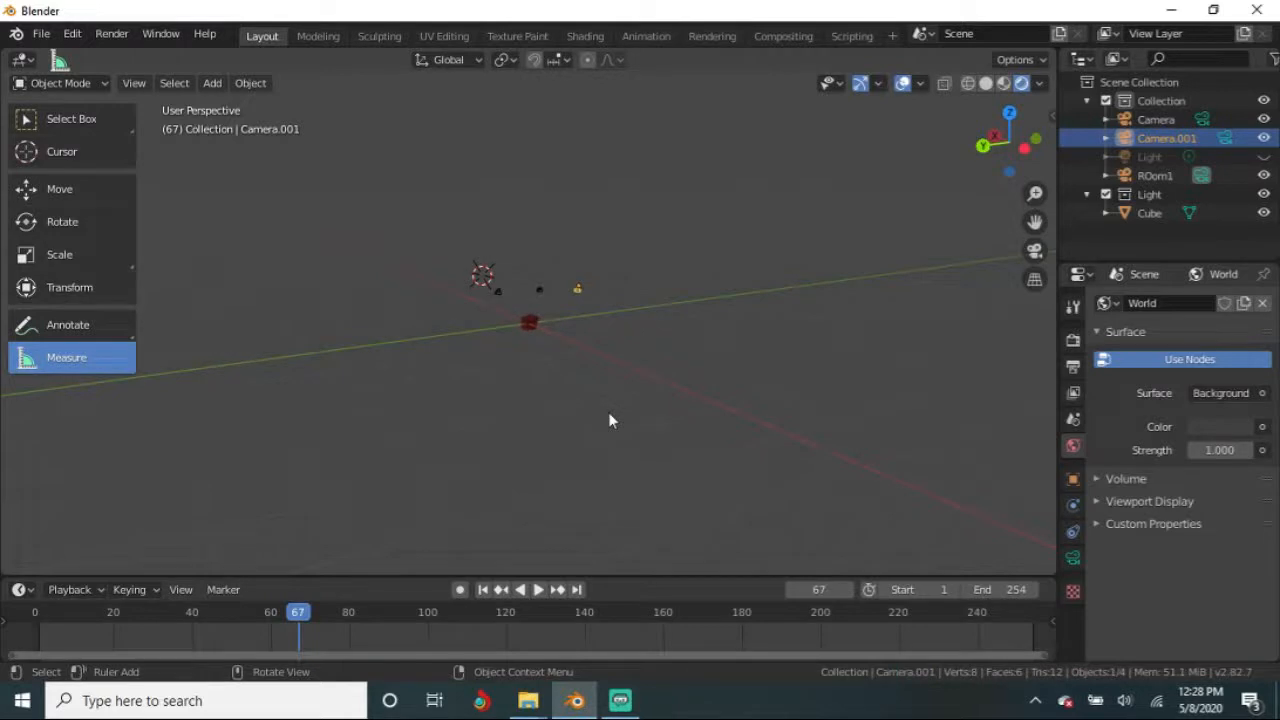
{"action": "key", "text": "z"}
{"action": "left_click", "coordinate": [630, 305]}
Step: Lighten the world background color slightly and give it a faint bluish tint
{"action": "left_click", "coordinate": [1221, 426]}
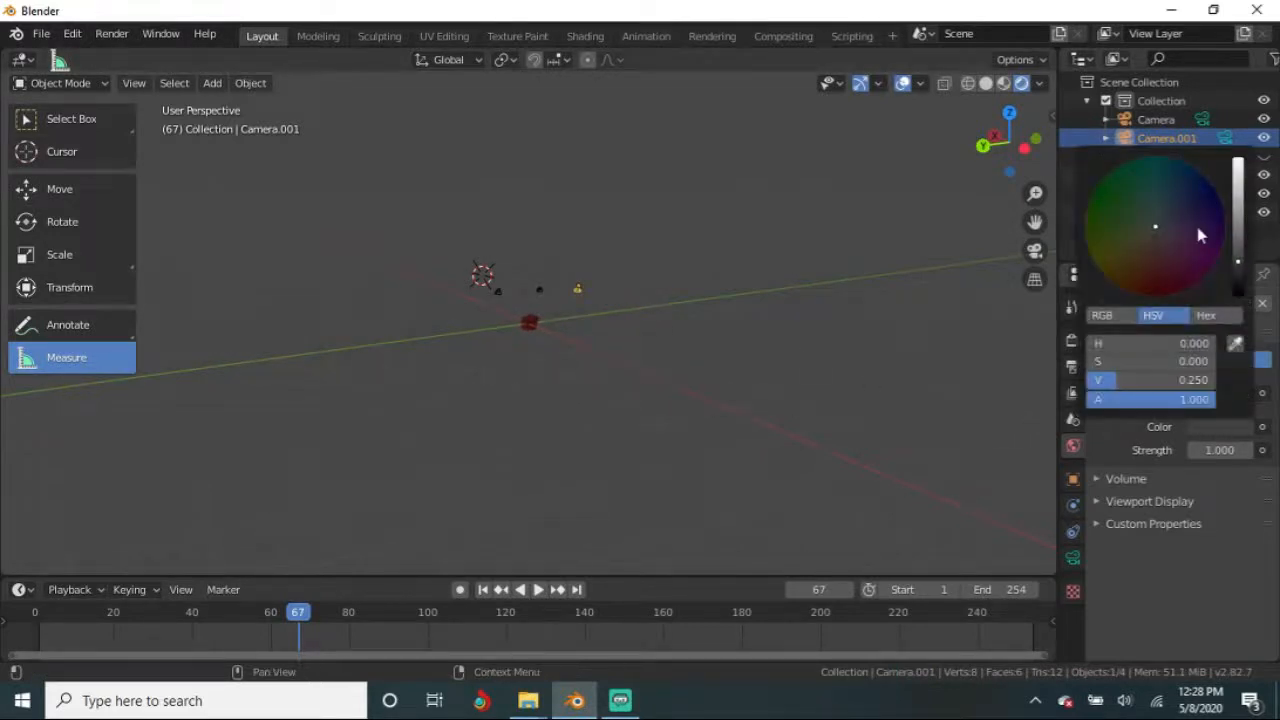
{"action": "mouse_move", "coordinate": [1238, 252]}
{"action": "left_mouse_down"}
{"action": "mouse_move", "coordinate": [1238, 180]}
{"action": "mouse_move", "coordinate": [1238, 253]}
{"action": "left_mouse_up"}
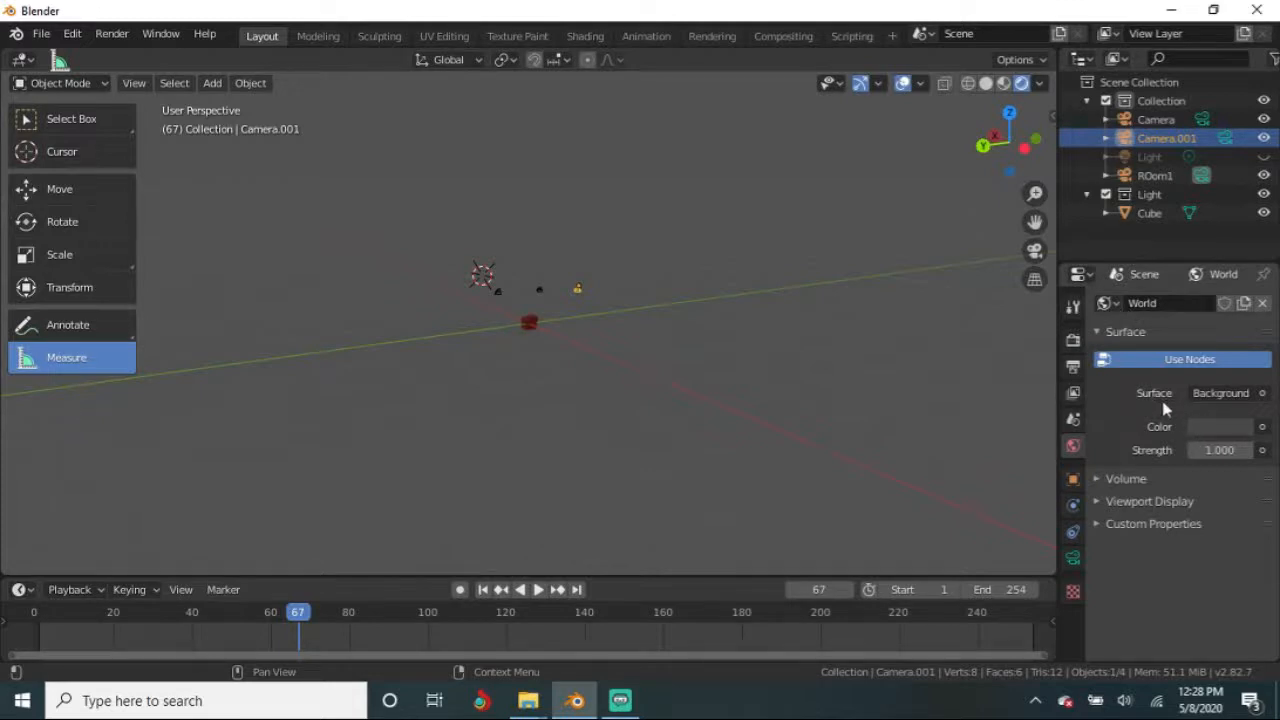
{"action": "left_click", "coordinate": [1236, 426]}
{"action": "mouse_move", "coordinate": [1183, 262]}
{"action": "left_mouse_down"}
{"action": "mouse_move", "coordinate": [1110, 239]}
{"action": "mouse_move", "coordinate": [1158, 224]}
{"action": "left_mouse_up"}
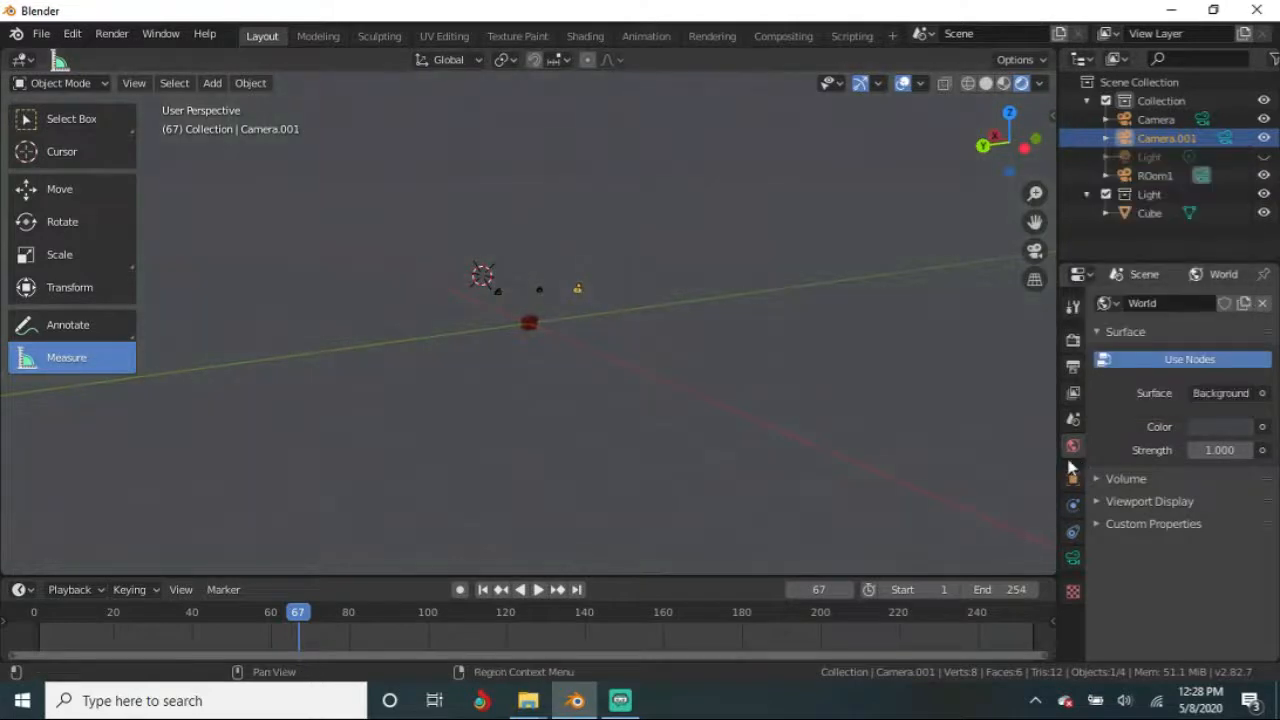
Step: Return the viewport to Solid shading and show the object properties of Camera.001
{"action": "key", "text": "z"}
{"action": "left_click", "coordinate": [745, 395]}
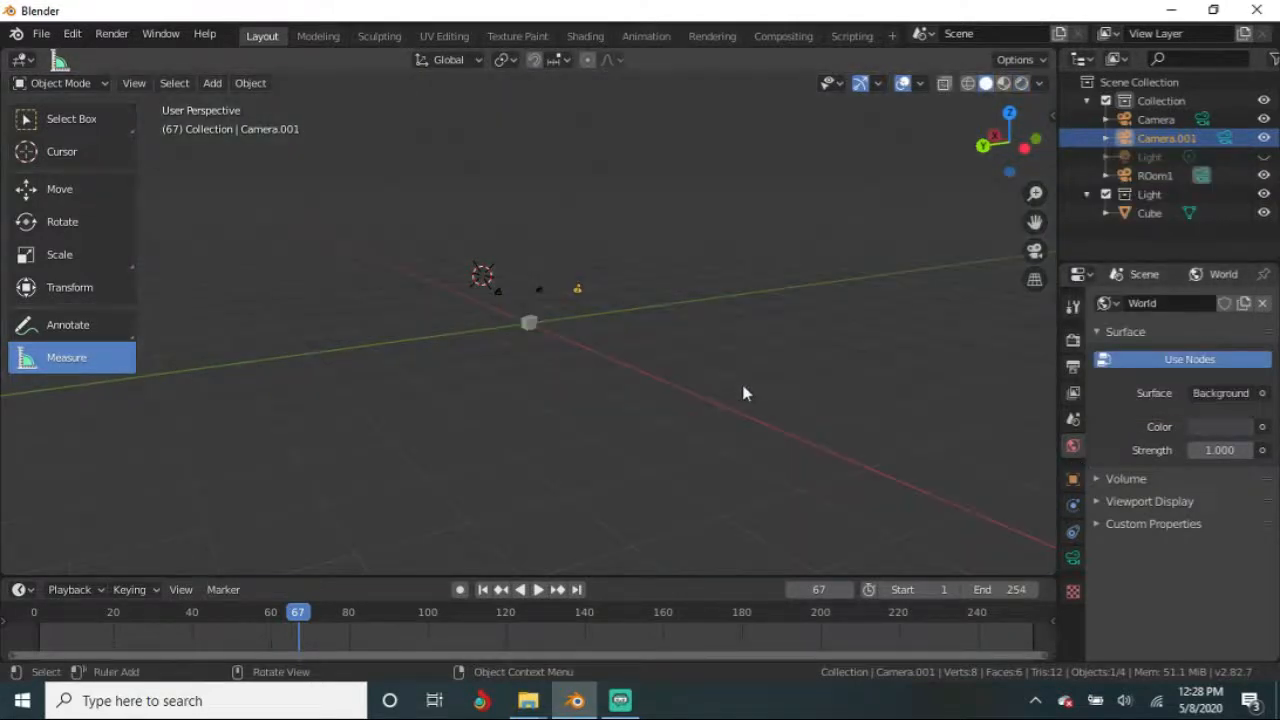
{"action": "left_click", "coordinate": [1073, 481]}
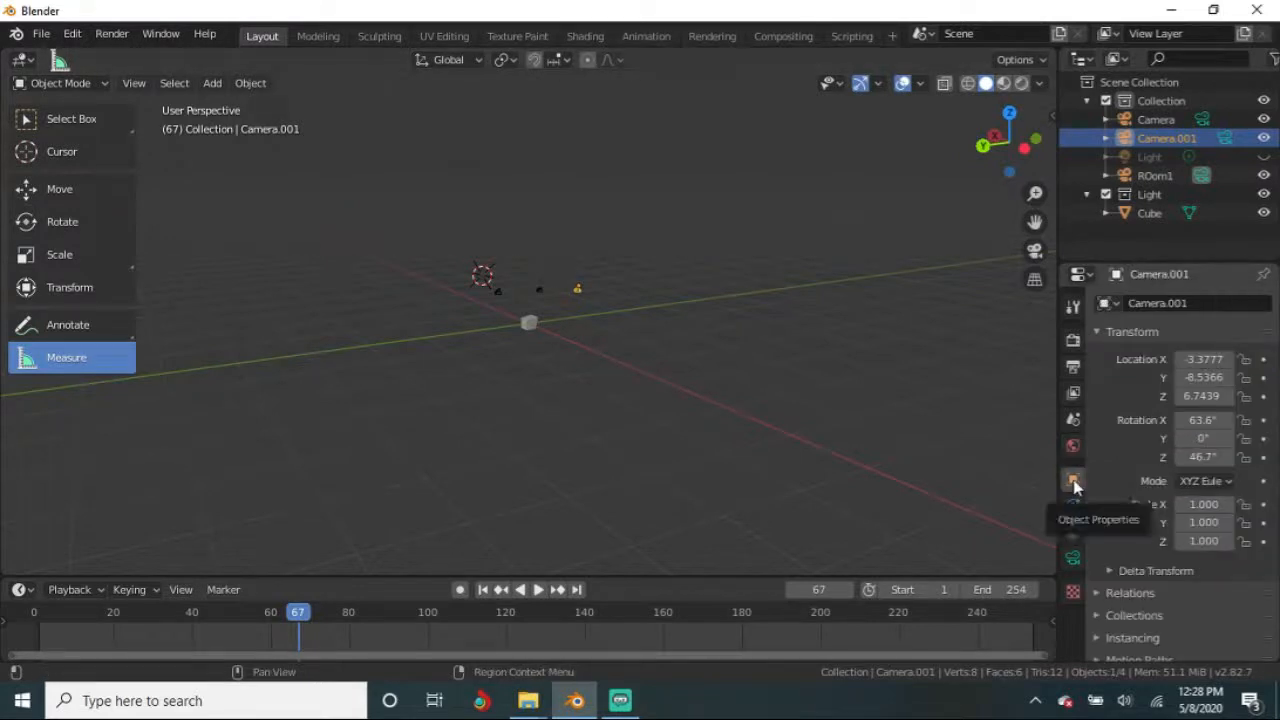
Step: Select the cube in the viewport and show its object transform properties
{"action": "left_click", "coordinate": [528, 328]}
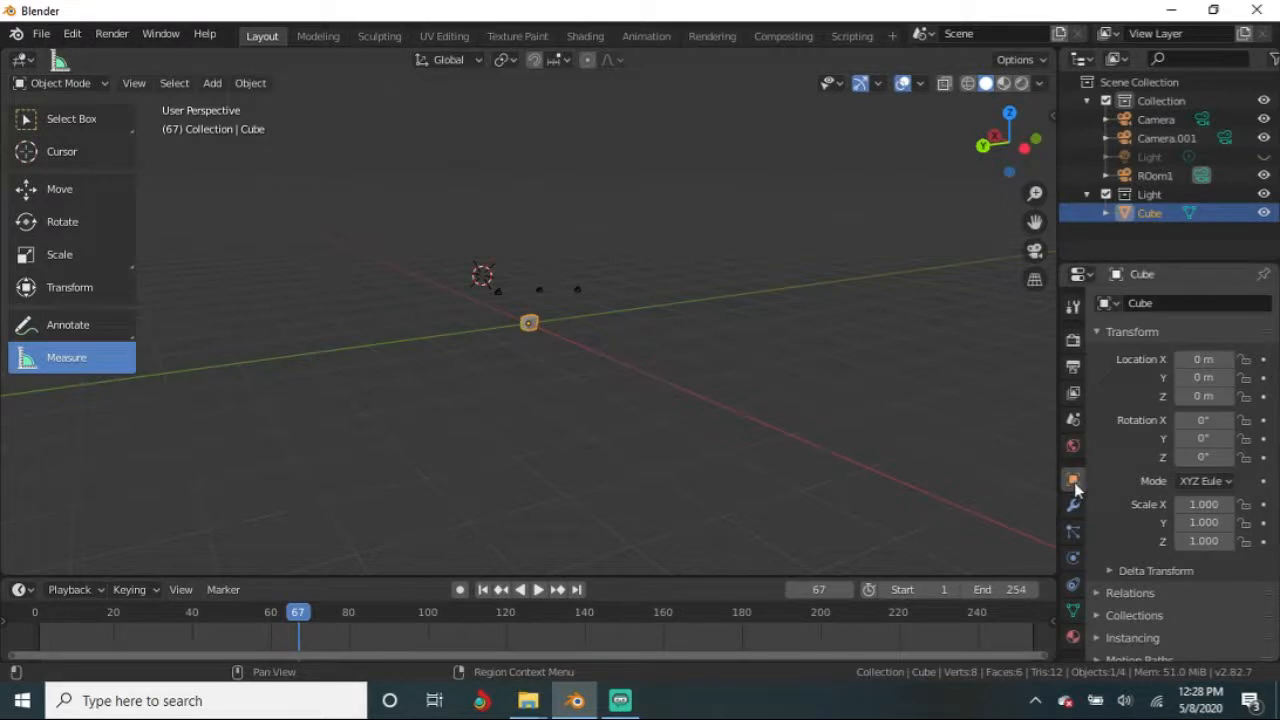
{"action": "middle_click_drag", "start_coordinate": [858, 452], "coordinate": [627, 479]}
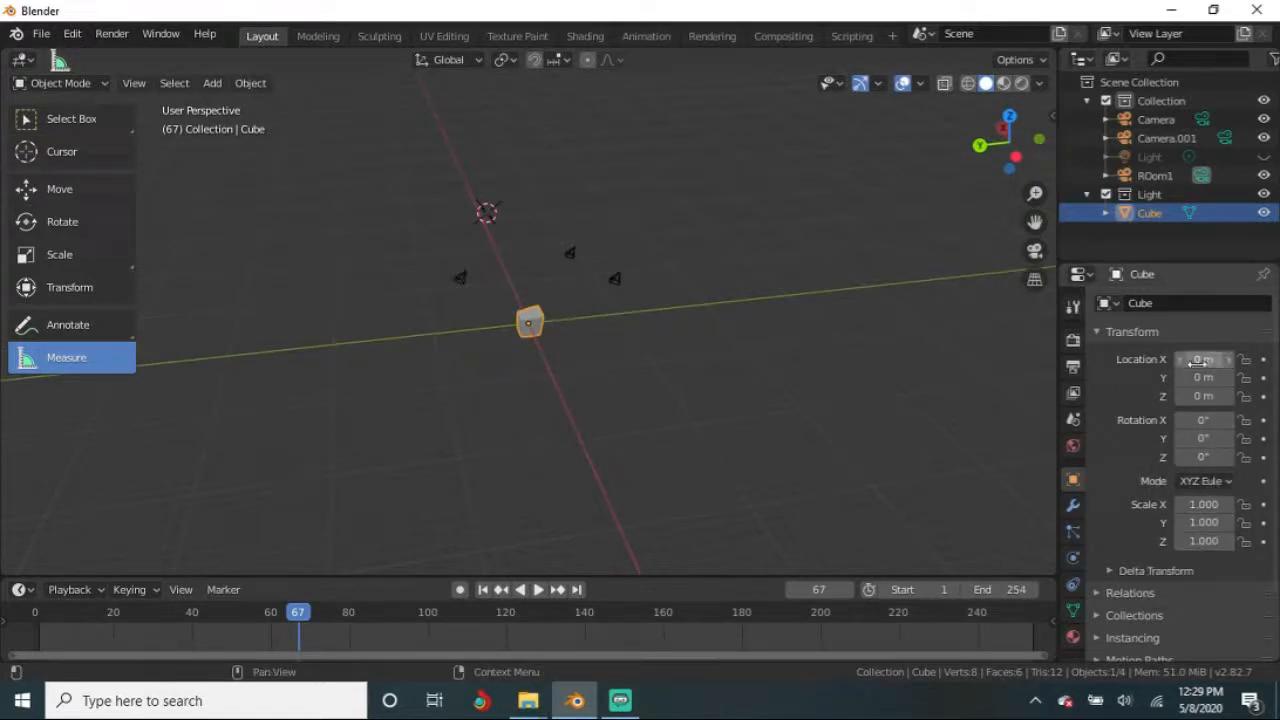
Step: Set the cube's X location to -8.02 m, Y and Z rotation to -64.1° and -54.7°, and Y scale to 2.810
{"action": "left_click_drag", "start_coordinate": [1207, 361], "coordinate": [1146, 361]}
{"action": "left_click_drag", "start_coordinate": [1203, 438], "coordinate": [1162, 457]}
{"action": "mouse_move", "coordinate": [1203, 522]}
{"action": "left_mouse_down"}
{"action": "mouse_move", "coordinate": [1228, 522]}
{"action": "mouse_move", "coordinate": [1190, 522]}
{"action": "mouse_move", "coordinate": [1226, 522]}
{"action": "mouse_move", "coordinate": [1210, 522]}
{"action": "left_mouse_up"}
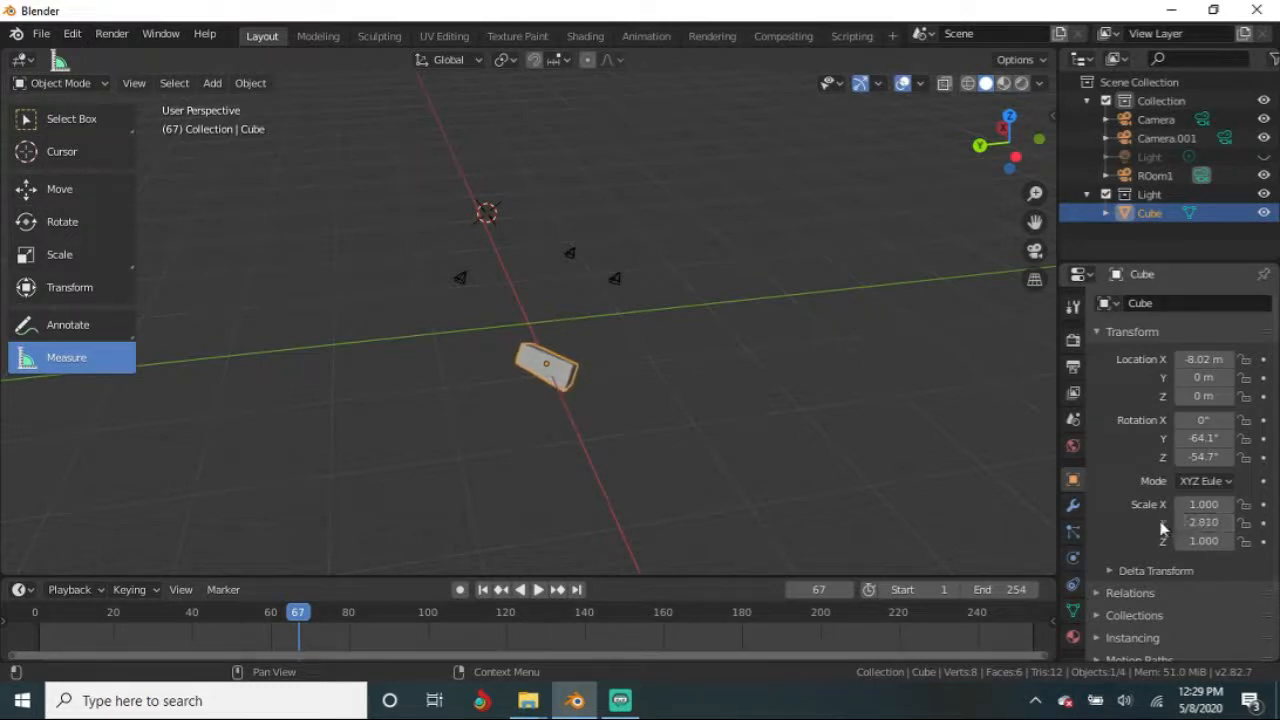
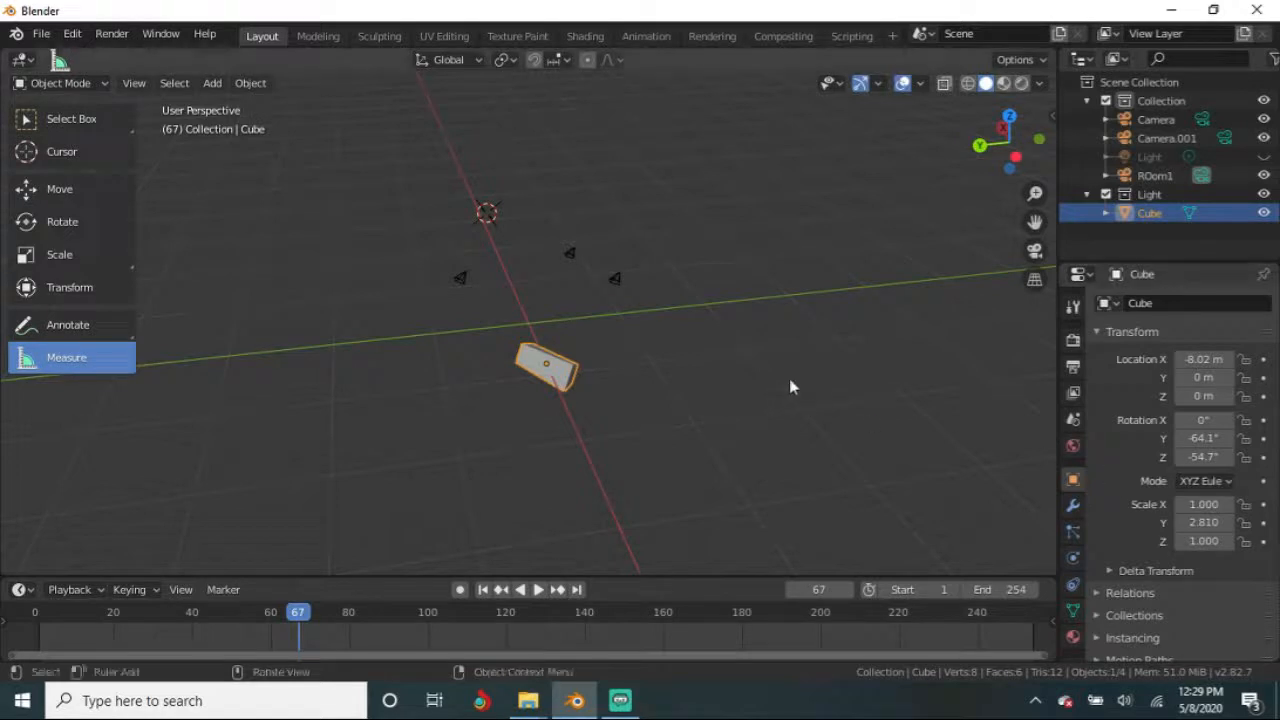
Step: Undo the cube's location, rotation and scale changes
{"action": "key", "text": "ctrl+z"}
{"action": "key", "text": "ctrl+z"}
{"action": "key", "text": "ctrl+z"}
{"action": "key", "text": "ctrl+z"}
{"action": "key", "text": "ctrl+z"}
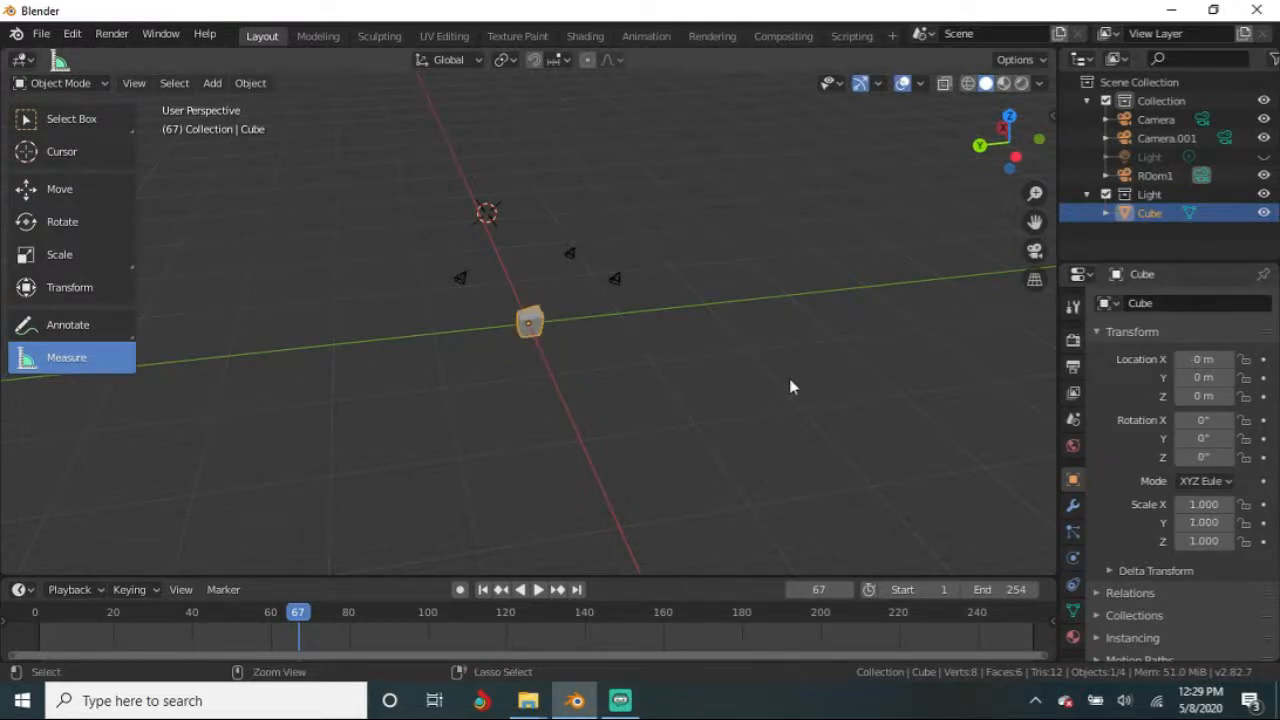
Step: Show the cube's modifier properties
{"action": "left_click", "coordinate": [1073, 506]}
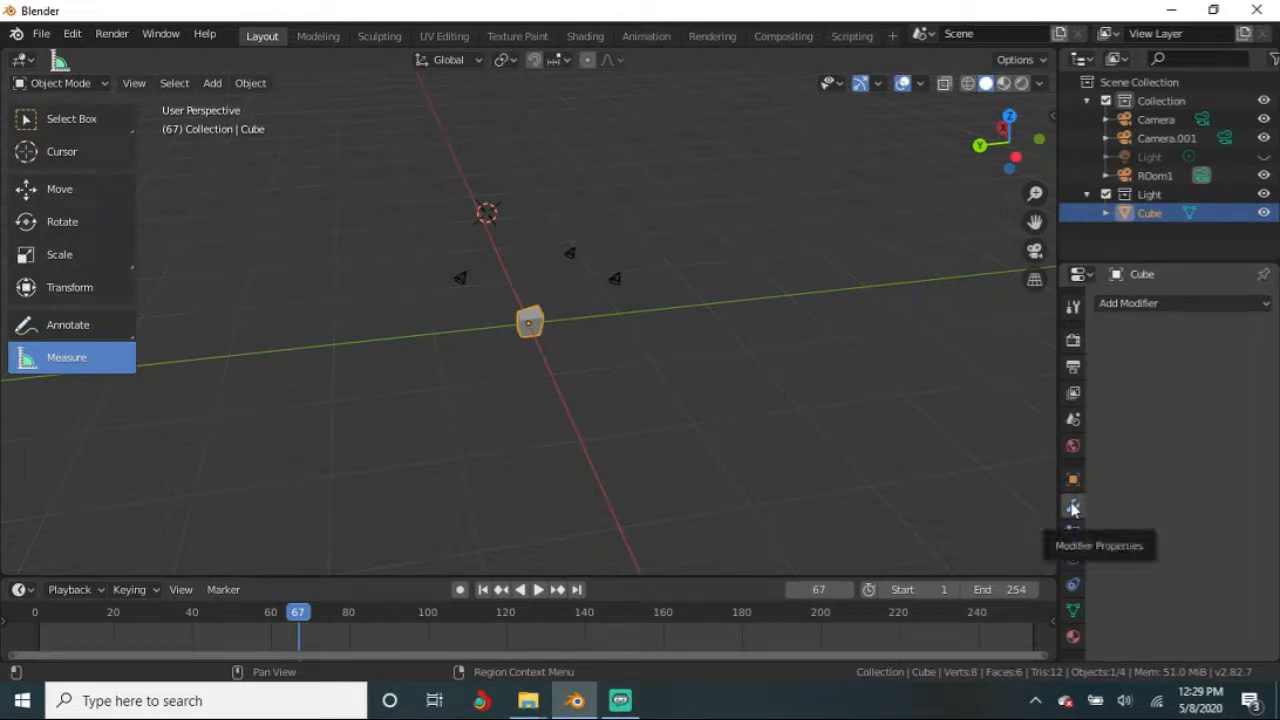
{"action": "scroll", "coordinate": [1073, 508], "scroll_direction": "down", "scroll_amount": 1}
{"action": "scroll", "coordinate": [1073, 510], "scroll_direction": "up", "scroll_amount": 1}
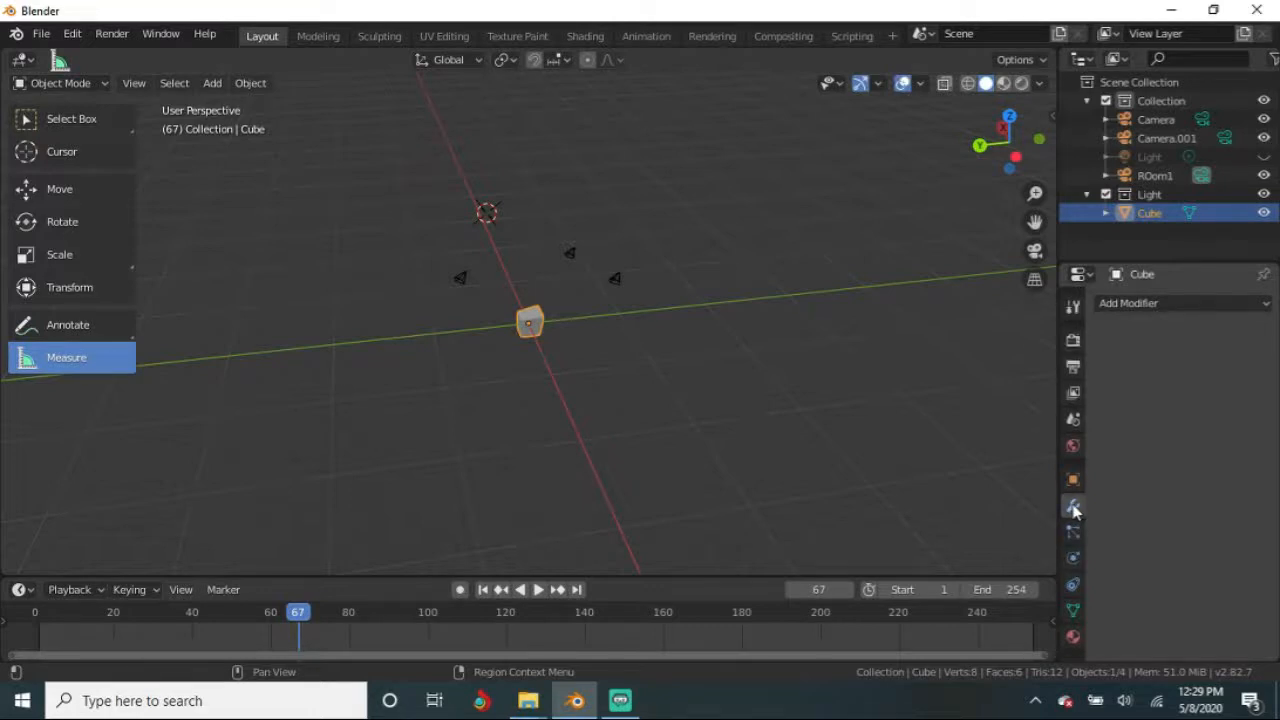
{"action": "scroll", "coordinate": [1073, 510], "scroll_direction": "down", "scroll_amount": 1}
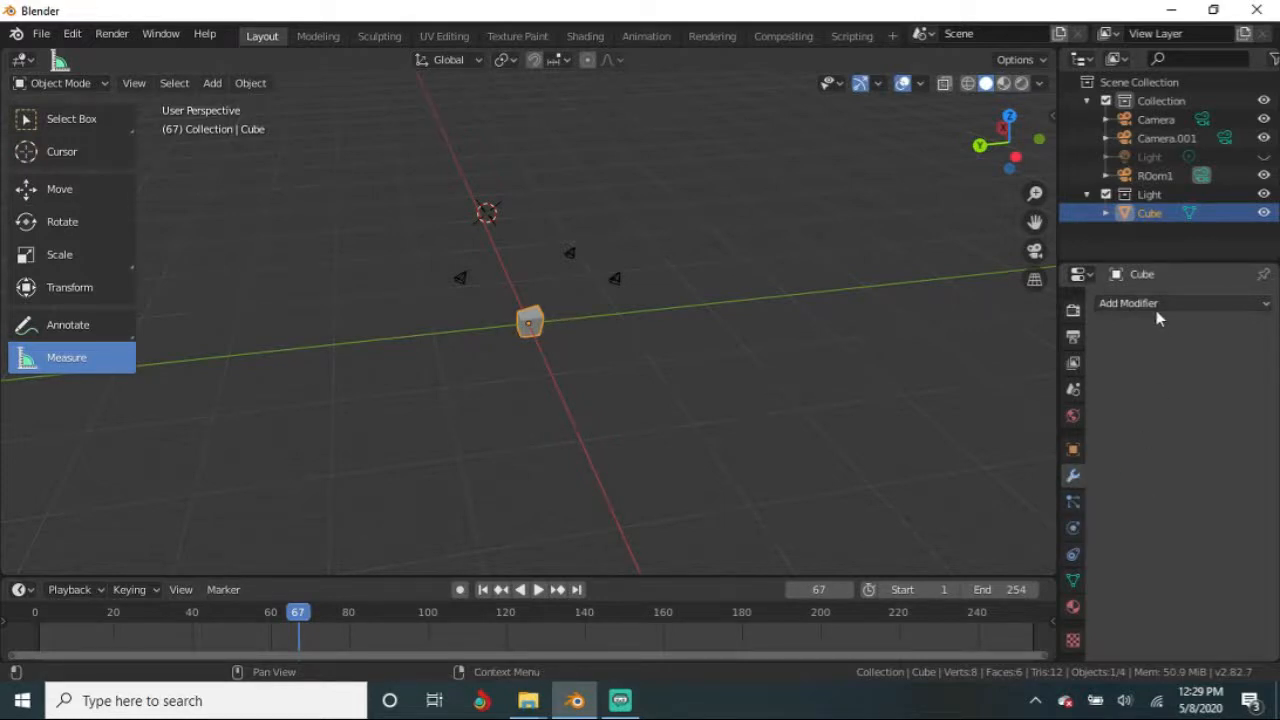
Step: Add an Array modifier to the cube, view the result from several angles and remove the modifier again
{"action": "left_click", "coordinate": [1125, 306]}
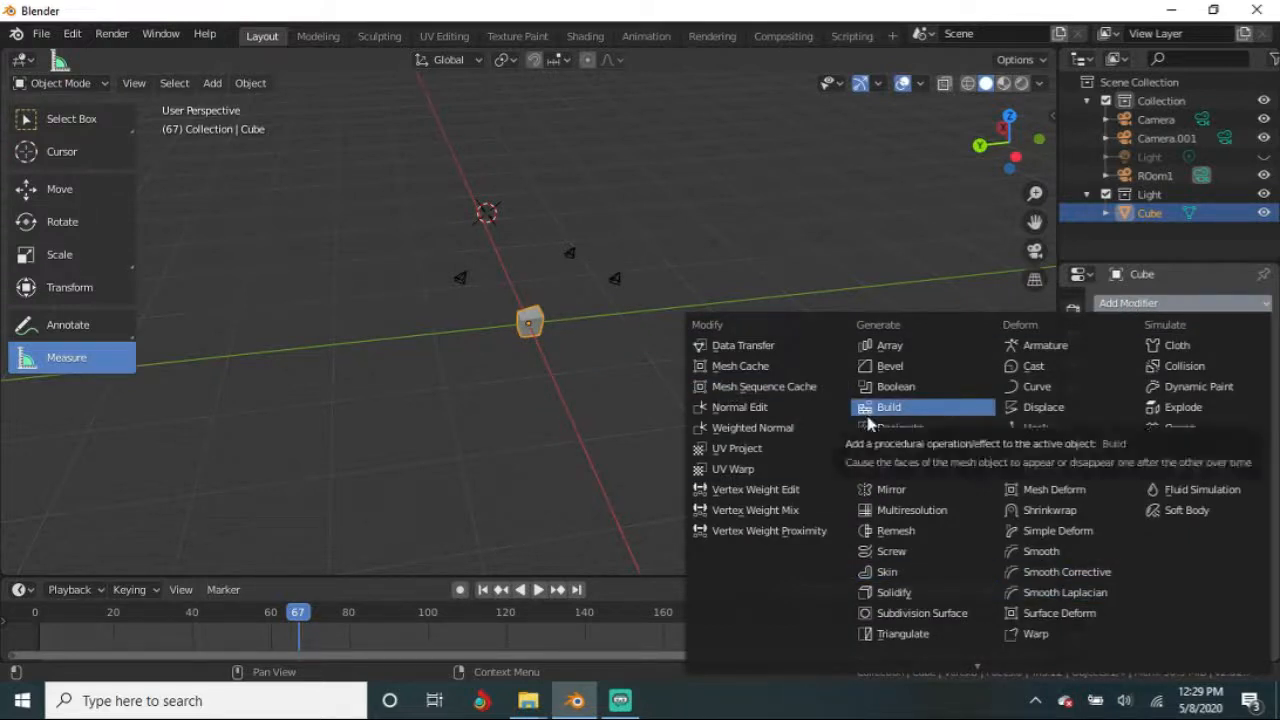
{"action": "left_click", "coordinate": [890, 345]}
{"action": "middle_click_drag", "start_coordinate": [894, 357], "coordinate": [406, 443]}
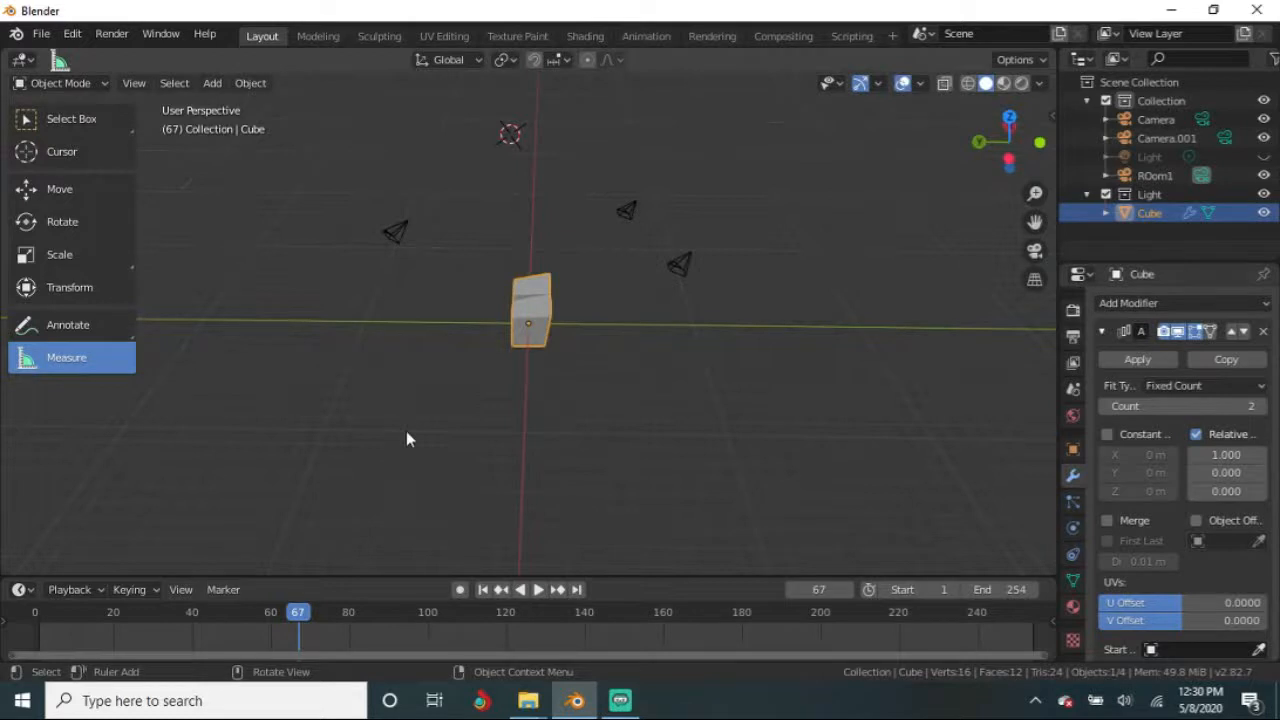
{"action": "middle_click_drag", "start_coordinate": [686, 509], "coordinate": [505, 465]}
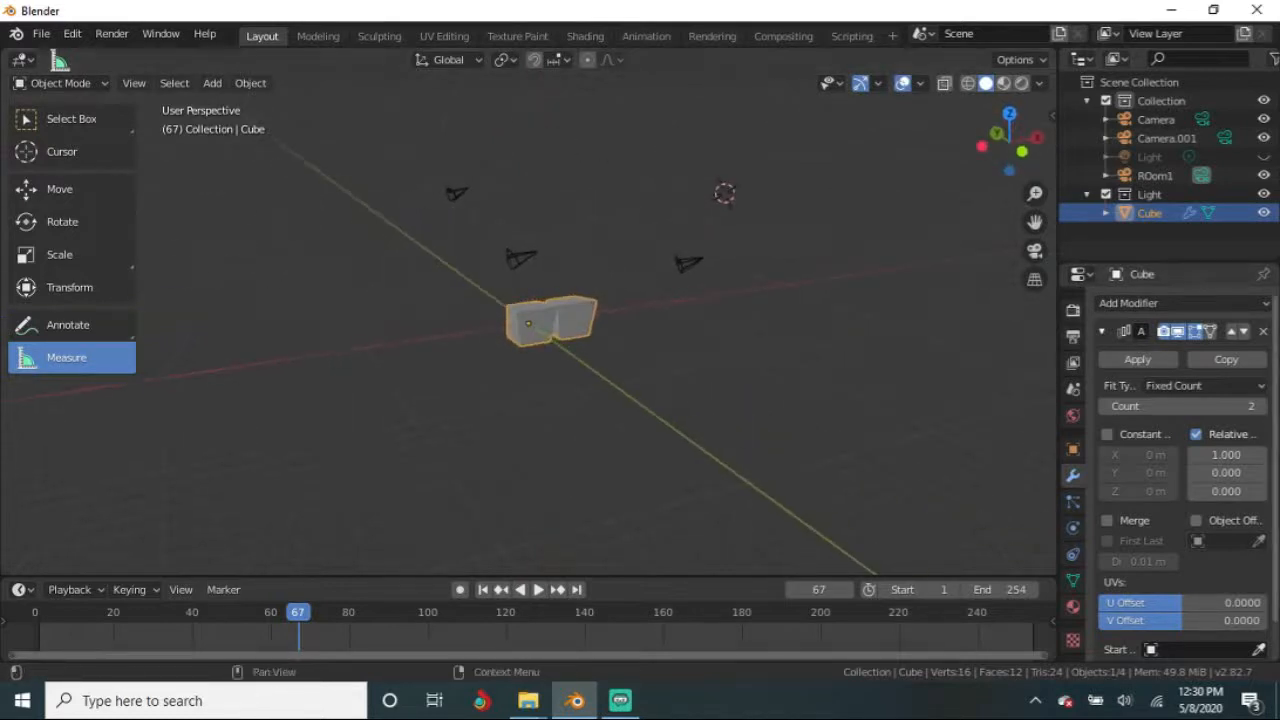
{"action": "left_click", "coordinate": [1262, 331]}
{"action": "left_click", "coordinate": [1190, 303]}
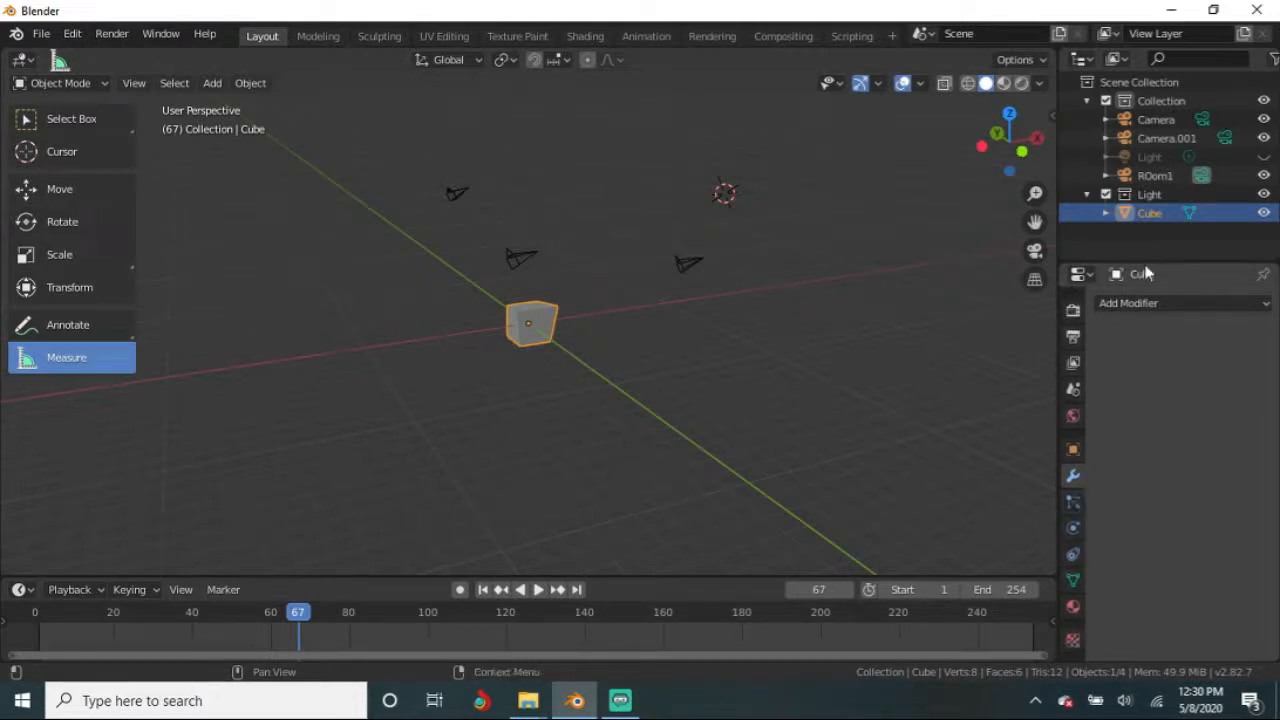
Step: Enlarge the properties editor slightly and compare the property categories offered for the camera and for the cube
{"action": "left_click_drag", "start_coordinate": [1145, 260], "coordinate": [1132, 136]}
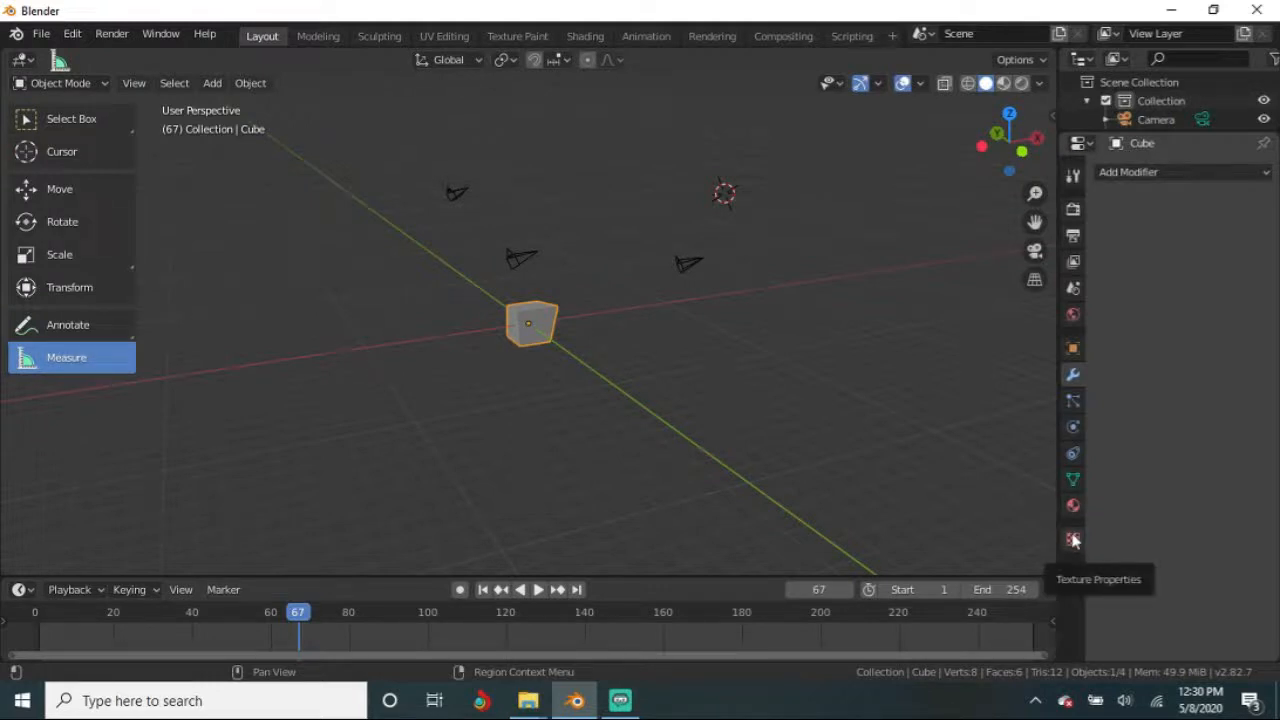
{"action": "left_click_drag", "start_coordinate": [1212, 132], "coordinate": [1212, 204]}
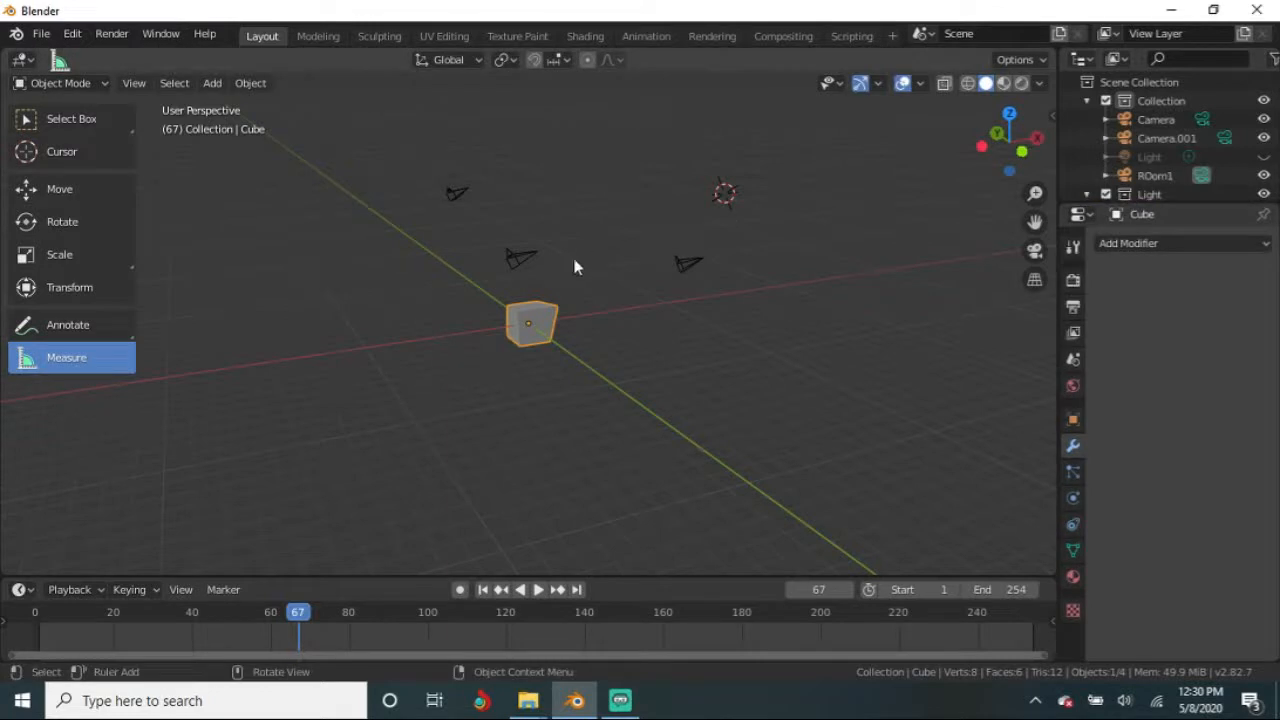
{"action": "left_click", "coordinate": [690, 266]}
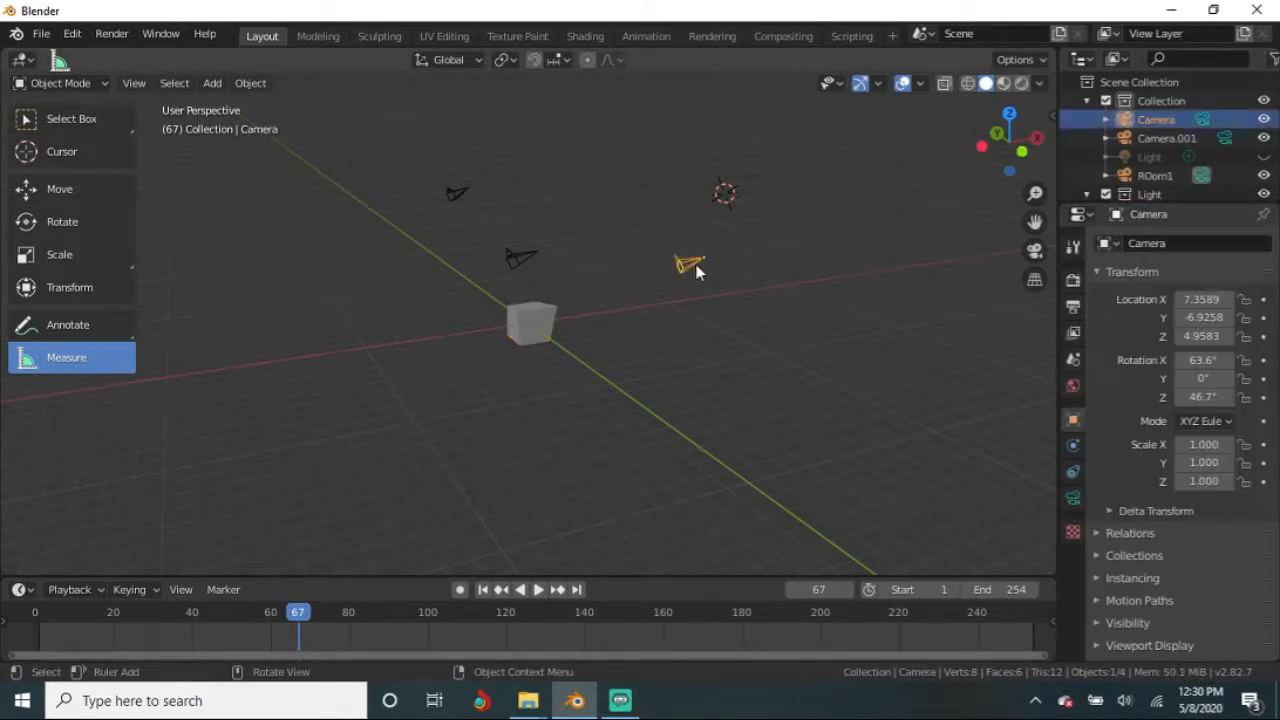
{"action": "left_click", "coordinate": [529, 318]}
{"action": "middle_click_drag", "start_coordinate": [434, 366], "coordinate": [442, 399]}
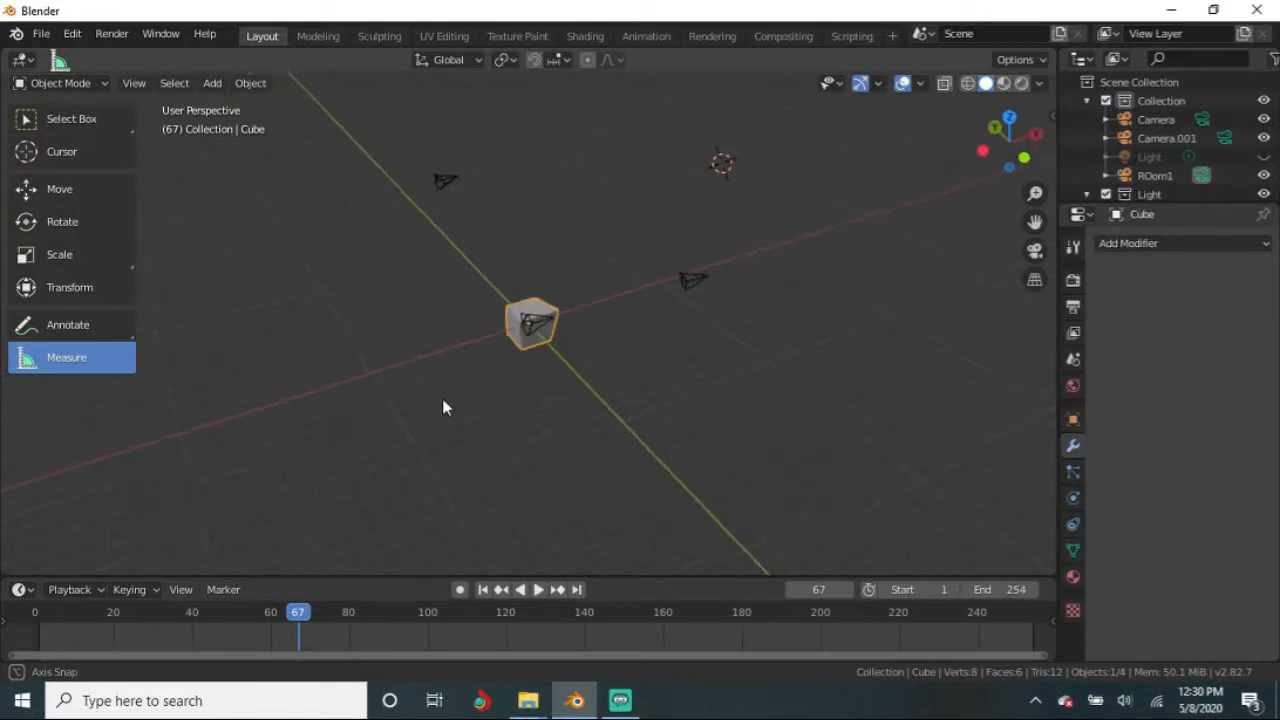
{"action": "middle_click_drag", "start_coordinate": [649, 480], "coordinate": [686, 420]}
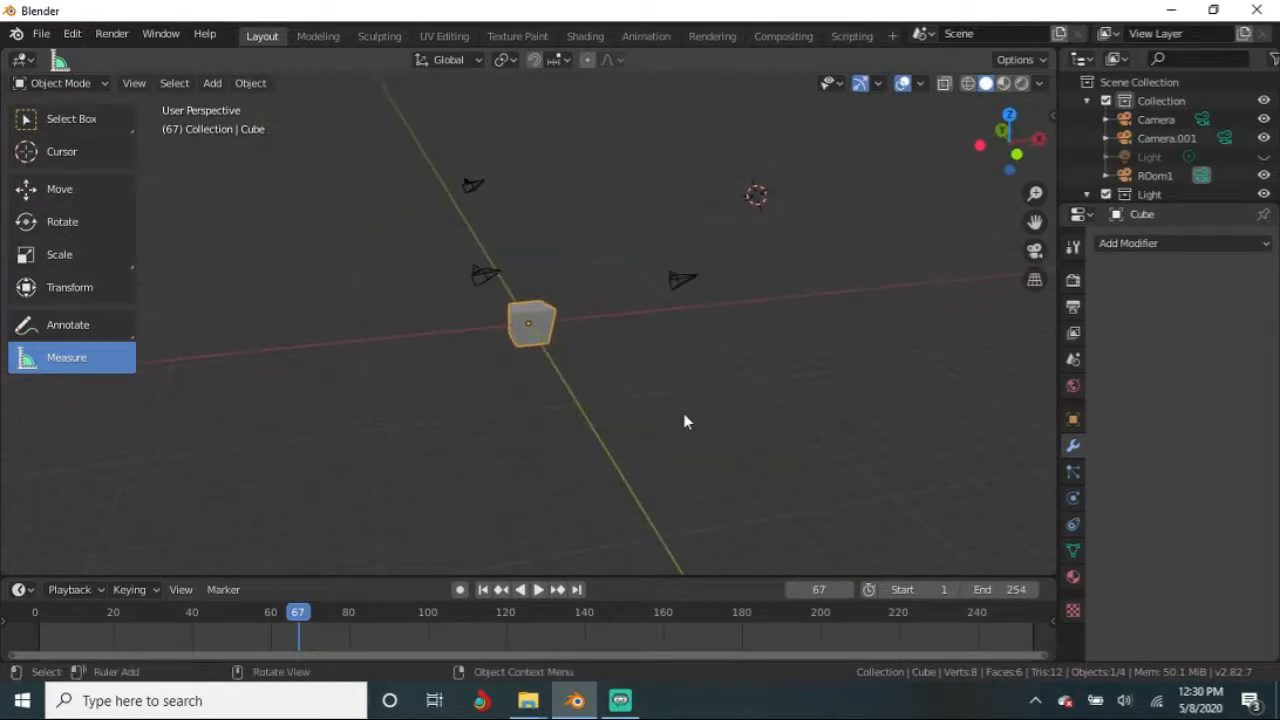
{"action": "middle_click_drag", "start_coordinate": [708, 439], "coordinate": [930, 514]}
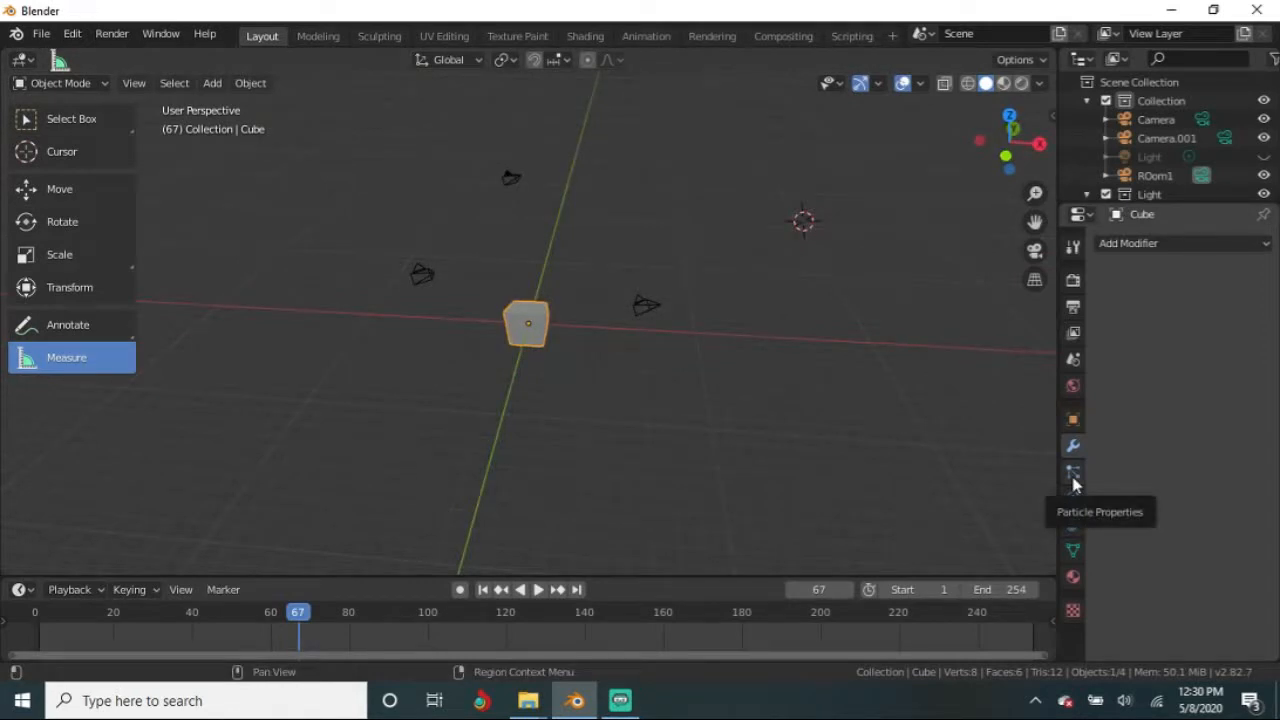
Step: Add a particle system to the cube and play the animation up to frame 162
{"action": "left_click", "coordinate": [1073, 478]}
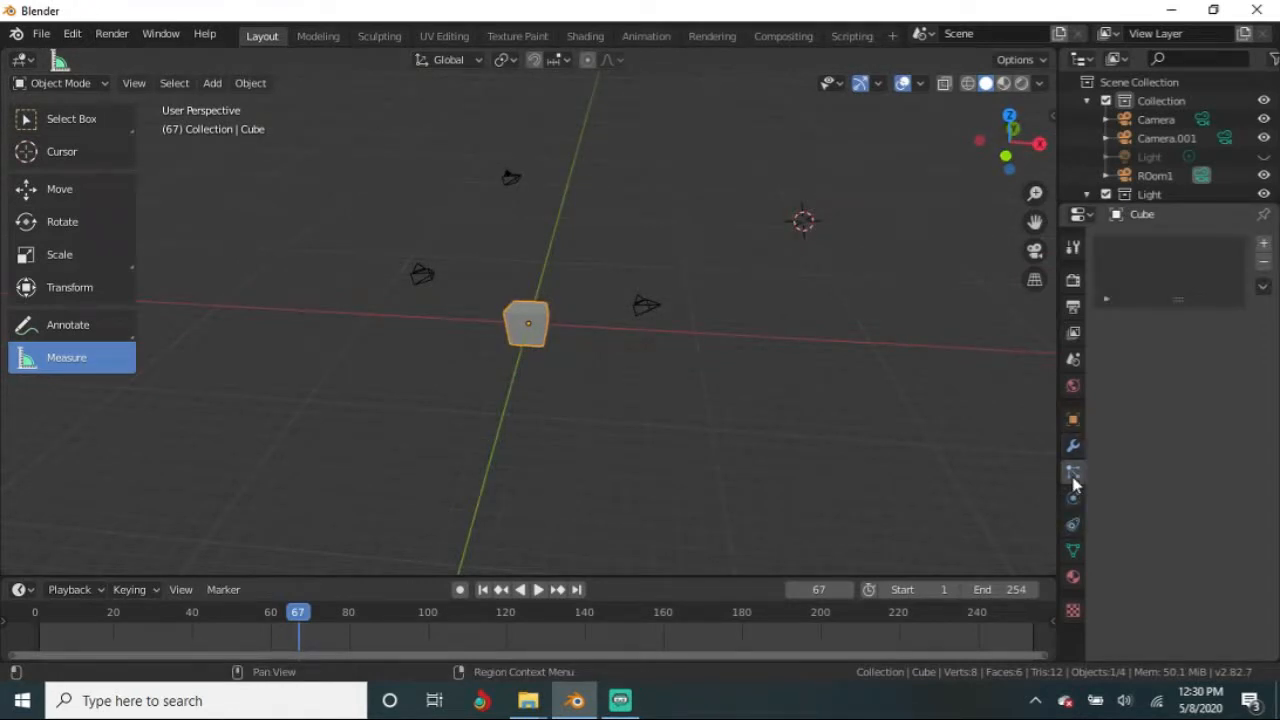
{"action": "left_click", "coordinate": [1264, 246]}
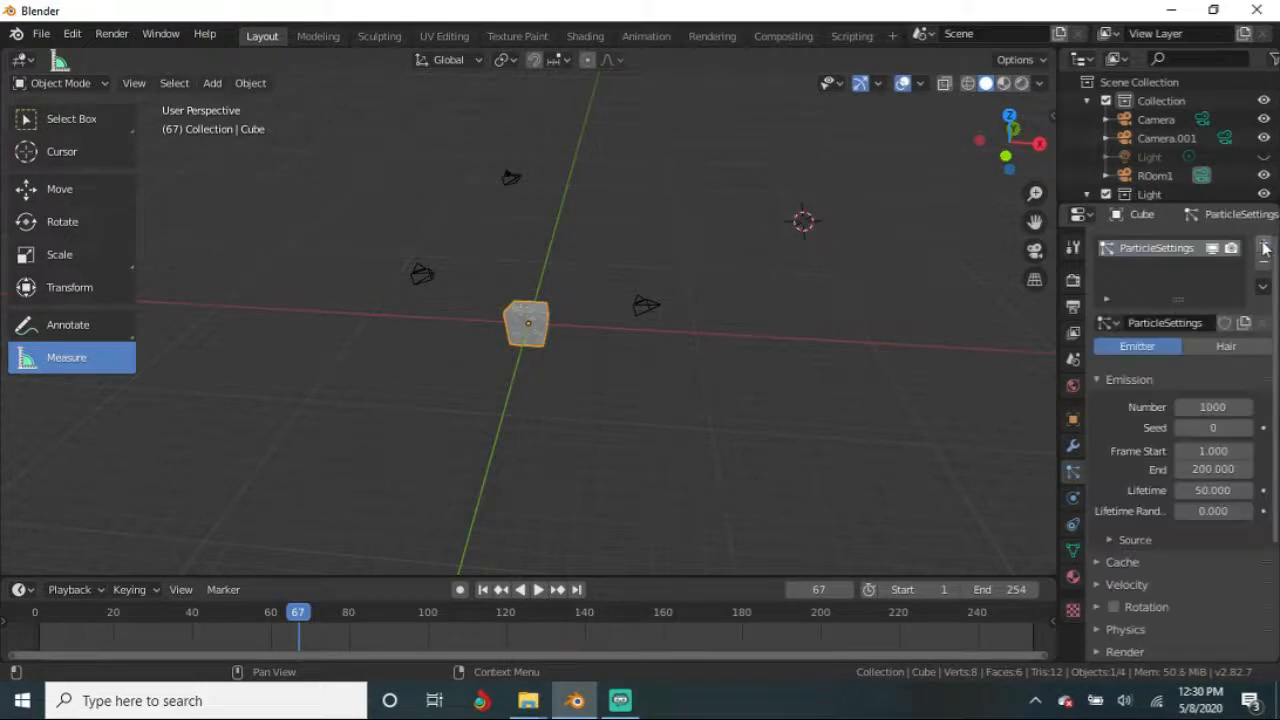
{"action": "key", "text": "space"}
{"action": "key", "text": "Return"}
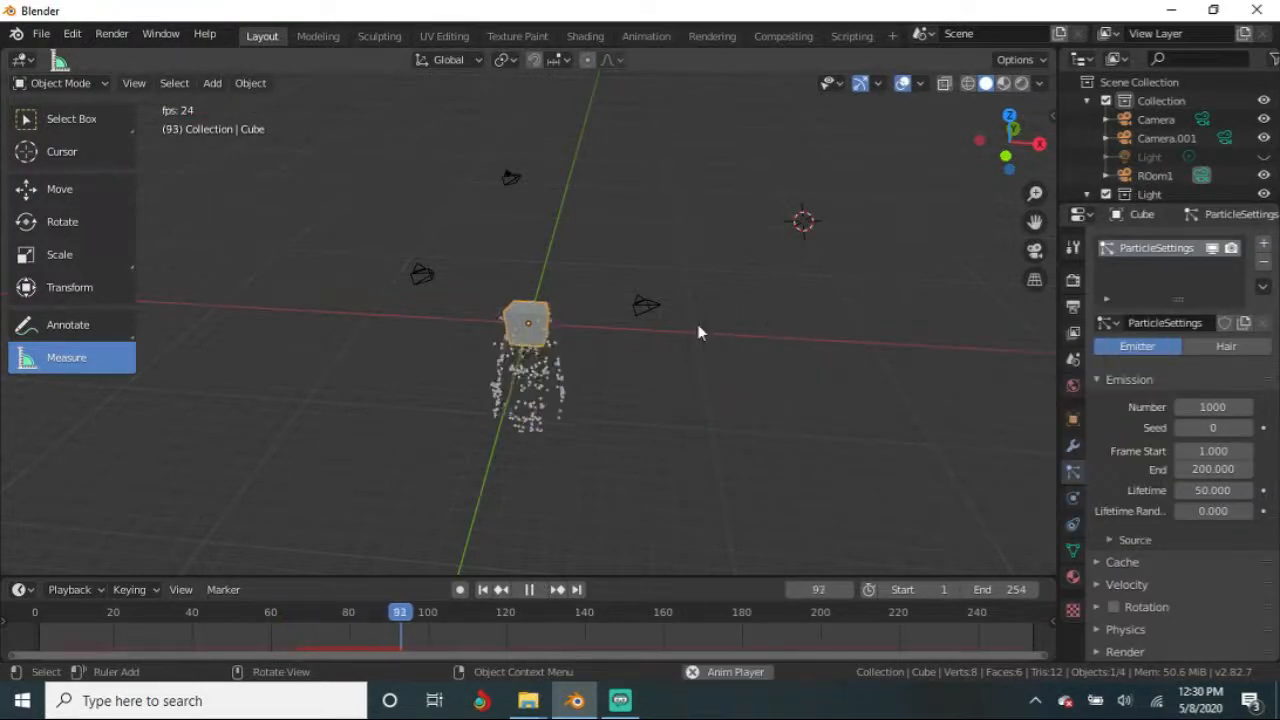
{"action": "key", "text": "space"}
{"action": "key", "text": "Return"}
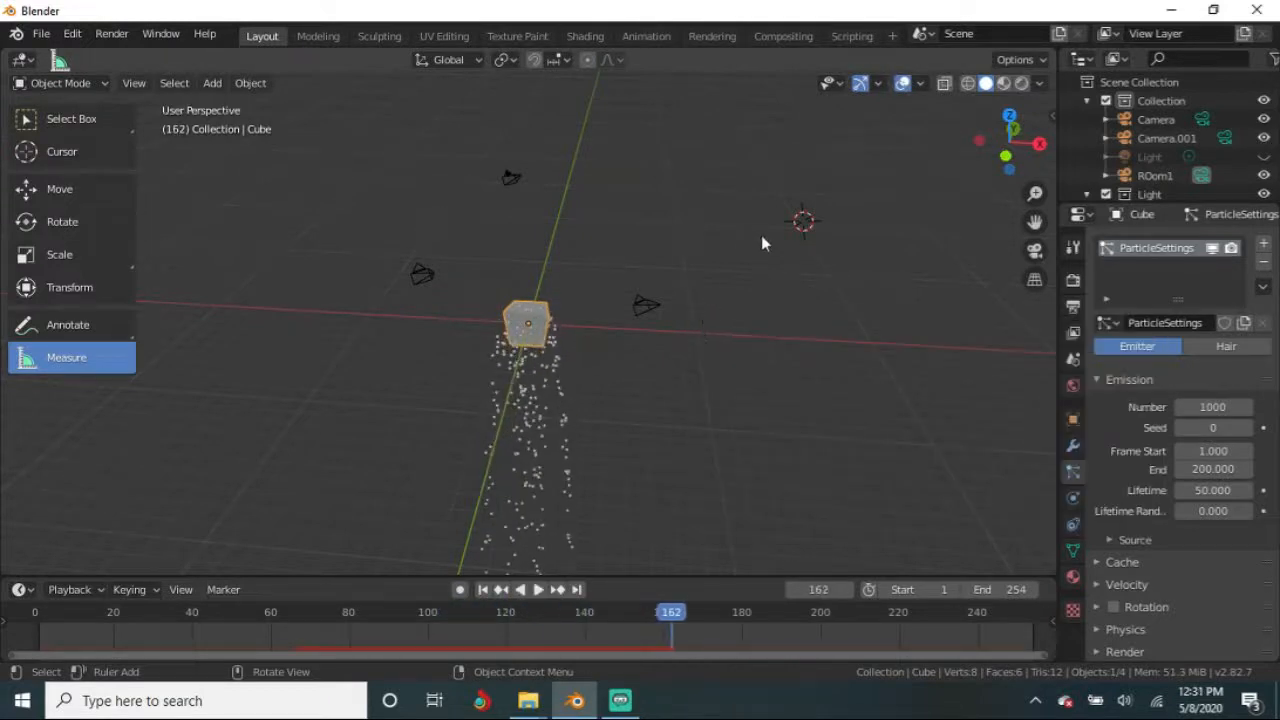
Step: Remove the cube's particle system and show its physics properties
{"action": "left_click", "coordinate": [1263, 261]}
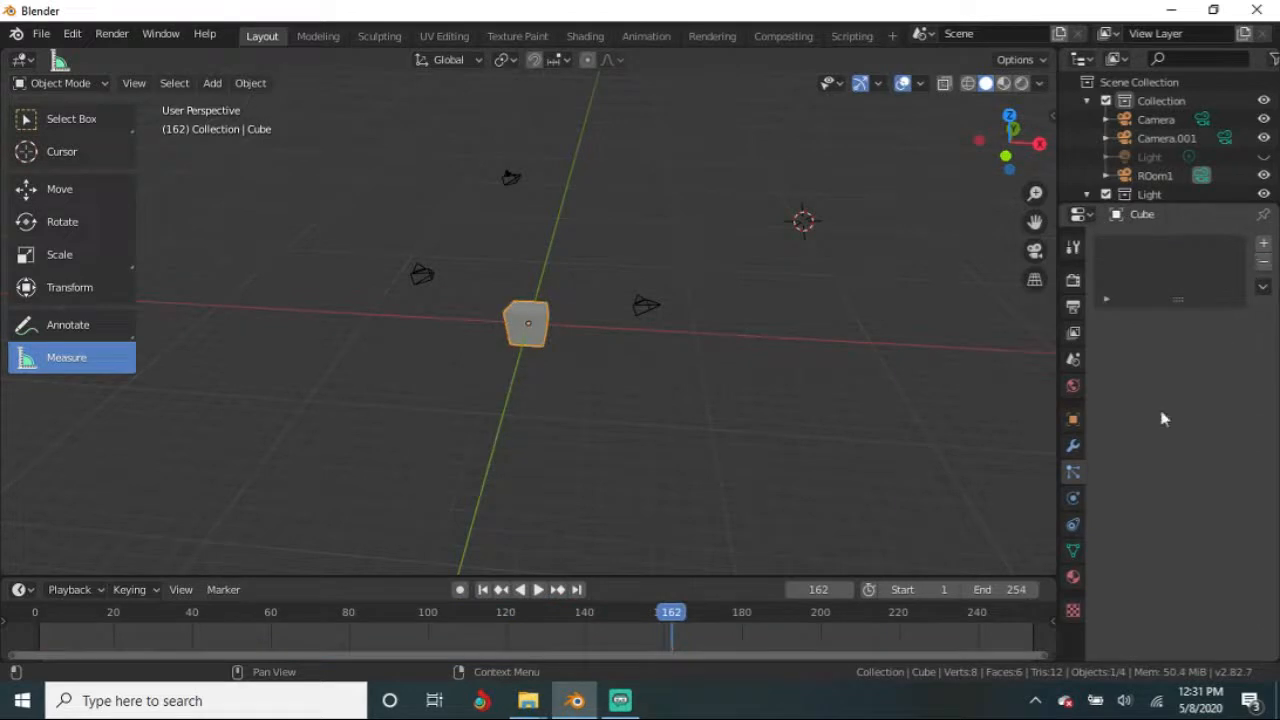
{"action": "left_click", "coordinate": [1074, 497]}
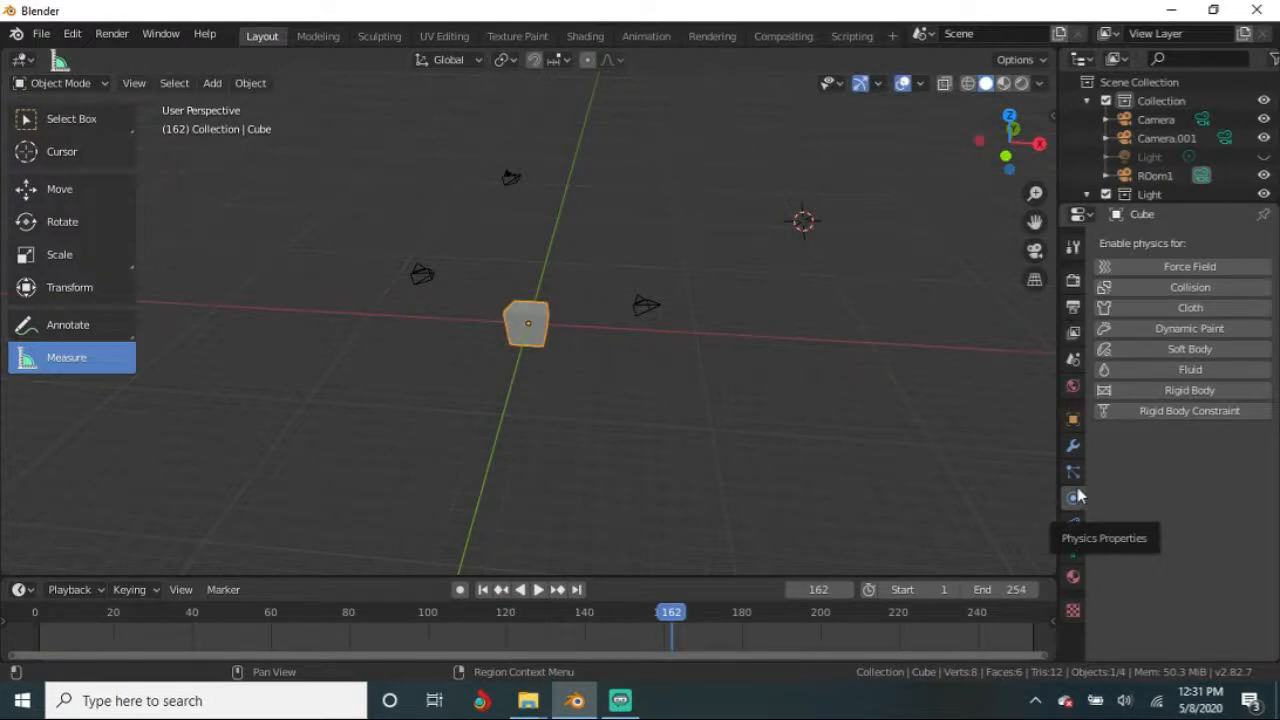
{"action": "middle_click_drag", "start_coordinate": [860, 495], "coordinate": [715, 522]}
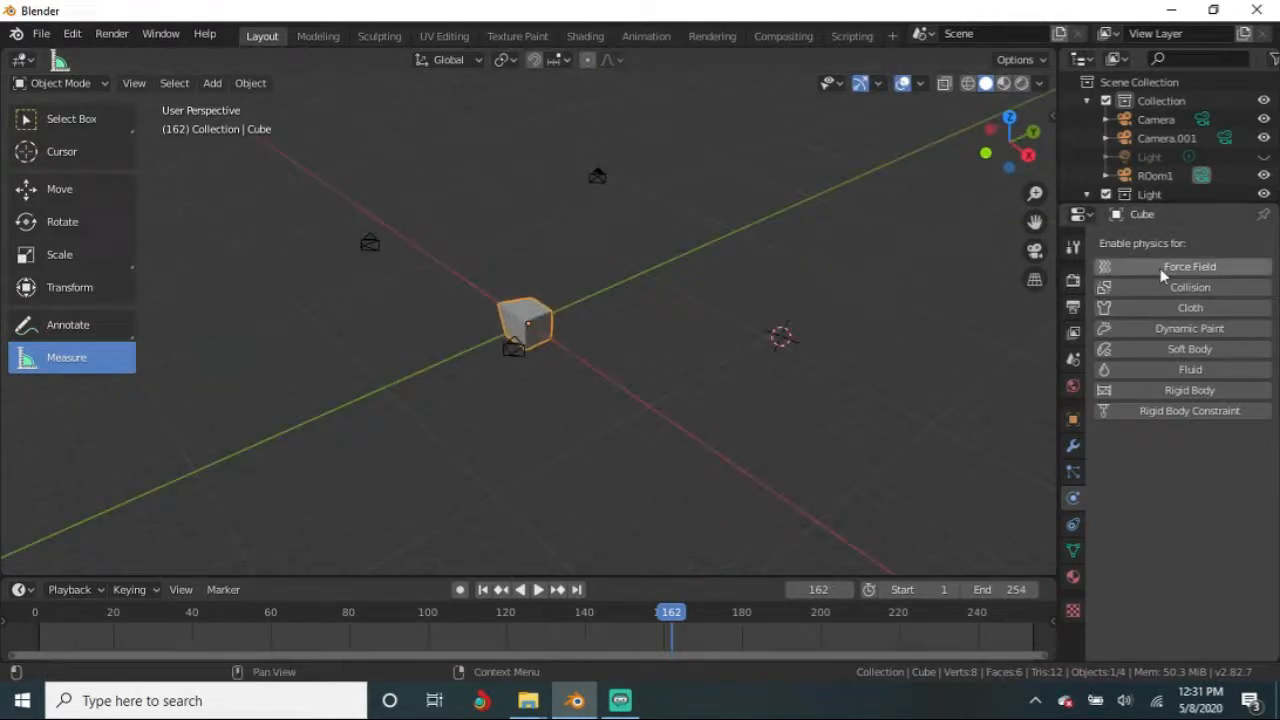
{"action": "middle_click_drag", "start_coordinate": [600, 425], "coordinate": [527, 387]}
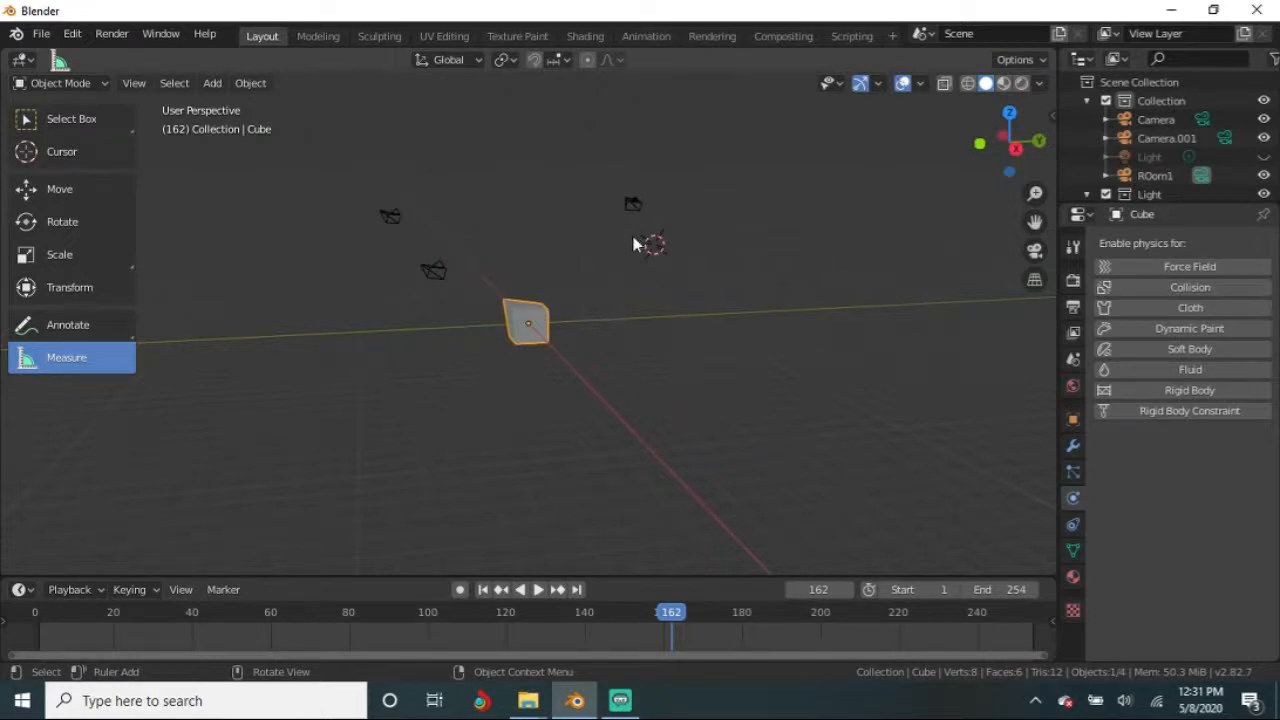
{"action": "middle_click_drag", "start_coordinate": [794, 434], "coordinate": [794, 237]}
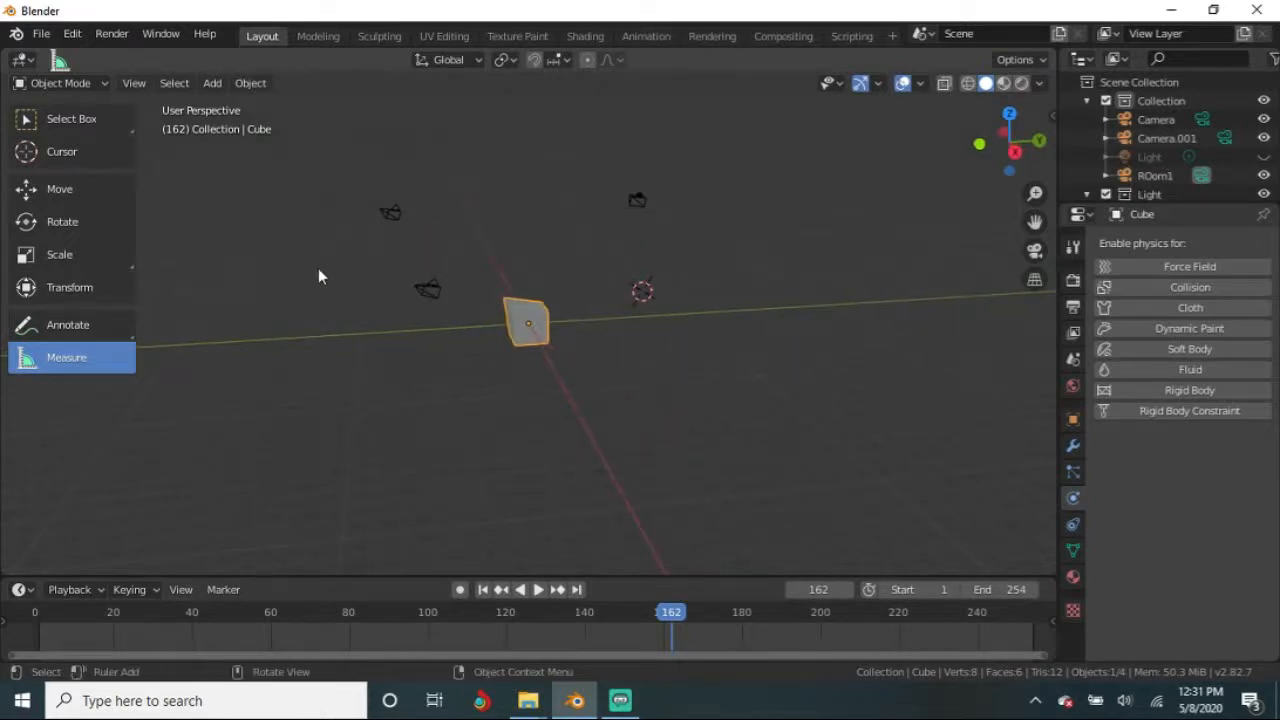
Step: Enable Collision physics for the cube and duplicate it in place
{"action": "left_click", "coordinate": [1163, 290]}
{"action": "middle_click_drag", "start_coordinate": [500, 434], "coordinate": [641, 435]}
{"action": "key", "text": "shift+d"}
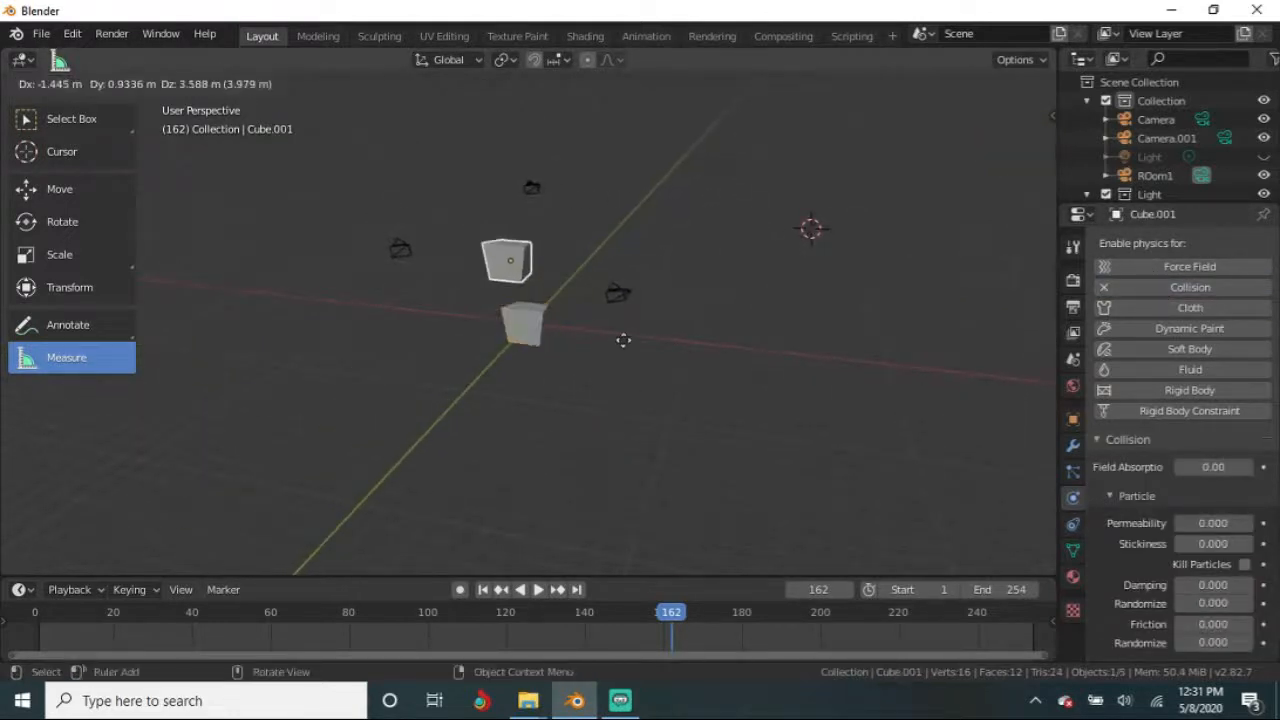
{"action": "right_click", "coordinate": [644, 357]}
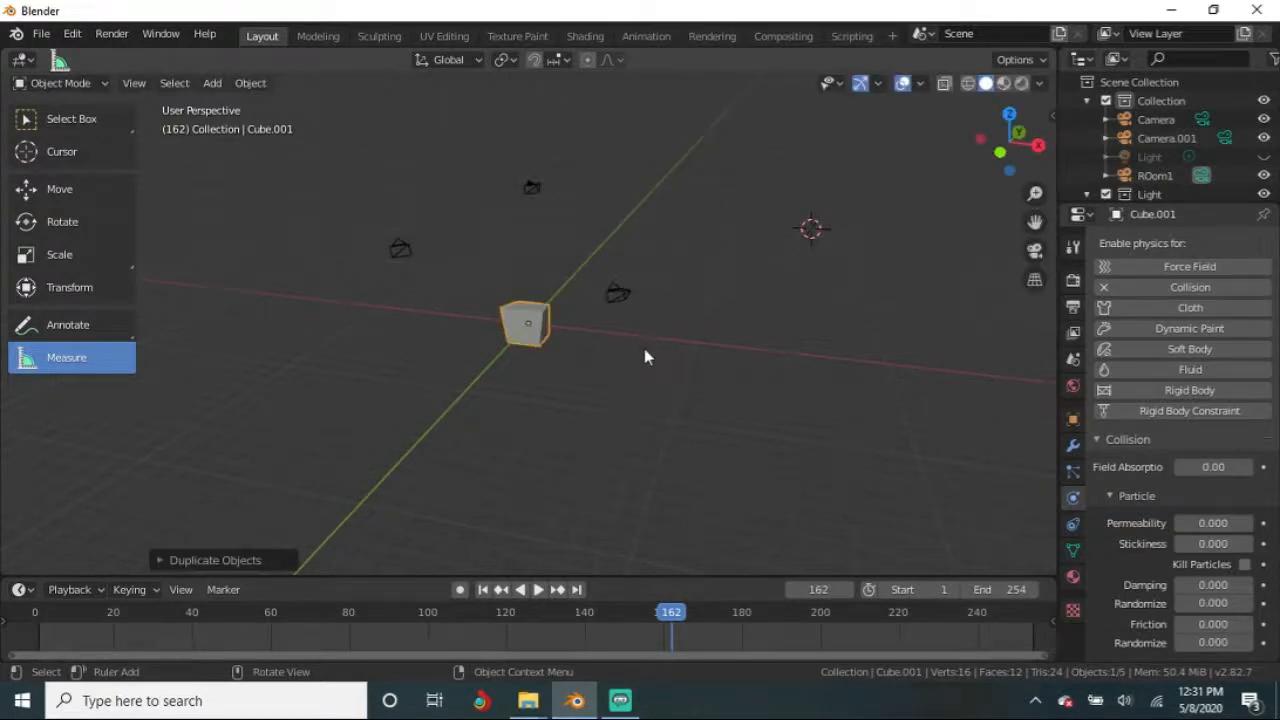
Step: Move the duplicated cube about 2.7 m up along the Z axis so it sits above the original
{"action": "key", "text": "g"}
{"action": "key", "text": "z"}
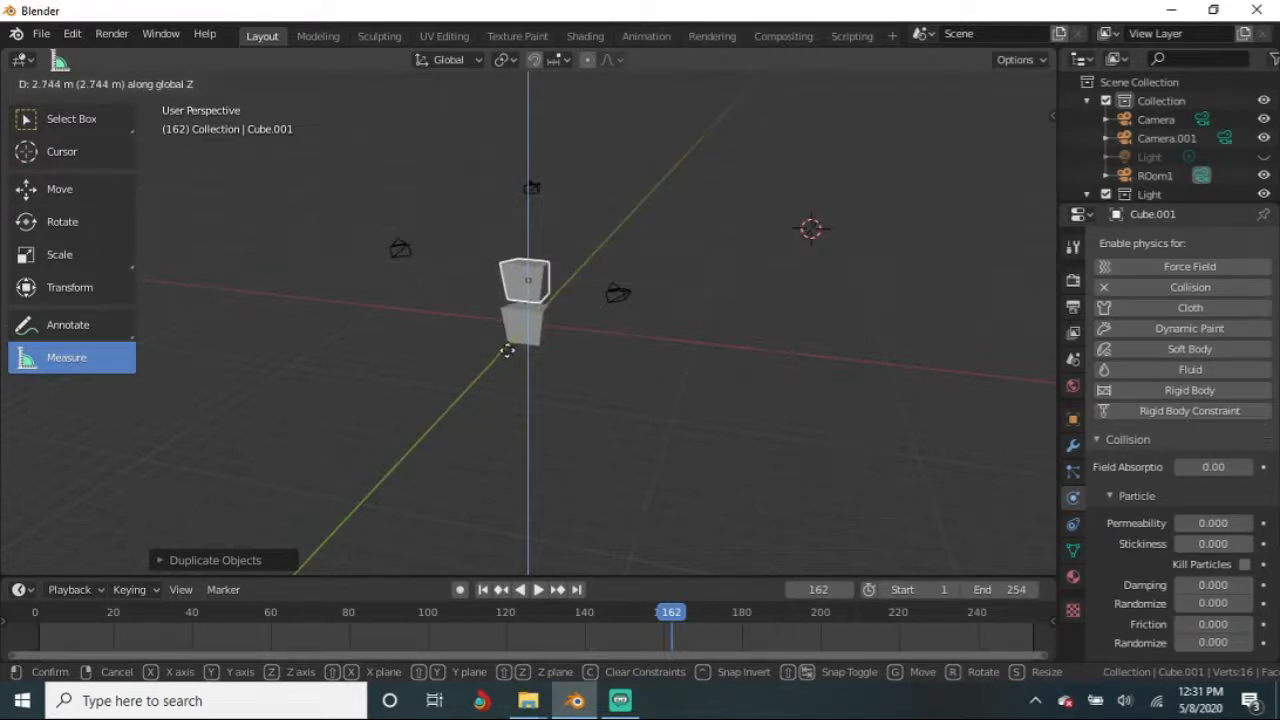
{"action": "left_click", "coordinate": [506, 349]}
{"action": "key", "text": "g"}
{"action": "right_click", "coordinate": [280, 386]}
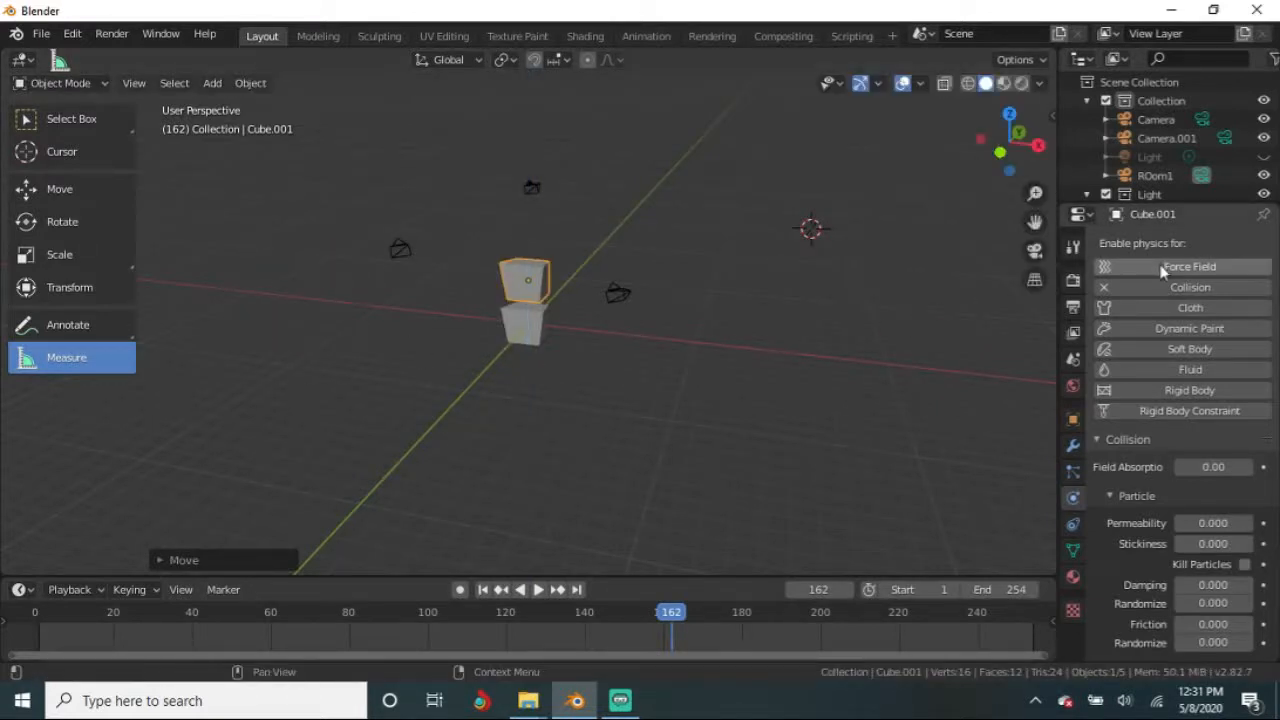
Step: Remove Collision physics from the upper cube and enable Cloth physics for it instead
{"action": "left_click", "coordinate": [1112, 291]}
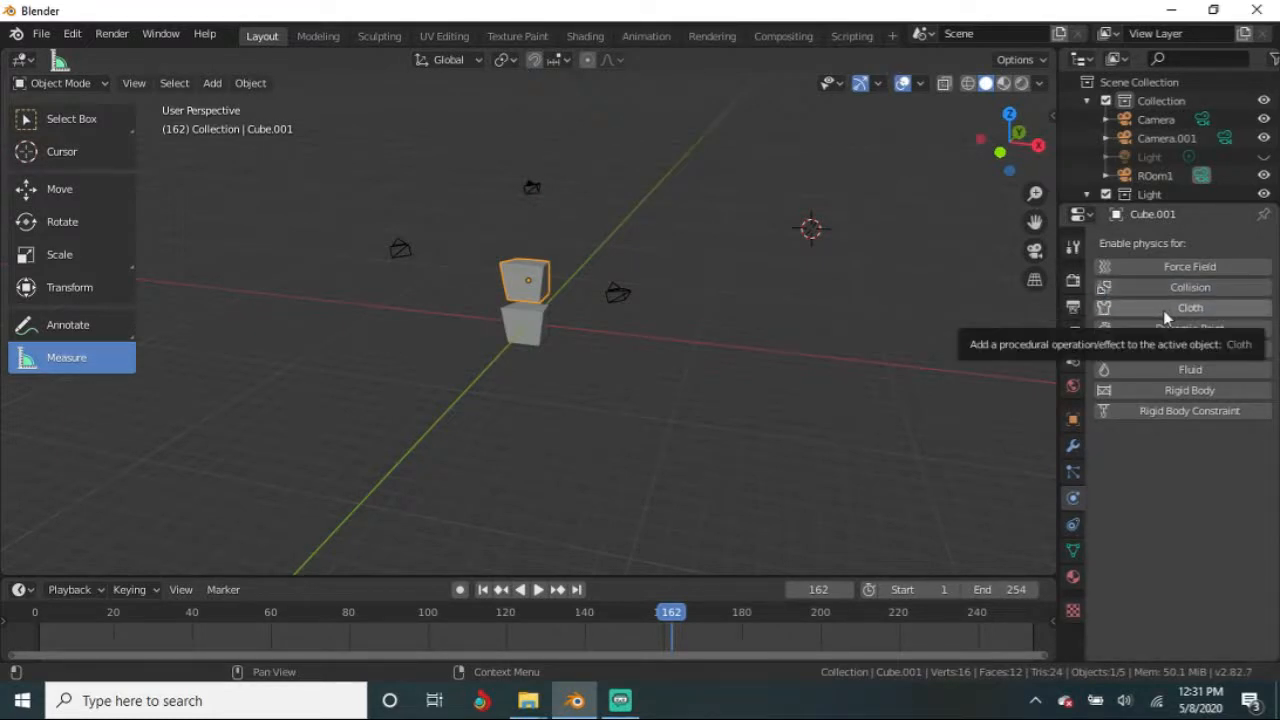
{"action": "middle_click_drag", "start_coordinate": [700, 377], "coordinate": [691, 428]}
{"action": "middle_click_drag", "start_coordinate": [794, 421], "coordinate": [1215, 308]}
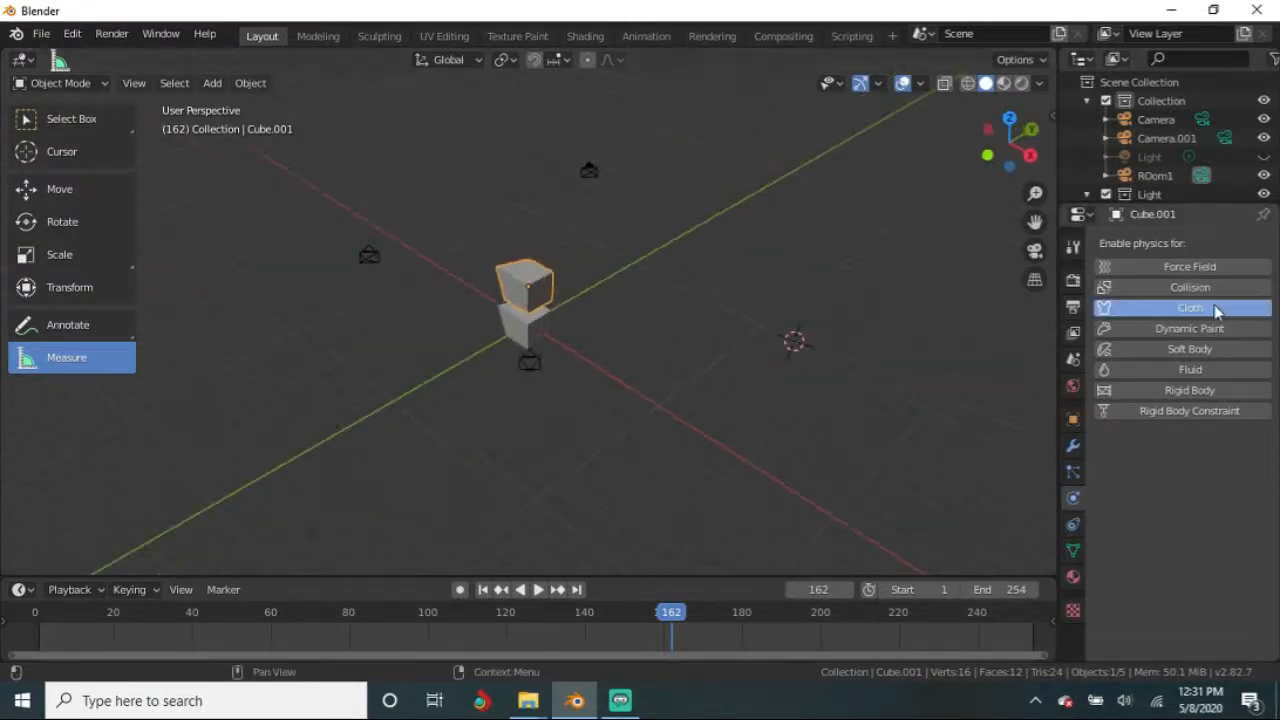
{"action": "left_click", "coordinate": [1215, 308]}
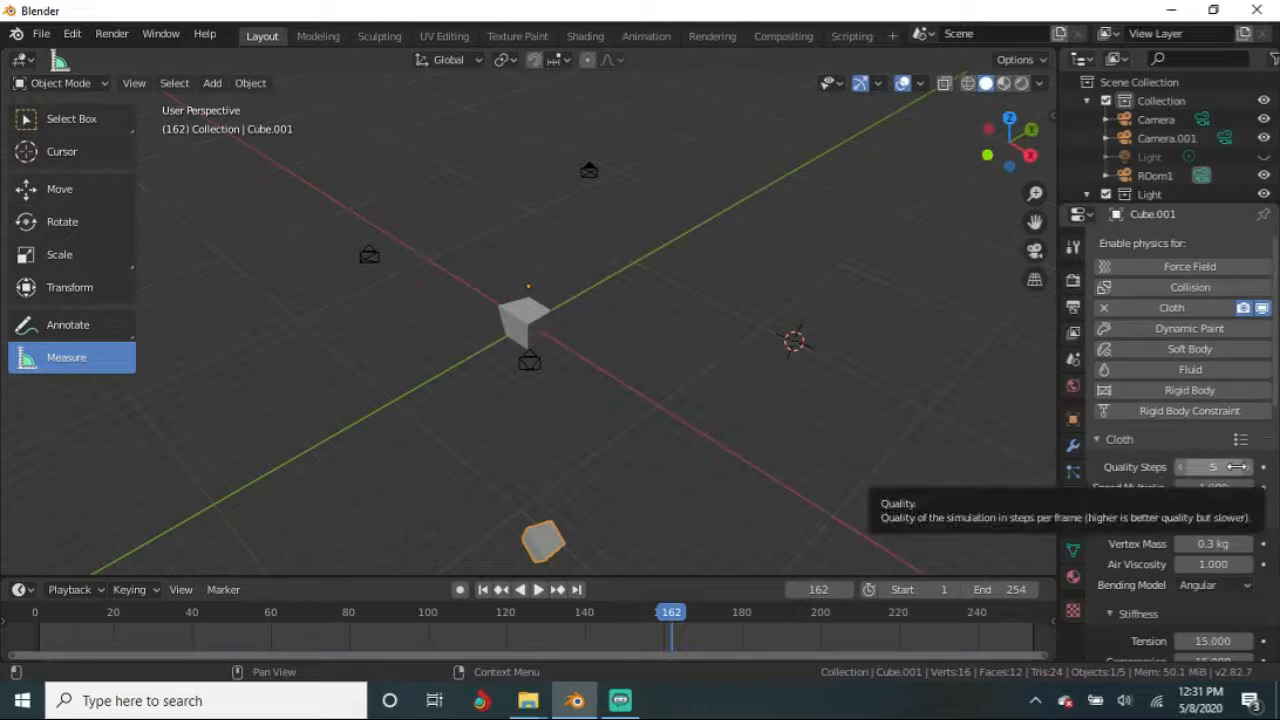
{"action": "scroll", "coordinate": [1228, 540], "scroll_direction": "down", "scroll_amount": 1}
{"action": "scroll", "coordinate": [1228, 540], "scroll_direction": "up", "scroll_amount": 1}
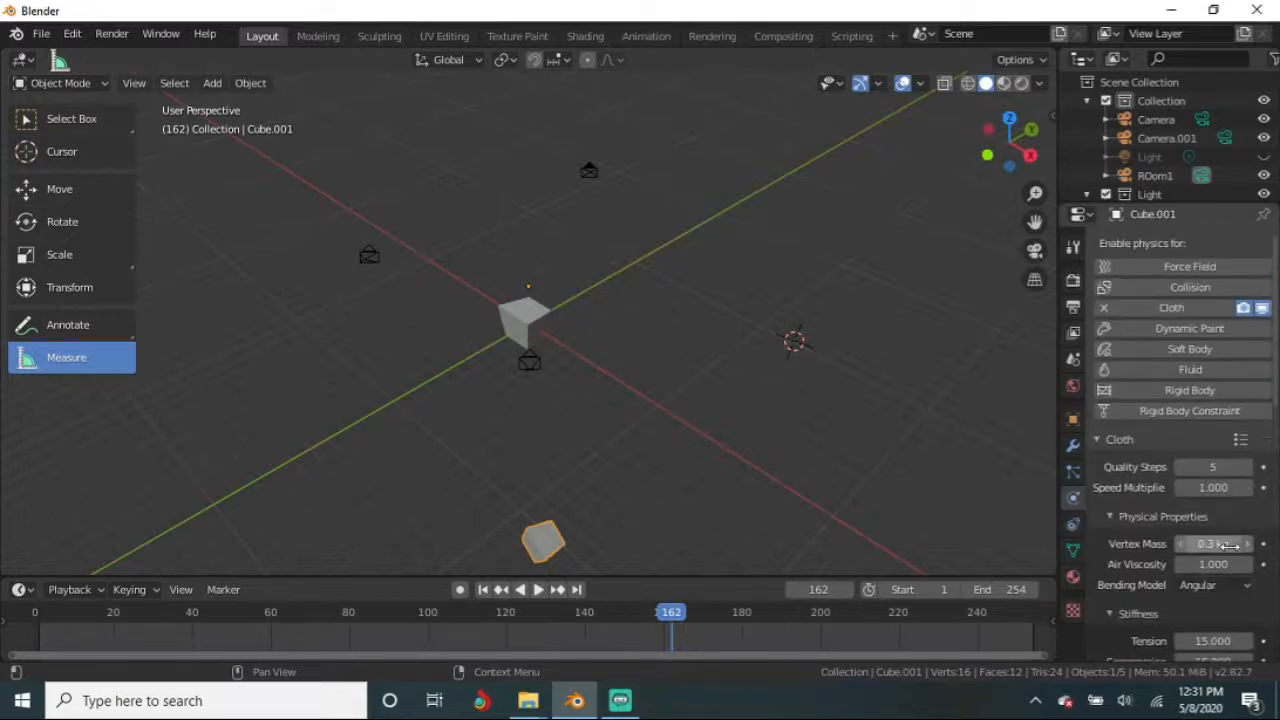
Step: Review the upper cube's Cloth settings and remove its Cloth physics
{"action": "scroll", "coordinate": [1216, 490], "scroll_direction": "down", "scroll_amount": 3}
{"action": "scroll", "coordinate": [1216, 487], "scroll_direction": "up", "scroll_amount": 3}
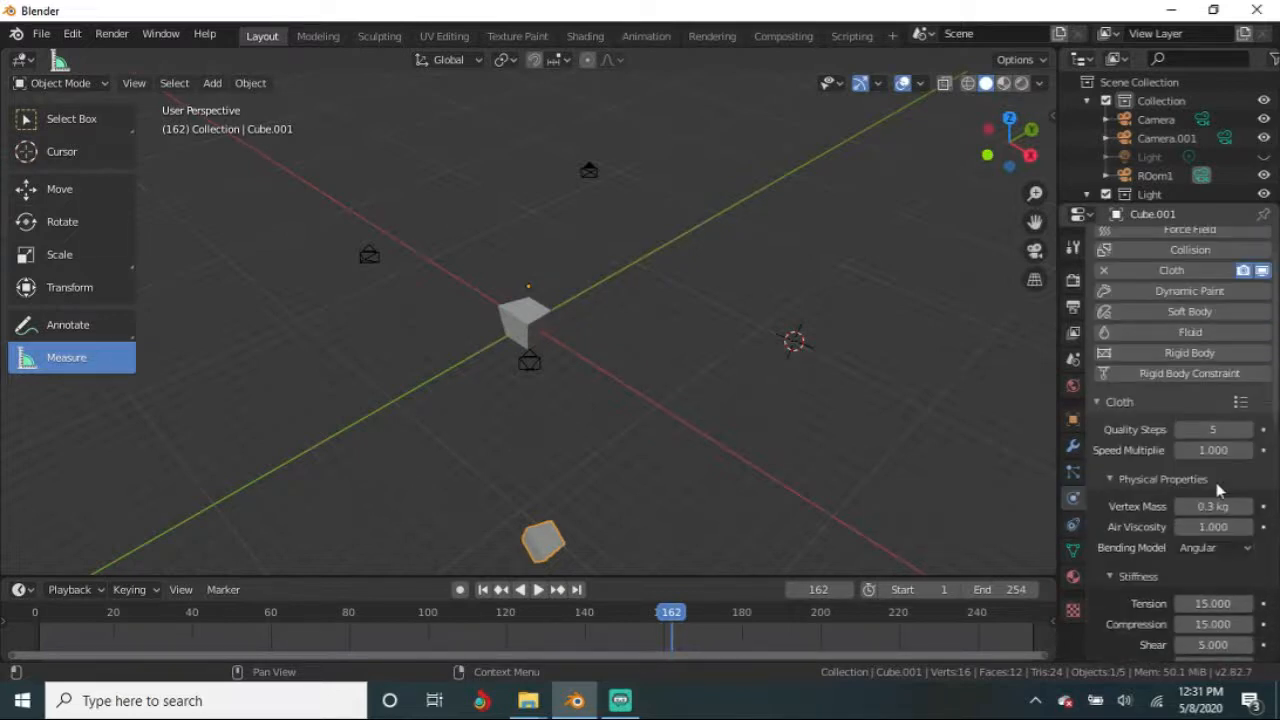
{"action": "left_click", "coordinate": [1190, 308]}
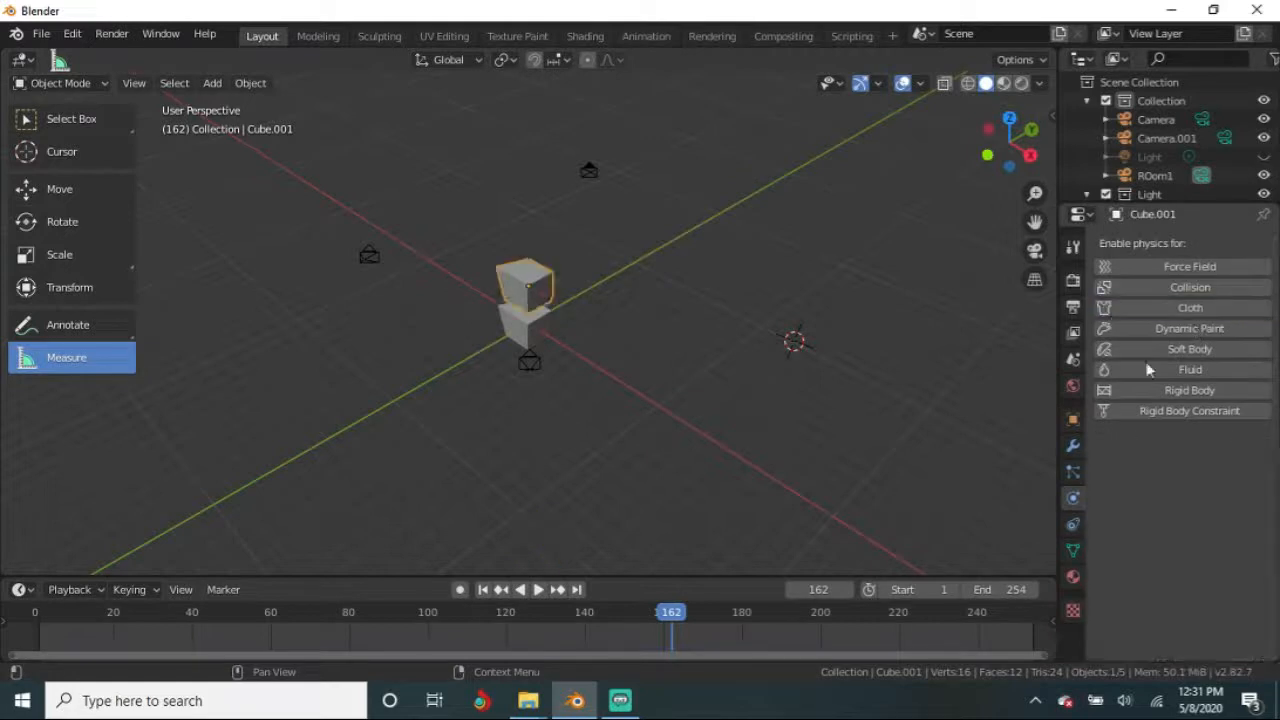
Step: Enable Dynamic Paint physics on the upper cube to view its settings, and remove it again
{"action": "left_click", "coordinate": [1198, 330]}
{"action": "mouse_move", "coordinate": [760, 430]}
{"action": "middle_mouse_down"}
{"action": "mouse_move", "coordinate": [637, 451]}
{"action": "mouse_move", "coordinate": [460, 447]}
{"action": "mouse_move", "coordinate": [407, 427]}
{"action": "middle_mouse_up"}
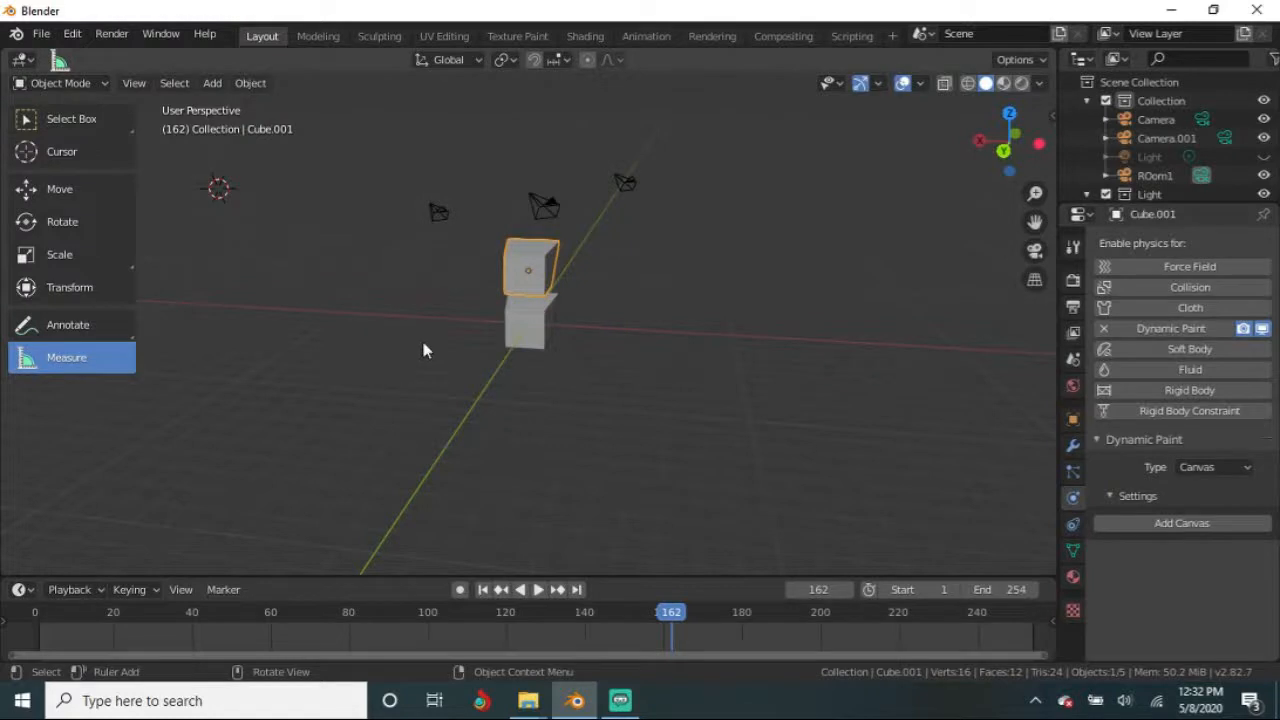
{"action": "middle_click_drag", "start_coordinate": [529, 377], "coordinate": [359, 382]}
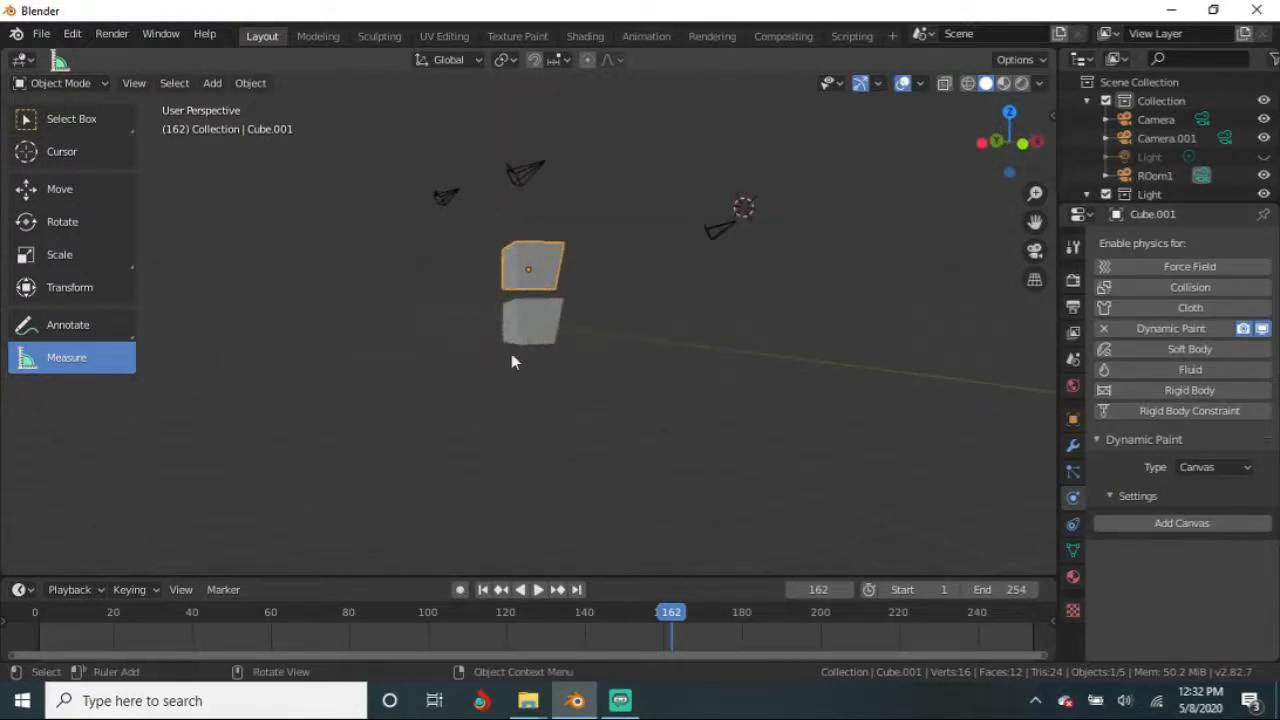
{"action": "middle_click_drag", "start_coordinate": [494, 326], "coordinate": [532, 362]}
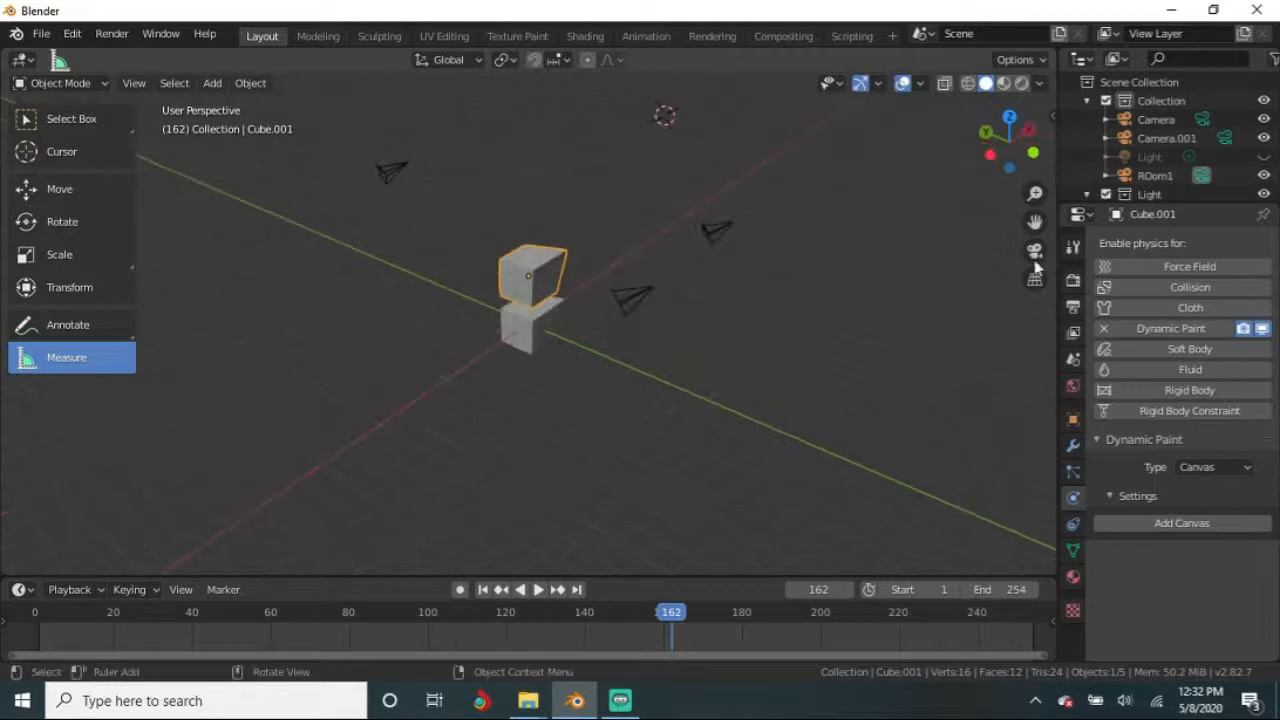
{"action": "left_click", "coordinate": [1104, 328]}
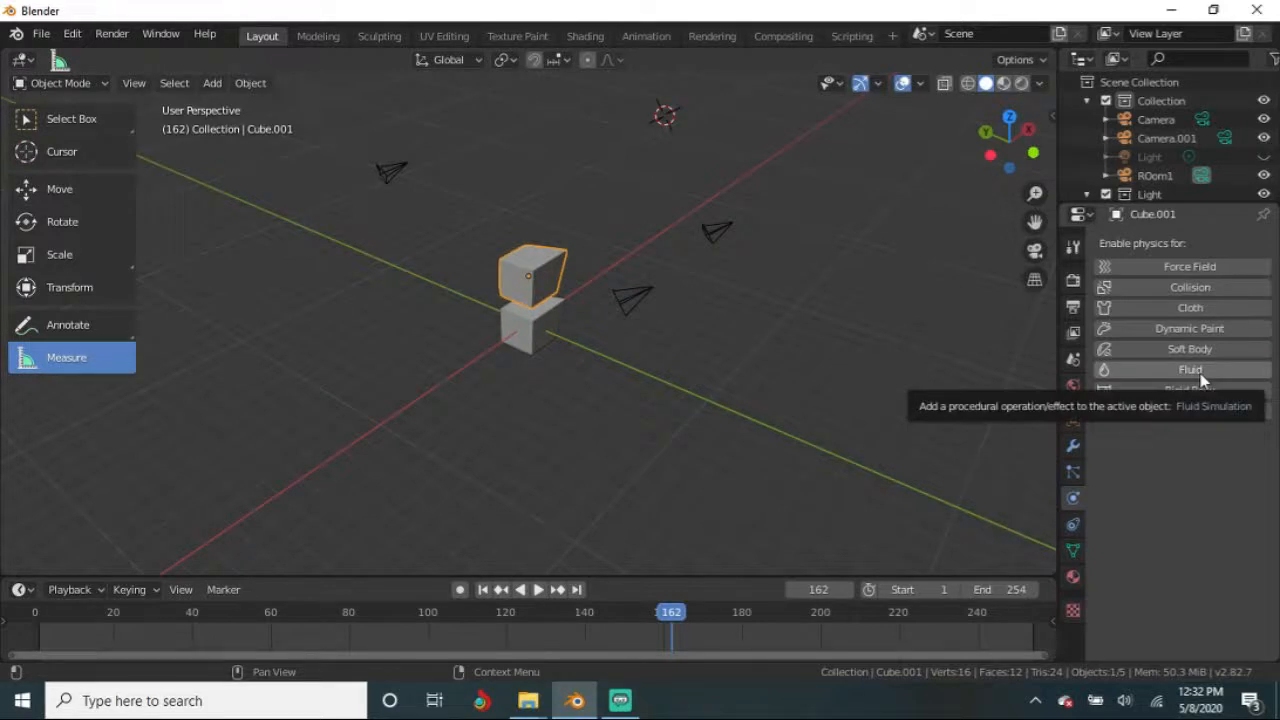
Step: Enable Rigid Body and Rigid Body Constraint physics on the upper cube, and remove both again
{"action": "middle_click_drag", "start_coordinate": [780, 420], "coordinate": [753, 395]}
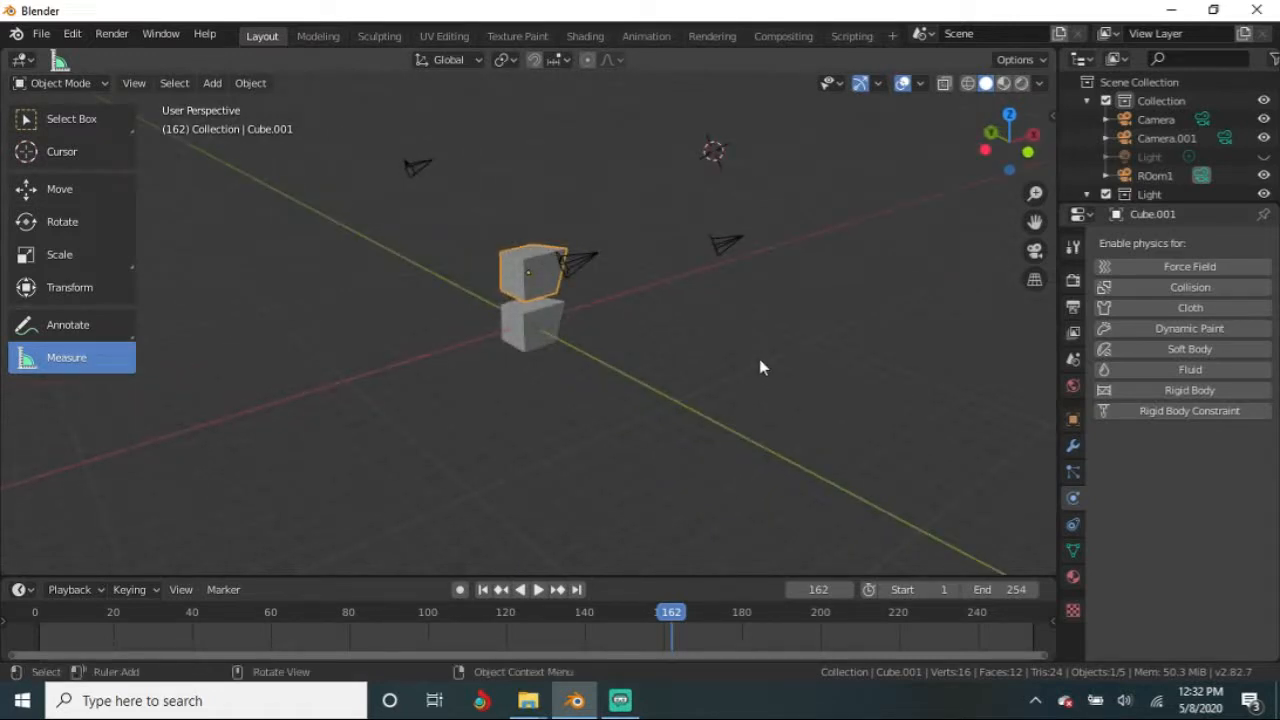
{"action": "left_click", "coordinate": [1175, 395]}
{"action": "left_click", "coordinate": [1175, 393]}
{"action": "left_click", "coordinate": [1197, 390]}
{"action": "middle_click_drag", "start_coordinate": [890, 398], "coordinate": [655, 365]}
{"action": "left_click", "coordinate": [1150, 413]}
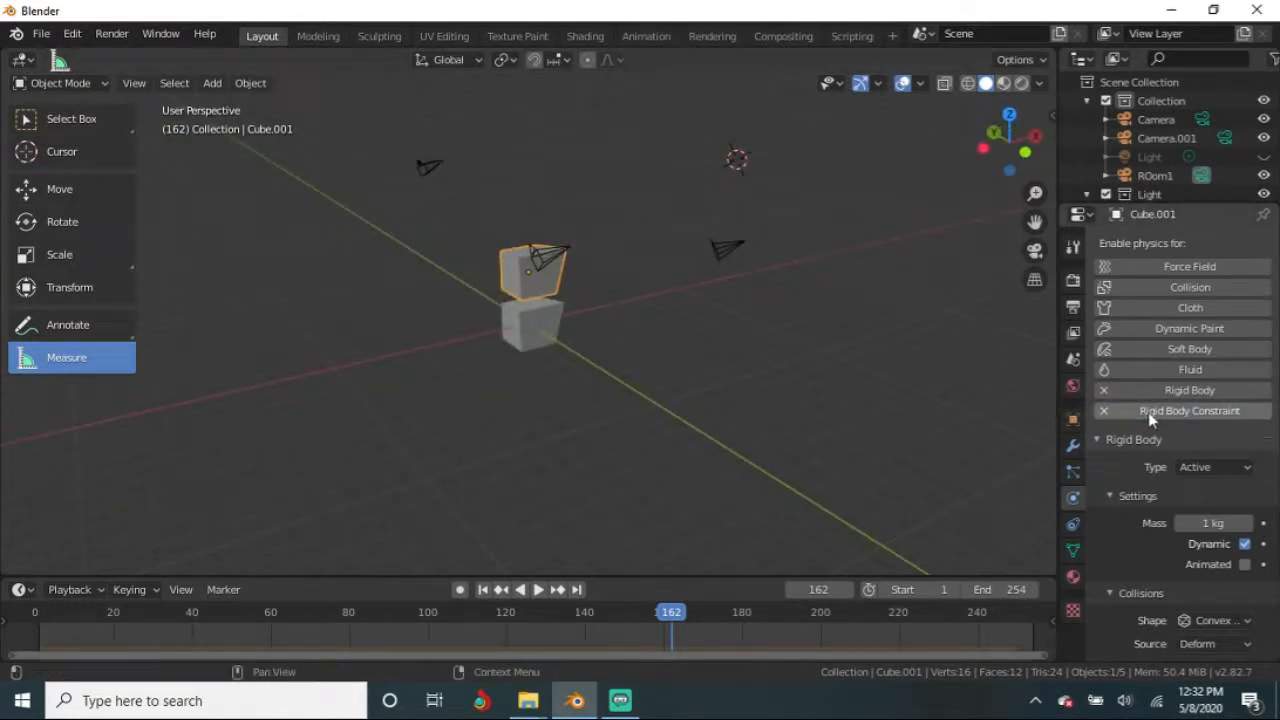
{"action": "left_click", "coordinate": [1104, 390]}
{"action": "left_click", "coordinate": [1104, 411]}
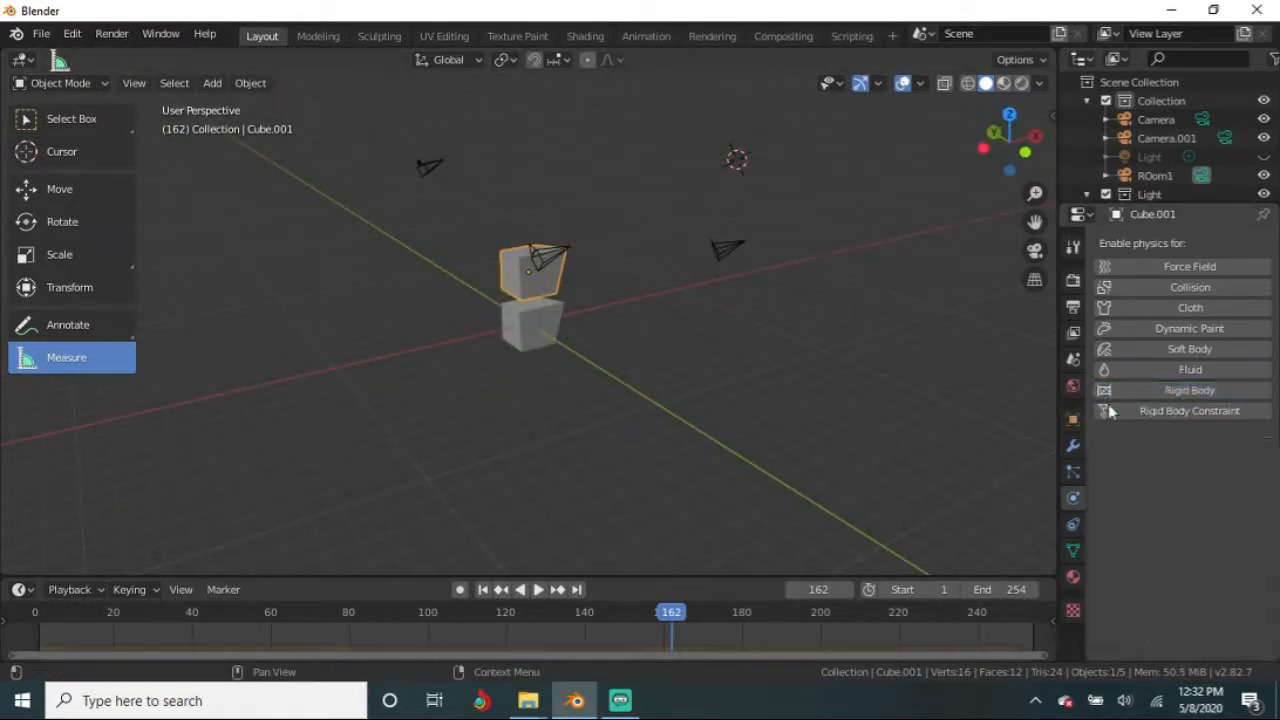
Step: Show the upper cube's object constraint properties and try moving the cube along the Z axis
{"action": "left_click", "coordinate": [1075, 525]}
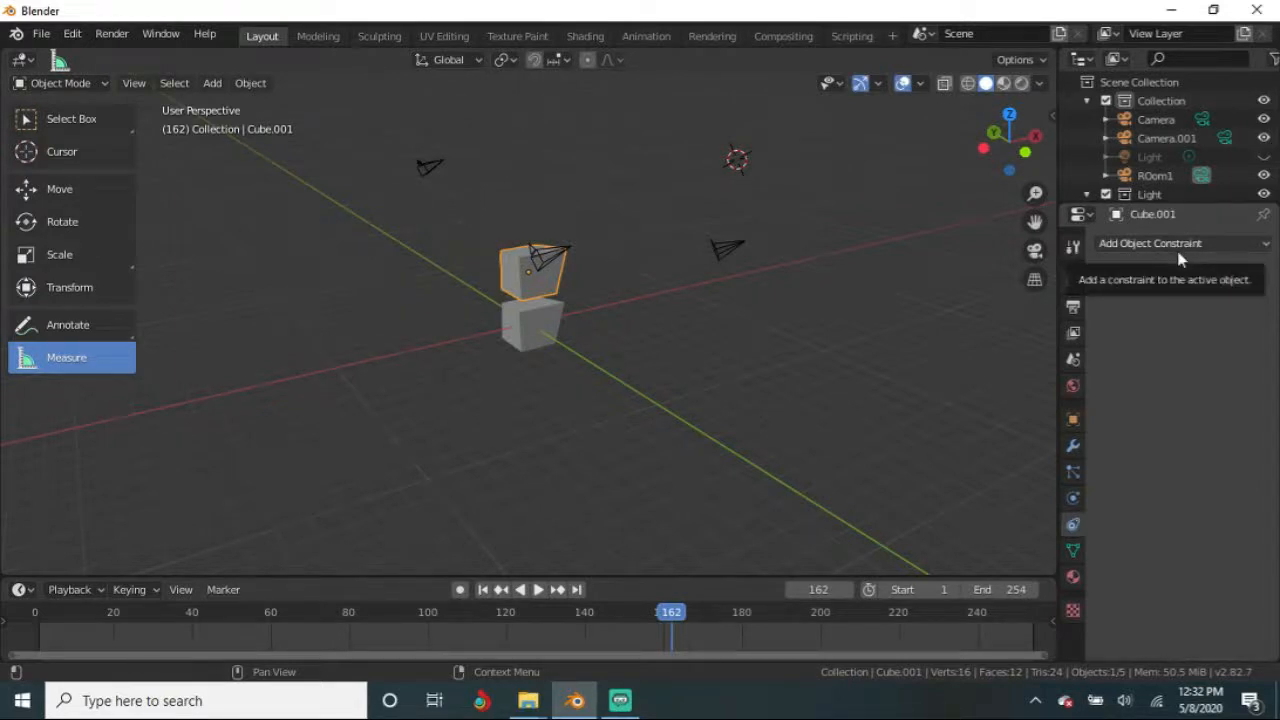
{"action": "middle_click_drag", "start_coordinate": [666, 446], "coordinate": [620, 431]}
{"action": "key", "text": "g"}
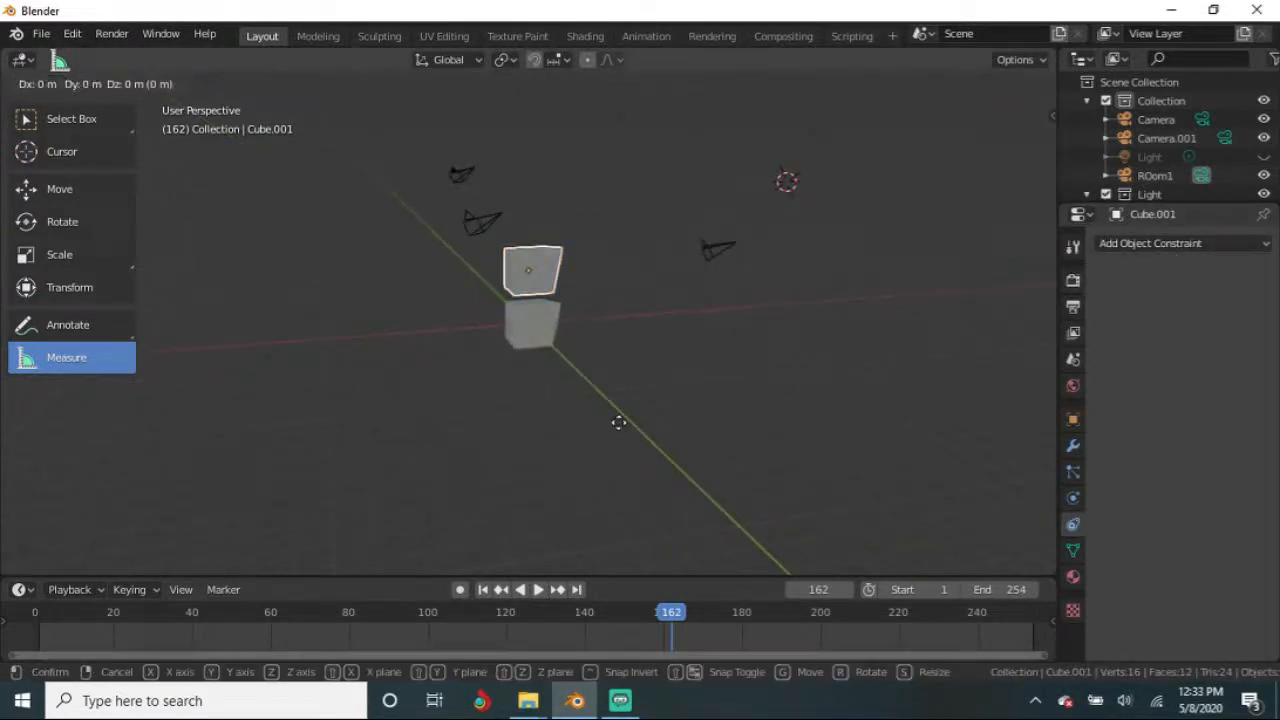
{"action": "key", "text": "z"}
{"action": "right_click", "coordinate": [621, 420]}
{"action": "middle_click_drag", "start_coordinate": [623, 420], "coordinate": [640, 408]}
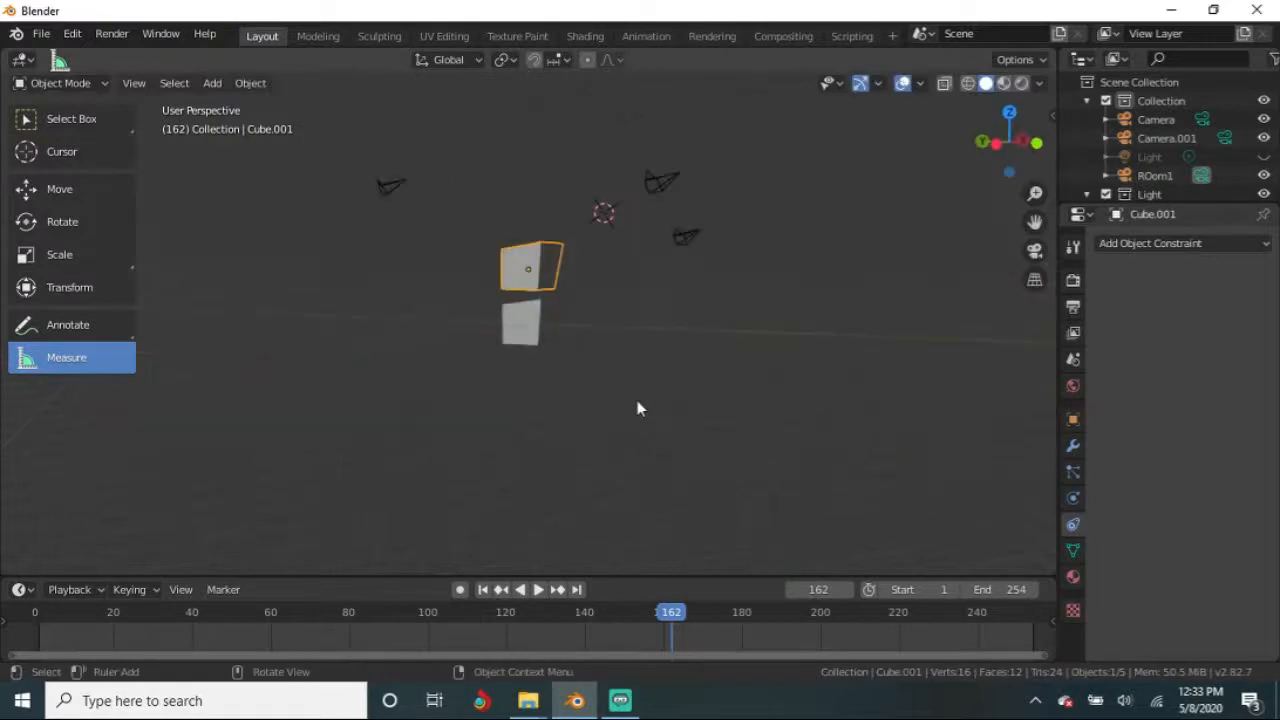
{"action": "key", "text": "g"}
{"action": "key", "text": "z"}
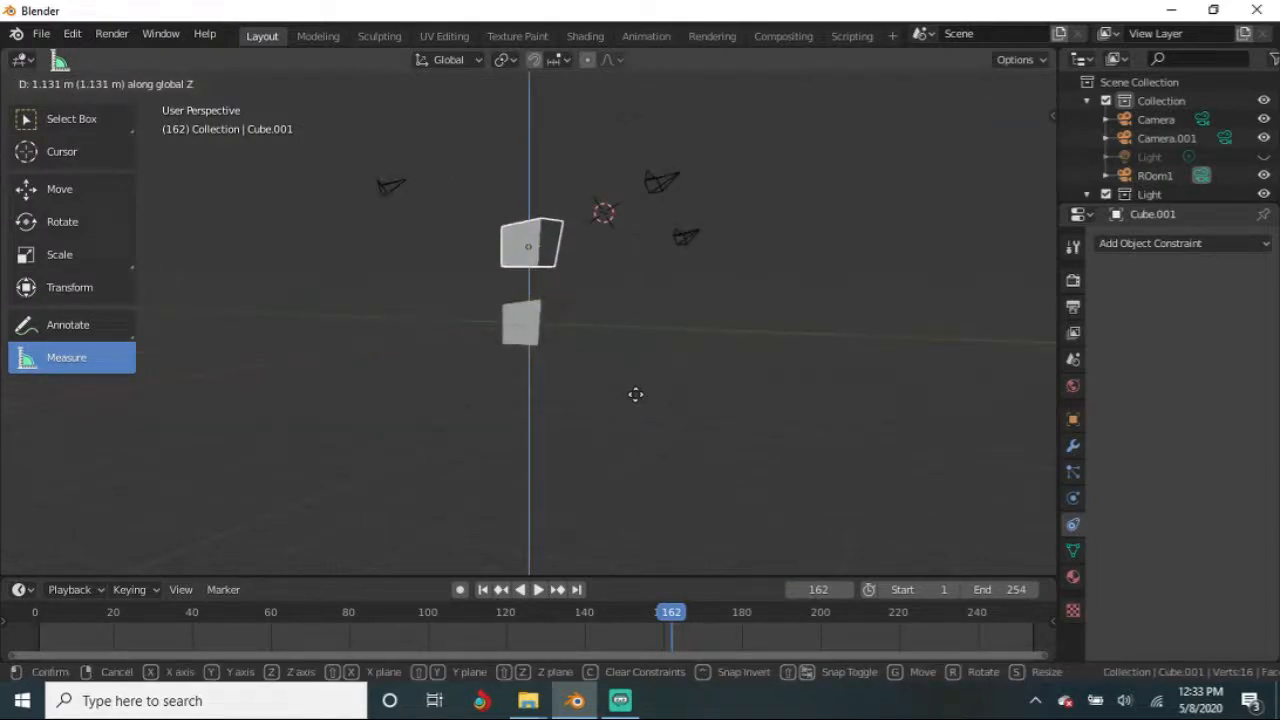
{"action": "left_click", "coordinate": [634, 394]}
Step: View the available object constraints, such as Limit Location, and try moving the upper cube up along Z
{"action": "left_click", "coordinate": [1133, 244]}
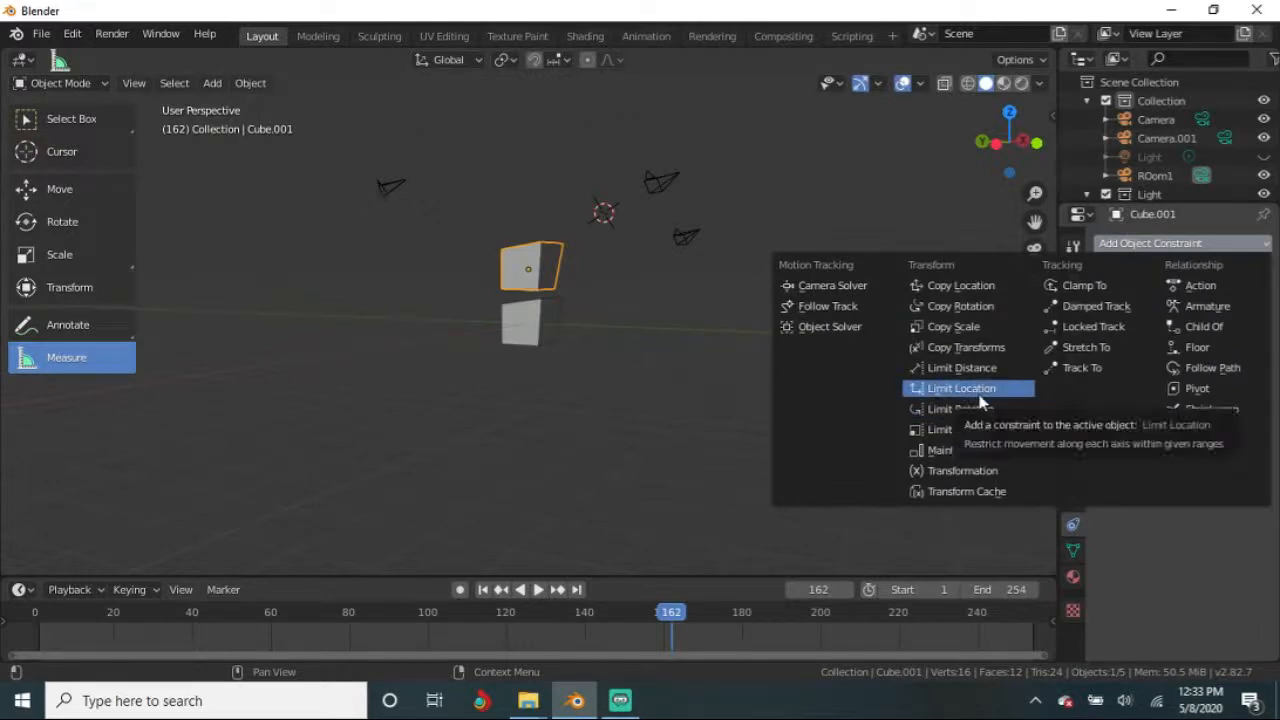
{"action": "key", "text": "g"}
{"action": "key", "text": "z"}
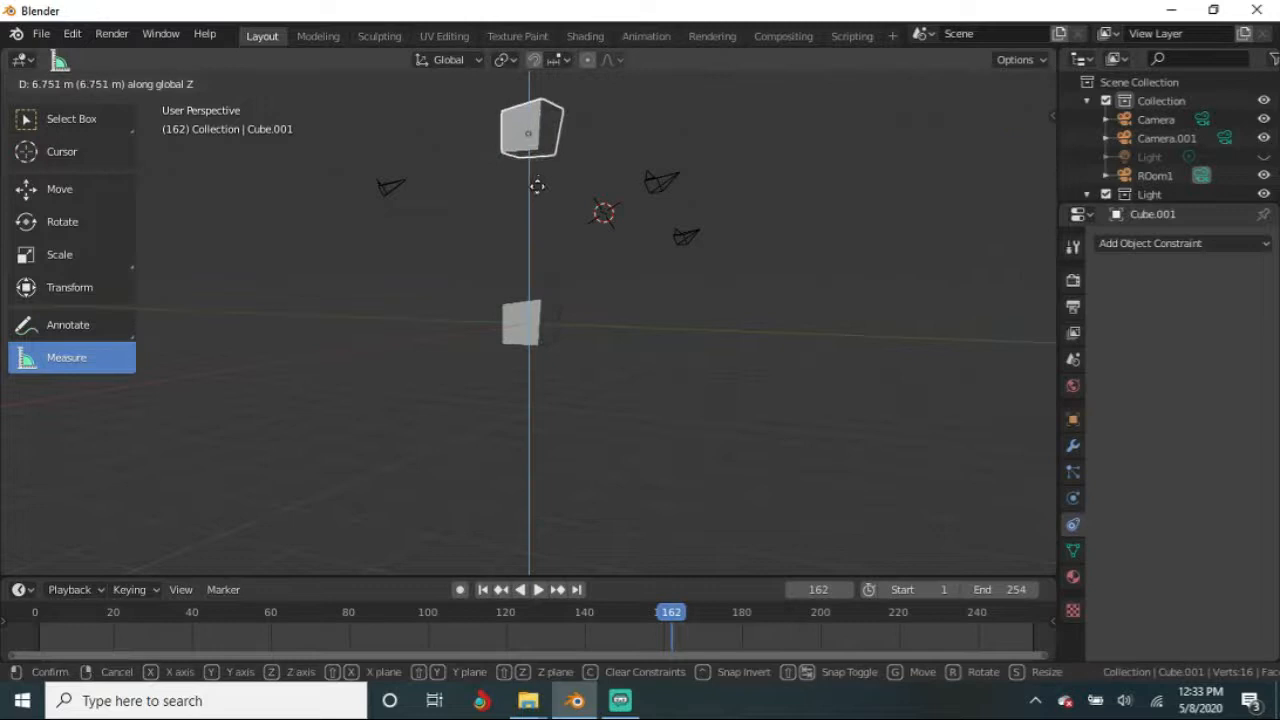
{"action": "left_click", "coordinate": [532, 290]}
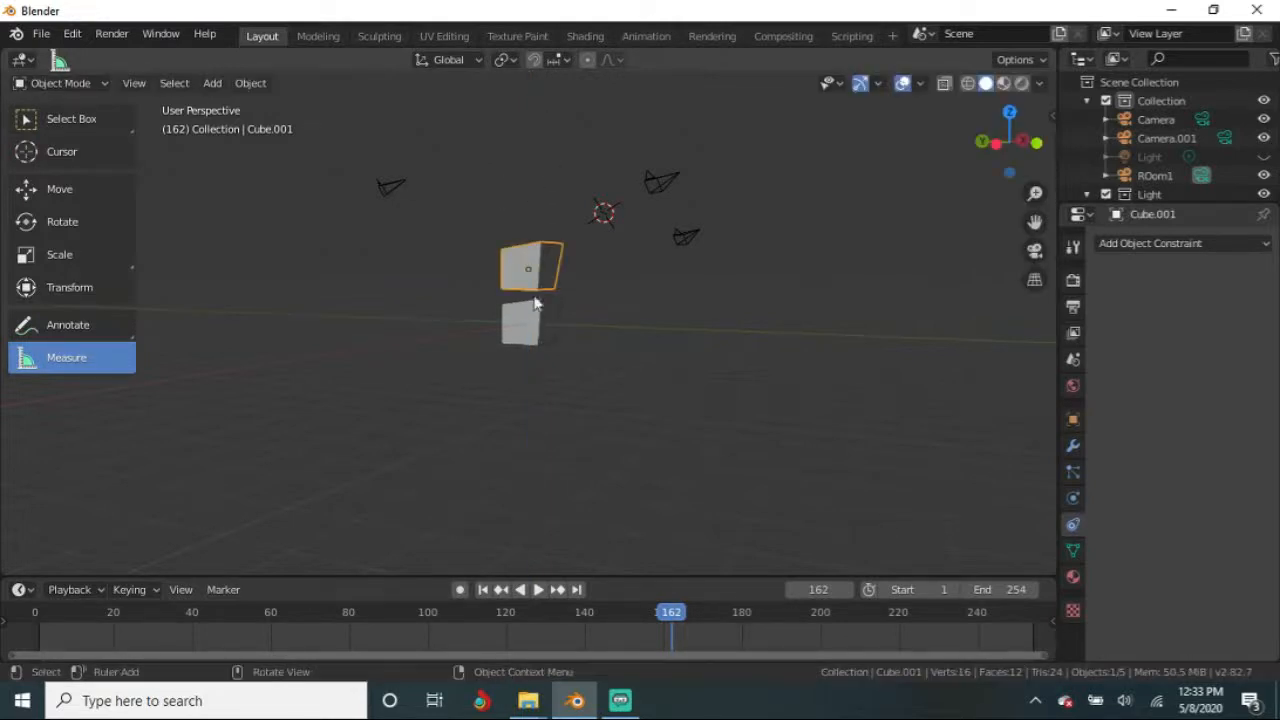
Step: Show the upper cube's mesh data properties, followed by its material properties
{"action": "left_click", "coordinate": [1073, 550]}
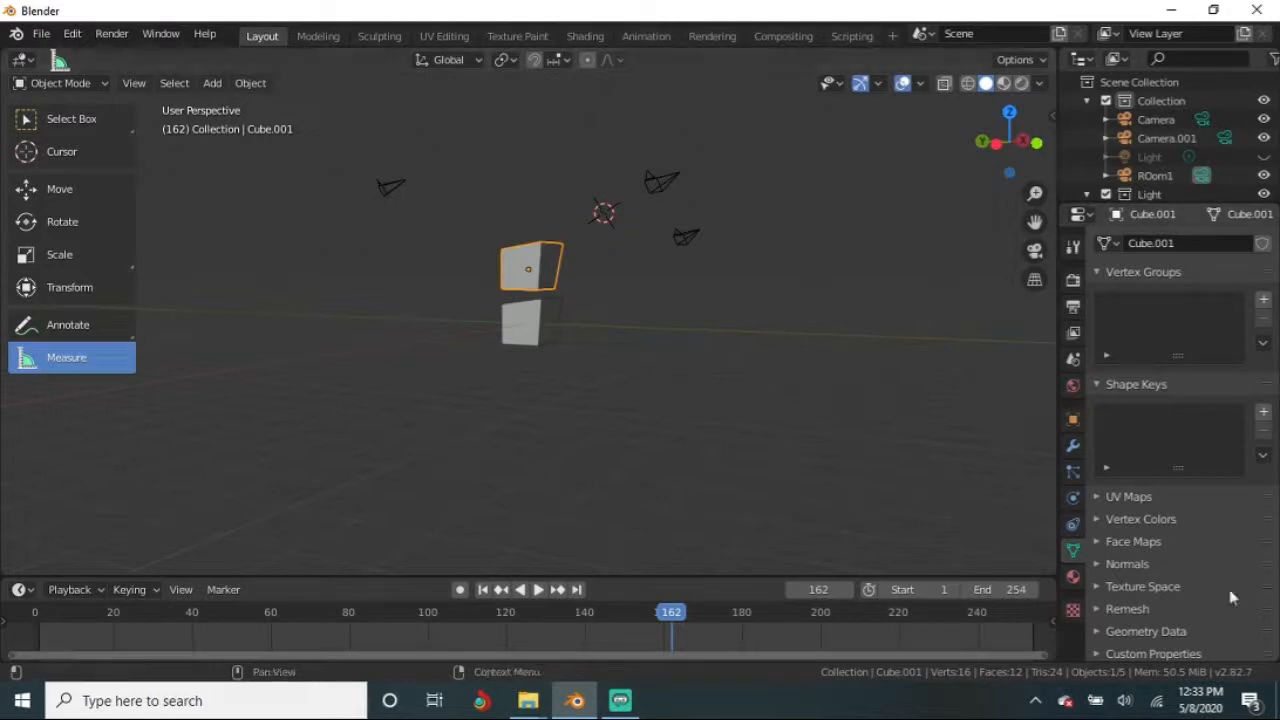
{"action": "left_click", "coordinate": [1073, 578]}
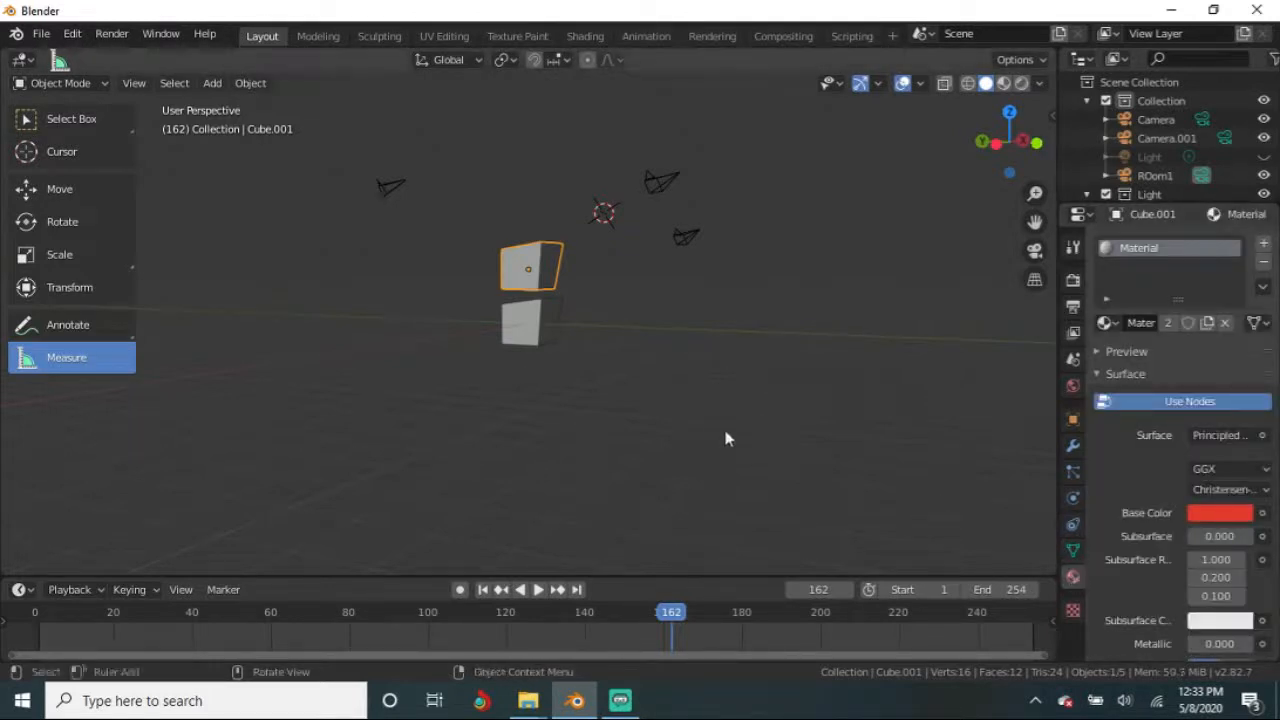
{"action": "middle_click_drag", "start_coordinate": [726, 437], "coordinate": [454, 461]}
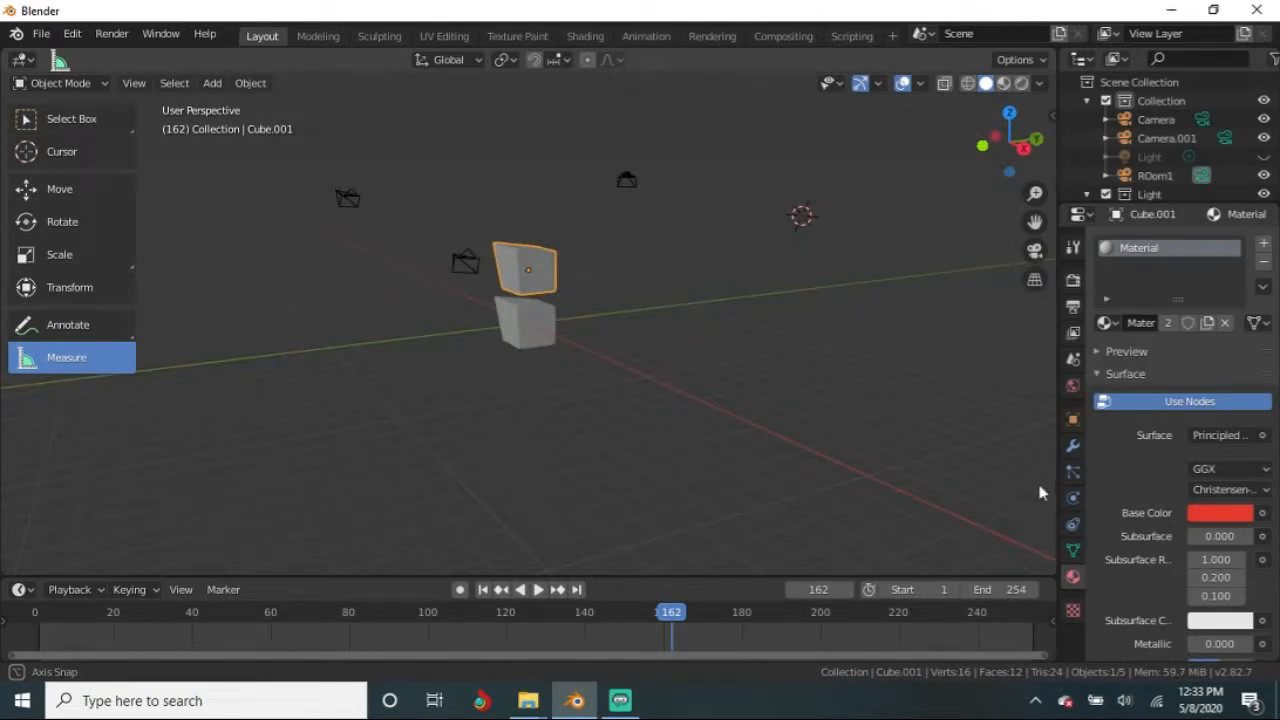
{"action": "middle_click_drag", "start_coordinate": [683, 445], "coordinate": [594, 90]}
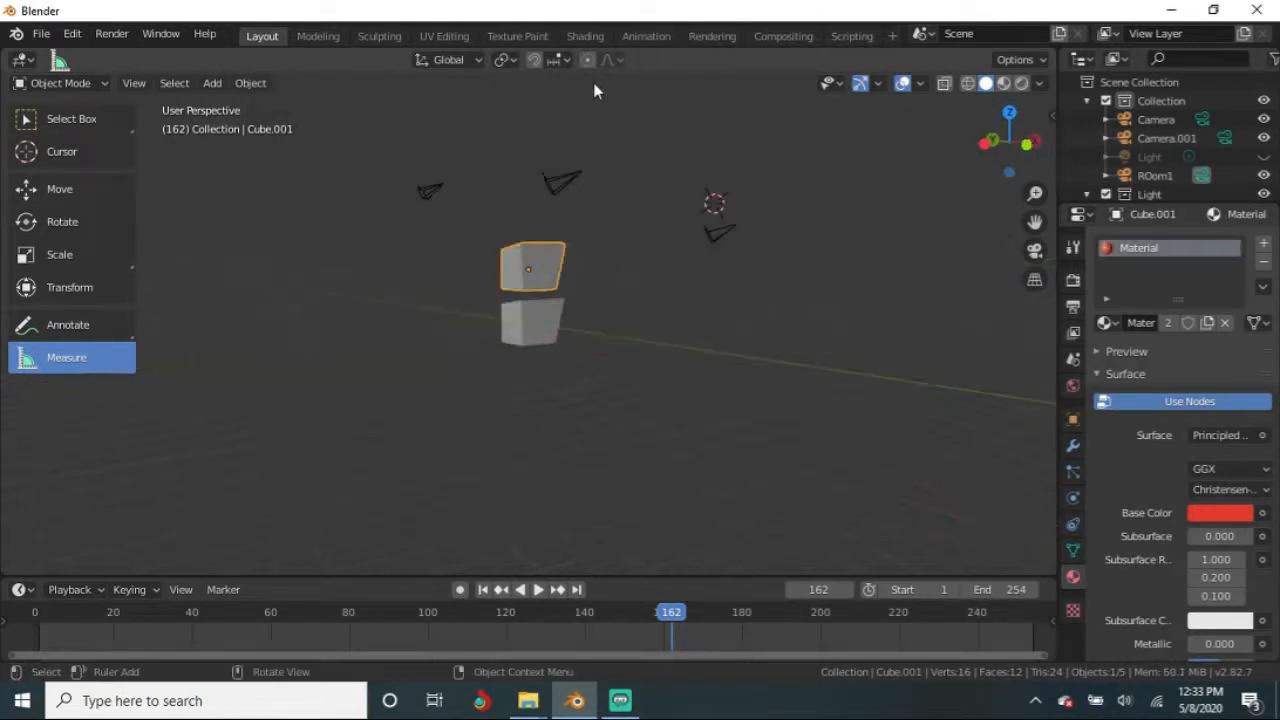
Step: Change the base color of the cubes' shared material to pinkish purple
{"action": "left_click", "coordinate": [1219, 513]}
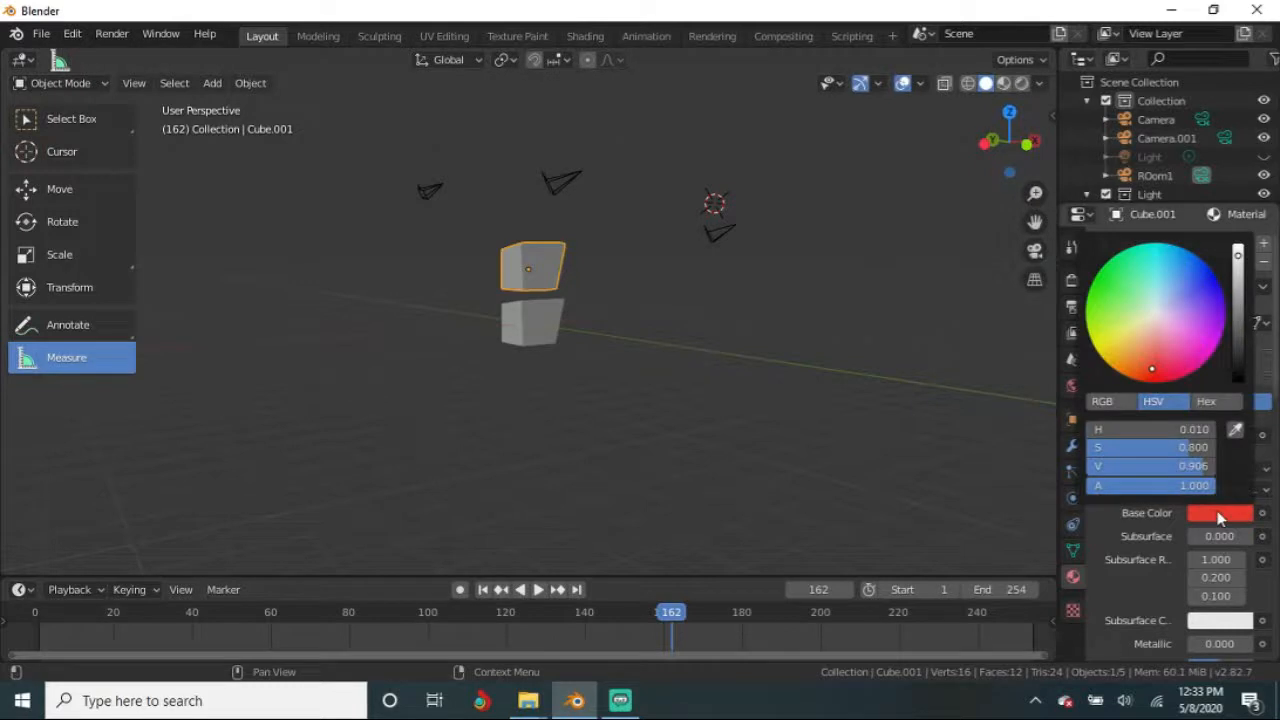
{"action": "left_click", "coordinate": [929, 397]}
{"action": "middle_click_drag", "start_coordinate": [929, 397], "coordinate": [1000, 500]}
{"action": "left_click", "coordinate": [1245, 516]}
{"action": "left_click_drag", "start_coordinate": [1140, 337], "coordinate": [1196, 334]}
{"action": "scroll", "coordinate": [686, 409], "scroll_direction": "up", "scroll_amount": 2}
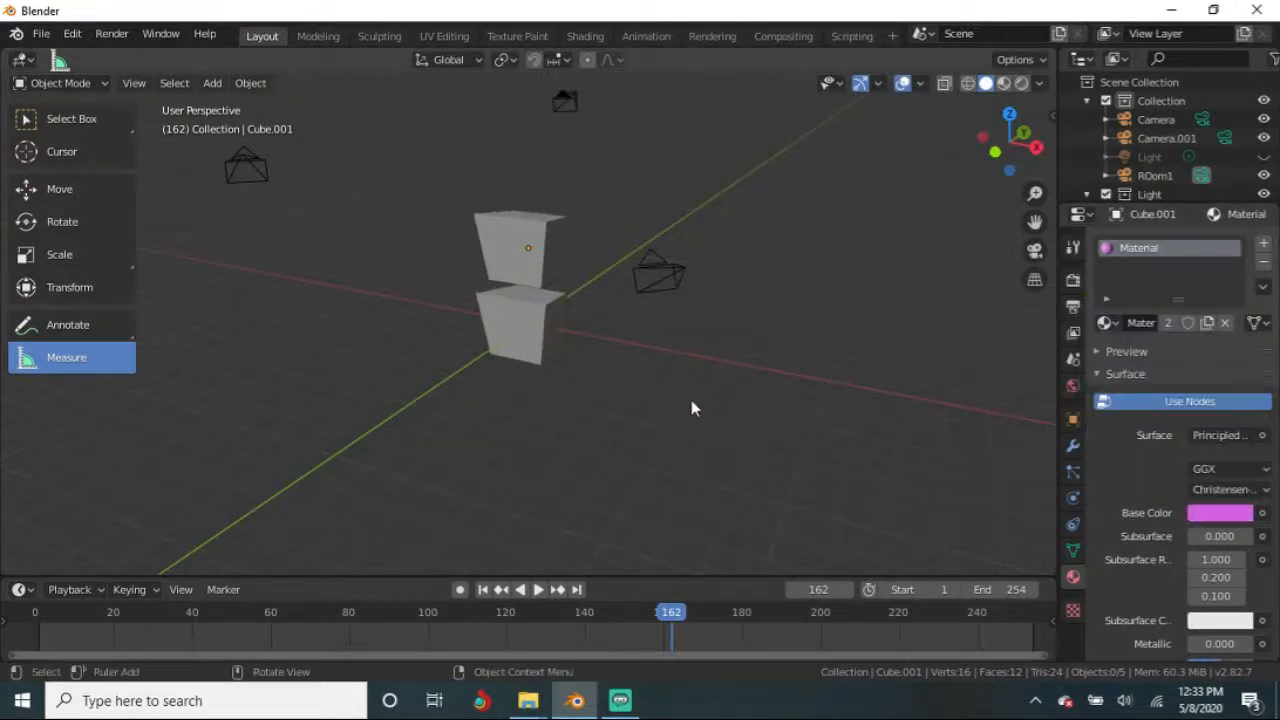
Step: Switch the viewport to Material Preview shading and change the material's base color to blue
{"action": "key", "text": "z"}
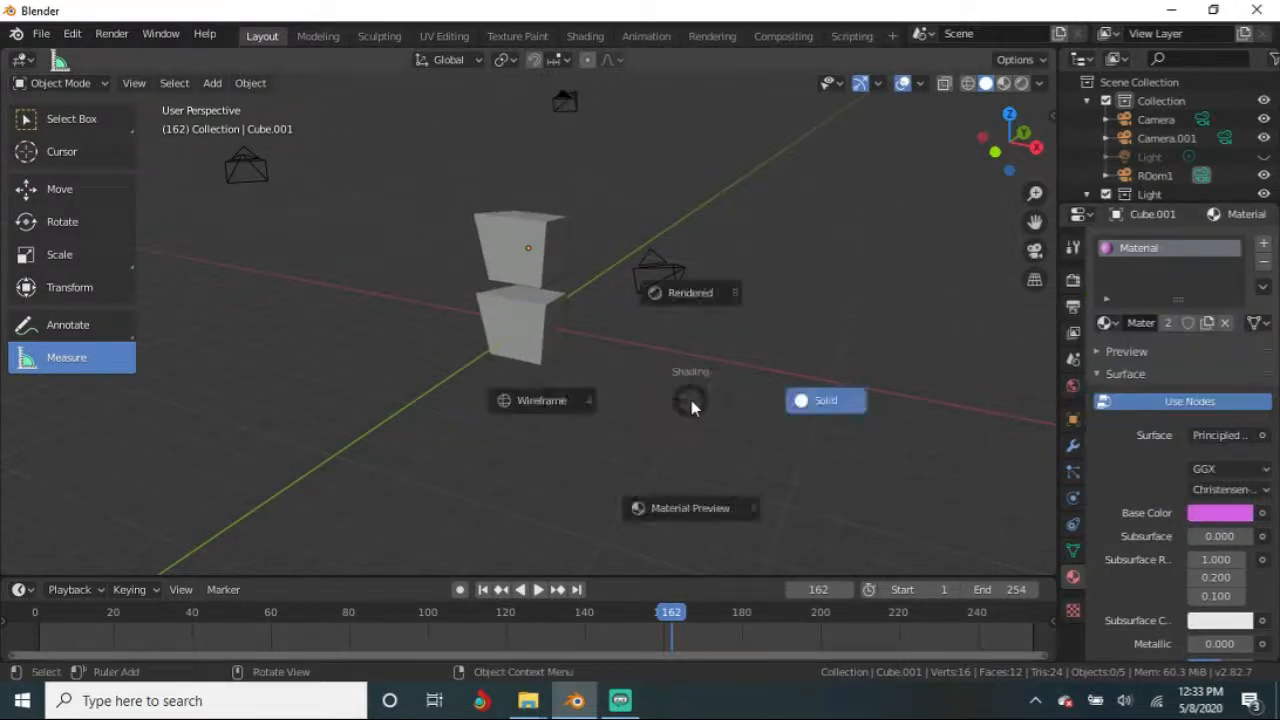
{"action": "left_click", "coordinate": [685, 514]}
{"action": "middle_click_drag", "start_coordinate": [726, 434], "coordinate": [440, 425]}
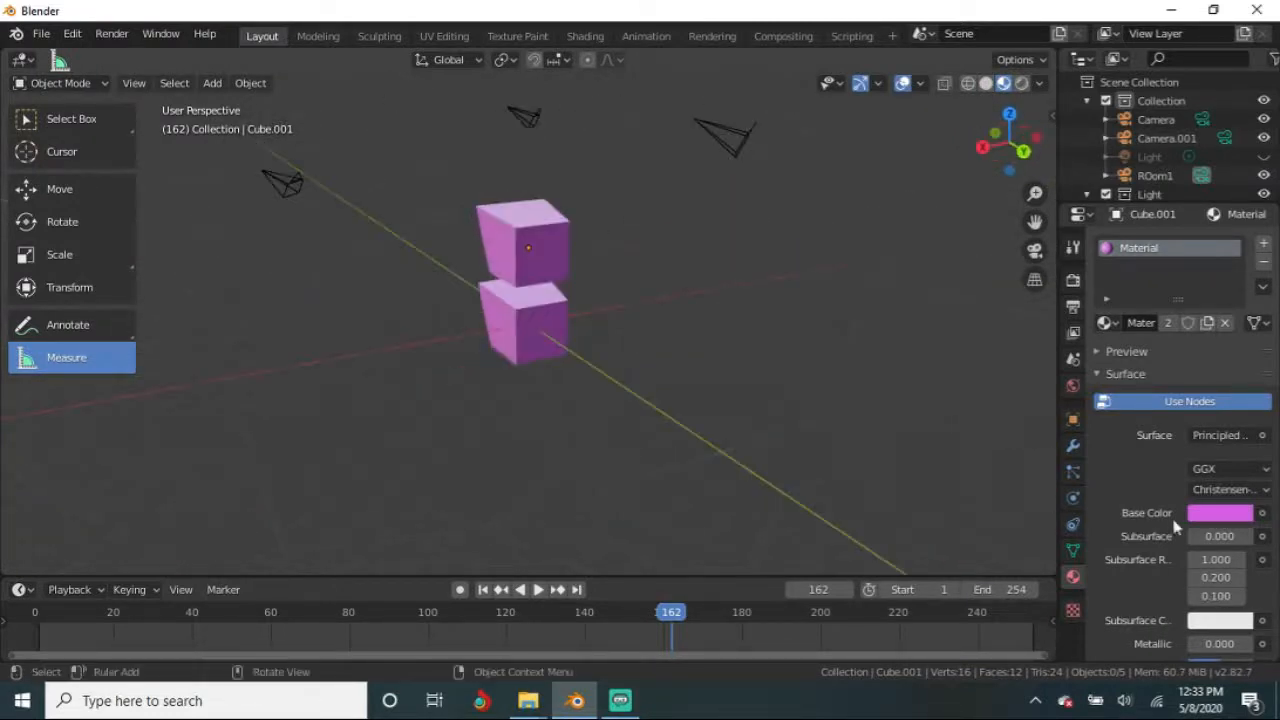
{"action": "left_click", "coordinate": [1220, 513]}
{"action": "left_click", "coordinate": [1131, 351]}
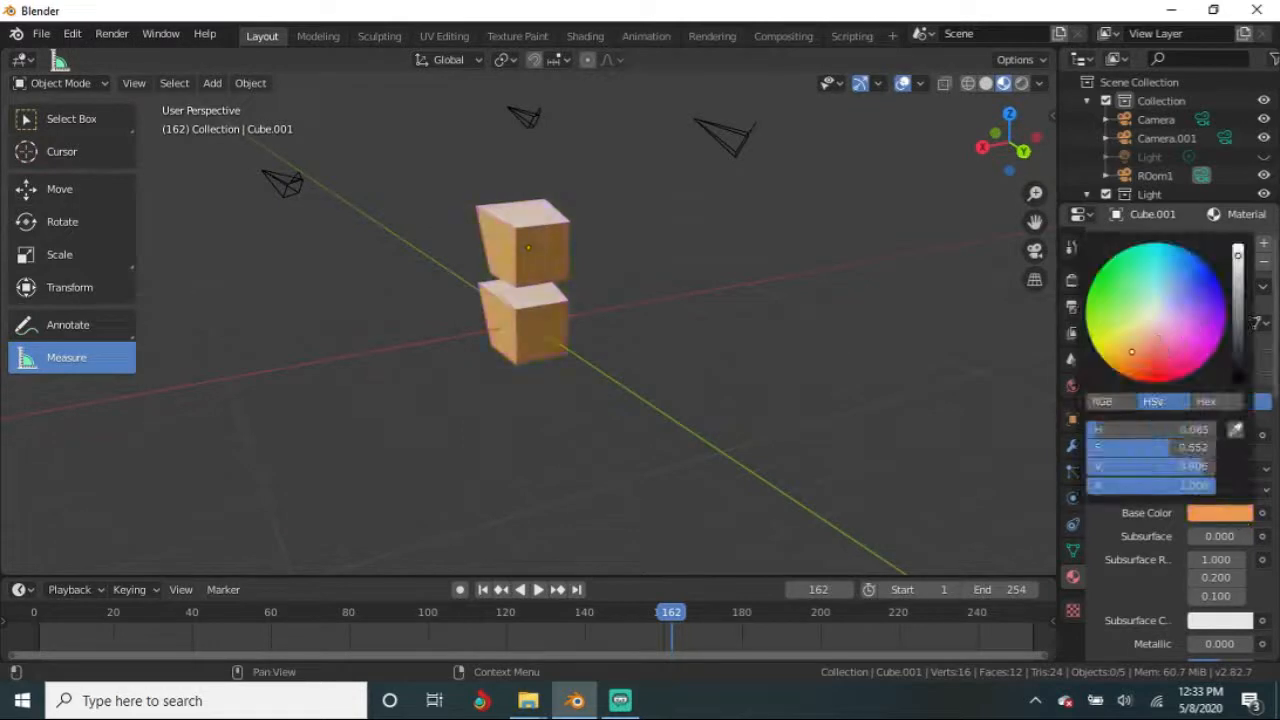
{"action": "left_click", "coordinate": [1118, 328]}
{"action": "left_click", "coordinate": [1122, 290]}
{"action": "left_click", "coordinate": [1178, 262]}
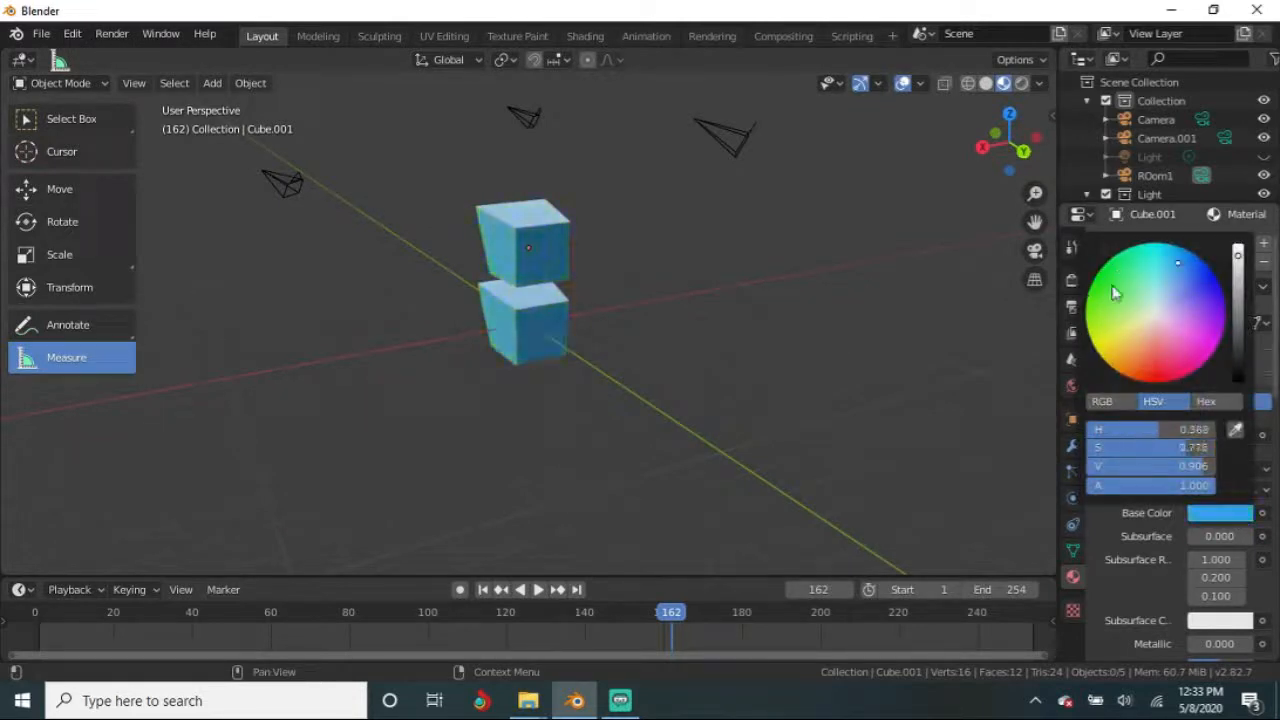
Step: Return the viewport to Solid shading
{"action": "key", "text": "z"}
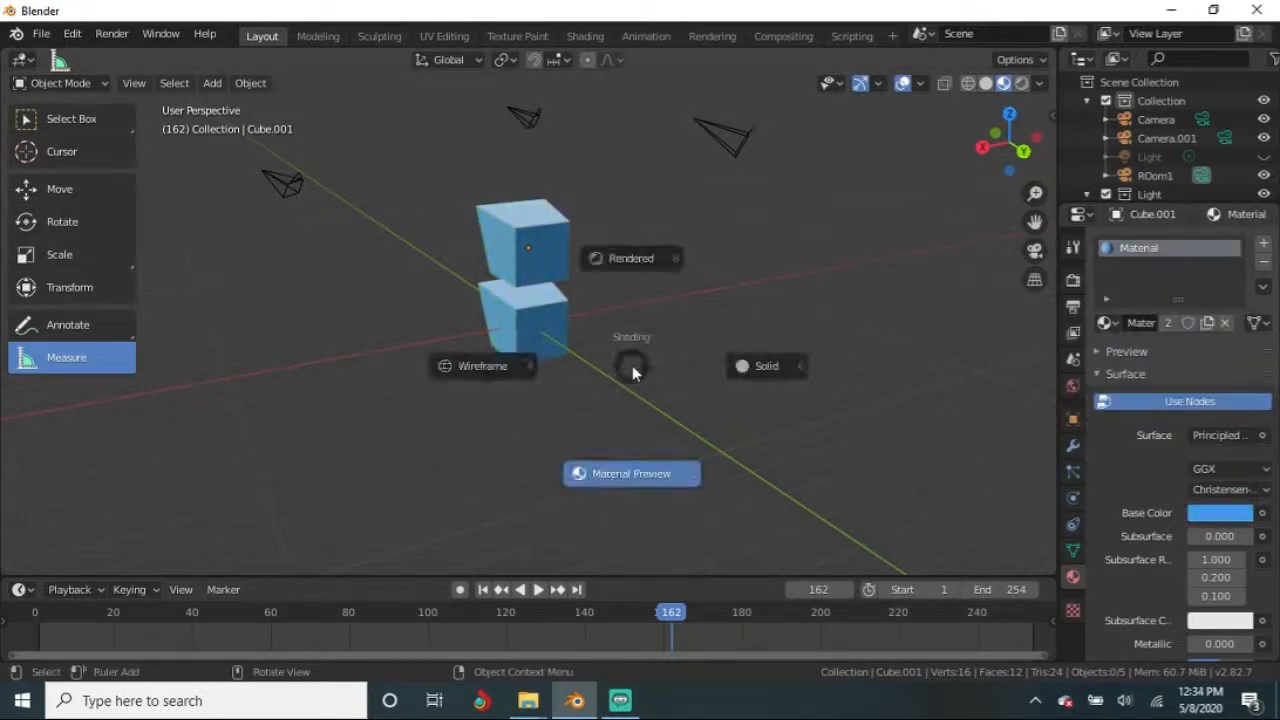
{"action": "left_click", "coordinate": [790, 373]}
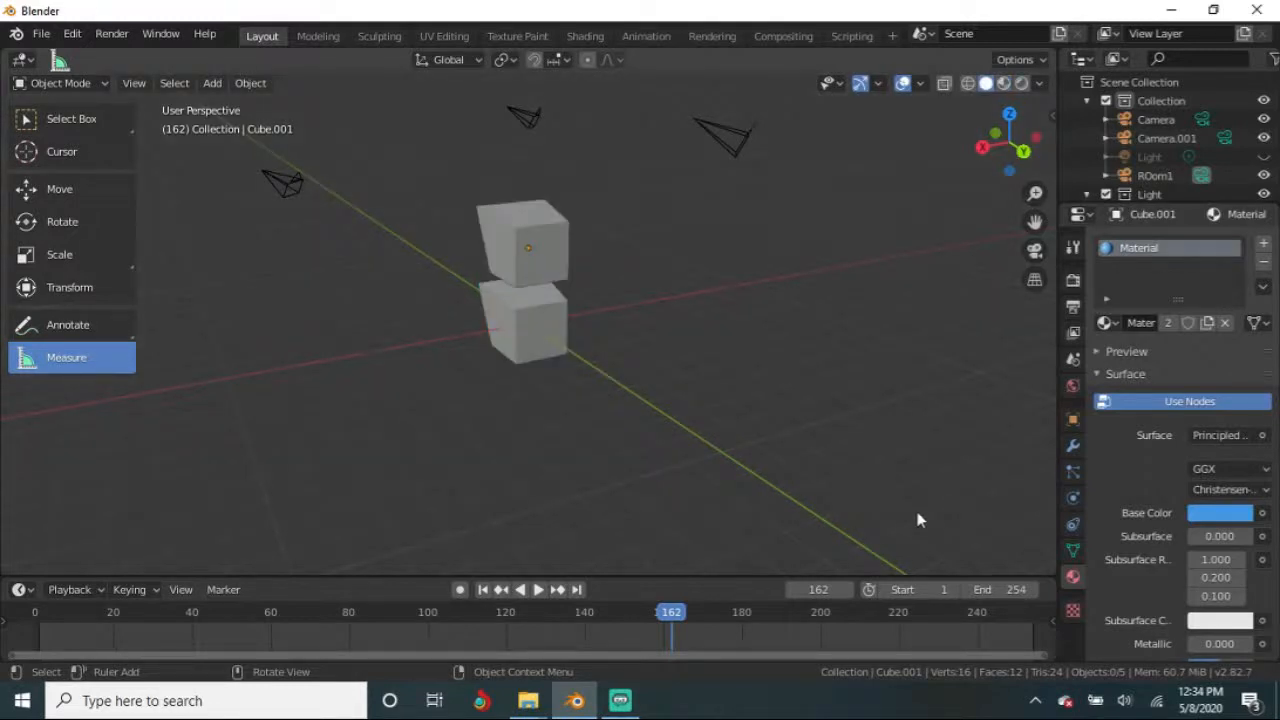
{"action": "middle_click_drag", "start_coordinate": [700, 400], "coordinate": [760, 430]}
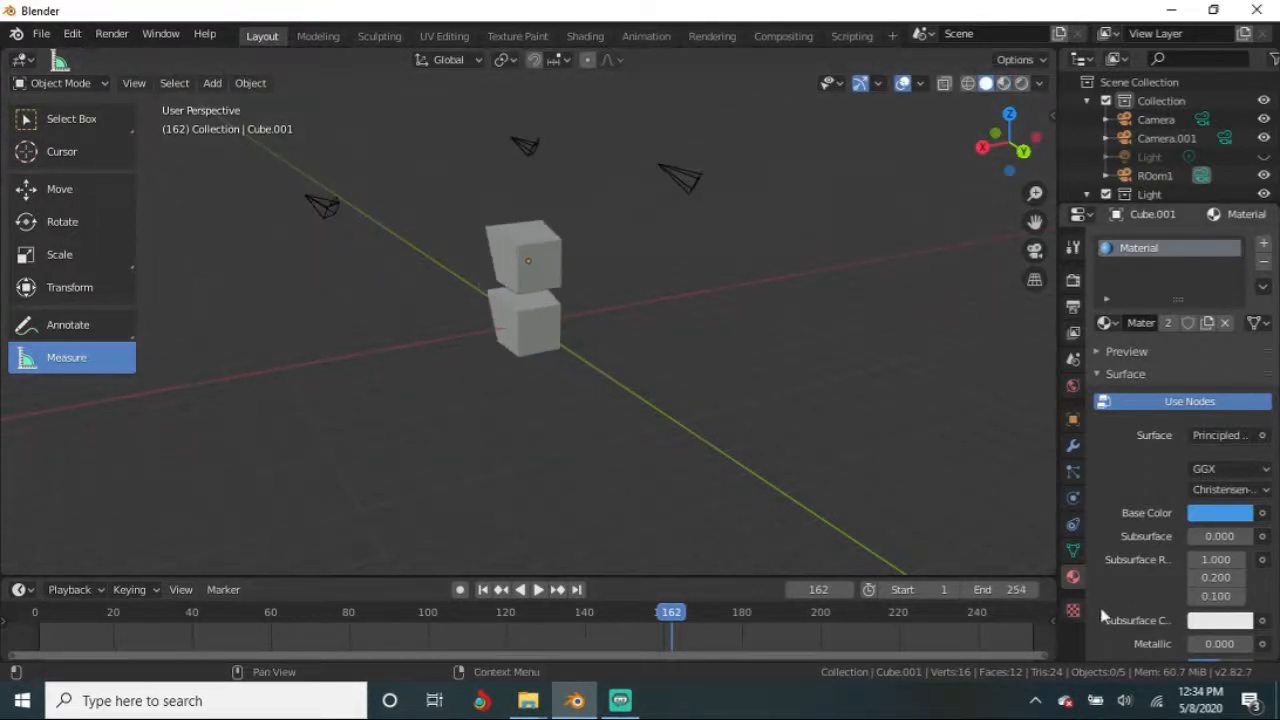
Step: Show the brush texture properties and browse the list of existing textures
{"action": "left_click", "coordinate": [1072, 610]}
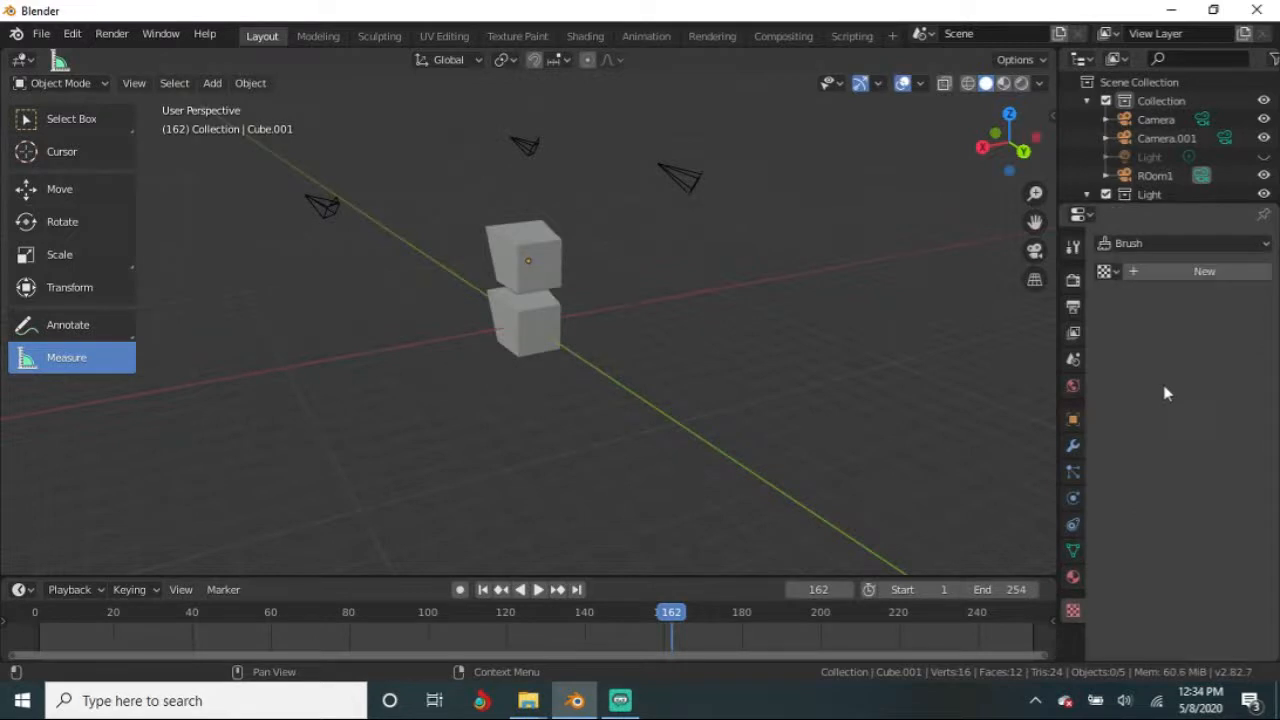
{"action": "left_click", "coordinate": [1073, 580]}
{"action": "left_click", "coordinate": [1072, 610]}
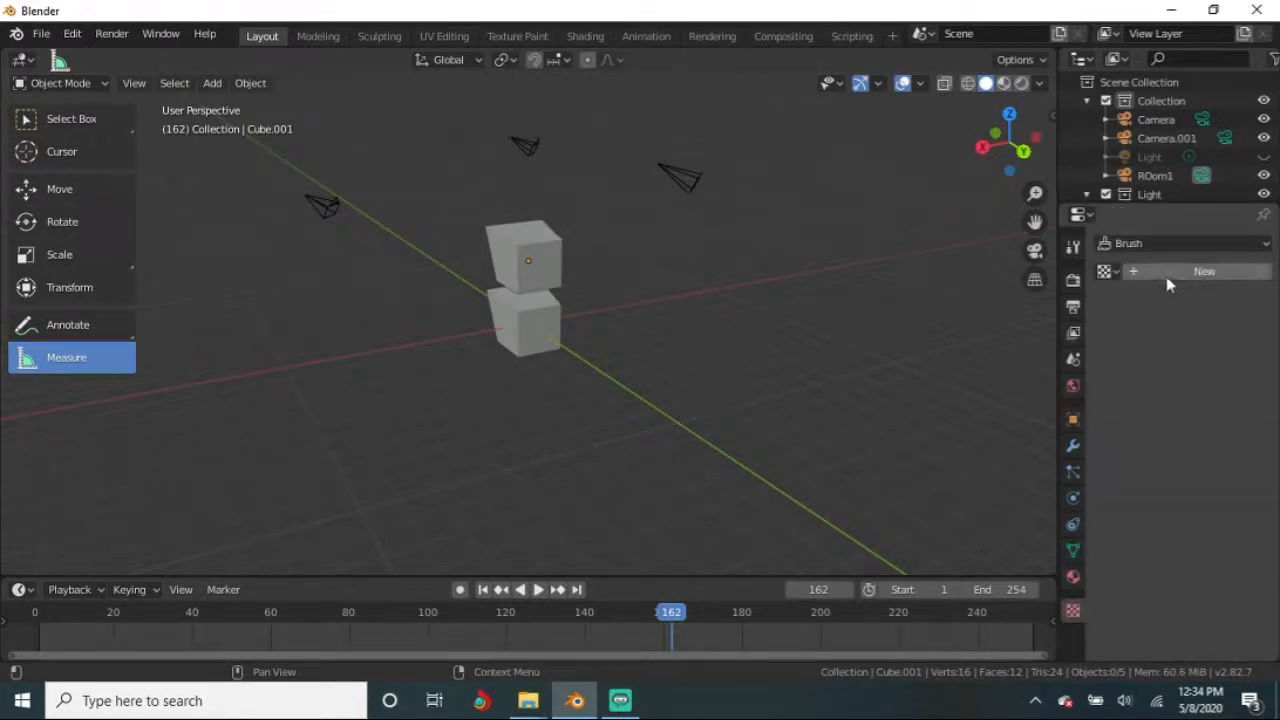
{"action": "left_click", "coordinate": [1105, 271]}
{"action": "left_click", "coordinate": [1105, 271]}
{"action": "left_click", "coordinate": [1105, 271]}
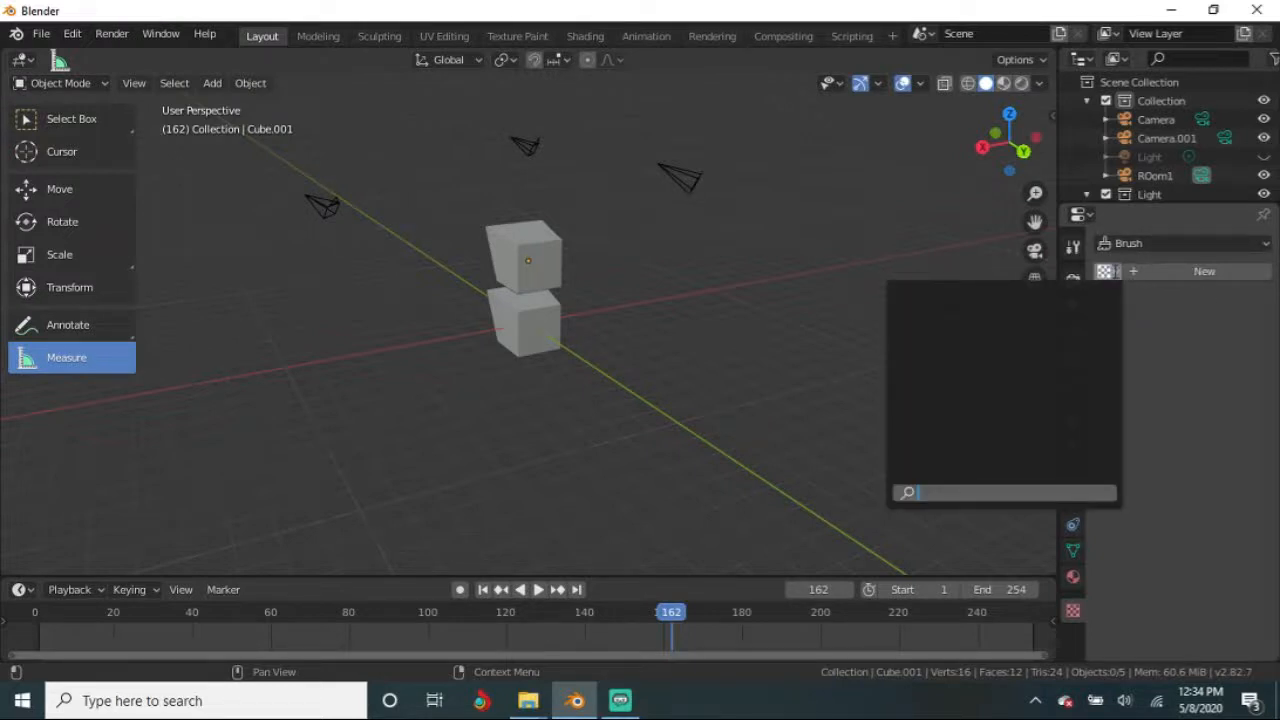
{"action": "middle_click_drag", "start_coordinate": [549, 391], "coordinate": [495, 366]}
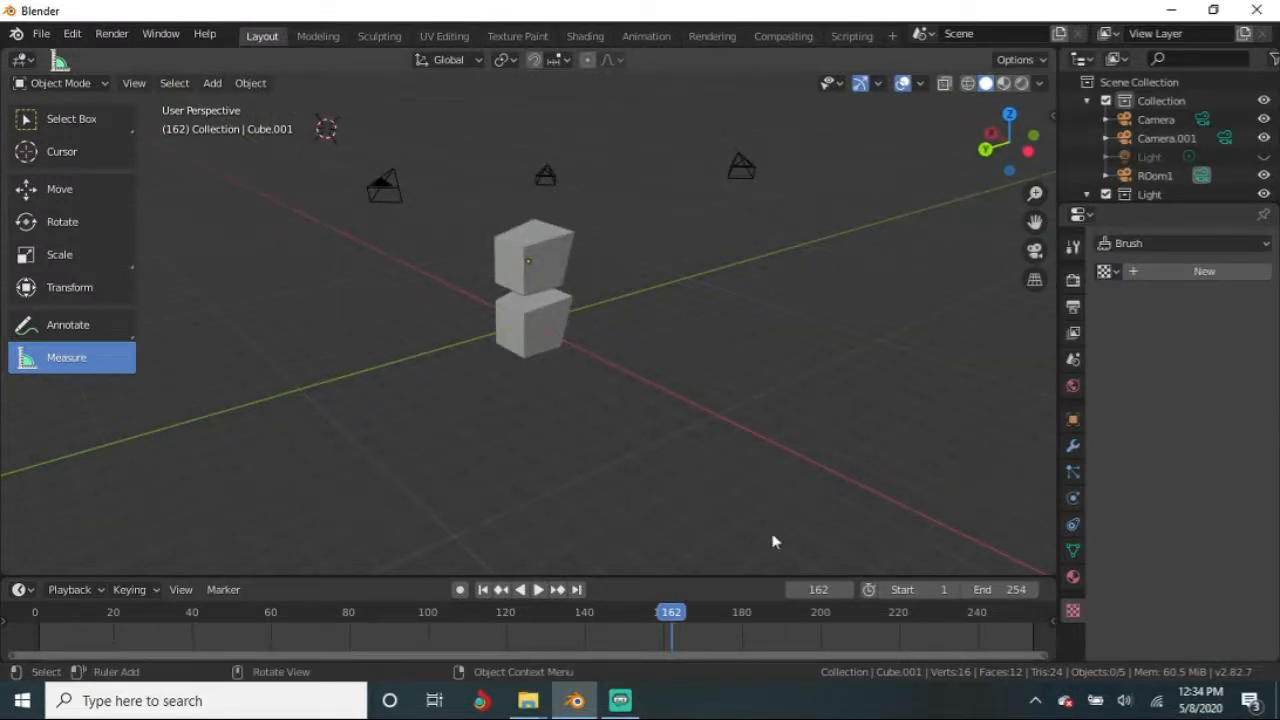
Step: Enlarge the timeline area upward and select the upper cube in the viewport
{"action": "left_click_drag", "start_coordinate": [757, 576], "coordinate": [755, 505]}
{"action": "left_click_drag", "start_coordinate": [669, 505], "coordinate": [674, 460]}
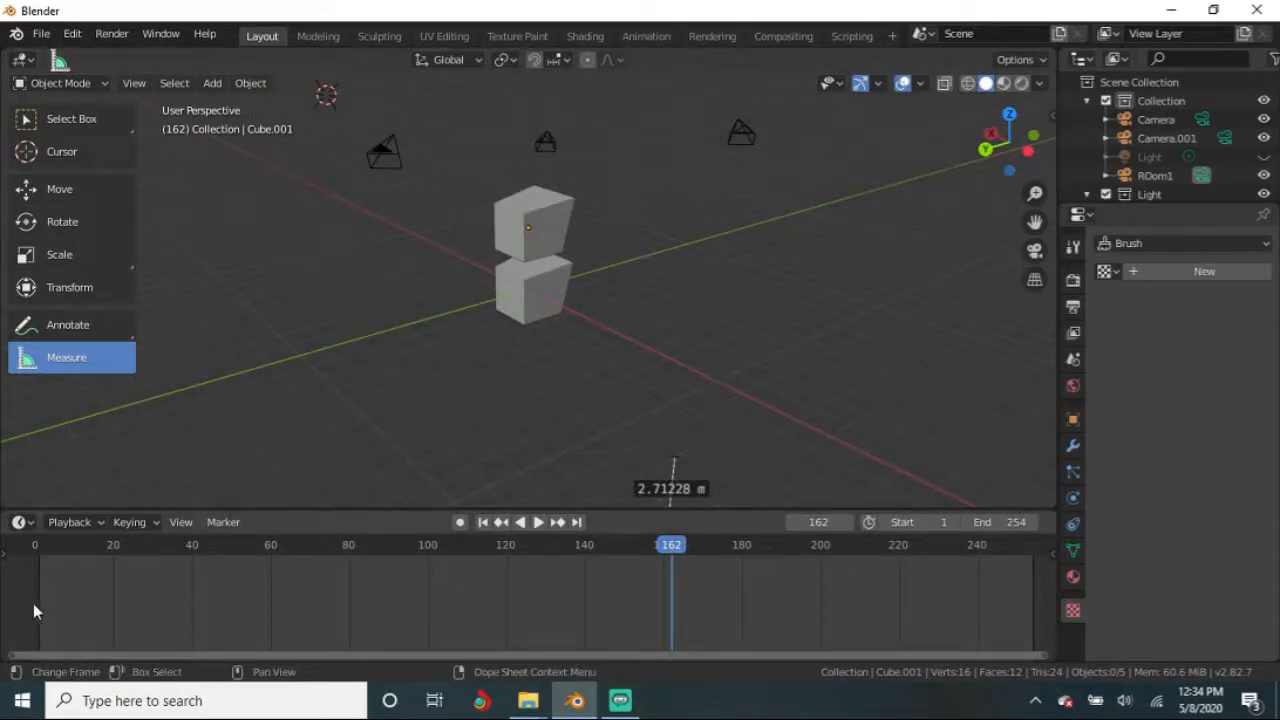
{"action": "left_click", "coordinate": [545, 231]}
{"action": "scroll", "coordinate": [564, 271], "scroll_direction": "down", "scroll_amount": 4}
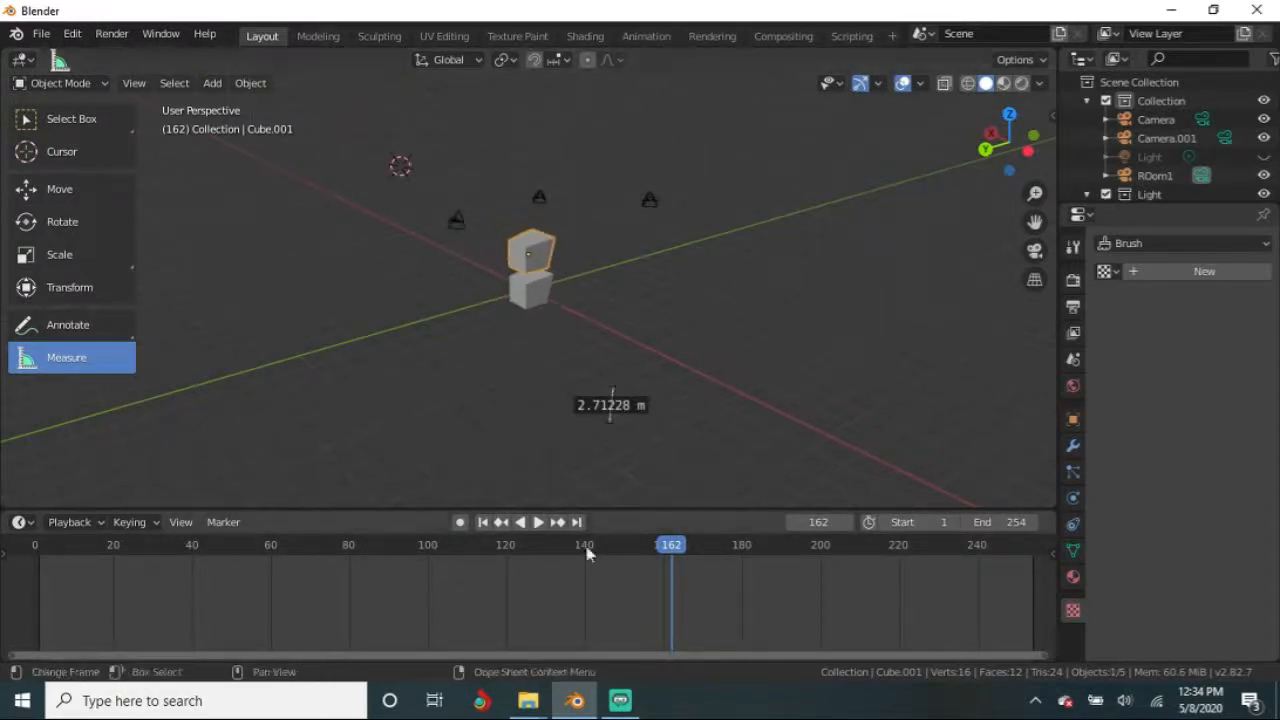
Step: Move the playhead to frame 23 and raise the upper cube along the Z axis to about 9.19 m
{"action": "left_click_drag", "start_coordinate": [587, 553], "coordinate": [125, 545]}
{"action": "key", "text": "g"}
{"action": "key", "text": "z"}
{"action": "left_click", "coordinate": [446, 274]}
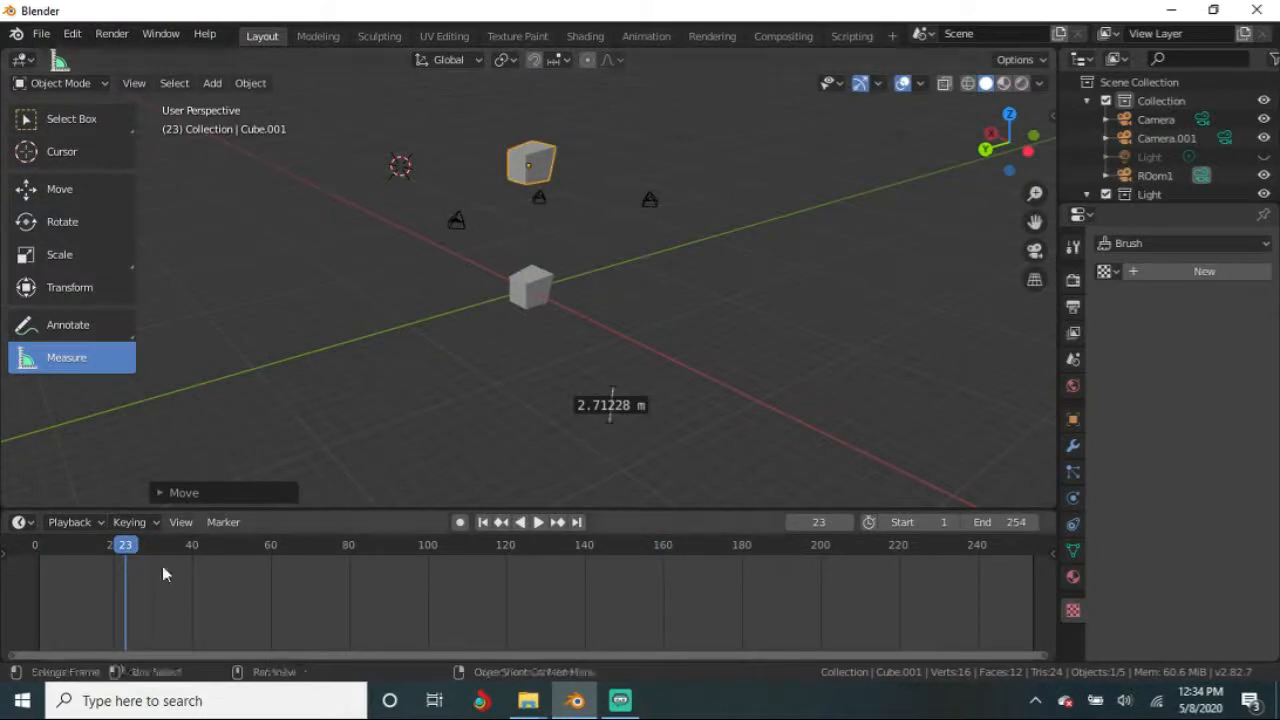
Step: Set the playhead to frame 2, play the animation briefly, and stop it back at frame 2
{"action": "left_click_drag", "start_coordinate": [120, 557], "coordinate": [46, 556]}
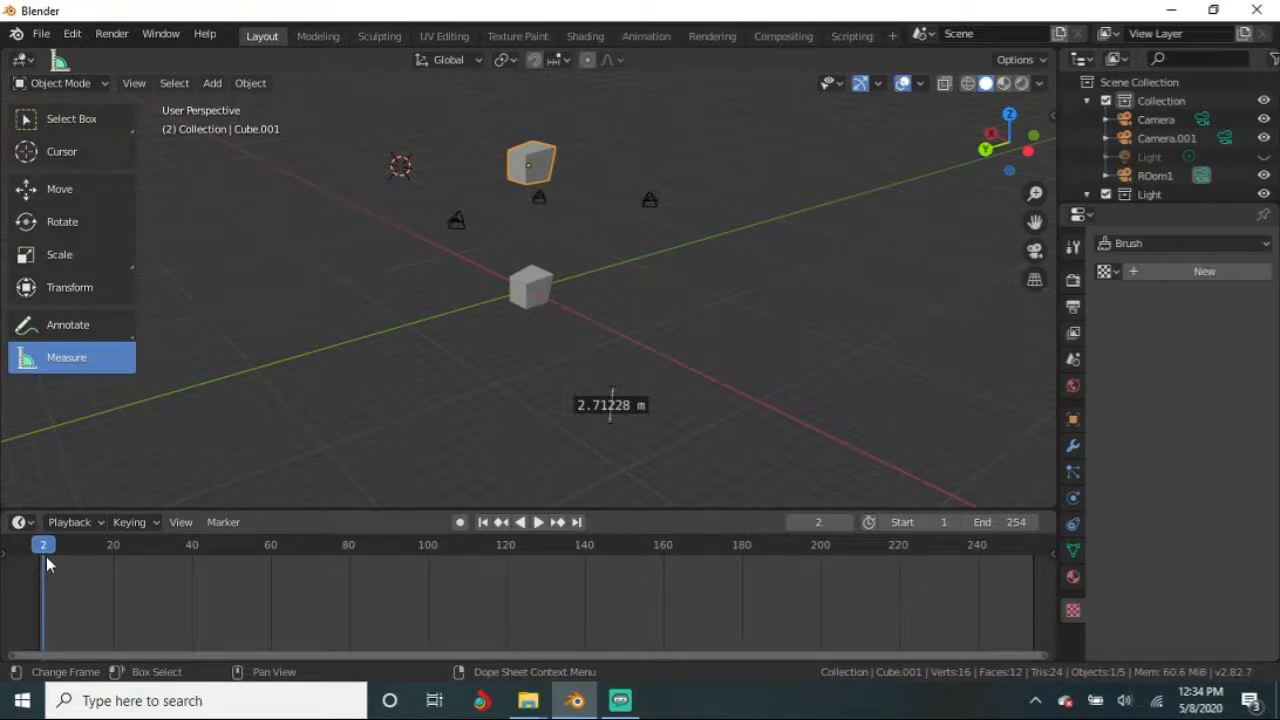
{"action": "middle_click_drag", "start_coordinate": [494, 371], "coordinate": [534, 394]}
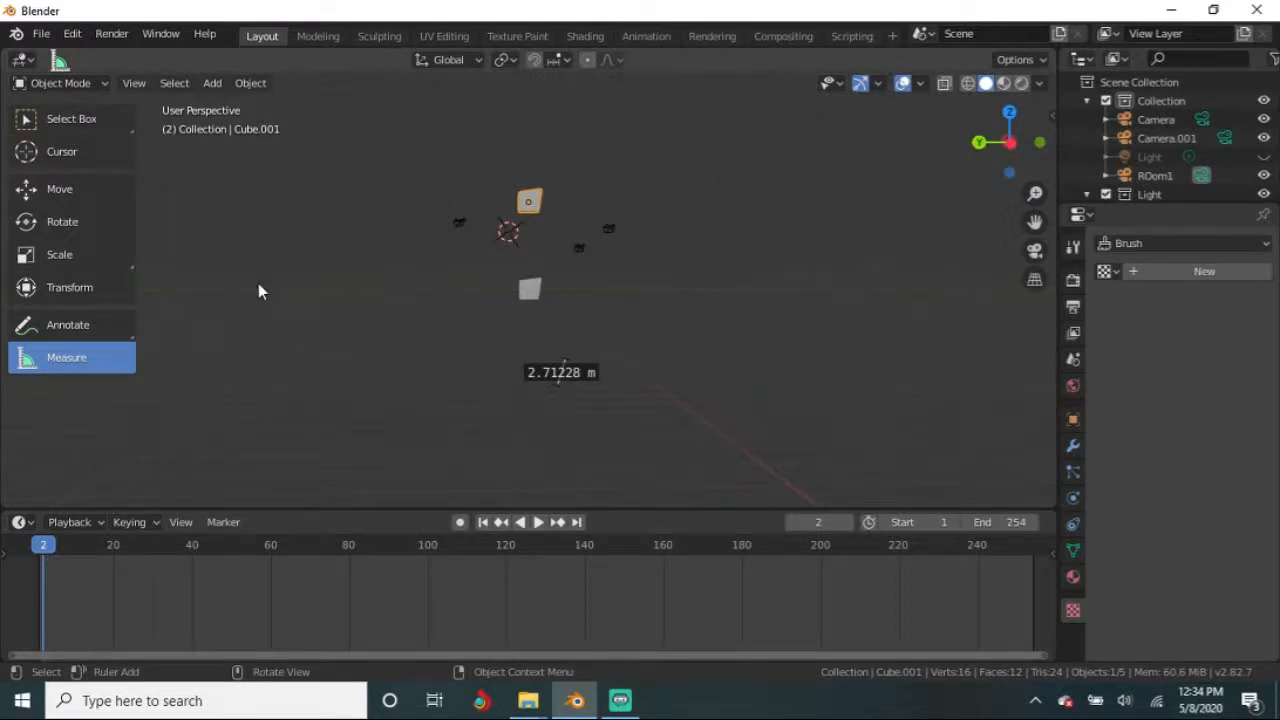
{"action": "key", "text": "space"}
{"action": "left_click_drag", "start_coordinate": [108, 550], "coordinate": [45, 560]}
{"action": "key", "text": "space"}
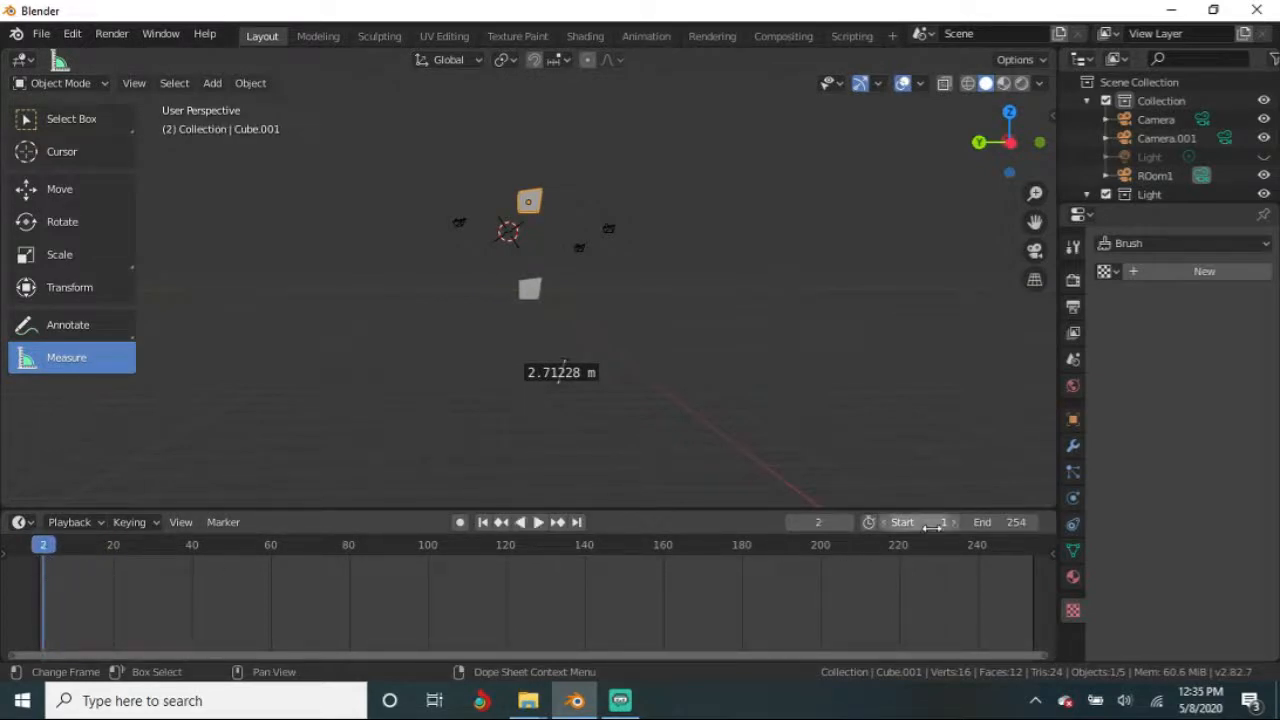
Step: Set the timeline's end frame to 253
{"action": "mouse_move", "coordinate": [1005, 522]}
{"action": "left_mouse_down"}
{"action": "mouse_move", "coordinate": [975, 522]}
{"action": "mouse_move", "coordinate": [1025, 522]}
{"action": "mouse_move", "coordinate": [995, 524]}
{"action": "left_mouse_up"}
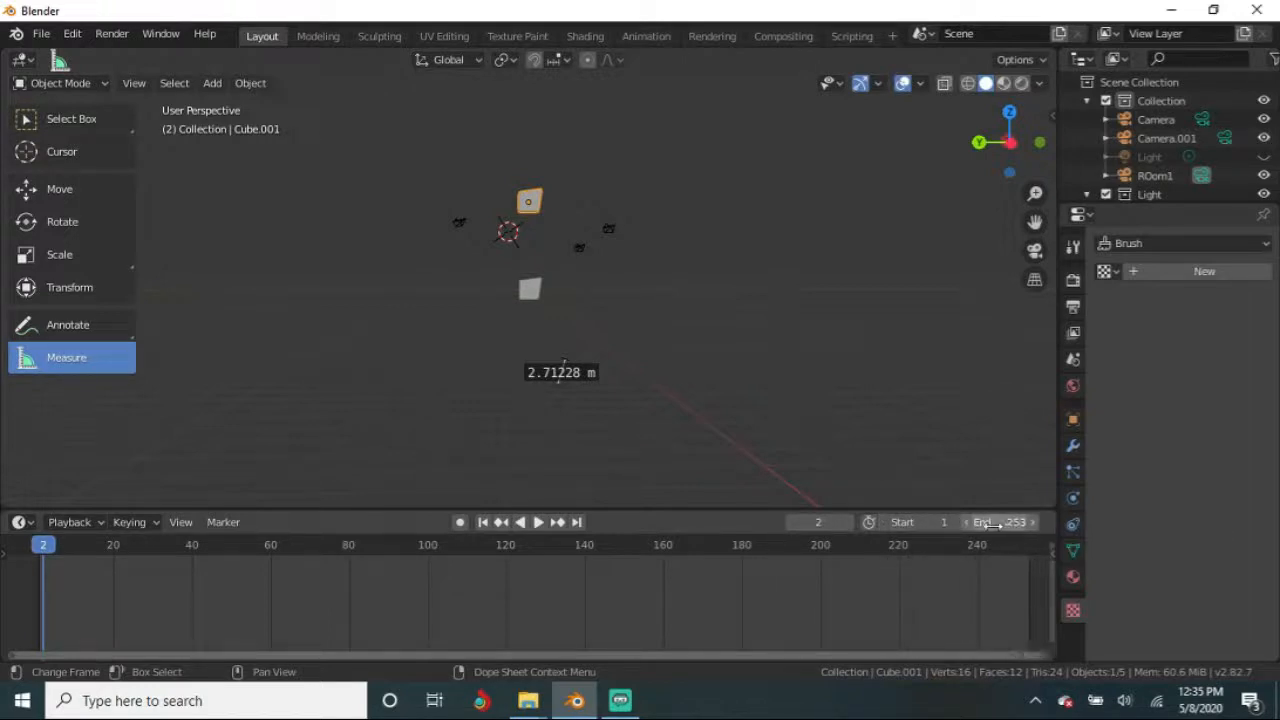
{"action": "left_click", "coordinate": [995, 523]}
{"action": "key", "text": "BackSpace"}
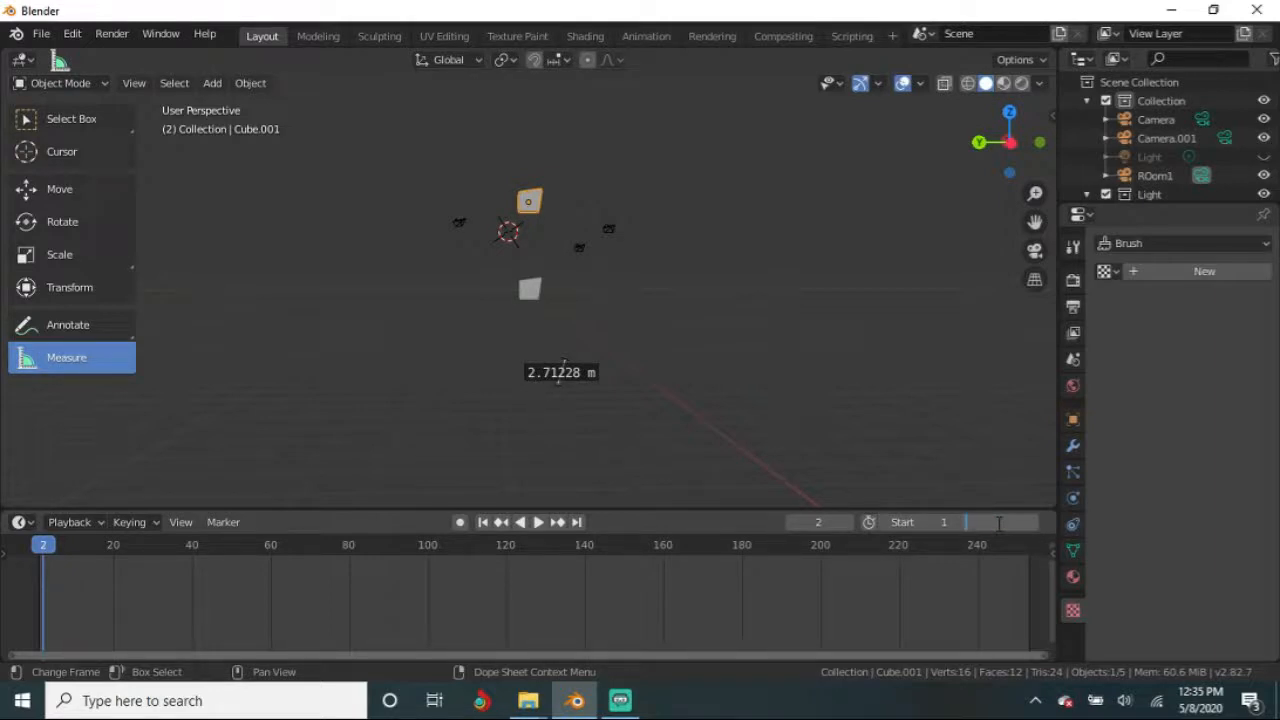
{"action": "left_click", "coordinate": [994, 483]}
{"action": "middle_click_drag", "start_coordinate": [761, 371], "coordinate": [705, 463]}
{"action": "middle_click_drag", "start_coordinate": [582, 338], "coordinate": [654, 420]}
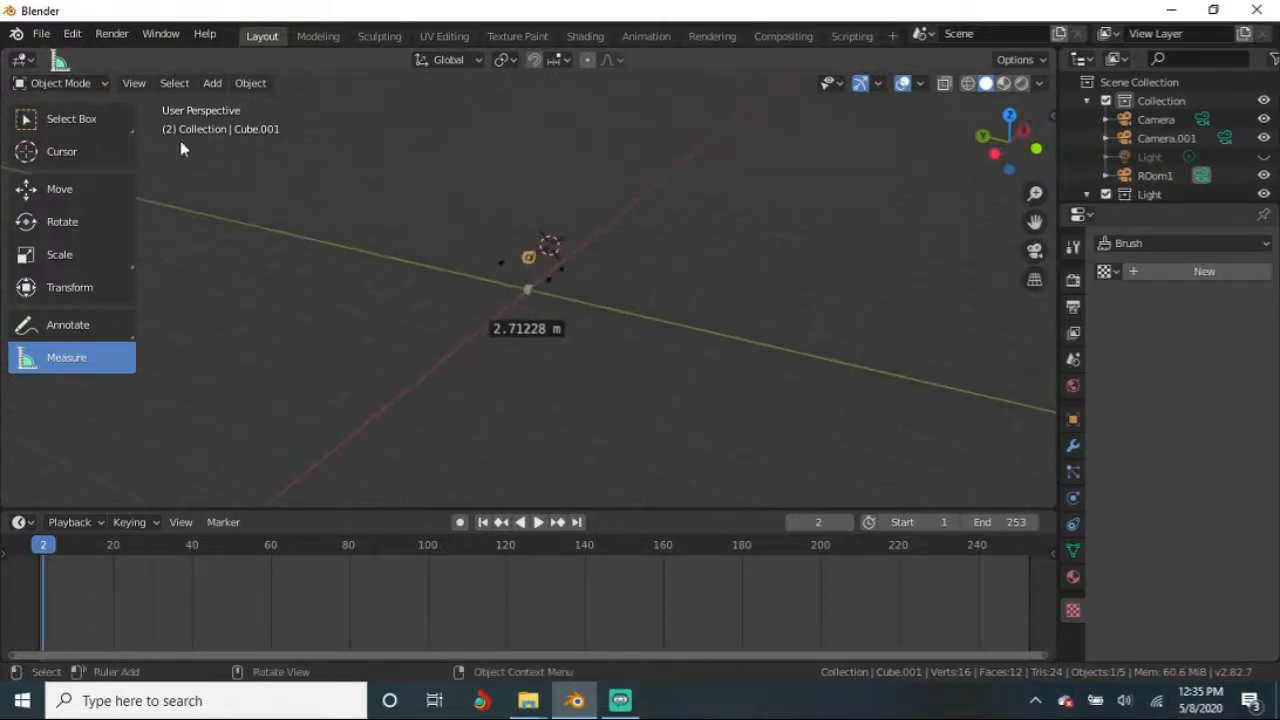
{"action": "middle_click_drag", "start_coordinate": [412, 495], "coordinate": [626, 434]}
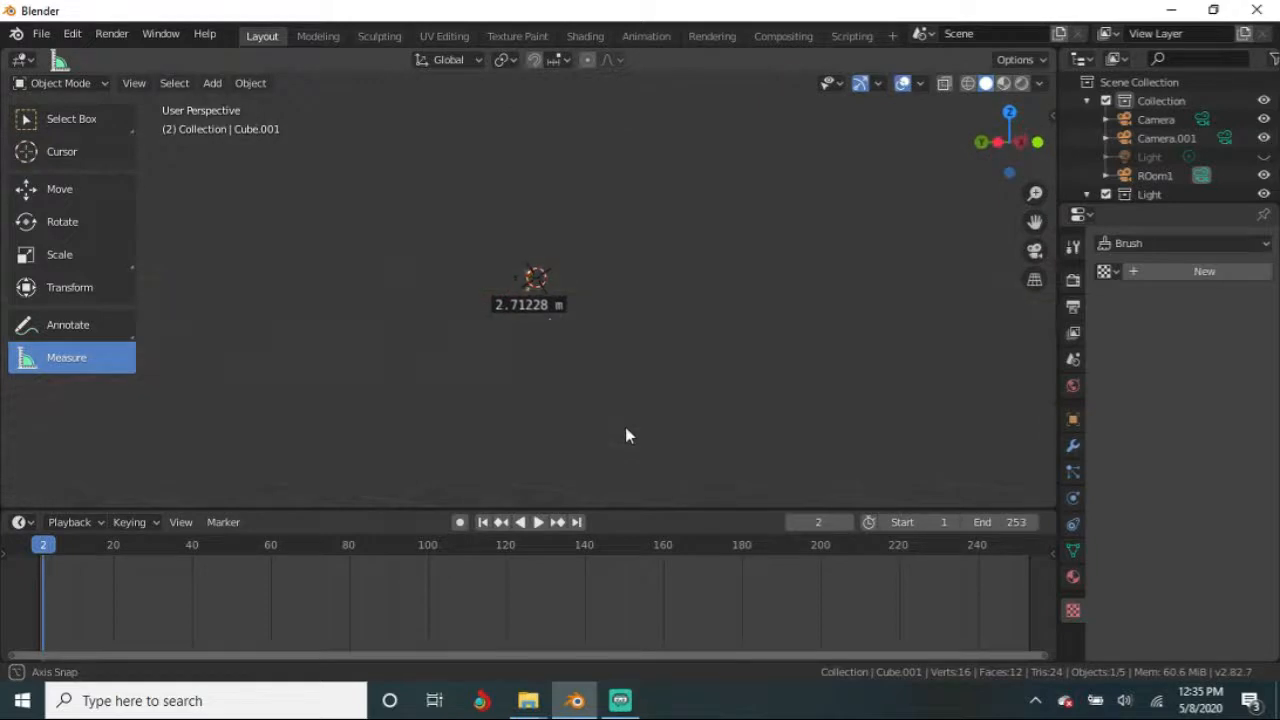
{"action": "middle_click_drag", "start_coordinate": [551, 364], "coordinate": [590, 400]}
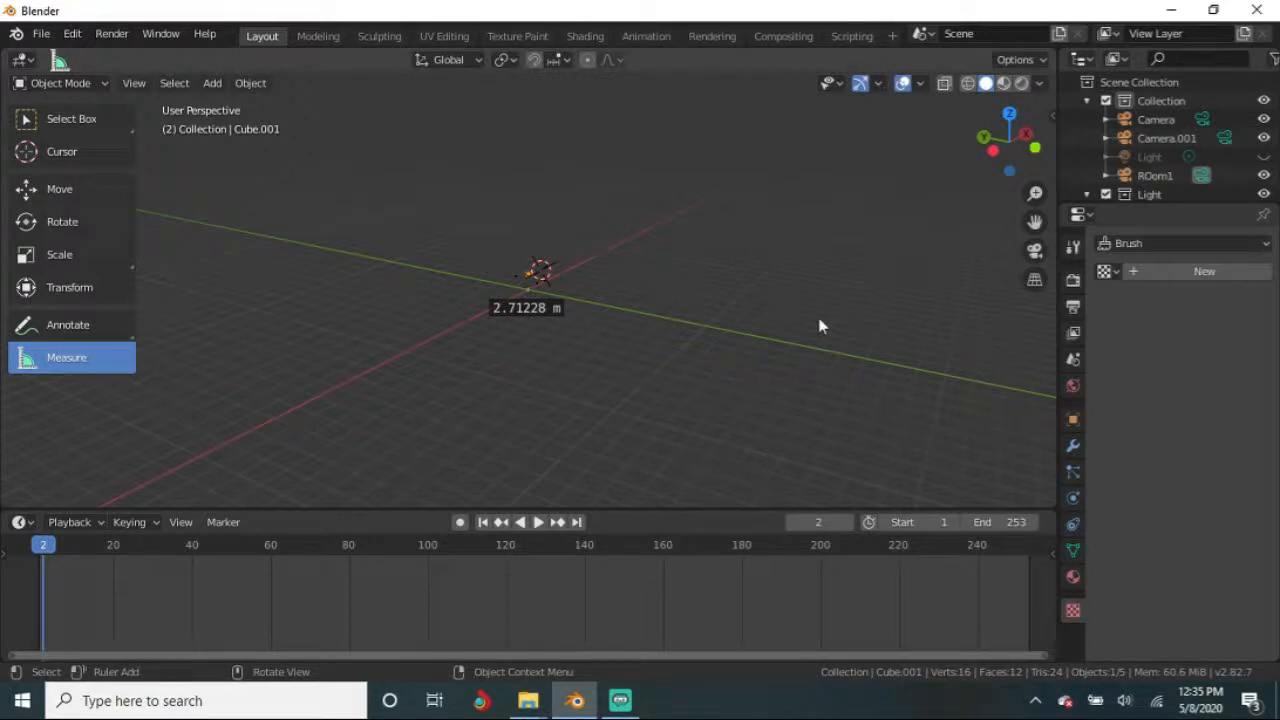
Step: Show the viewport sidebar, review its View, Tool and Item settings, and hide it again
{"action": "key", "text": "n"}
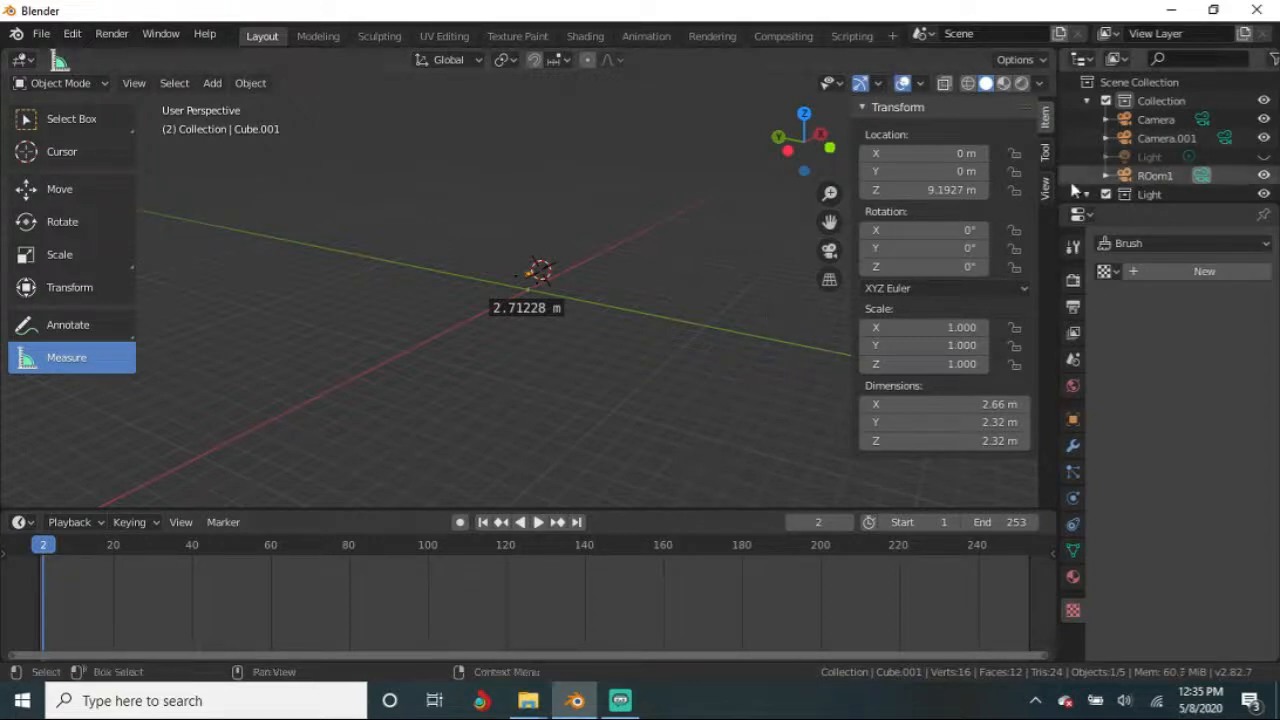
{"action": "left_click", "coordinate": [1046, 188]}
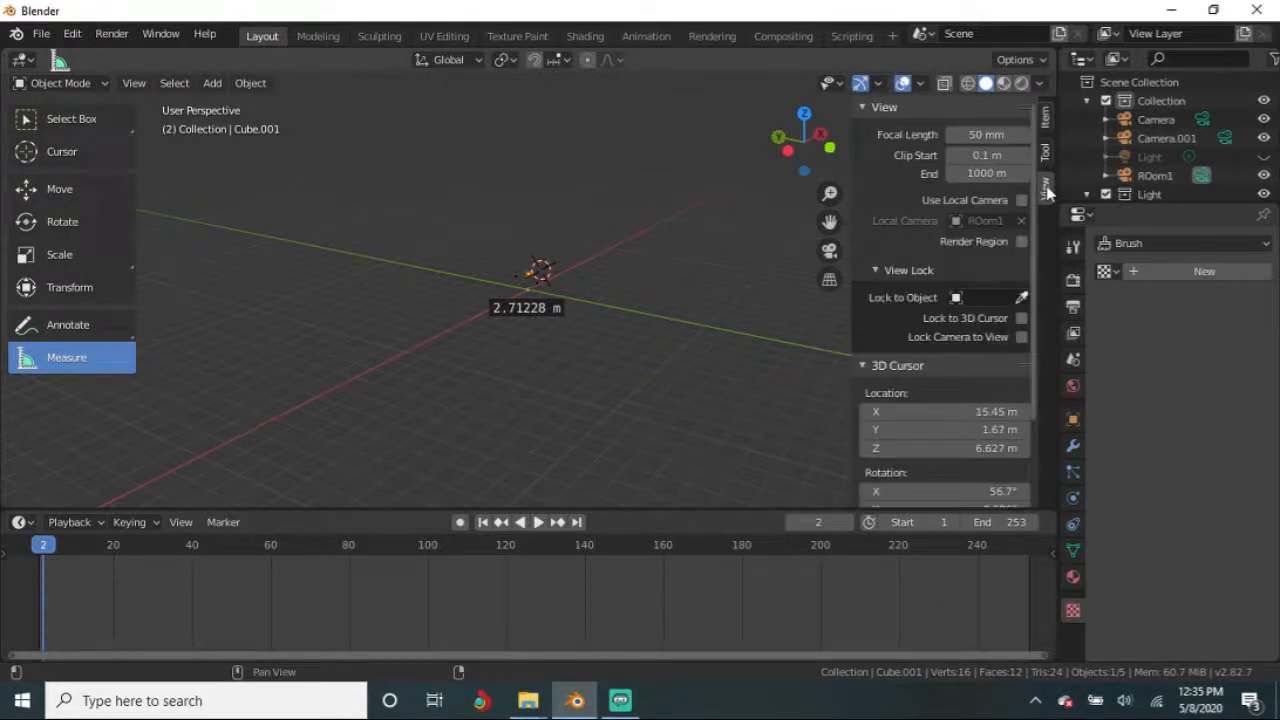
{"action": "middle_click_drag", "start_coordinate": [460, 426], "coordinate": [437, 412]}
{"action": "left_click", "coordinate": [1047, 157]}
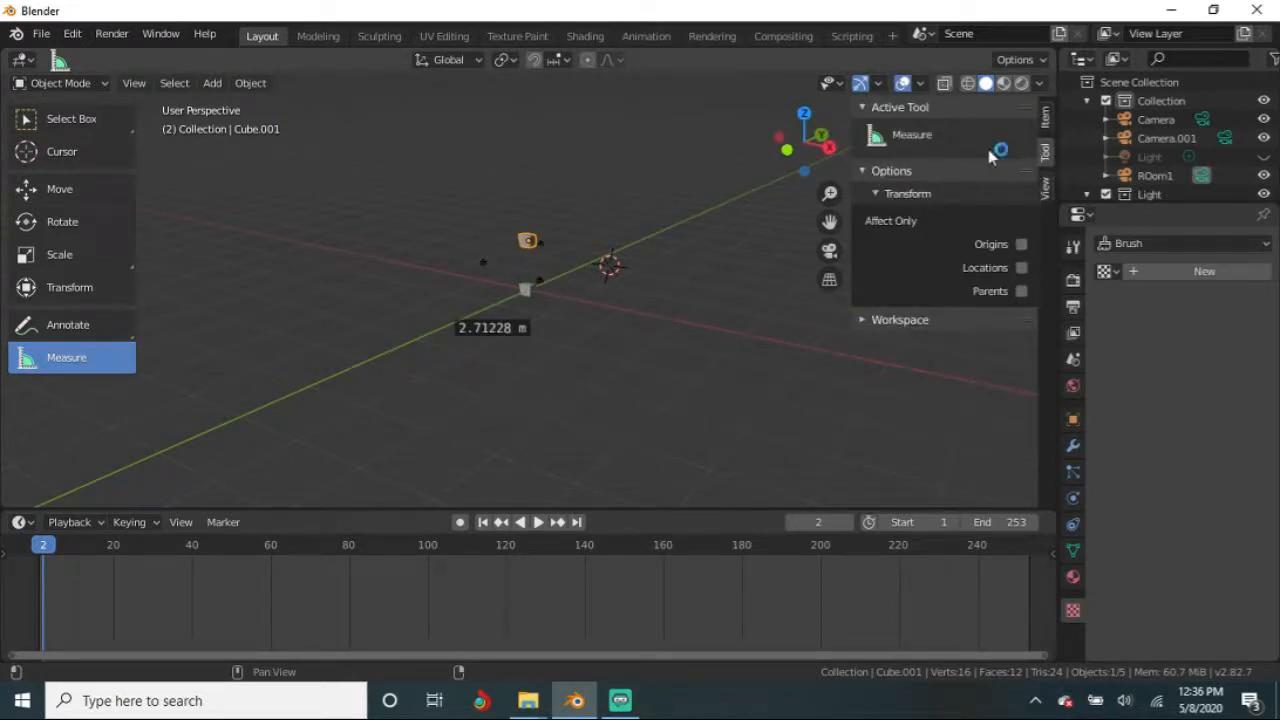
{"action": "left_click", "coordinate": [1045, 118]}
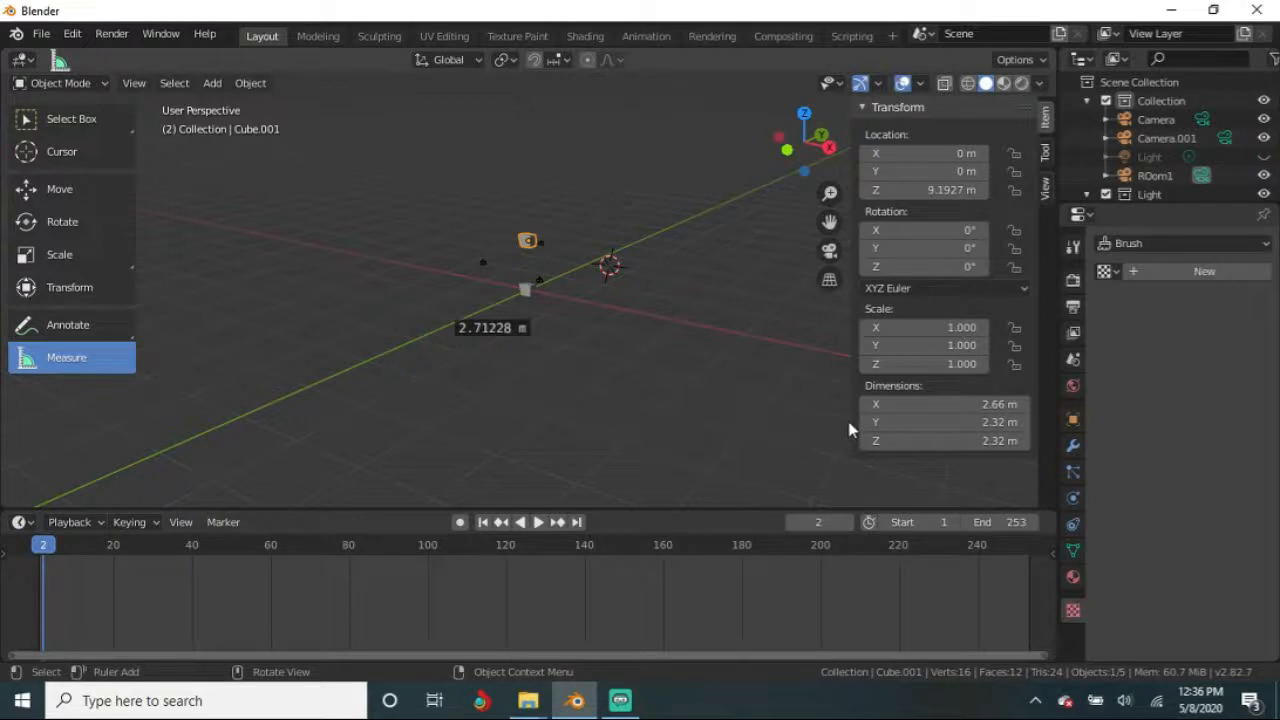
{"action": "middle_click_drag", "start_coordinate": [848, 430], "coordinate": [429, 414]}
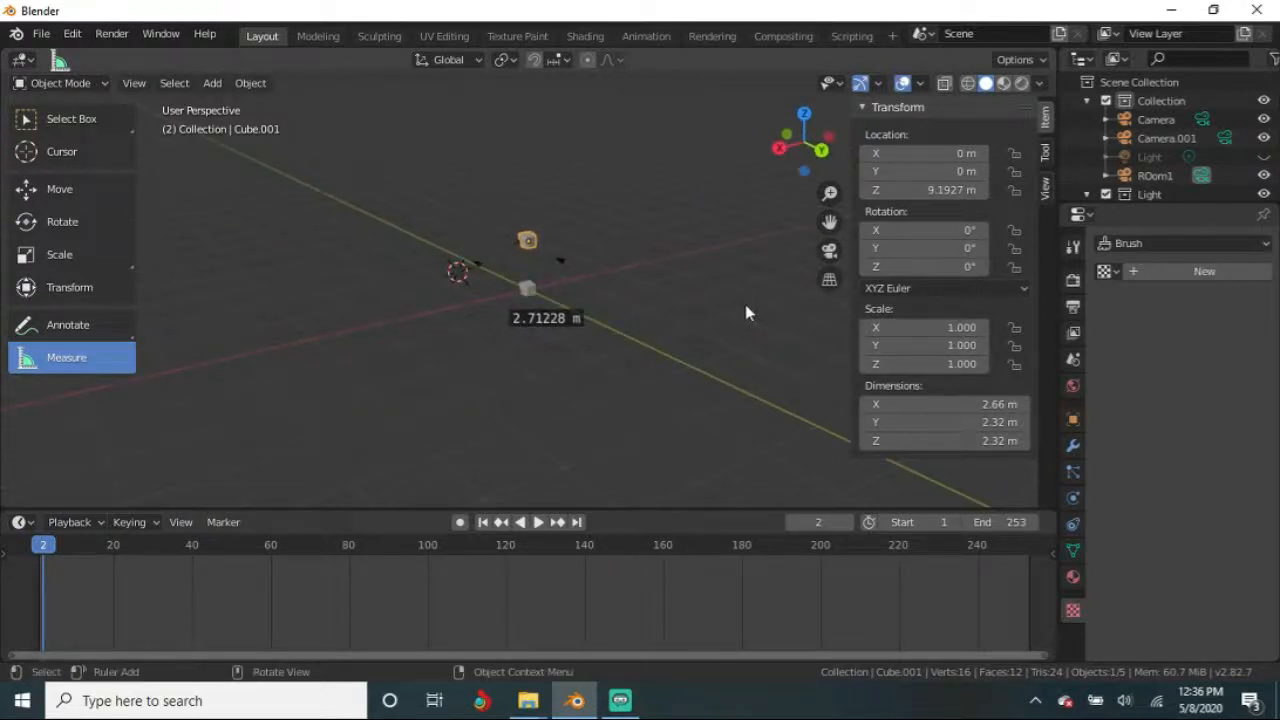
{"action": "key", "text": "n"}
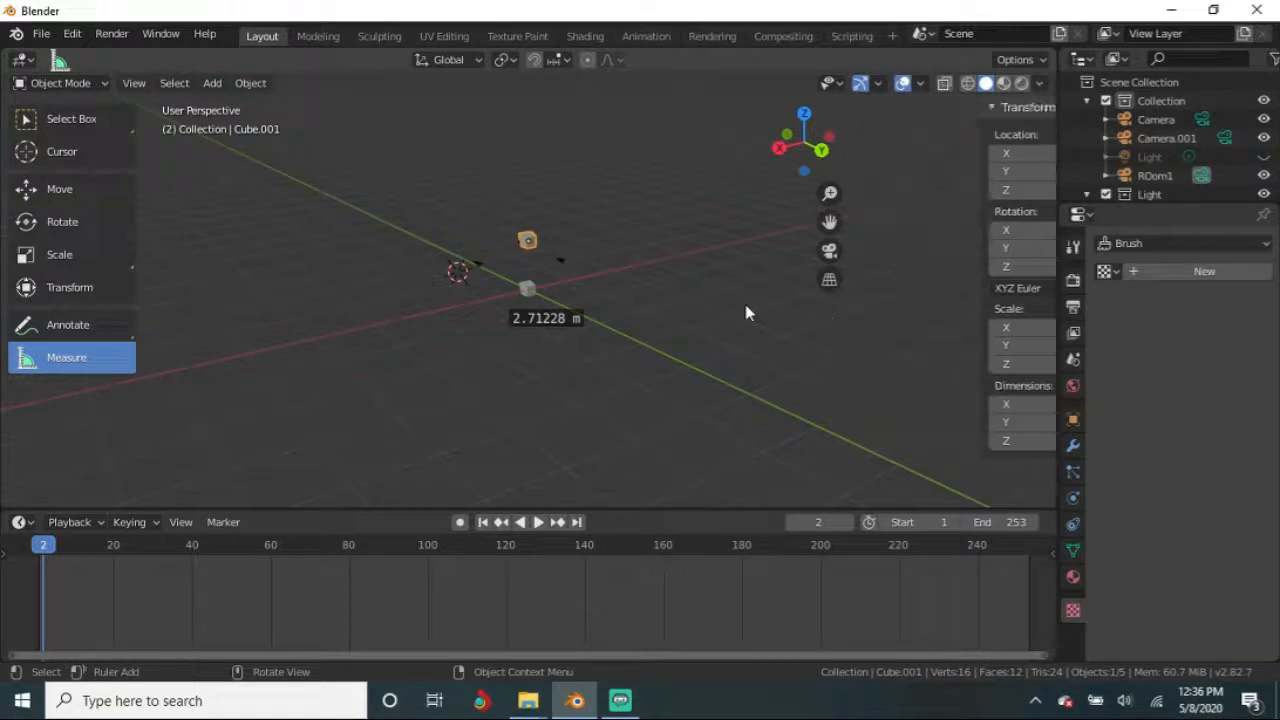
Step: Flip the viewport to view the scene from the opposite side and switch to Streamlabs OBS
{"action": "middle_click_drag", "start_coordinate": [601, 392], "coordinate": [565, 380]}
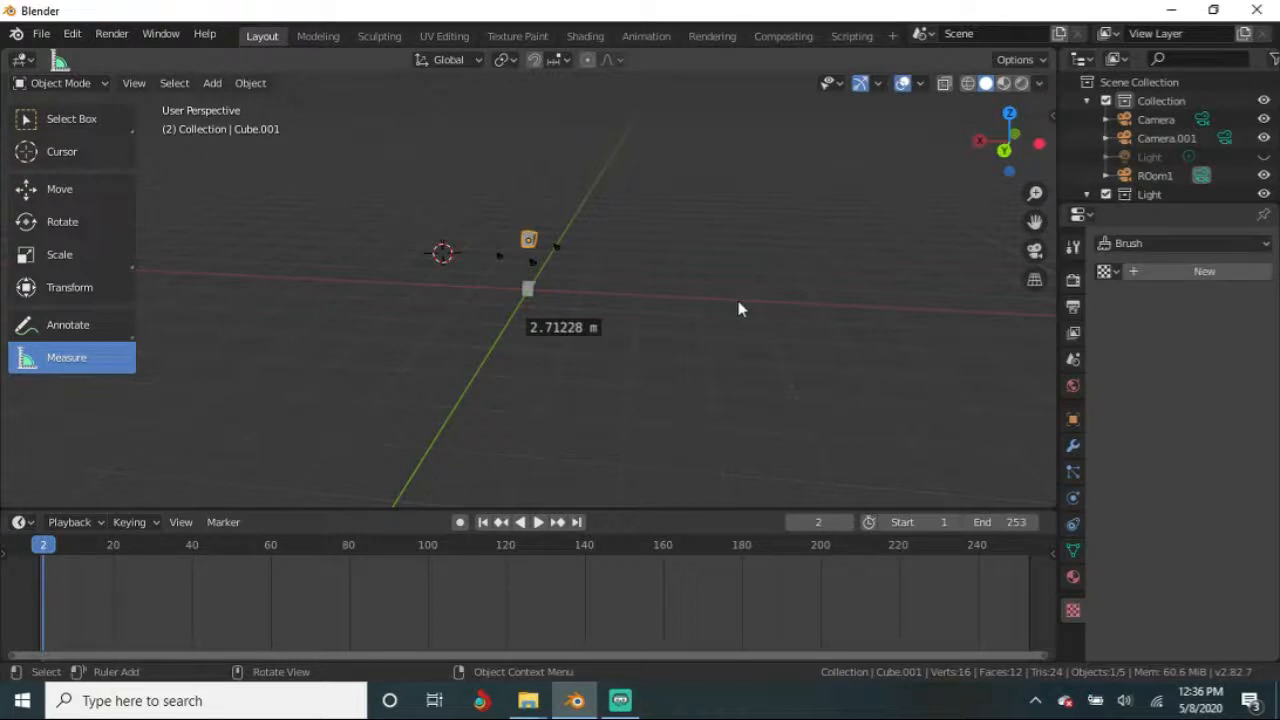
{"action": "key", "text": "KP_9"}
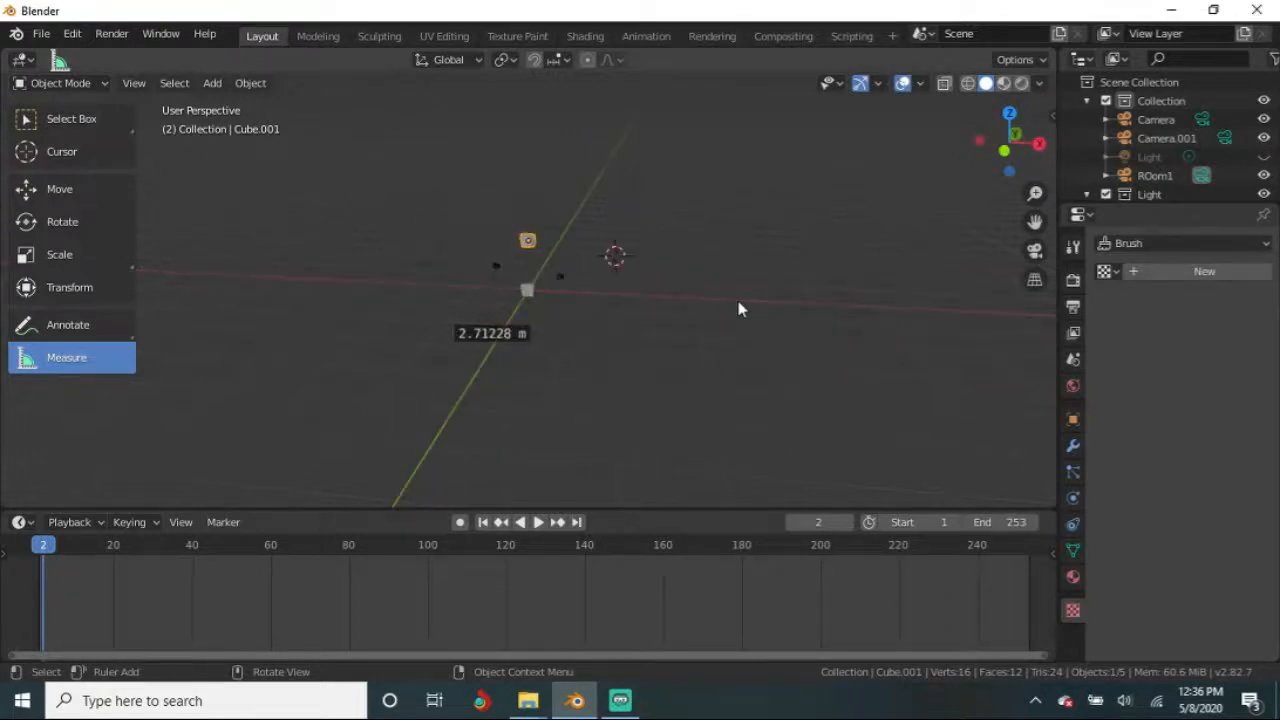
{"action": "left_click", "coordinate": [628, 708]}
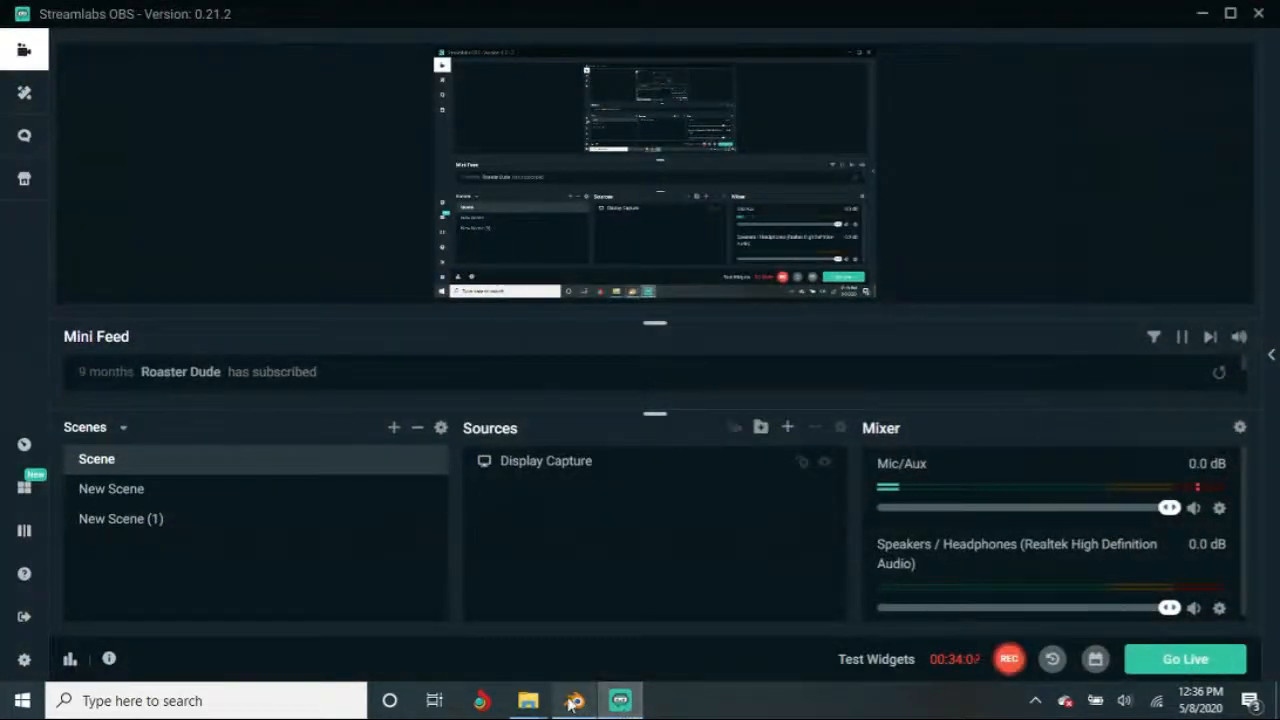